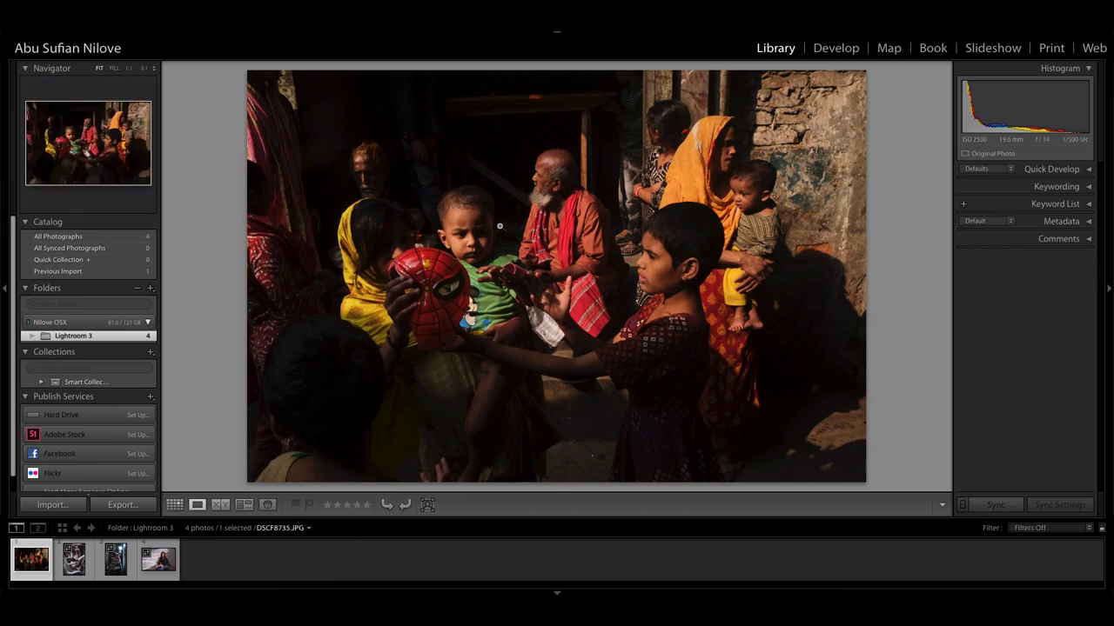
- Browse the four photos, return to the group photo, and switch it to Develop
key("Right")
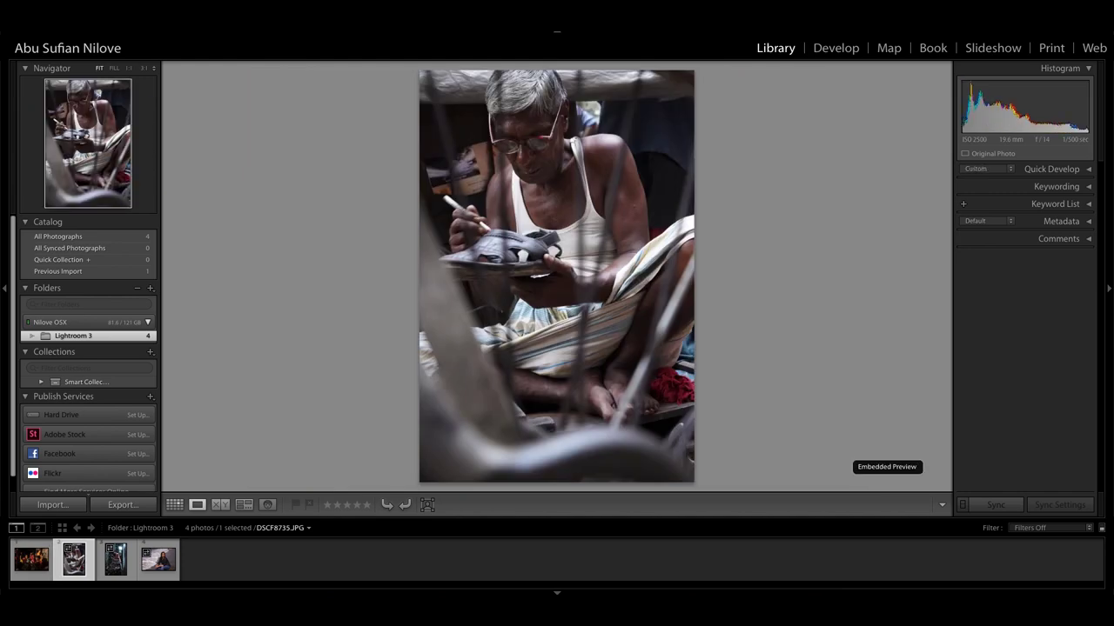
key("Right")
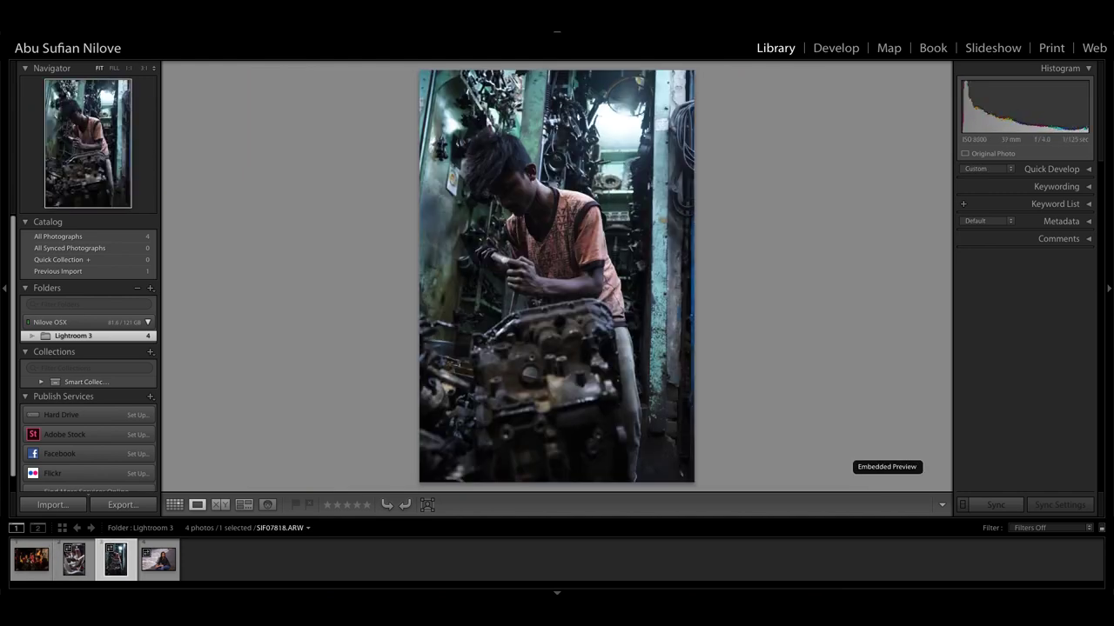
key("Right")
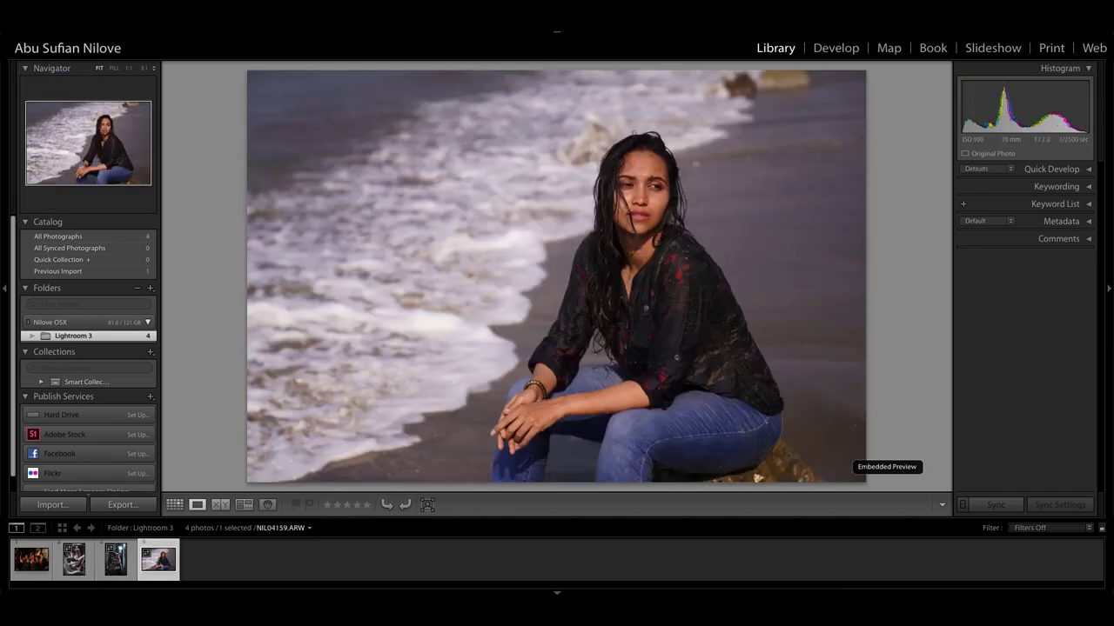
key("Left")
key("Left")
key("Left")
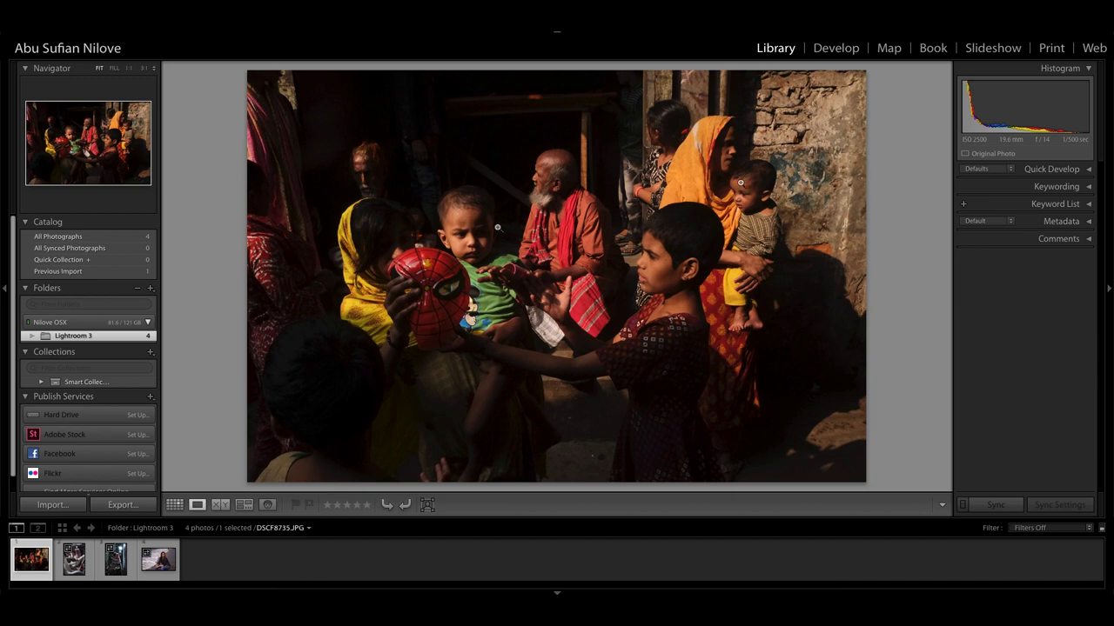
left_click(829, 49)
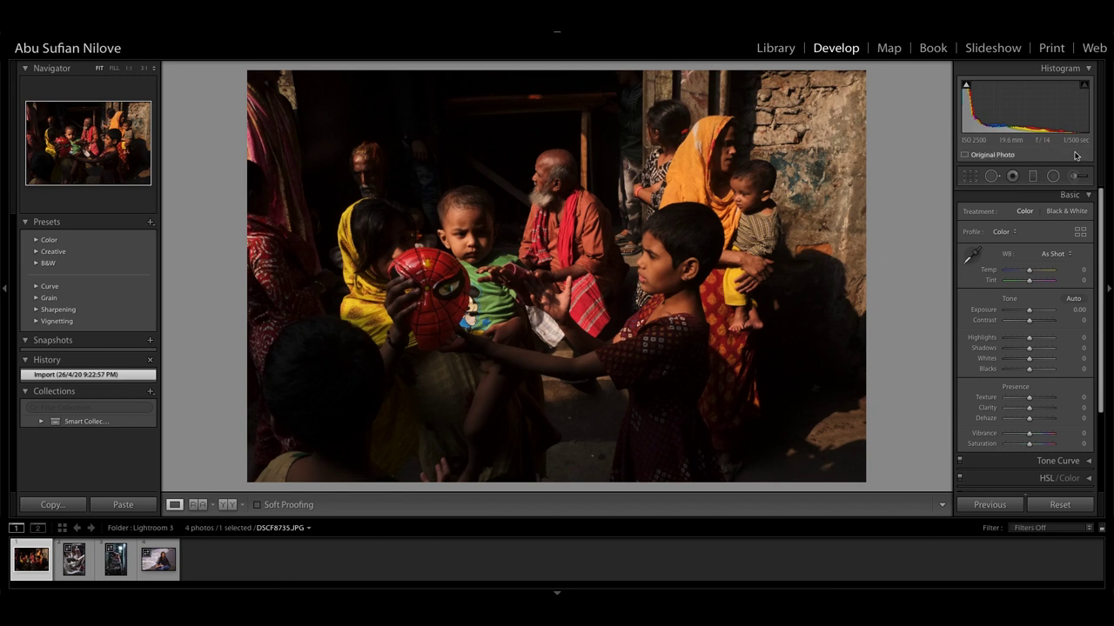
- Drag the Basic panel Exposure slider to its +5.00 maximum
left_click(58, 570)
left_click_drag(1045, 314, 1045, 313)
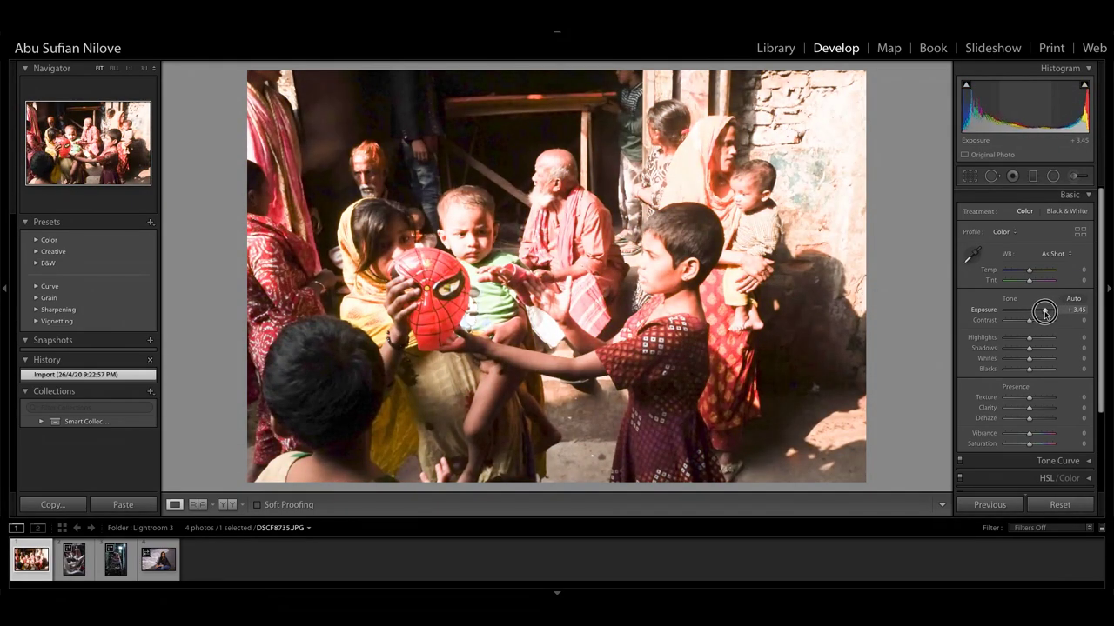
left_click_drag(1045, 312, 1057, 314)
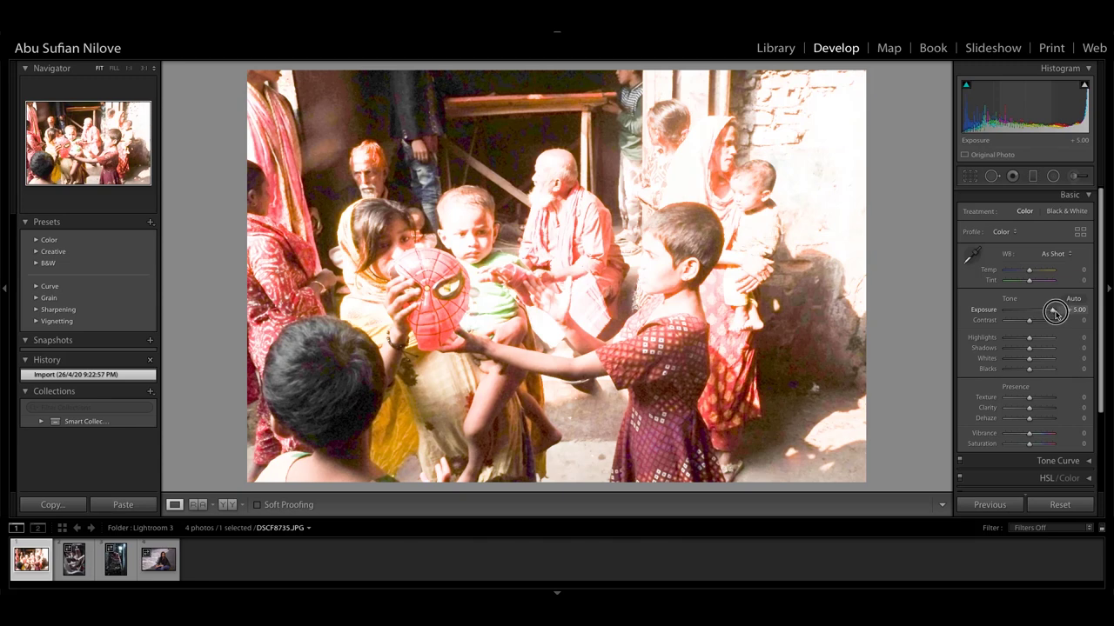
left_click_drag(1057, 313, 1057, 313)
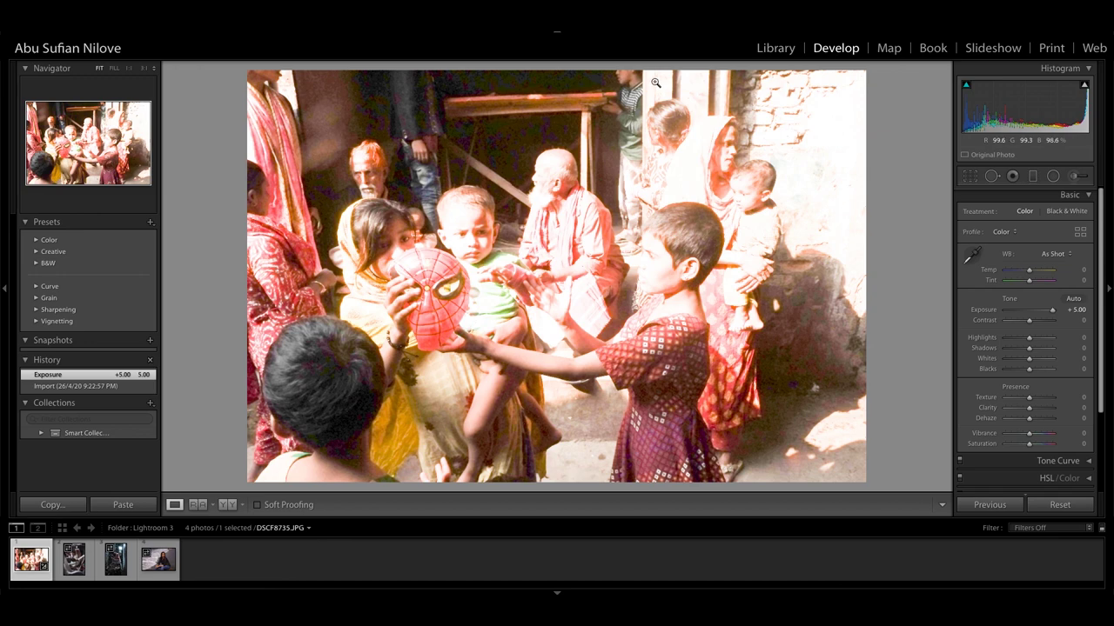
- Straighten to 1.38°, crop in from the top-right corner, and reset Exposure to 0
left_click(970, 176)
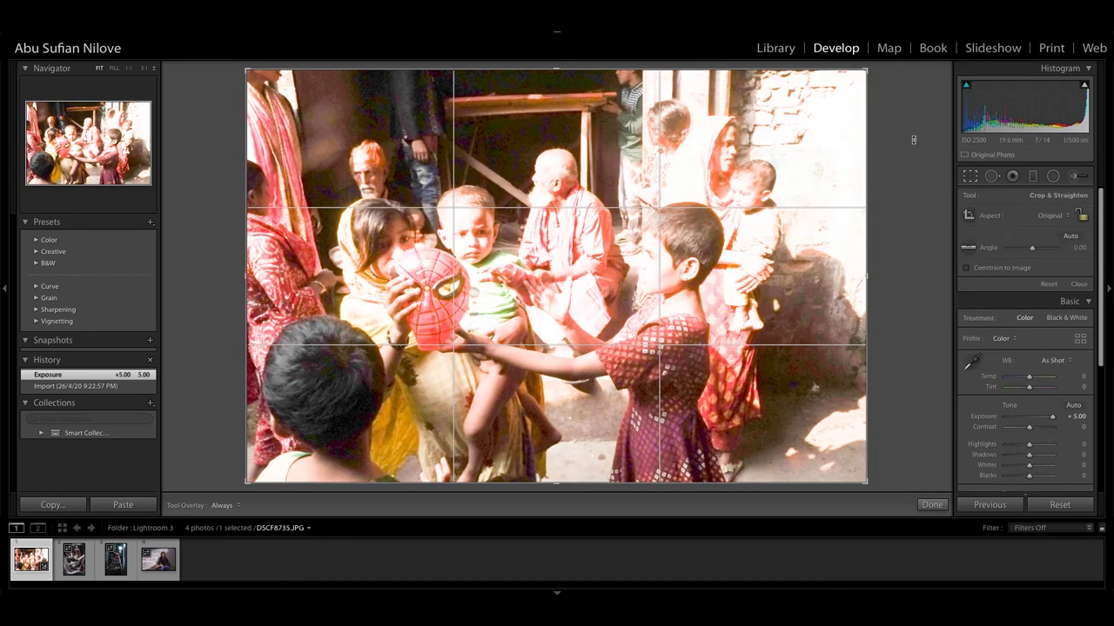
left_click_drag(913, 139, 924, 147)
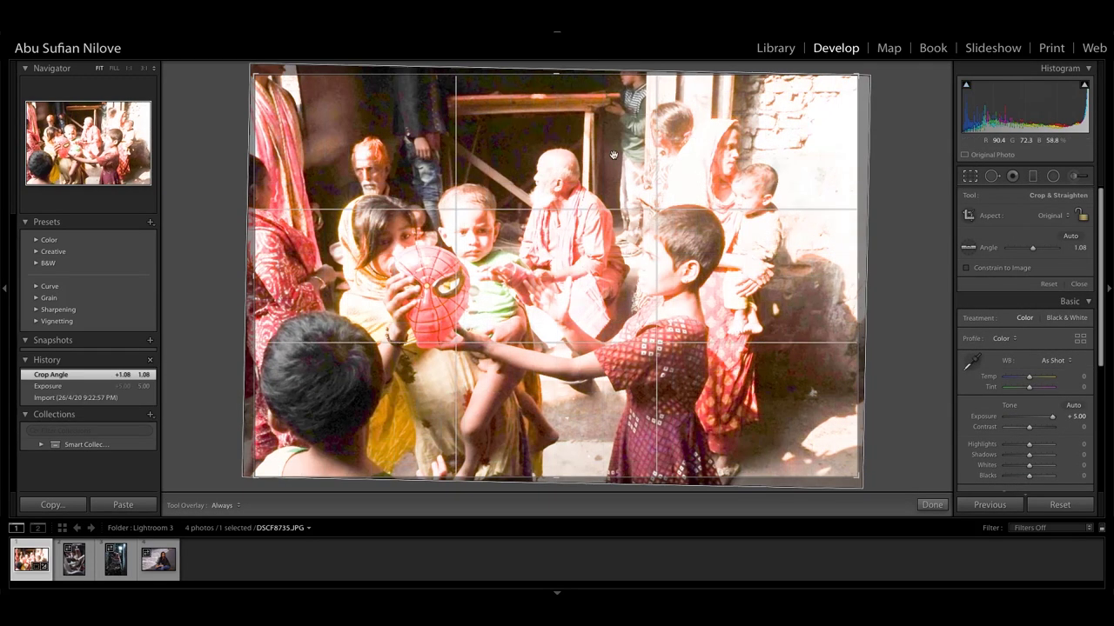
left_click(682, 152)
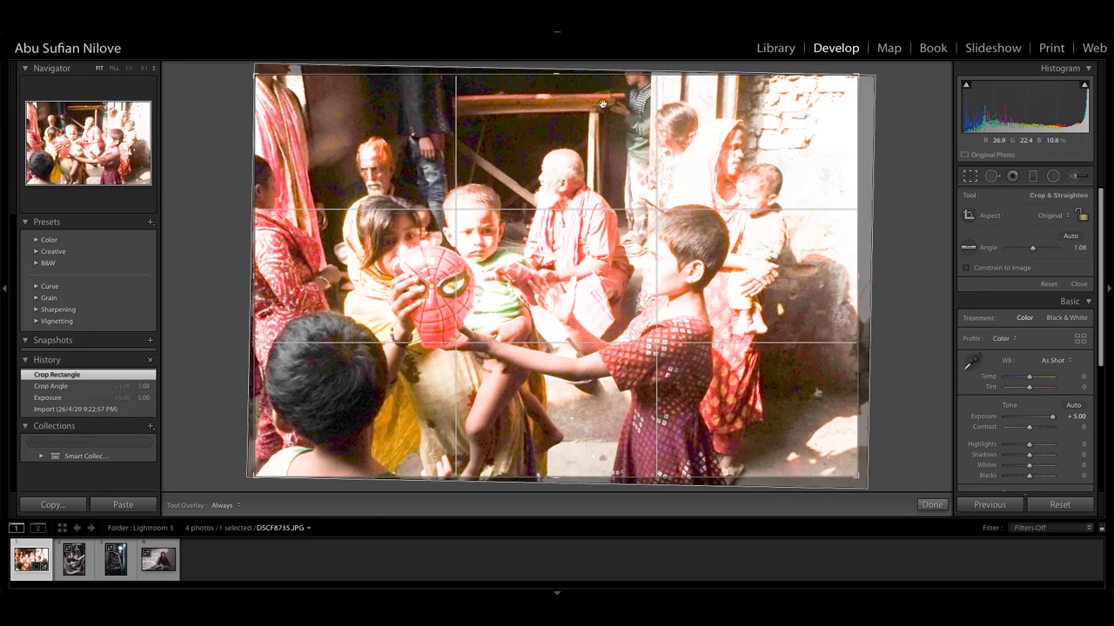
left_click_drag(856, 77, 838, 83)
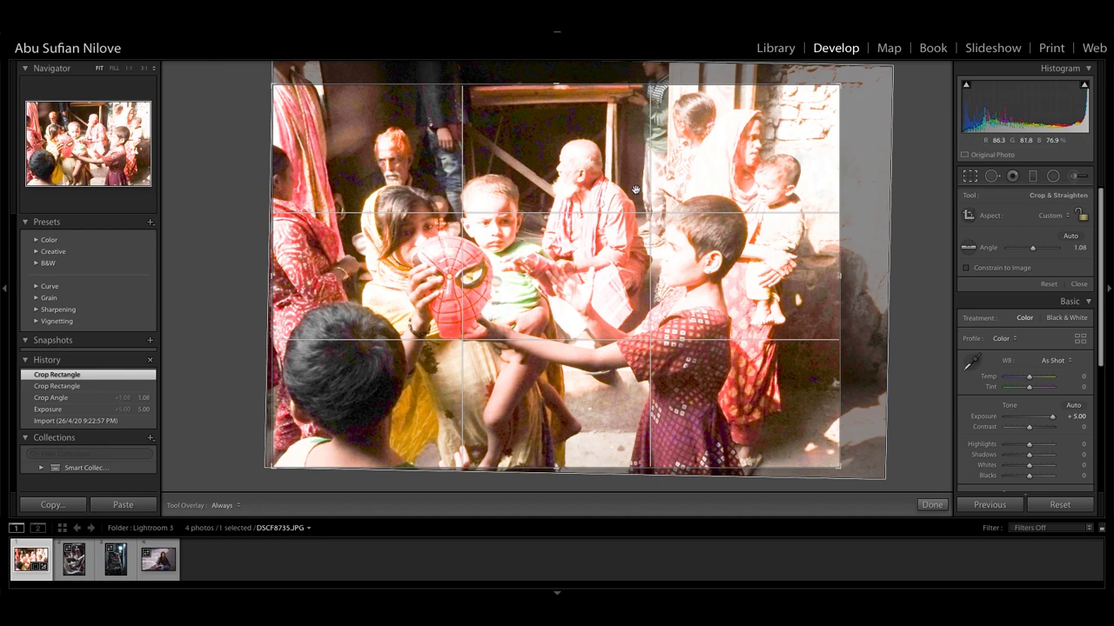
left_click_drag(855, 180, 856, 184)
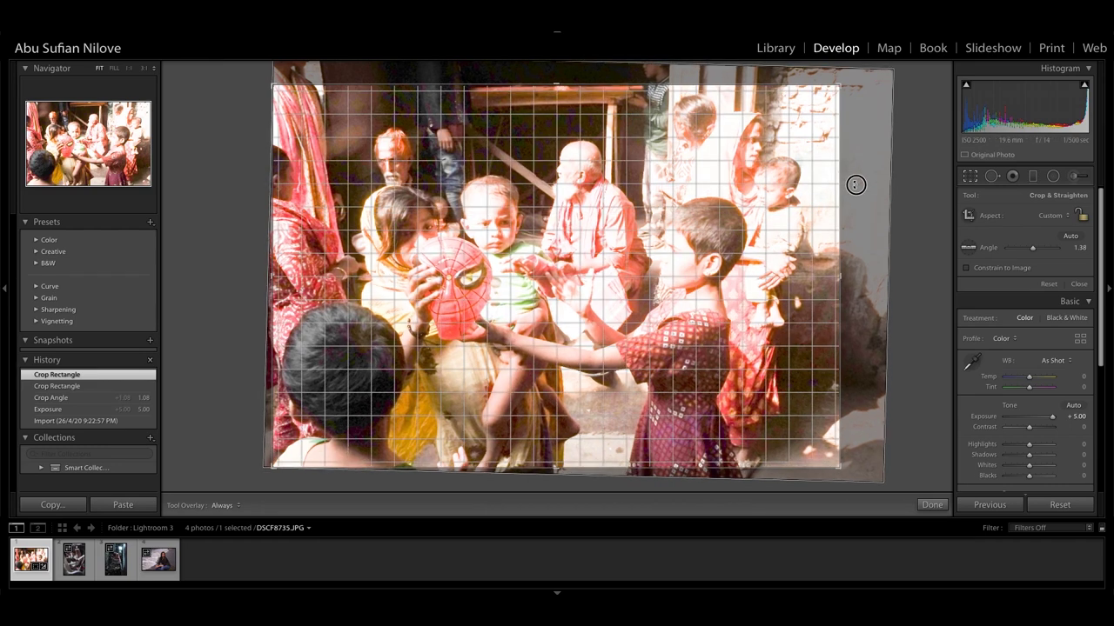
key("Return")
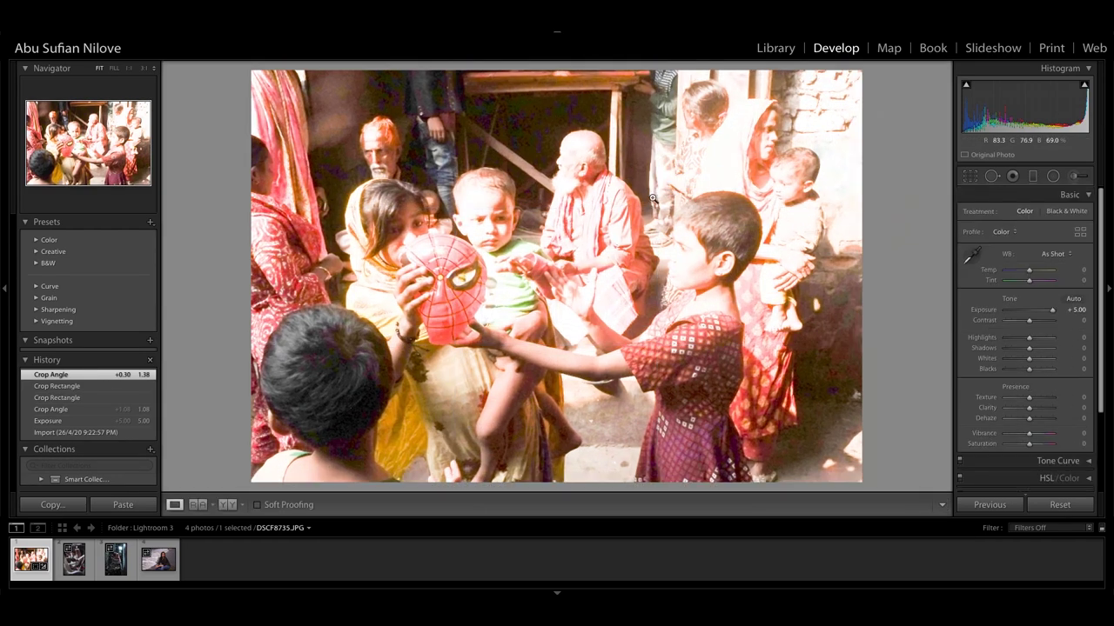
double_click(1044, 311)
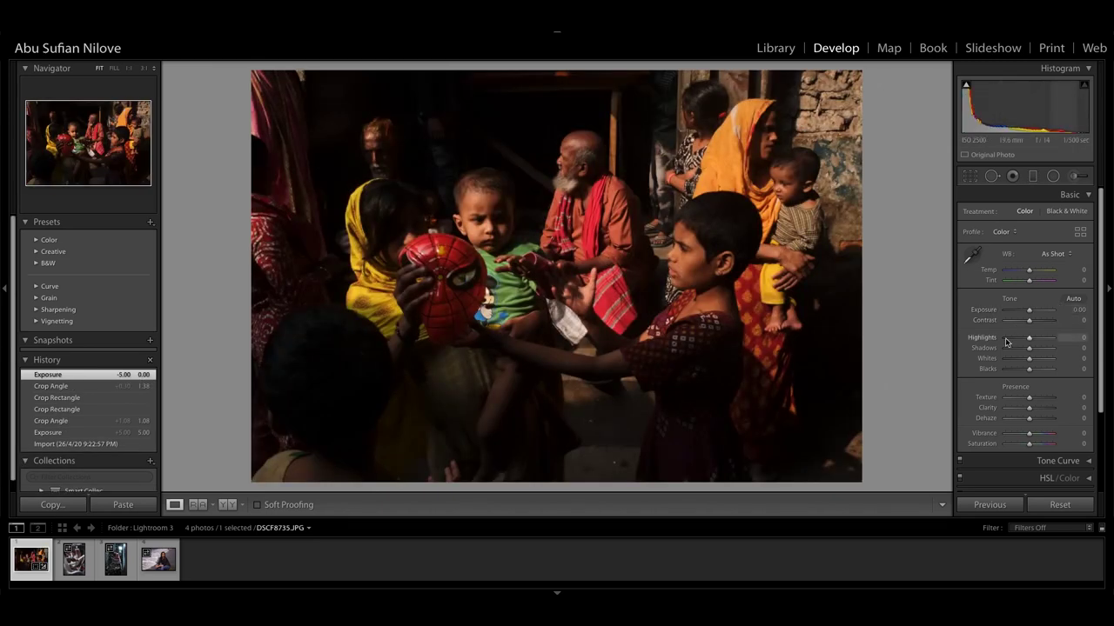
- Lower Highlights to -11 and lift Shadows to +71, then zoom to the old man's face
left_click_drag(1029, 344, 1045, 352)
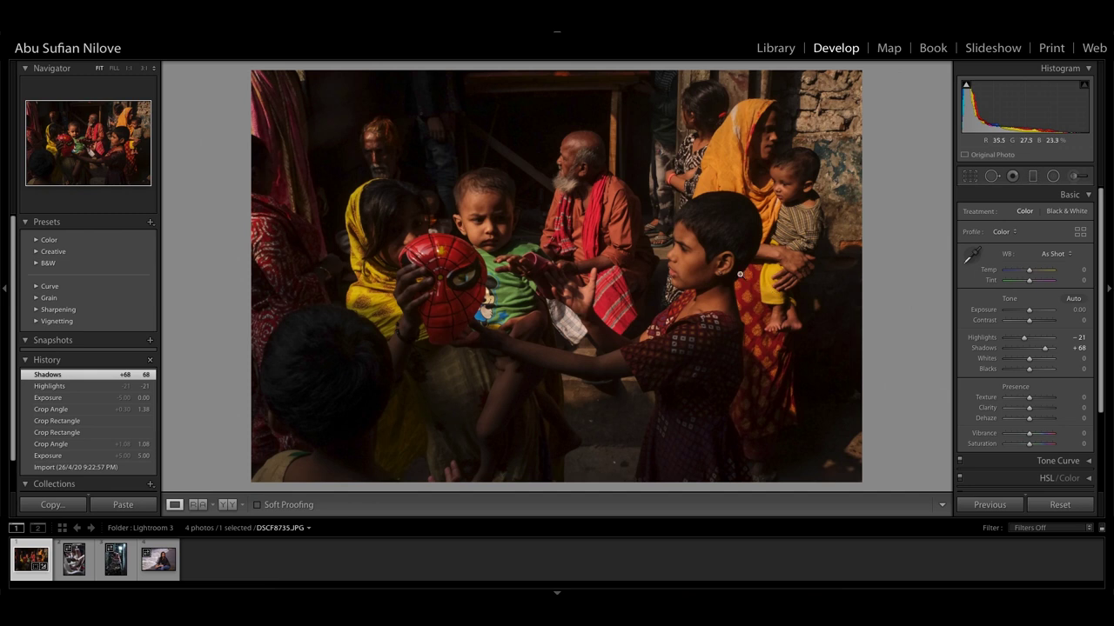
left_click_drag(1044, 348, 1027, 343)
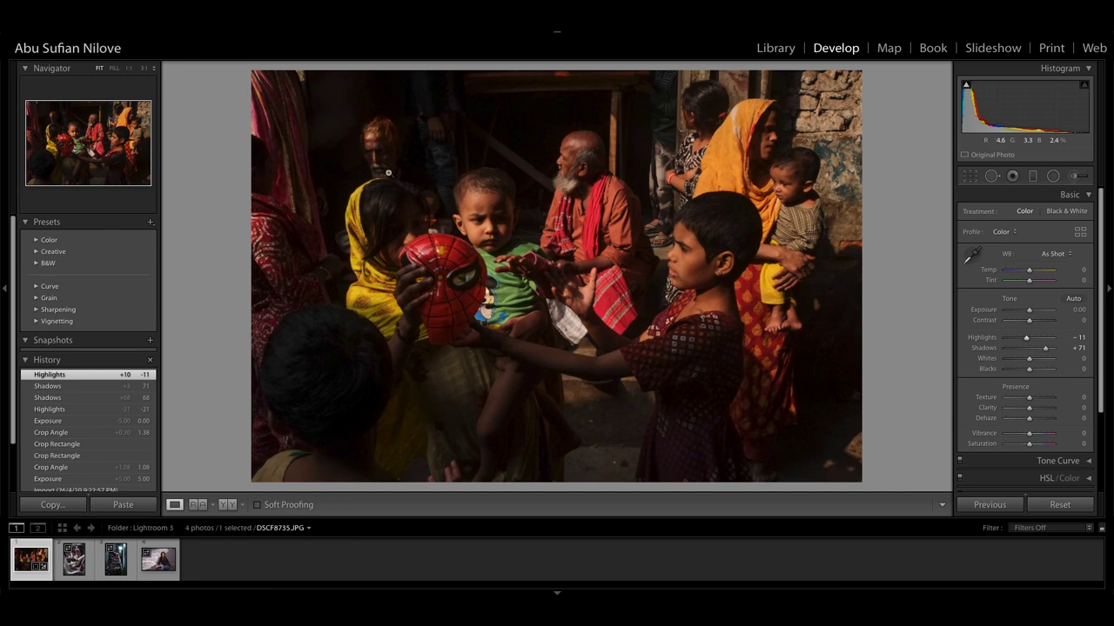
left_click_drag(377, 157, 393, 188)
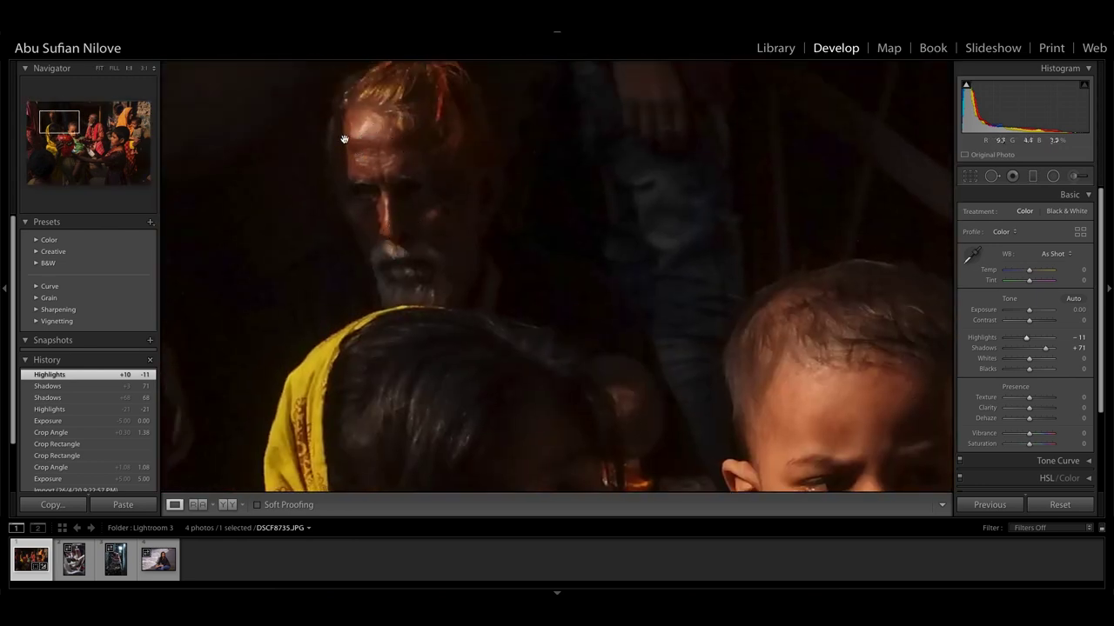
- Check the children and the orange-scarfed woman at 1:1, then choose the Adjustment Brush
left_click(409, 222)
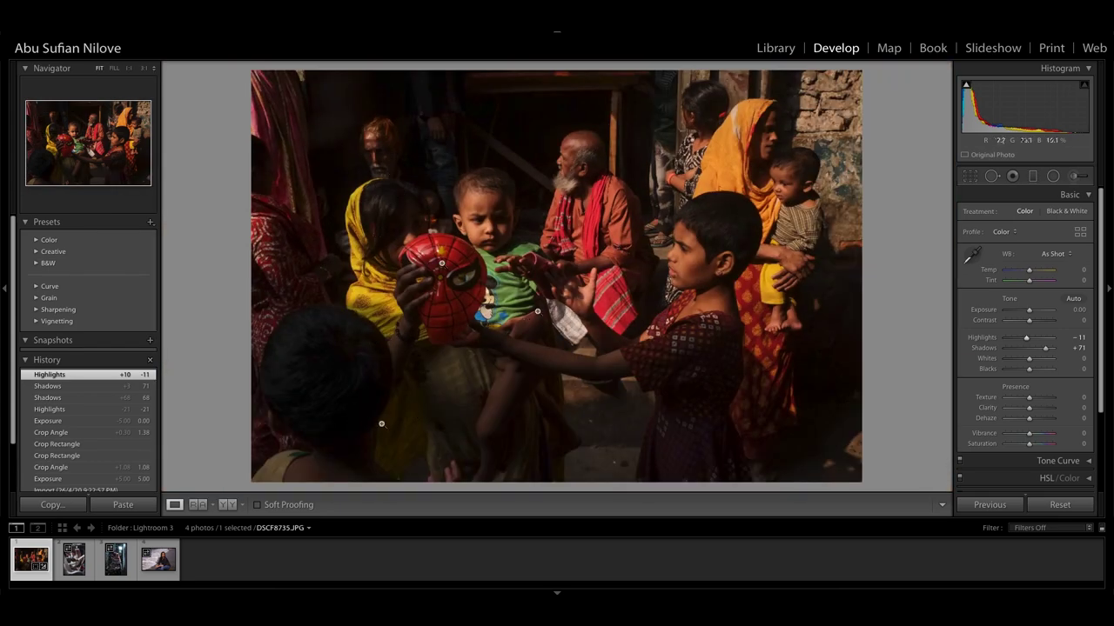
left_click(397, 236)
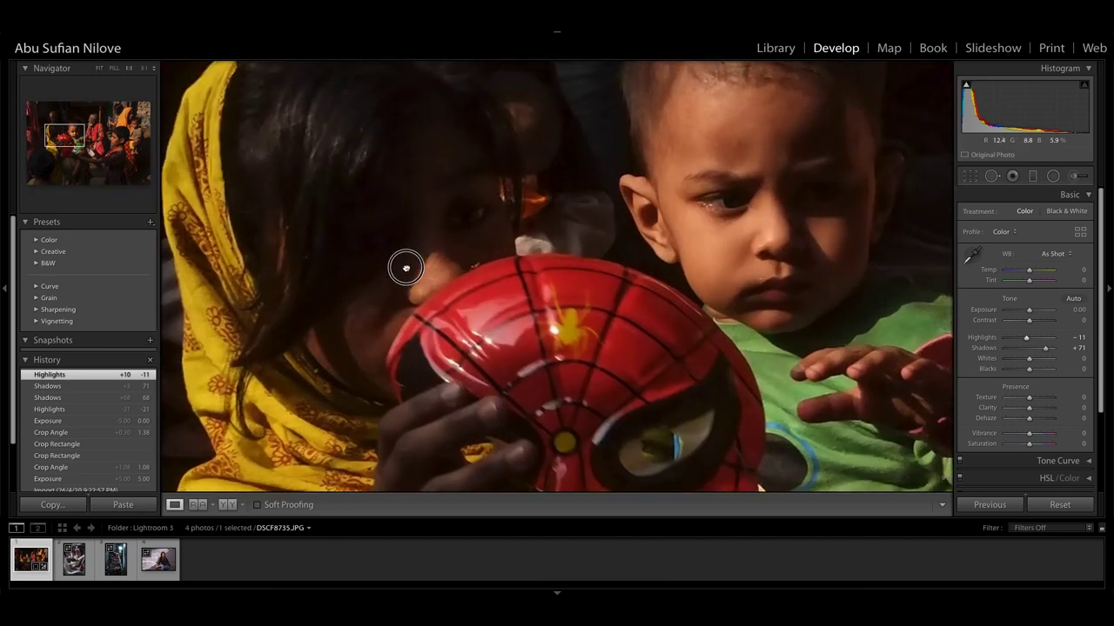
left_click(405, 243)
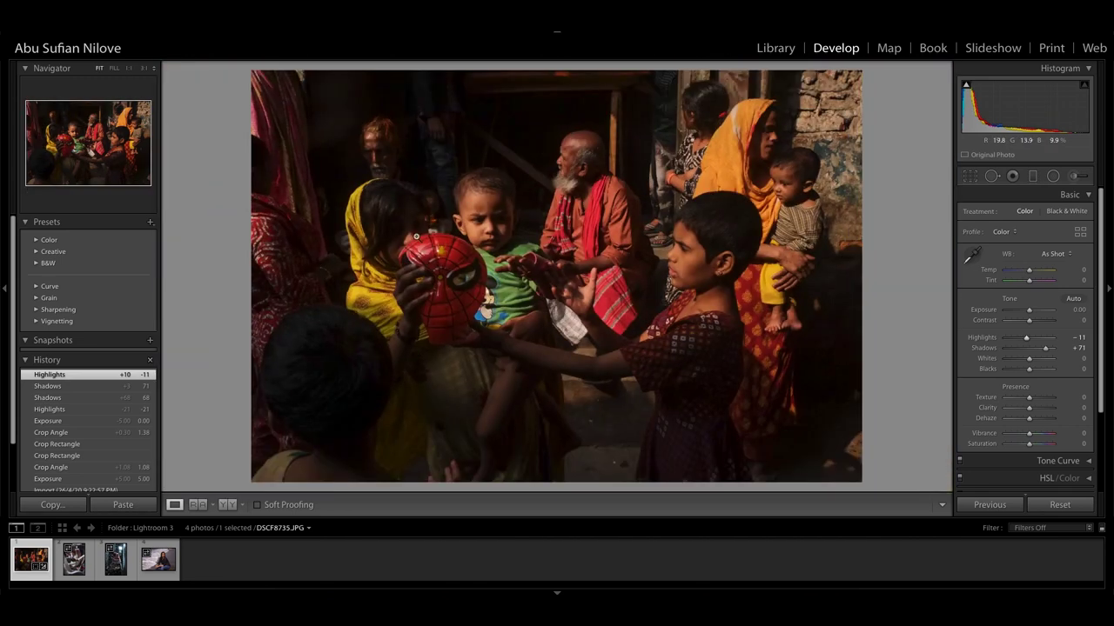
left_click(770, 141)
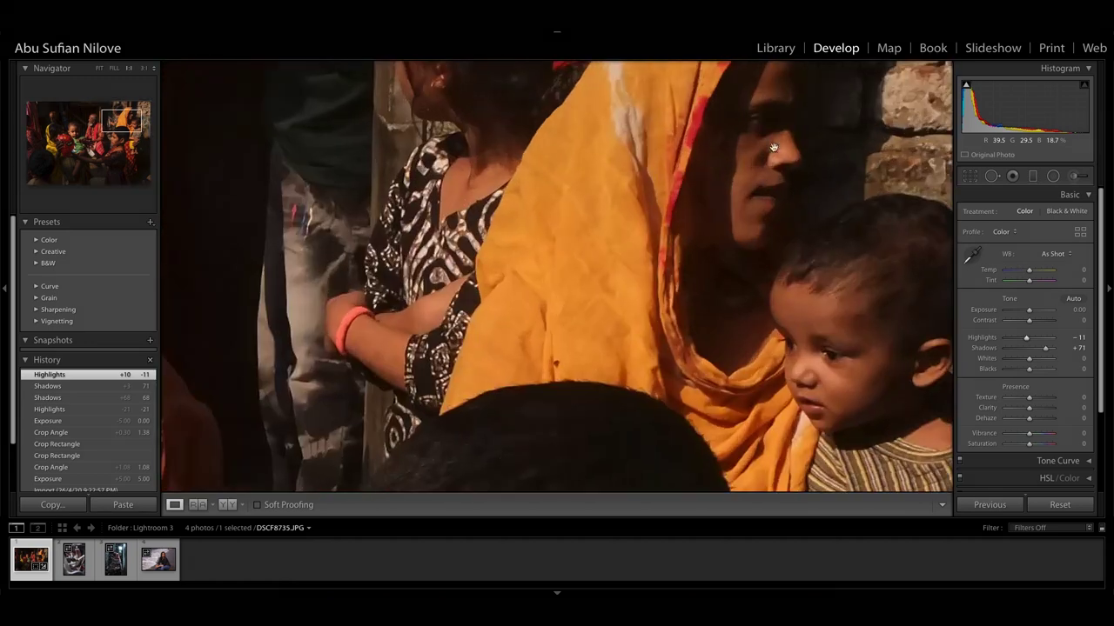
left_click_drag(764, 155, 746, 200)
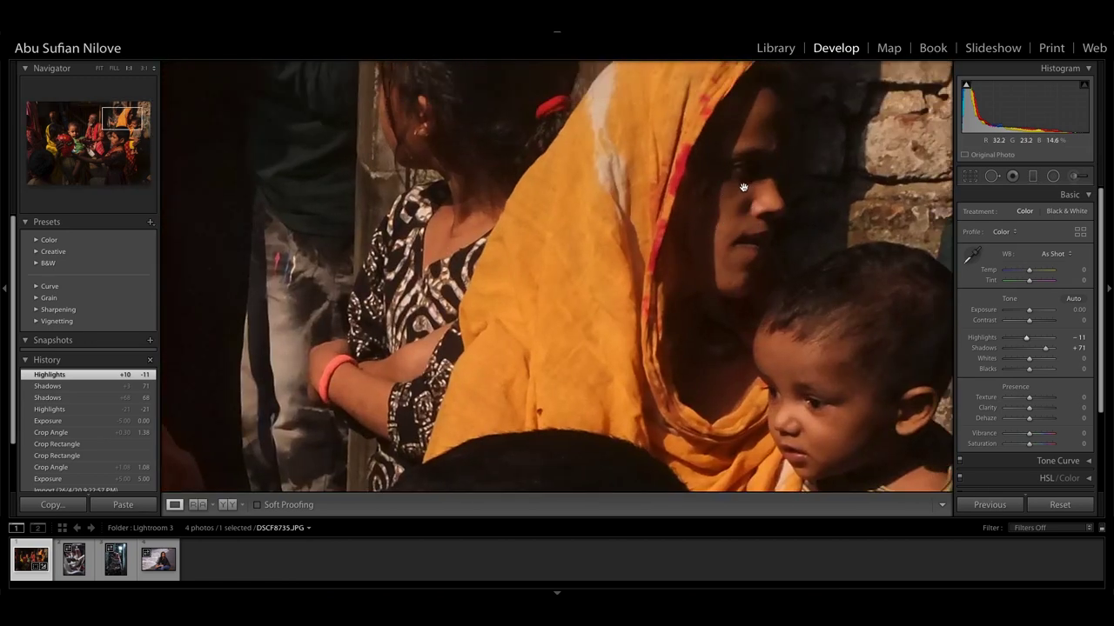
left_click(732, 194)
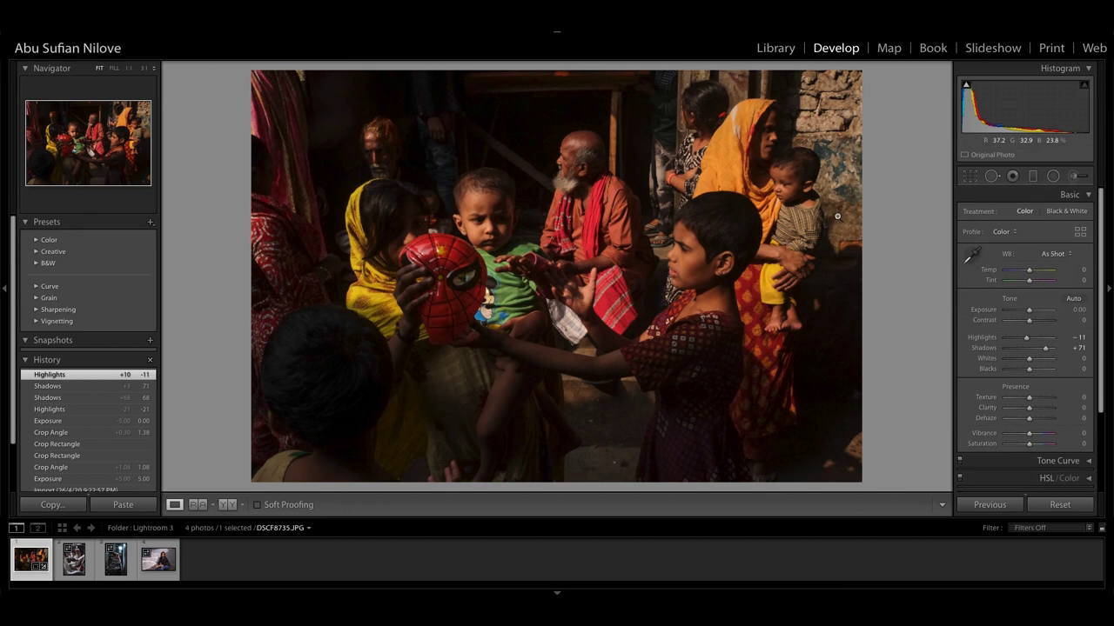
left_click(1077, 178)
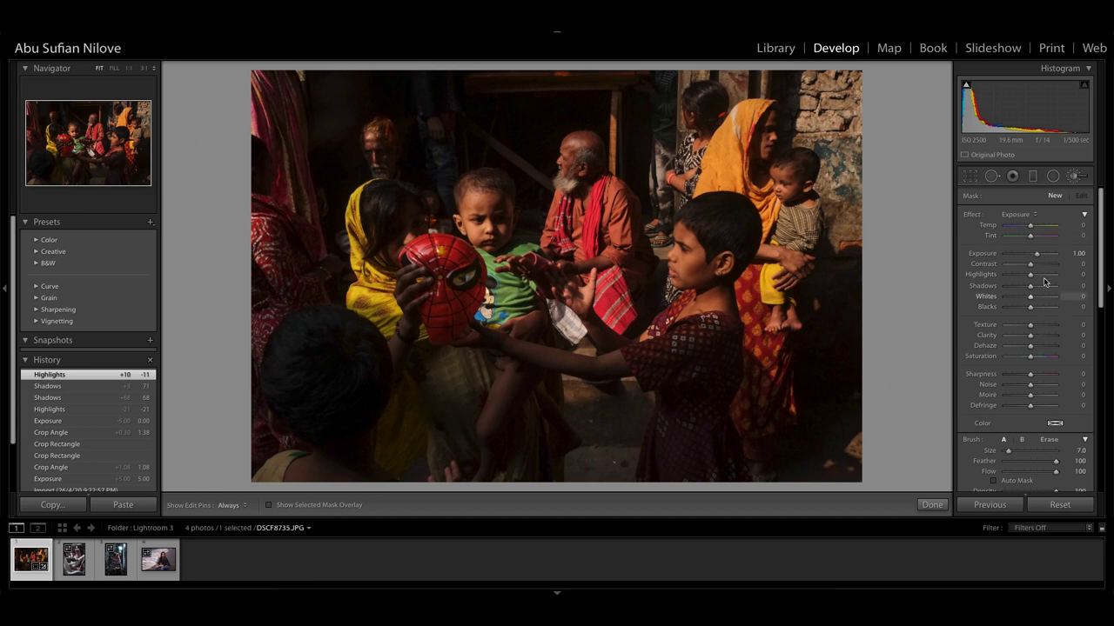
- Restore the default brush effect presets and raise the brush Exposure to 4.00
left_click(1022, 214)
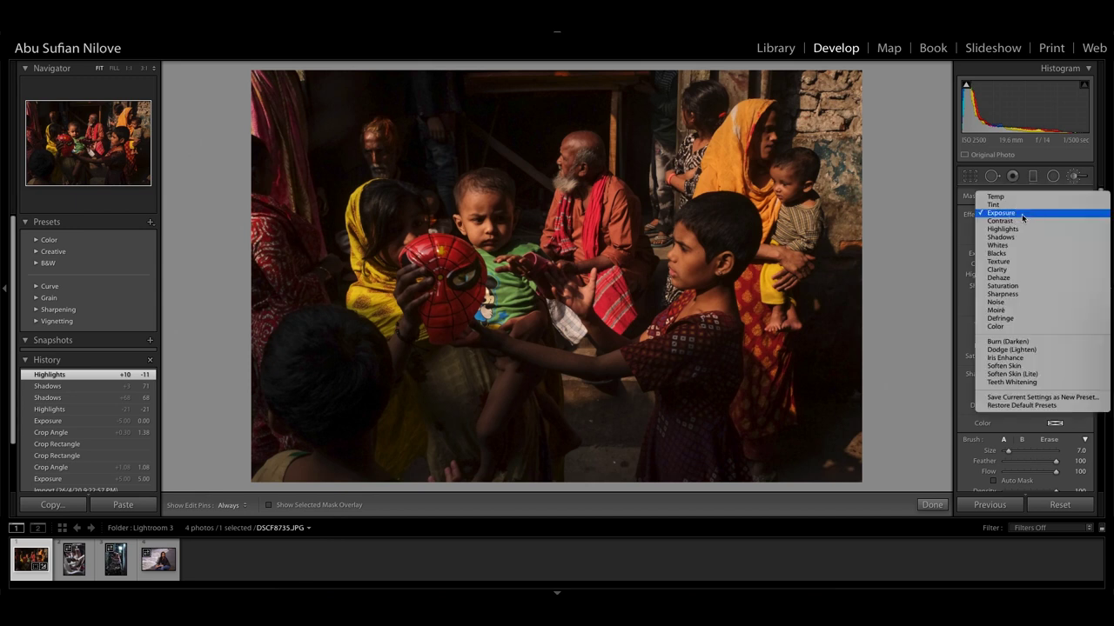
left_click(1044, 407)
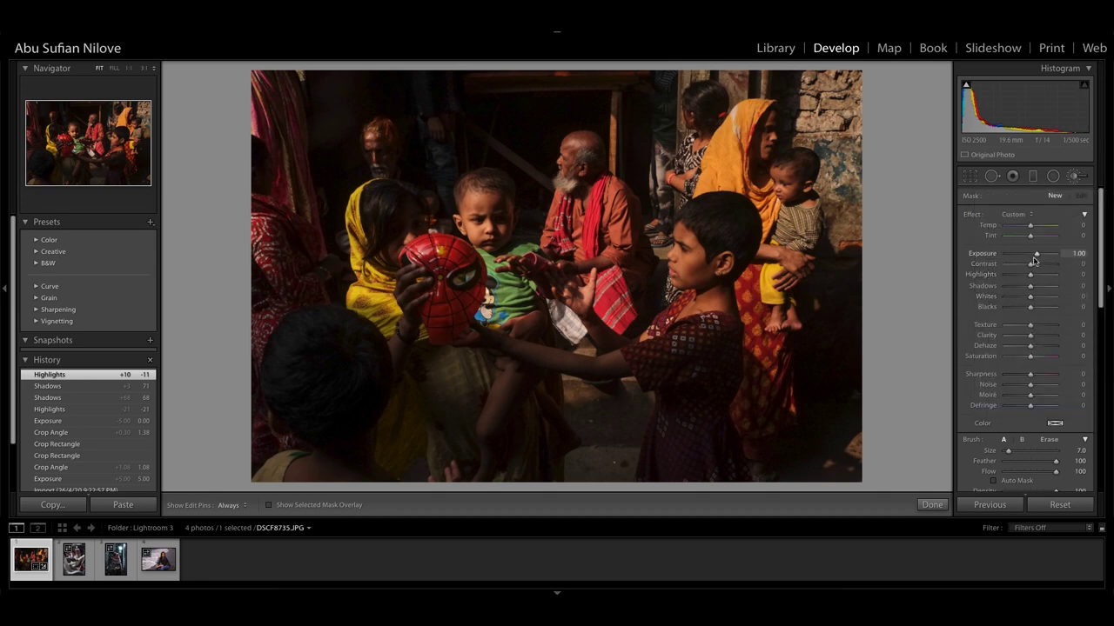
left_click(1032, 215)
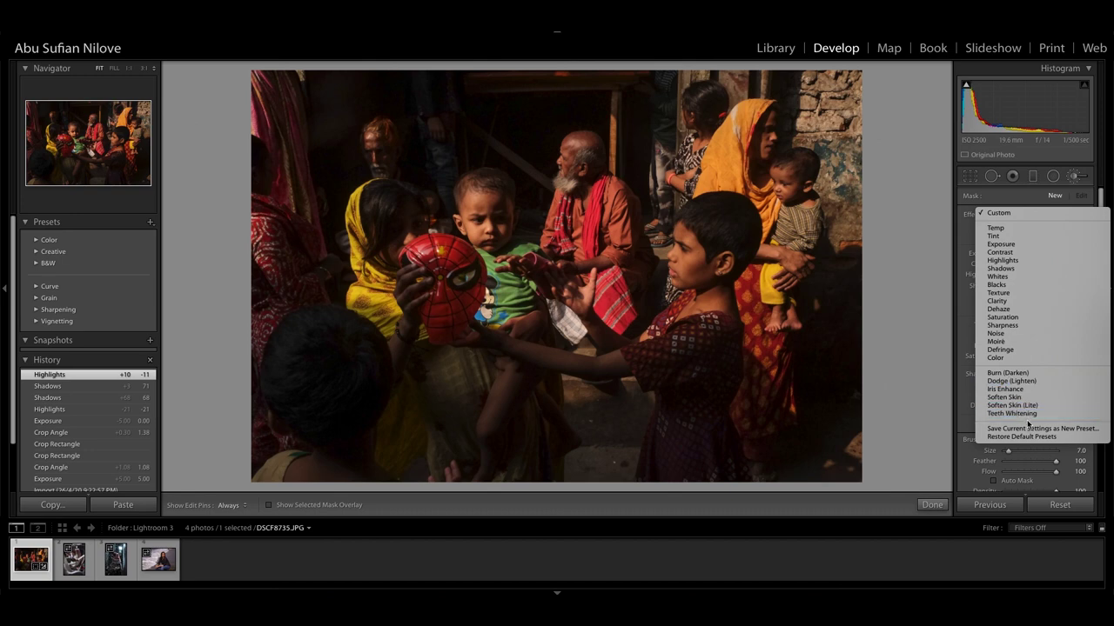
left_click(1006, 211)
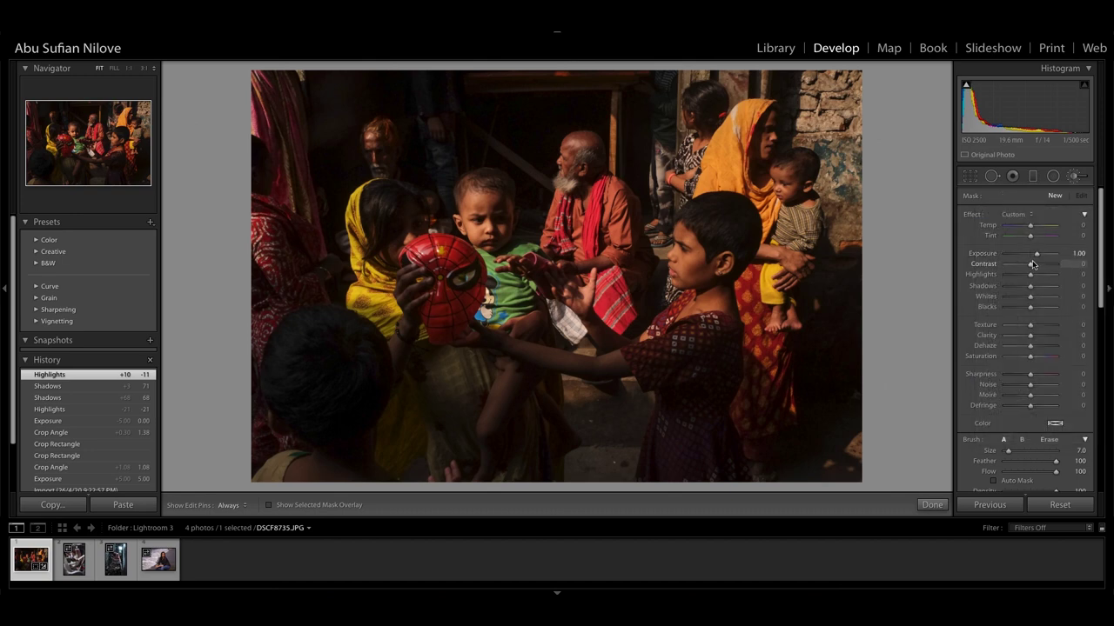
left_click_drag(1036, 253, 1070, 258)
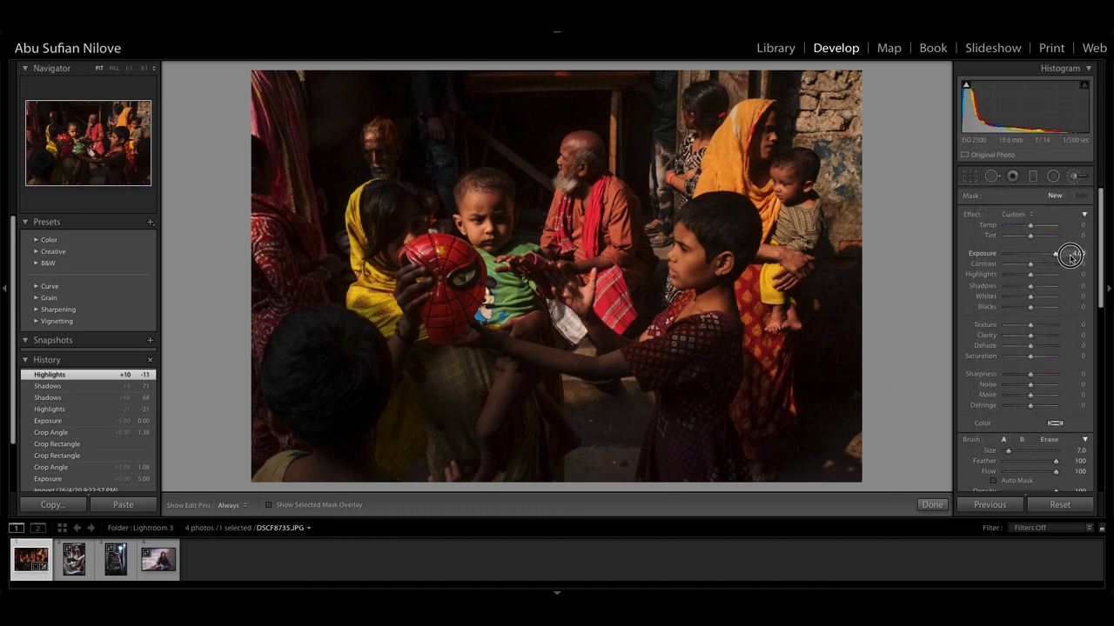
- Paint the brush over the background old man's face at upper left
key("h")
left_click(376, 141)
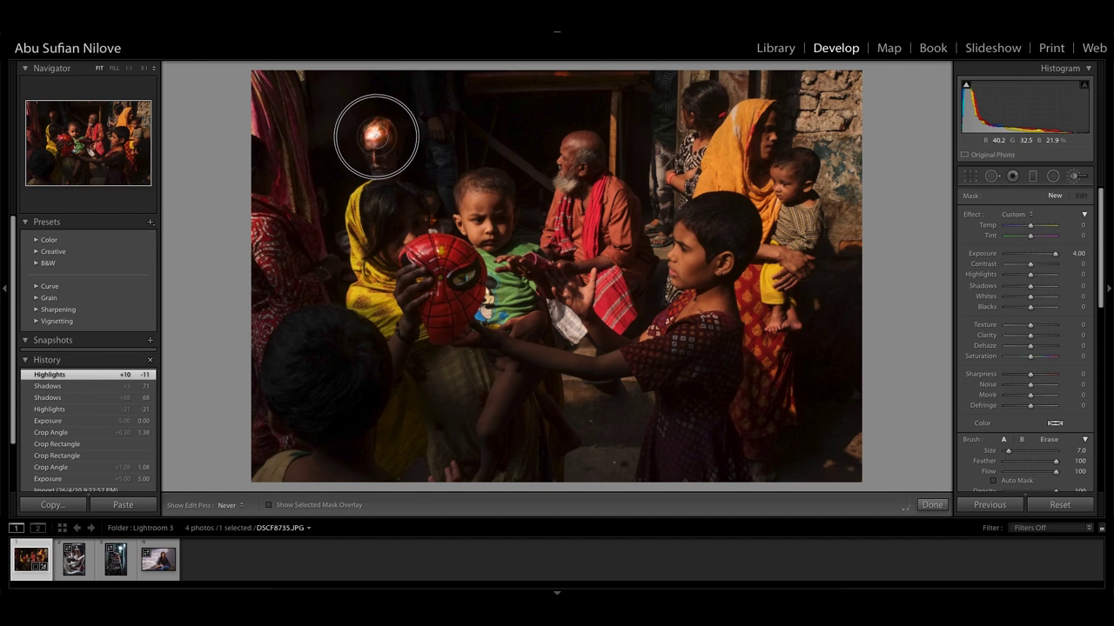
mouse_move(376, 141)
left_mouse_down()
mouse_move(380, 171)
mouse_move(375, 136)
mouse_move(380, 156)
left_mouse_up()
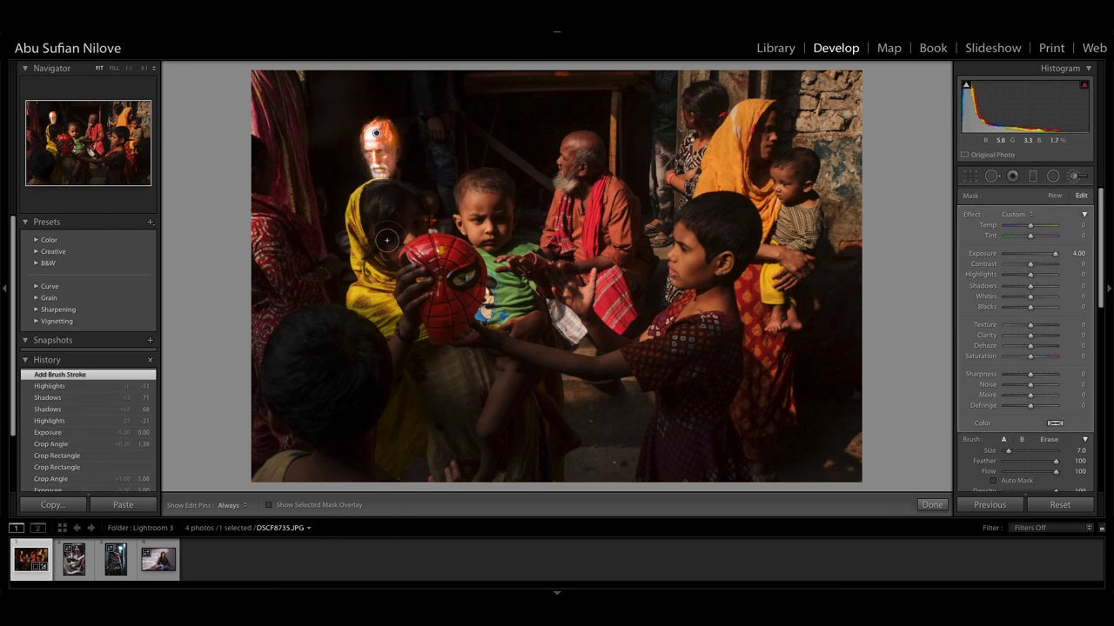
- Paint the brush over the yellow-scarfed girl's face and hair
key("h")
mouse_move(388, 257)
left_mouse_down()
mouse_move(376, 217)
mouse_move(391, 212)
mouse_move(412, 227)
mouse_move(405, 212)
mouse_move(382, 237)
mouse_move(406, 200)
mouse_move(397, 184)
mouse_move(380, 195)
mouse_move(418, 202)
left_mouse_up()
key("h")
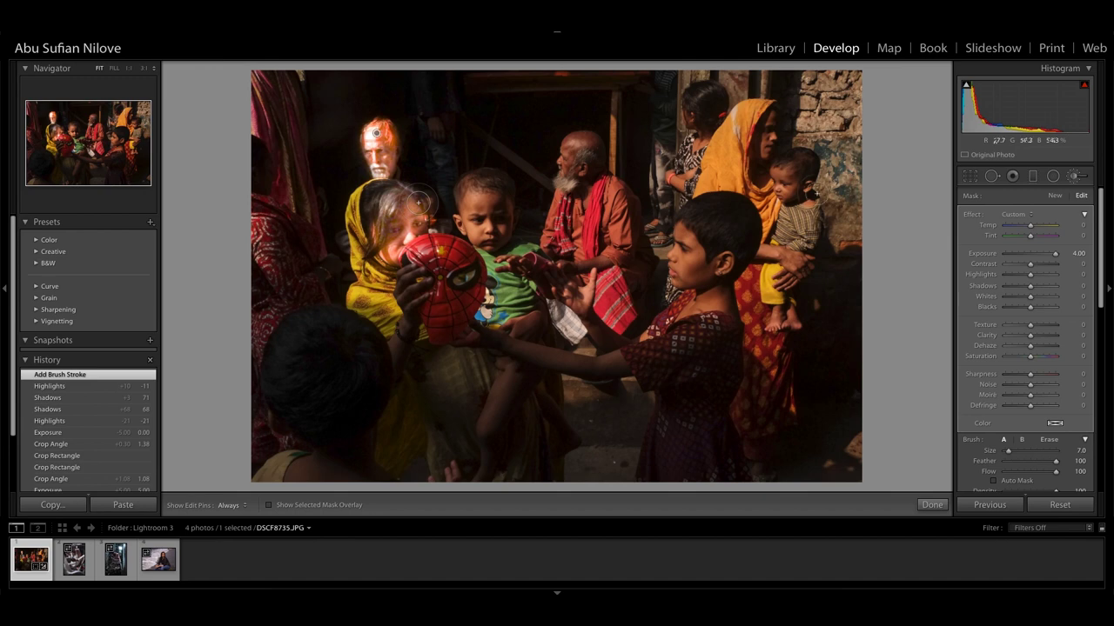
key("h")
mouse_move(783, 139)
left_mouse_down()
mouse_move(770, 117)
mouse_move(757, 165)
mouse_move(755, 155)
mouse_move(762, 183)
left_mouse_up()
key("h")
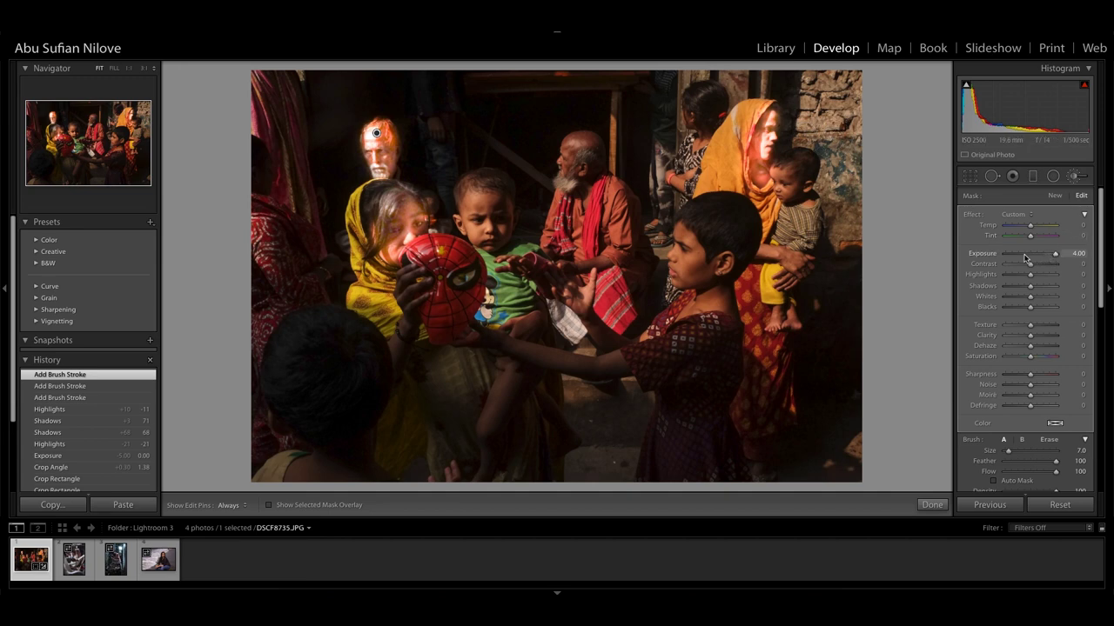
- Set the brush to Exposure 0.98, Highlights 20, Shadows 53, and close brush editing
left_click_drag(1033, 254, 1037, 256)
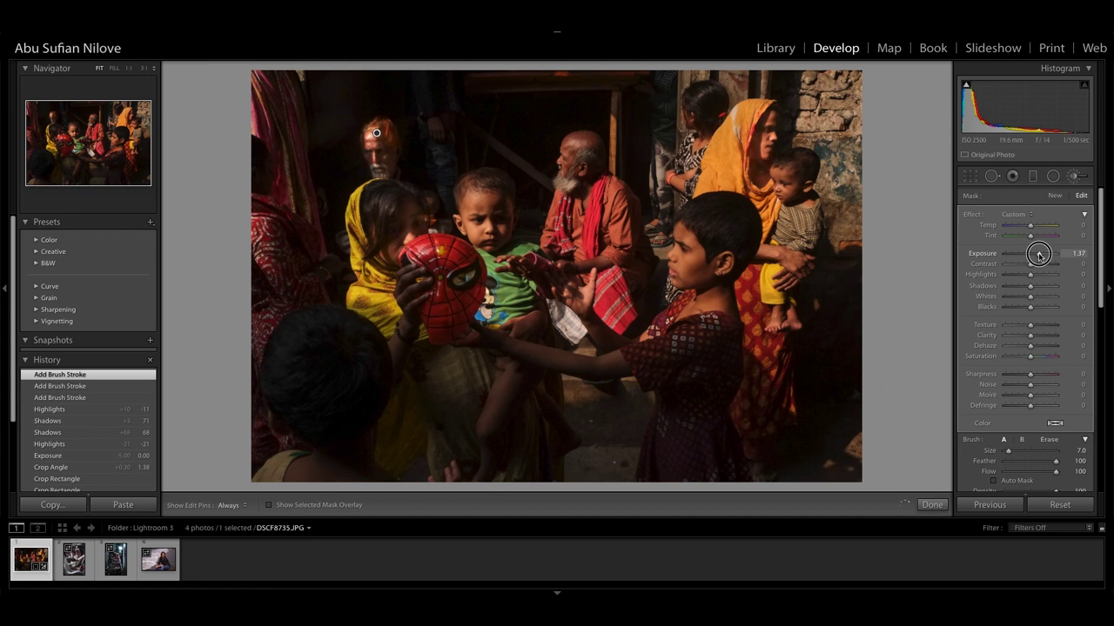
left_click_drag(1036, 254, 1044, 288)
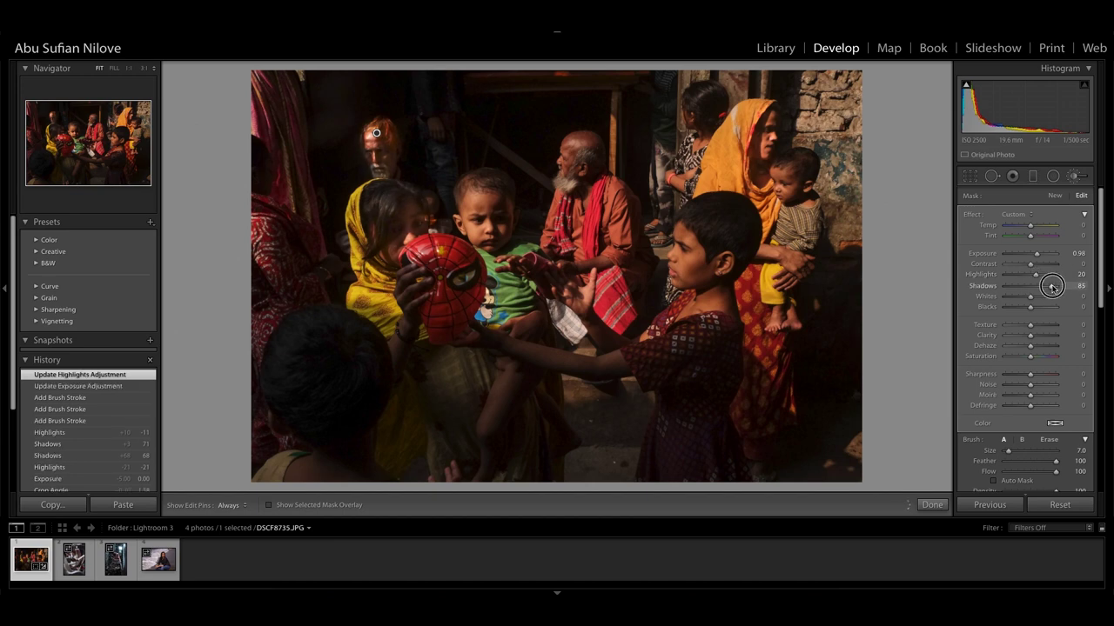
left_click_drag(1044, 288, 1044, 288)
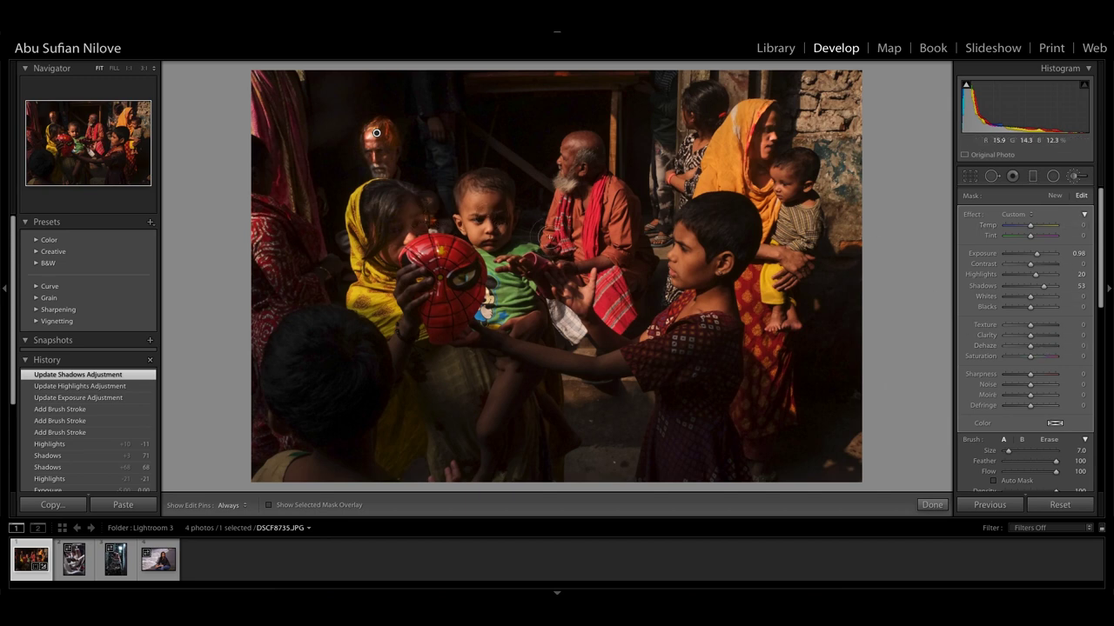
left_click(1077, 179)
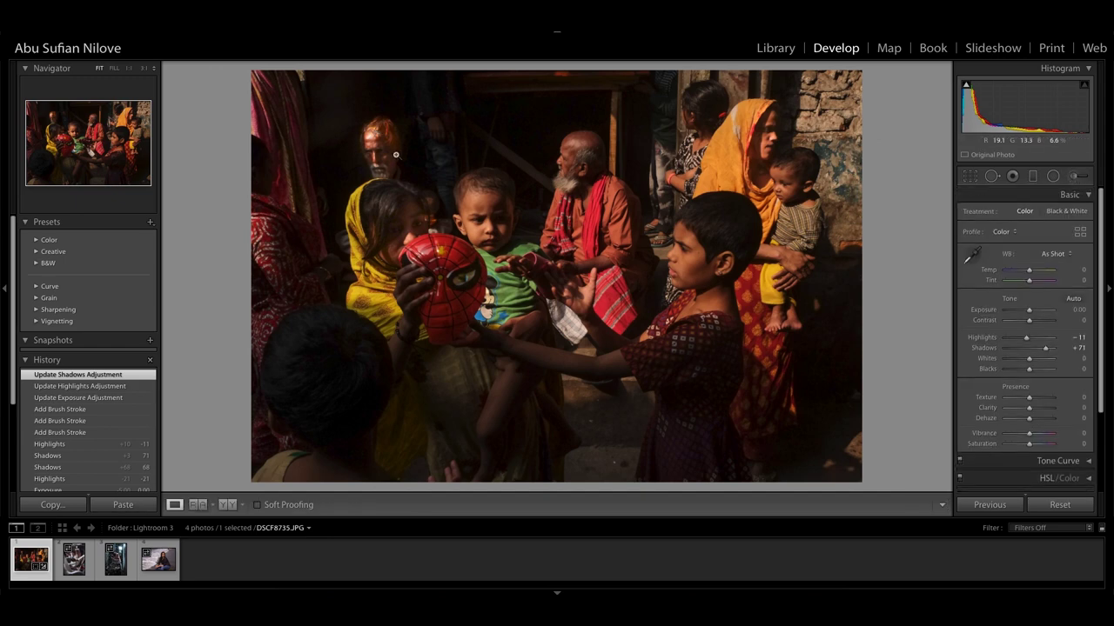
- Zoom to 1:1 on the old man's face and back, then start a new brush adjustment
left_click(378, 155)
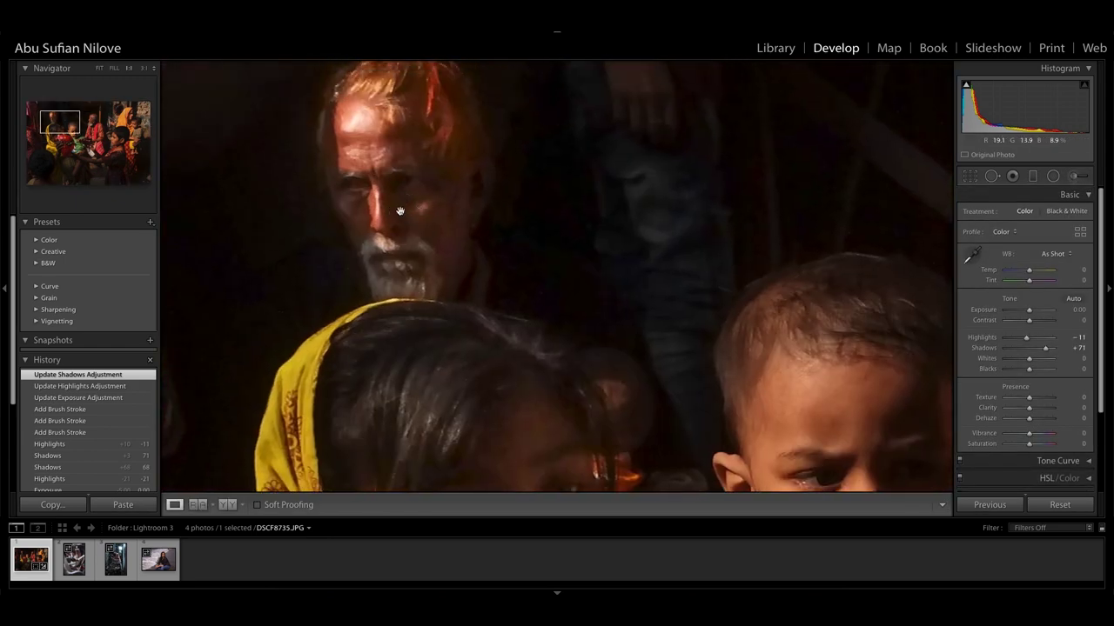
left_click(471, 192)
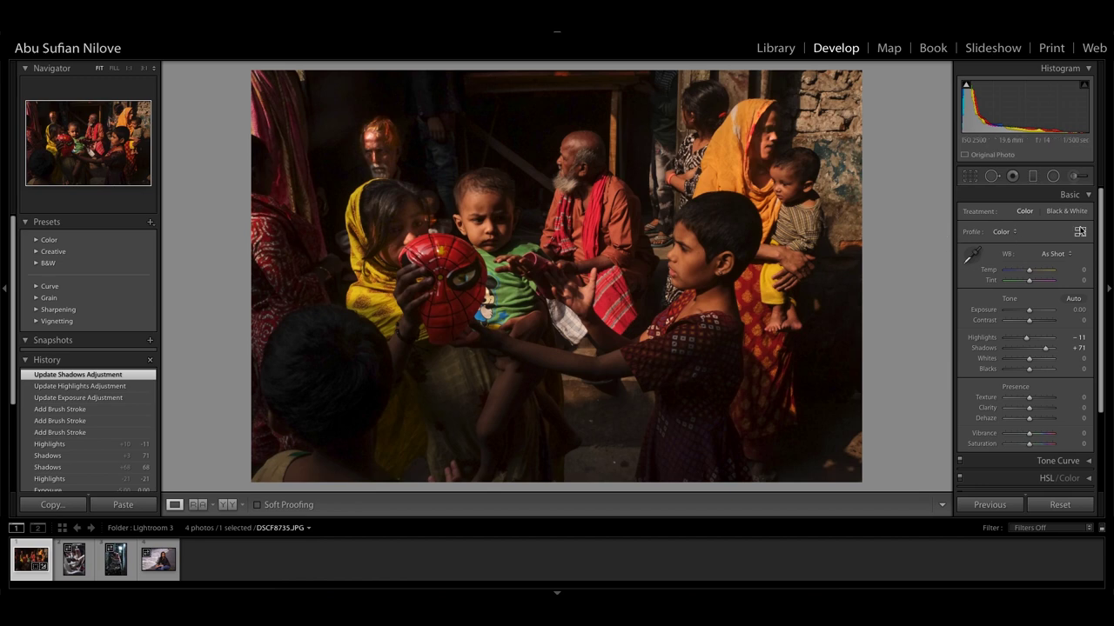
left_click(1077, 177)
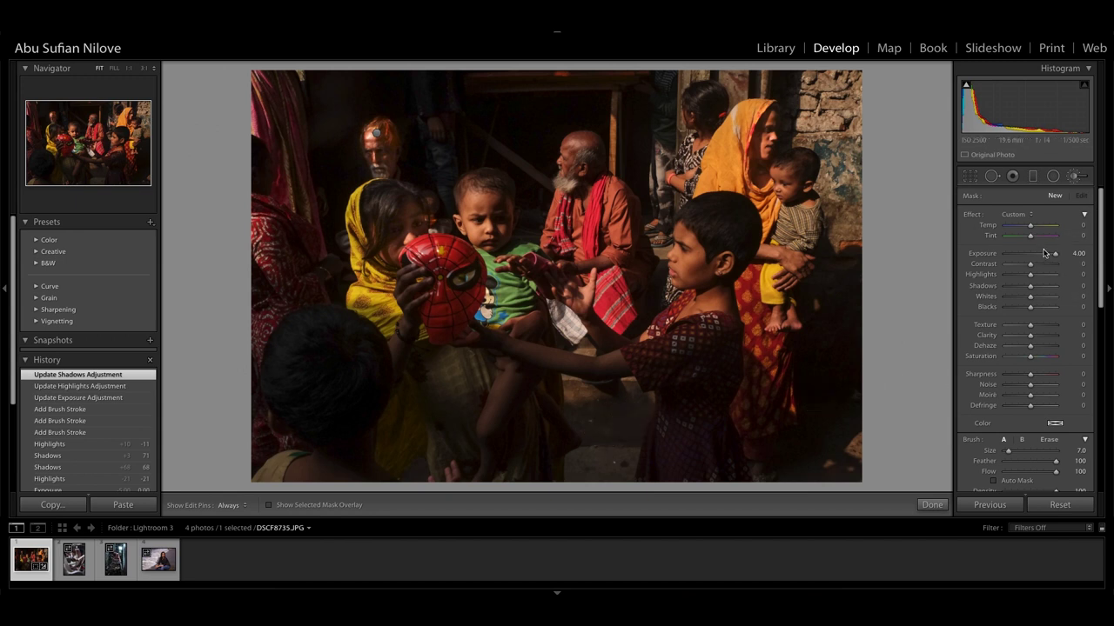
- Brighten the upper-right wall and the wall beside the baby's head
scroll(606, 447, "up", 3)
mouse_move(818, 99)
left_mouse_down()
mouse_move(805, 104)
mouse_move(857, 177)
left_mouse_up()
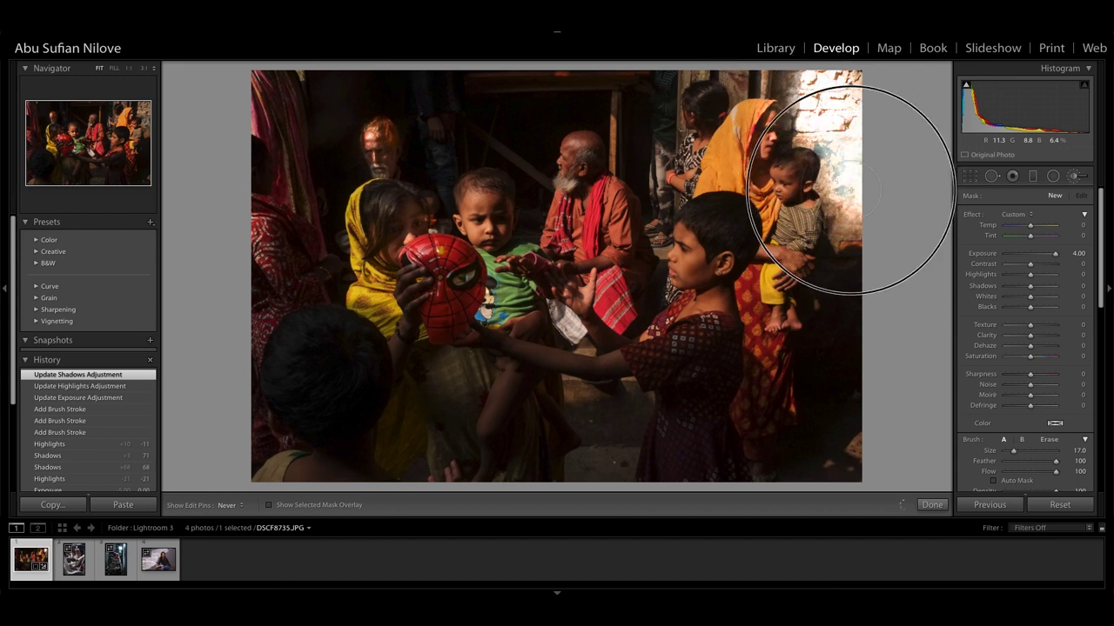
mouse_move(857, 177)
left_mouse_down()
mouse_move(864, 169)
mouse_move(842, 183)
mouse_move(863, 231)
left_mouse_up()
scroll(843, 183, "down", 2)
key("h")
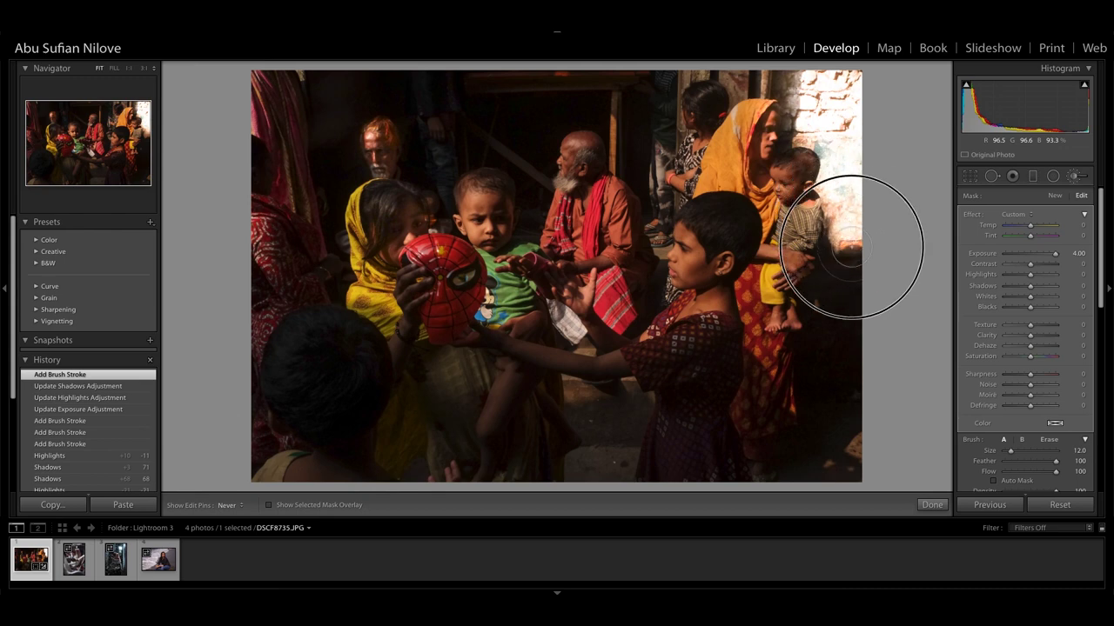
key("h")
- Brighten the lower-right corner of the photo with the brush
scroll(902, 474, "up", 1)
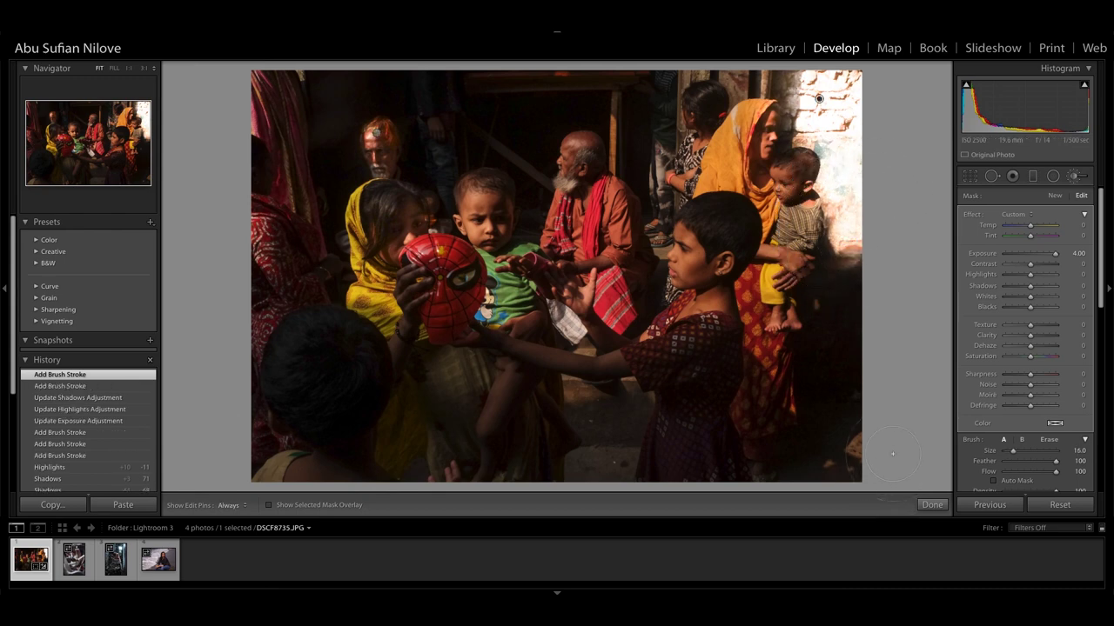
mouse_move(881, 447)
left_mouse_down()
mouse_move(795, 472)
mouse_move(808, 473)
left_mouse_up()
scroll(601, 436, "down", 1)
scroll(600, 436, "down", 5)
scroll(585, 410, "down", 4)
scroll(576, 399, "down", 3)
scroll(571, 389, "down", 3)
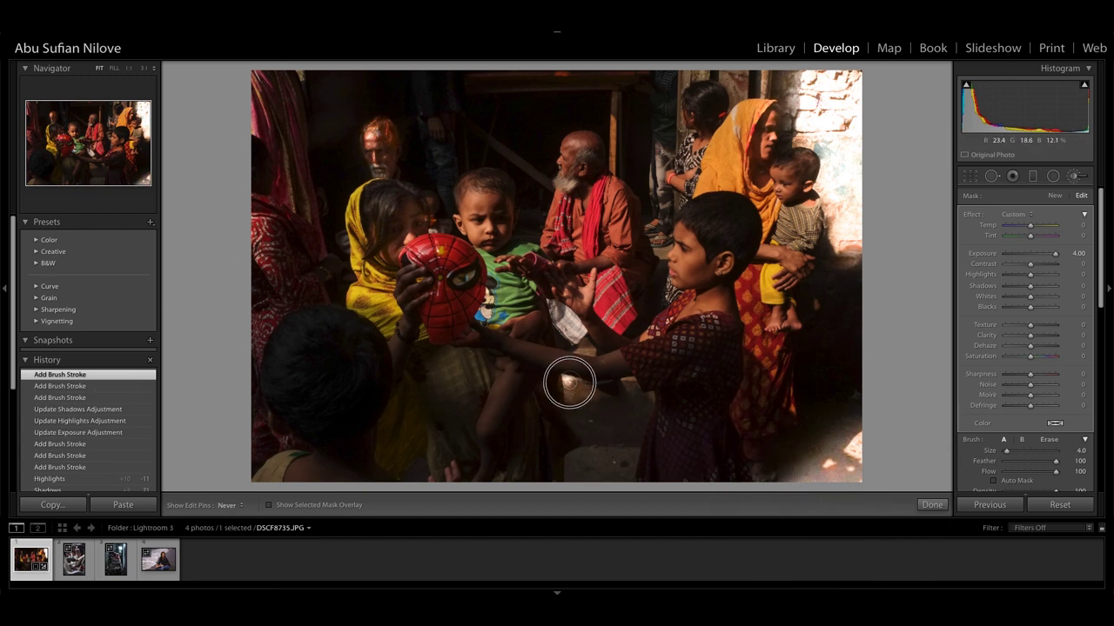
- Brush over the floor between the children and along the bottom edge
key("h")
left_click_drag(567, 380, 609, 387)
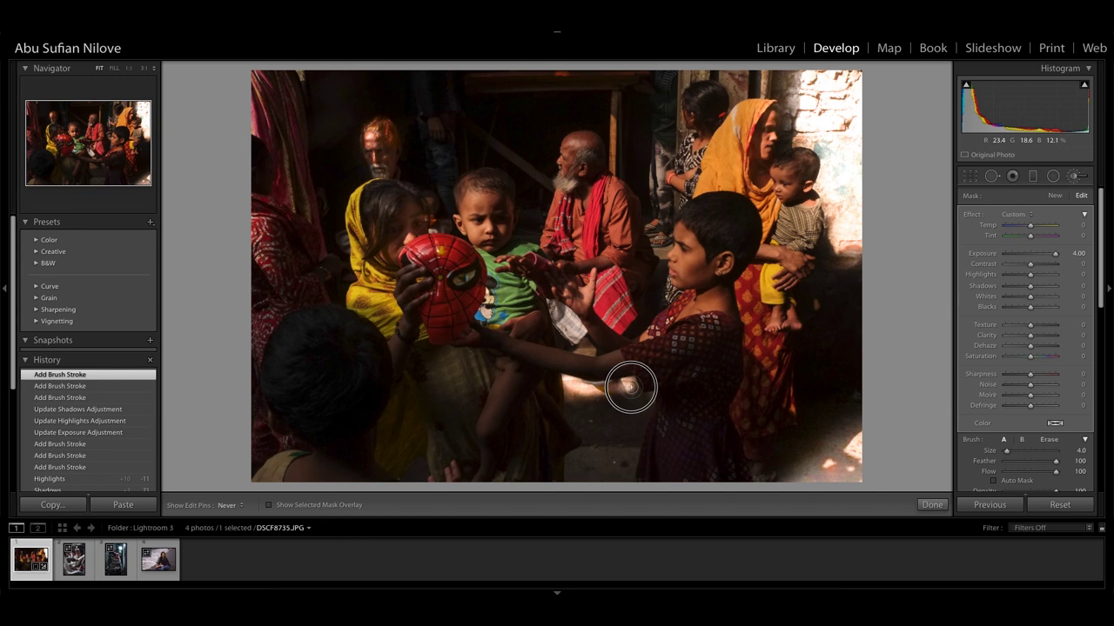
scroll(648, 400, "up", 1)
left_click_drag(641, 402, 642, 410)
key("h")
key("h")
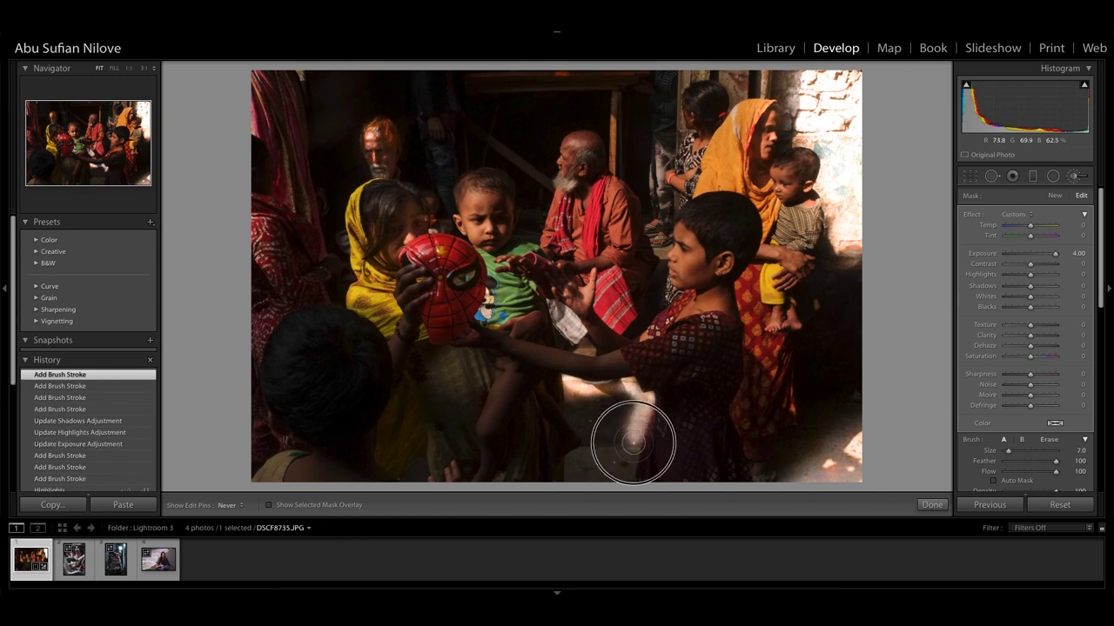
mouse_move(589, 481)
left_mouse_down()
mouse_move(576, 460)
mouse_move(594, 464)
mouse_move(592, 440)
mouse_move(571, 397)
mouse_move(636, 403)
mouse_move(590, 410)
mouse_move(614, 452)
mouse_move(596, 438)
mouse_move(623, 461)
left_mouse_up()
- Use a smaller brush to brighten above the old man's head and around the wooden beam
key("h")
key("bracketleft")
key("h")
mouse_move(333, 179)
left_mouse_down()
mouse_move(333, 72)
mouse_move(336, 168)
mouse_move(354, 102)
mouse_move(372, 87)
mouse_move(405, 99)
mouse_move(390, 87)
mouse_move(434, 158)
mouse_move(409, 154)
mouse_move(502, 147)
mouse_move(510, 125)
mouse_move(472, 50)
mouse_move(517, 112)
mouse_move(591, 99)
mouse_move(510, 144)
left_mouse_up()
key("bracketright")
key("bracketright")
key("bracketleft")
key("h")
key("bracketleft")
left_click_drag(532, 226, 538, 168)
key("h")
left_click_drag(540, 192, 514, 144)
- Brighten the background above the old man, behind the post, and across the top
key("h")
left_click_drag(581, 109, 635, 114)
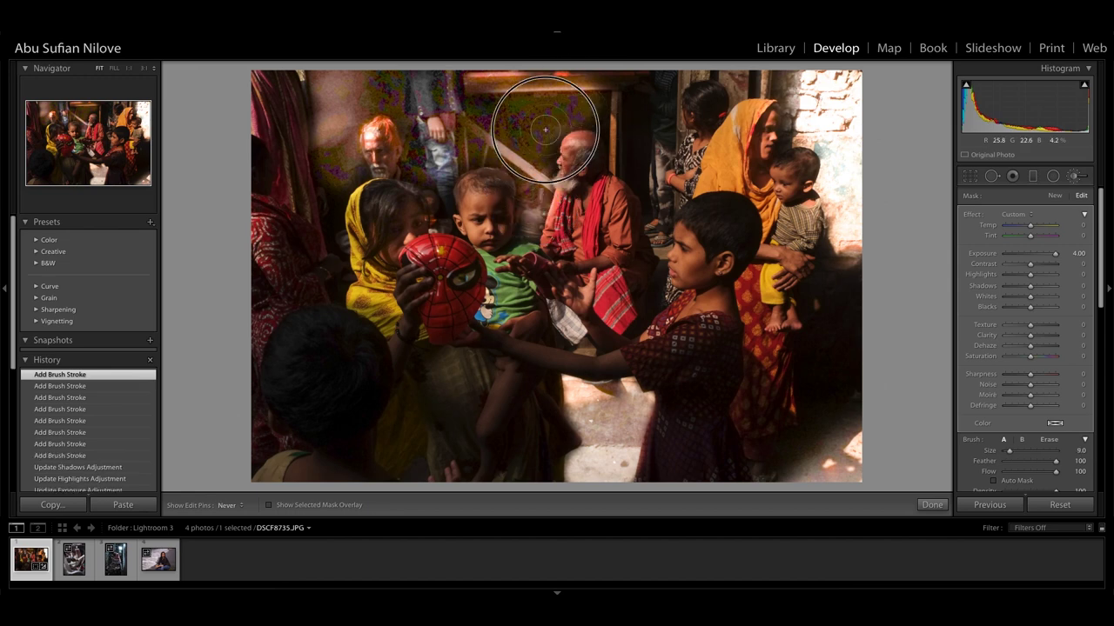
key("bracketright")
key("h")
left_click_drag(627, 152, 611, 125)
key("bracketright")
key("bracketright")
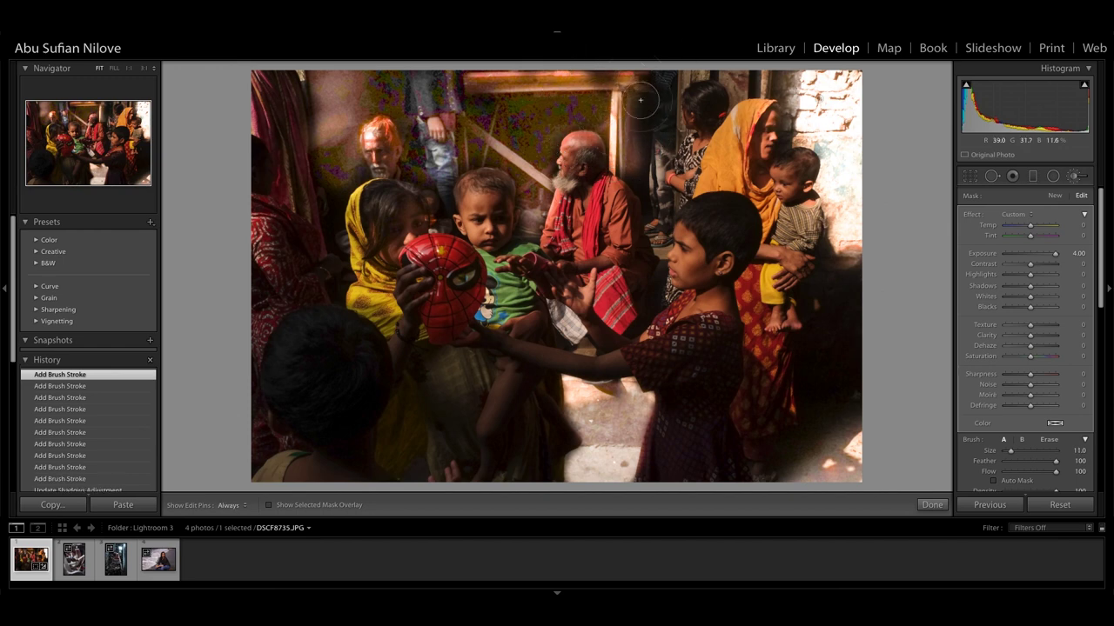
left_click_drag(640, 148, 646, 99)
left_click_drag(655, 54, 501, 83)
- Resize the brush between sizes 5 and 12 and brighten a path to the top edge
key("h")
key("bracketleft")
key("bracketleft")
key("bracketleft")
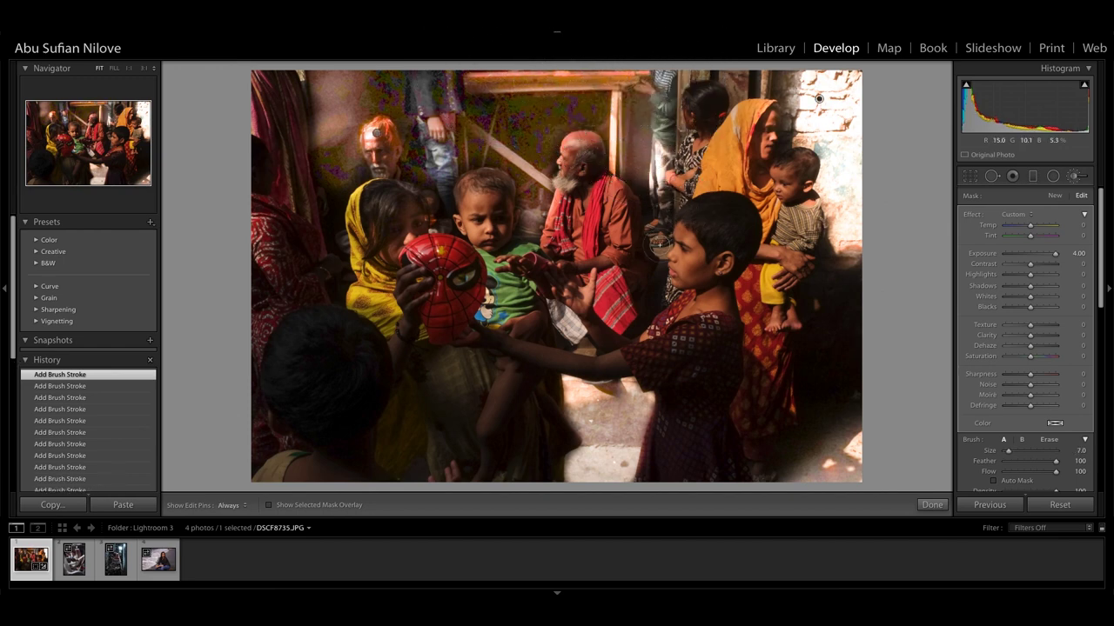
key("h")
key("bracketleft")
key("bracketleft")
key("bracketleft")
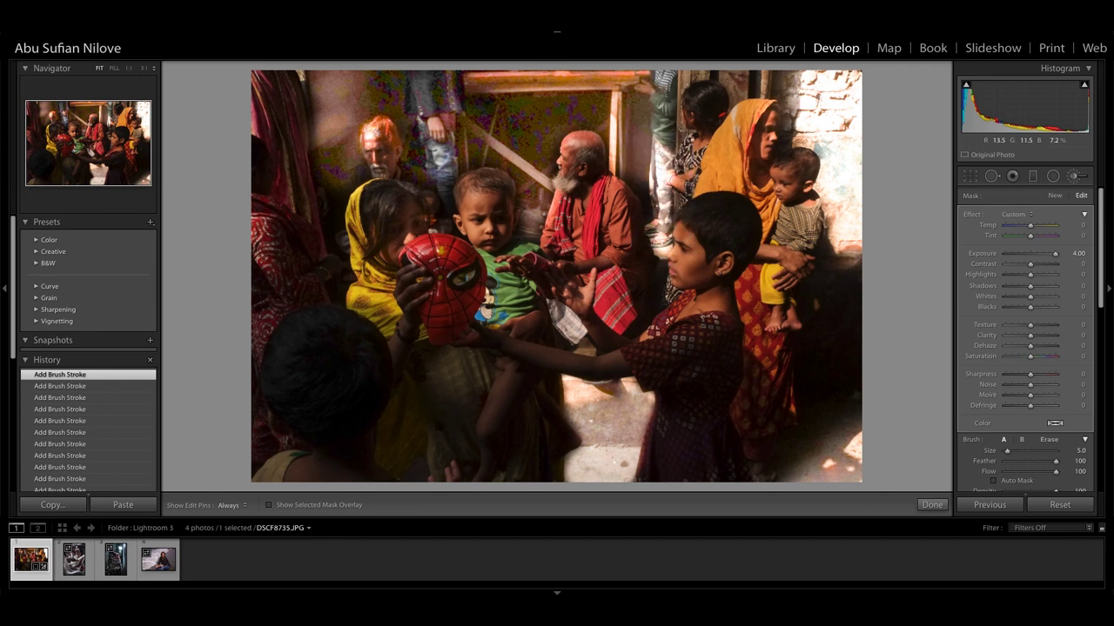
key("bracketright")
key("bracketright")
key("bracketright")
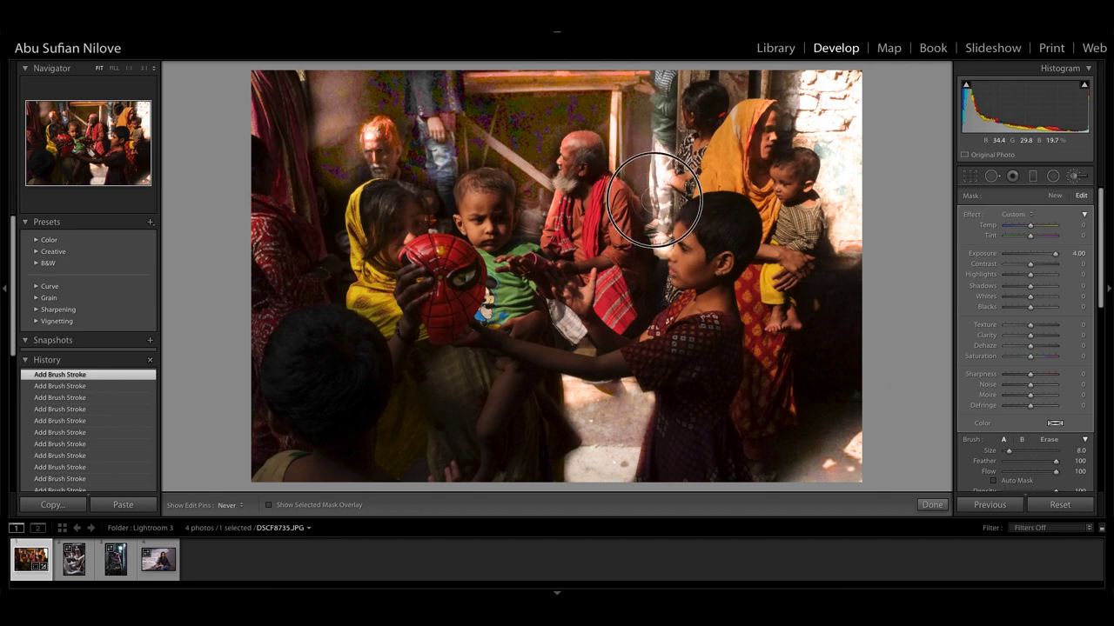
key("bracketright")
mouse_move(678, 184)
left_mouse_down()
mouse_move(708, 97)
mouse_move(733, 61)
mouse_move(757, 63)
left_mouse_up()
key("h")
key("bracketright")
key("h")
key("bracketright")
key("bracketright")
key("bracketleft")
key("bracketleft")
key("h")
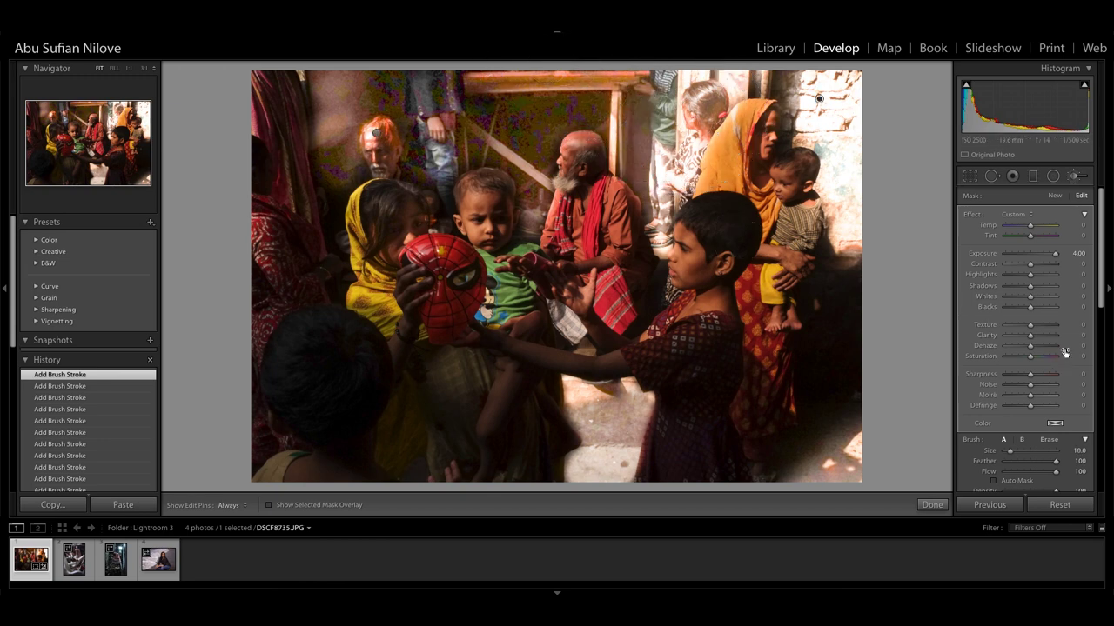
- Set the new brush to Exposure -0.60 and Shadows around -55, then close brush editing
left_click(1025, 253)
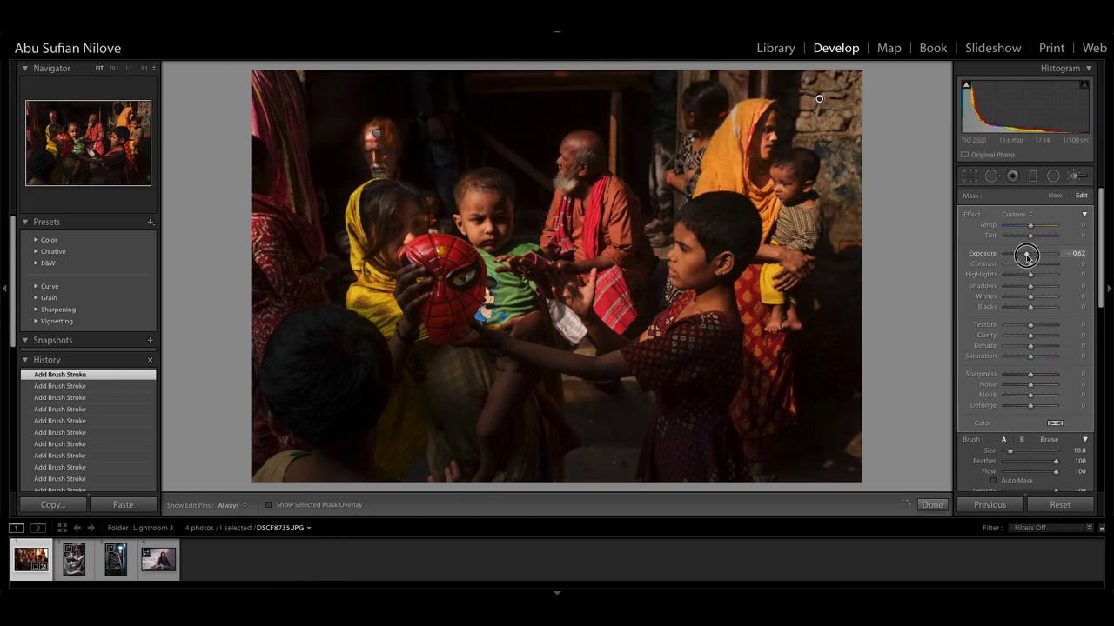
left_click_drag(1025, 256, 1028, 258)
mouse_move(1028, 257)
left_mouse_down()
mouse_move(1014, 286)
mouse_move(982, 288)
mouse_move(1016, 290)
left_mouse_up()
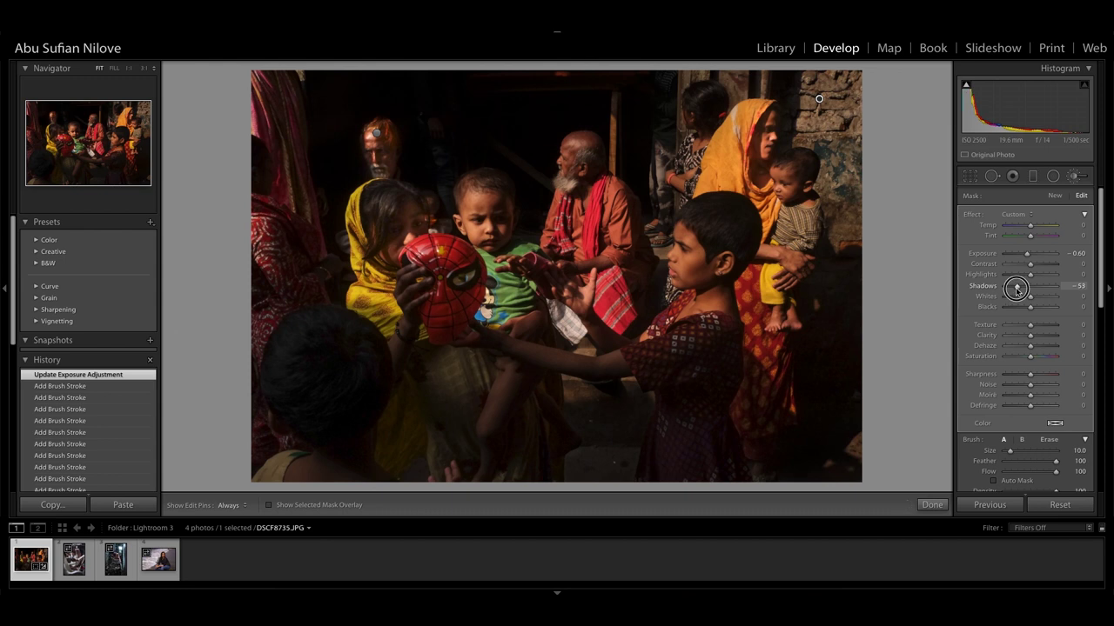
left_click(1074, 177)
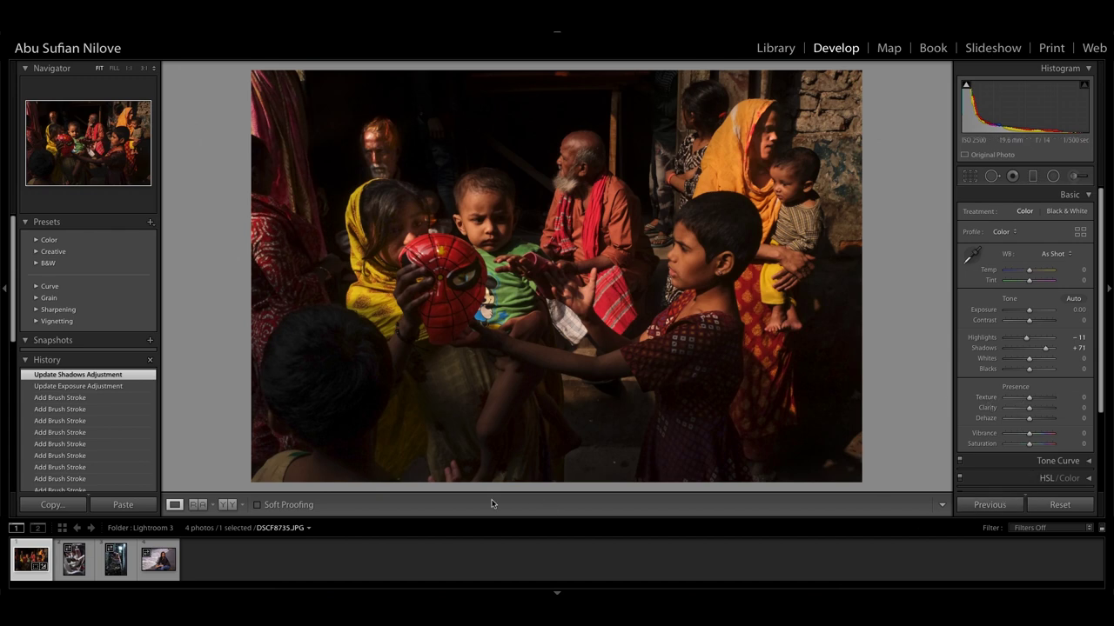
- Compare the edit with the original in Before & After view, then return to Loupe for another brush edit
left_click(225, 504)
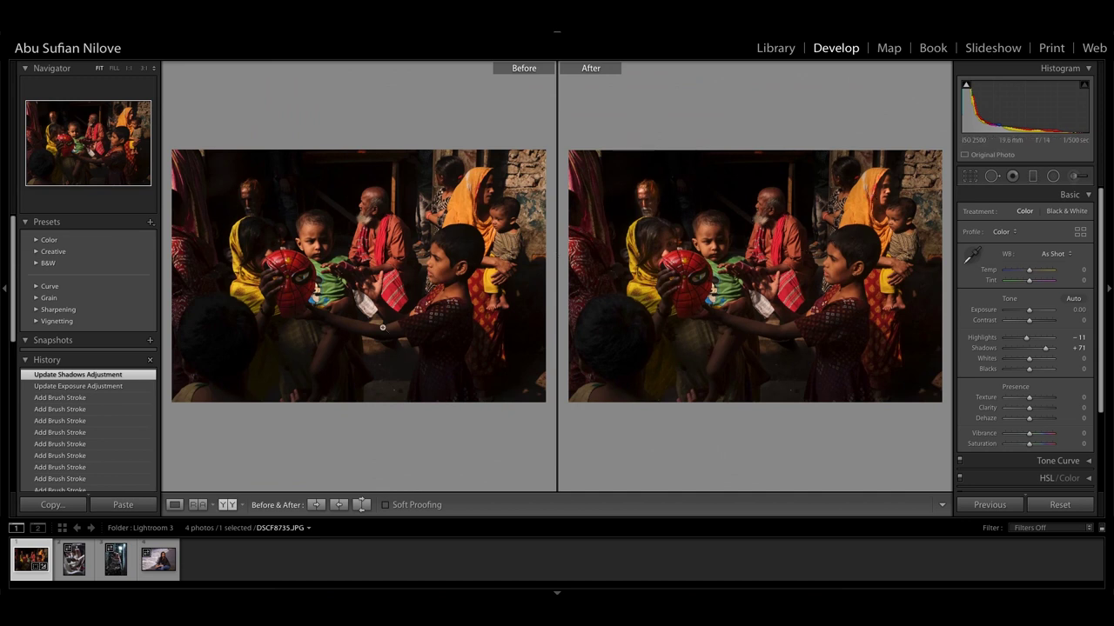
left_click(174, 505)
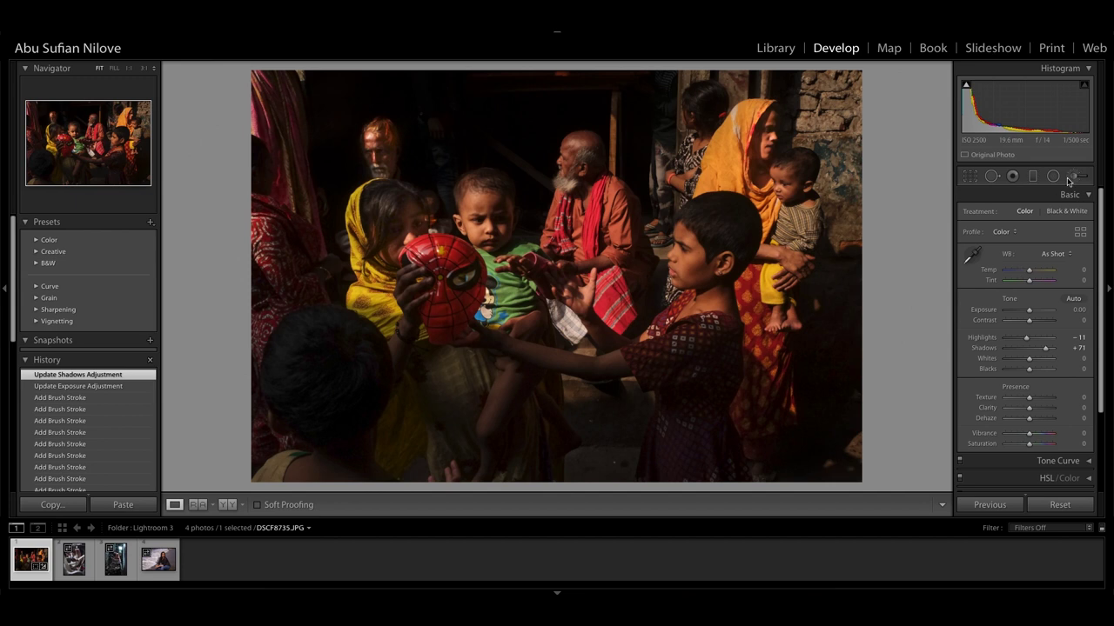
left_click(1074, 177)
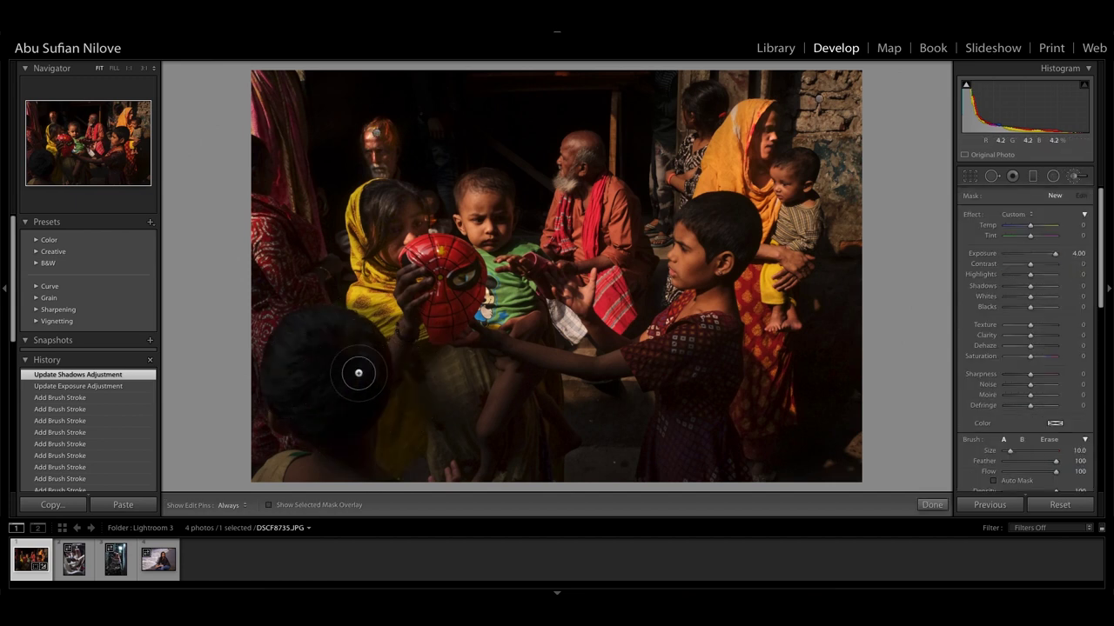
- Brush over the child's head at lower left with Exposure 0.38 and Shadows 44
key("bracketright")
key("bracketright")
key("bracketright")
key("bracketright")
key("bracketright")
key("bracketright")
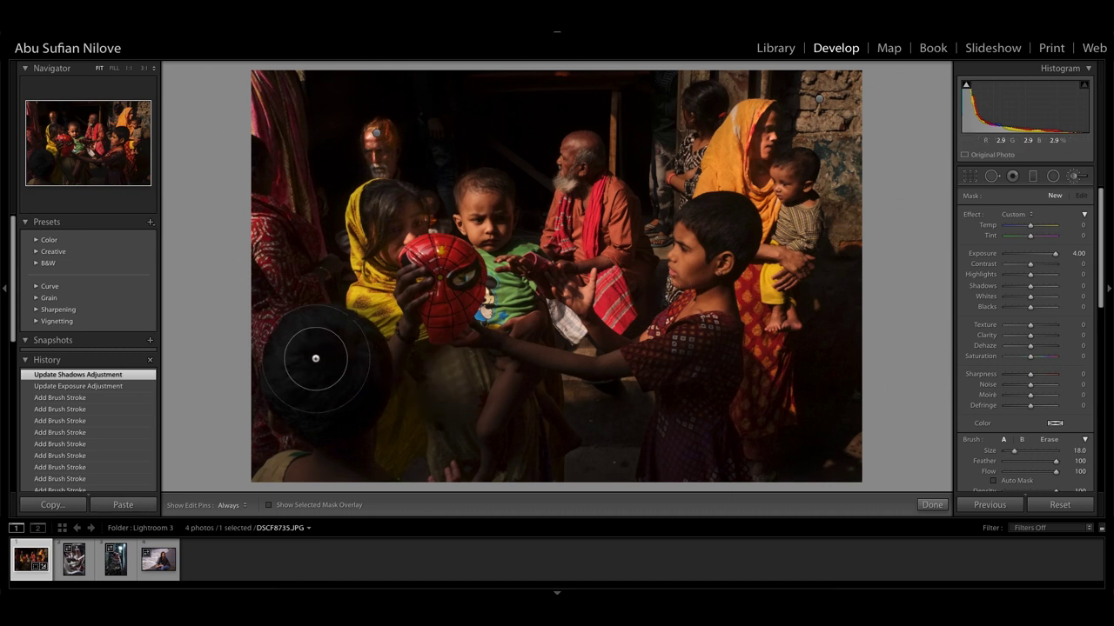
mouse_move(317, 357)
left_mouse_down()
mouse_move(328, 388)
mouse_move(319, 405)
mouse_move(297, 394)
mouse_move(323, 406)
mouse_move(356, 397)
mouse_move(338, 343)
left_mouse_up()
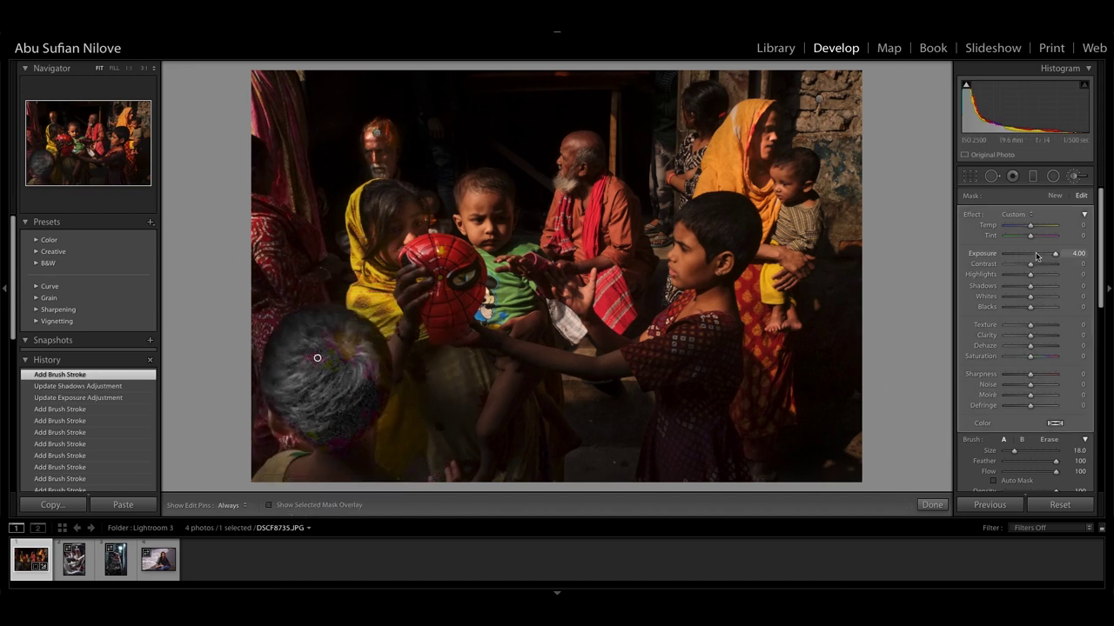
left_click_drag(1036, 254, 1033, 255)
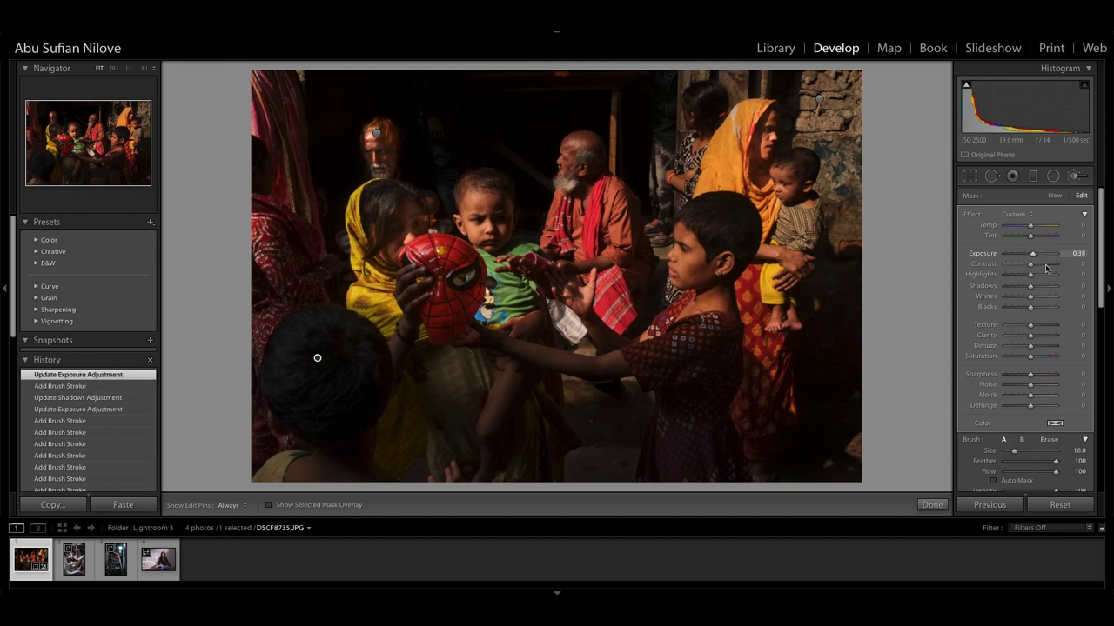
left_click_drag(1030, 285, 1042, 287)
left_click(1077, 178)
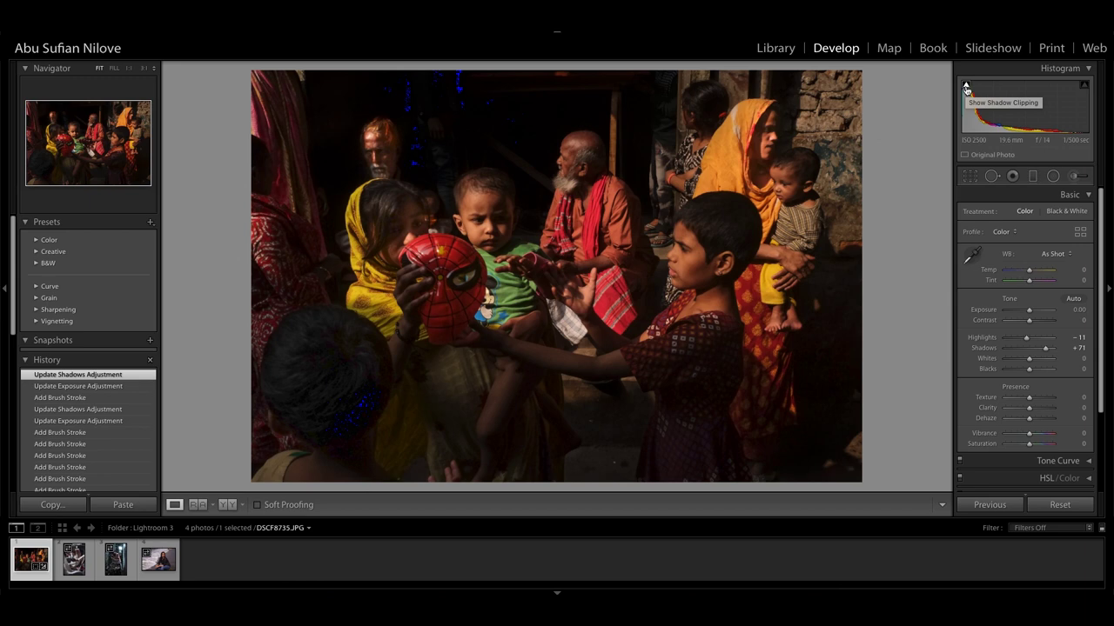
- Zoom to 1:1 on the boy's face and add Texture +11 to the whole photo
left_click(486, 229)
left_click_drag(486, 229, 518, 209)
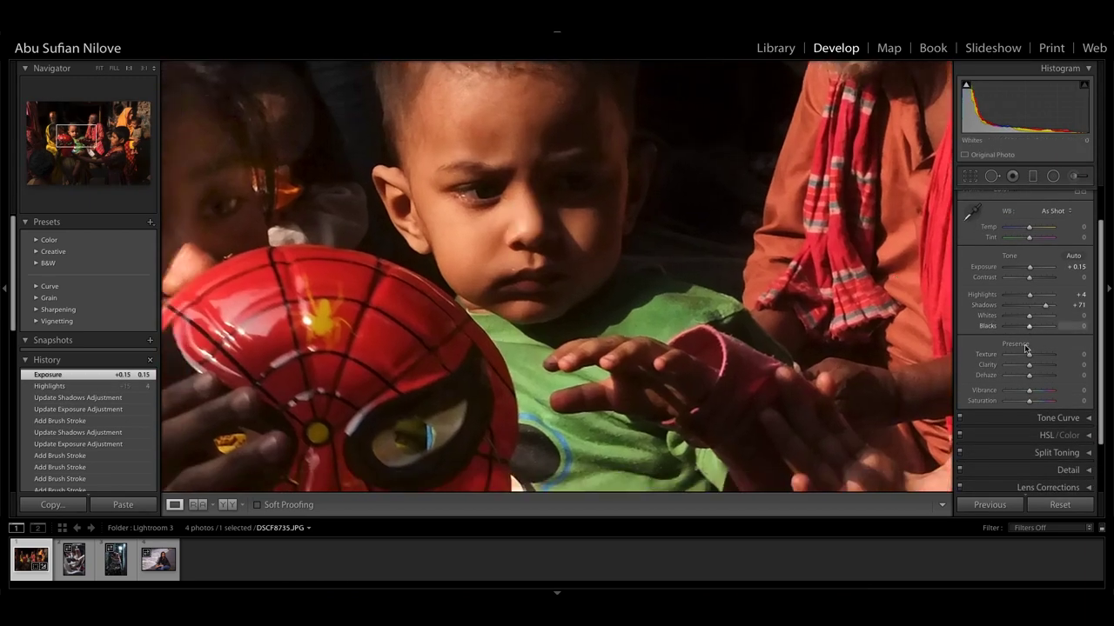
left_click_drag(1029, 357, 1031, 360)
mouse_move(493, 227)
left_mouse_down()
mouse_move(589, 249)
mouse_move(696, 232)
mouse_move(637, 219)
left_mouse_up()
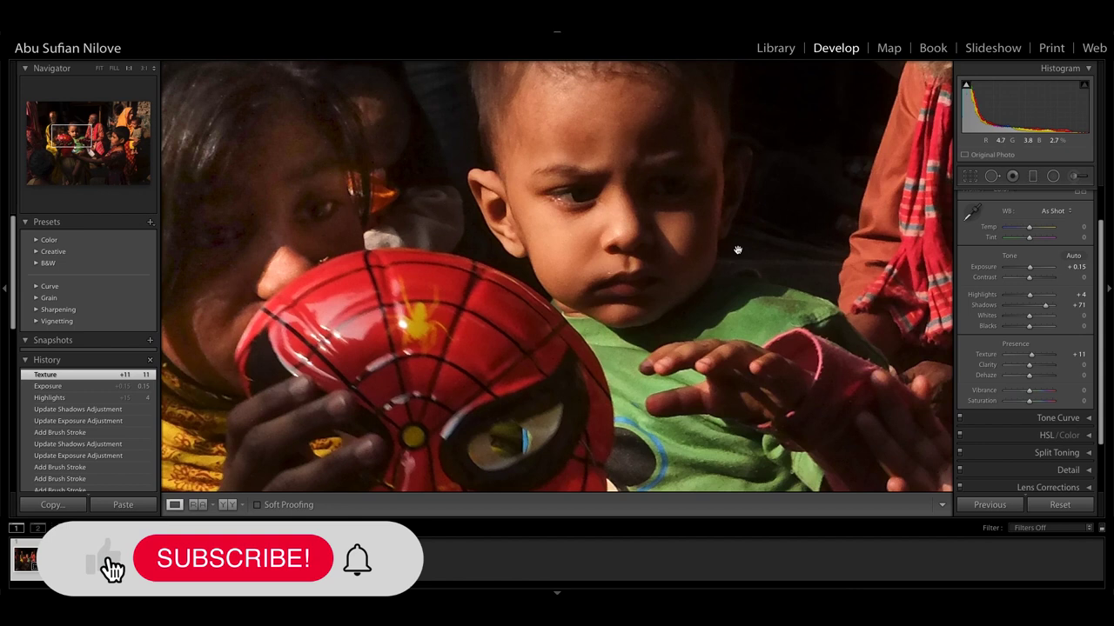
left_click_drag(550, 202, 539, 232)
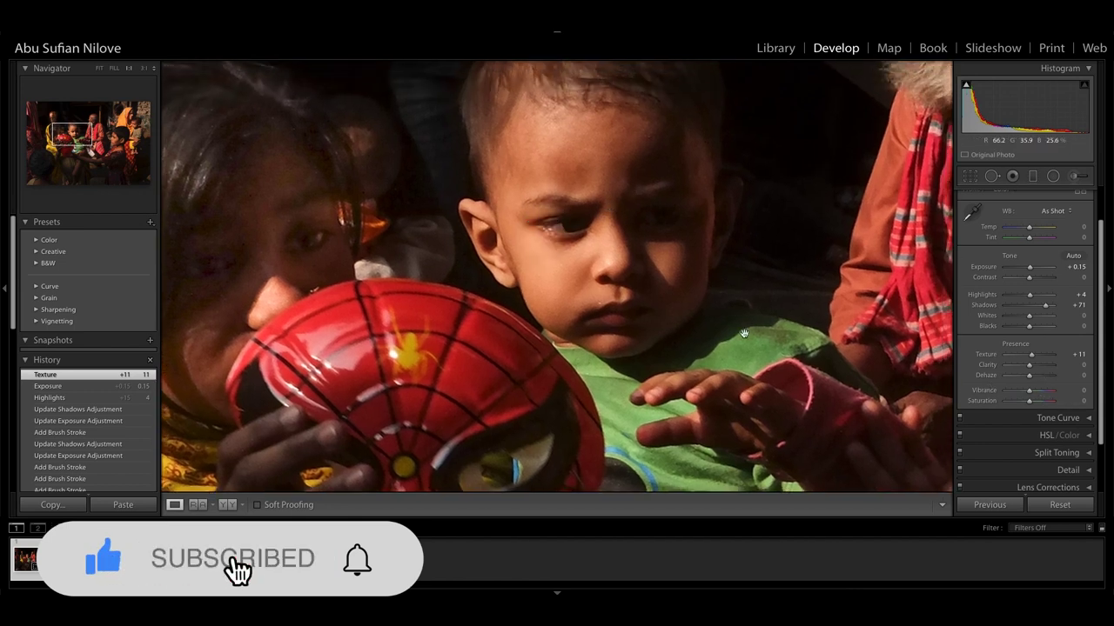
- Raise Clarity to +8 and lower Vibrance to -9, viewing the whole photo again
left_click_drag(1030, 370, 1032, 368)
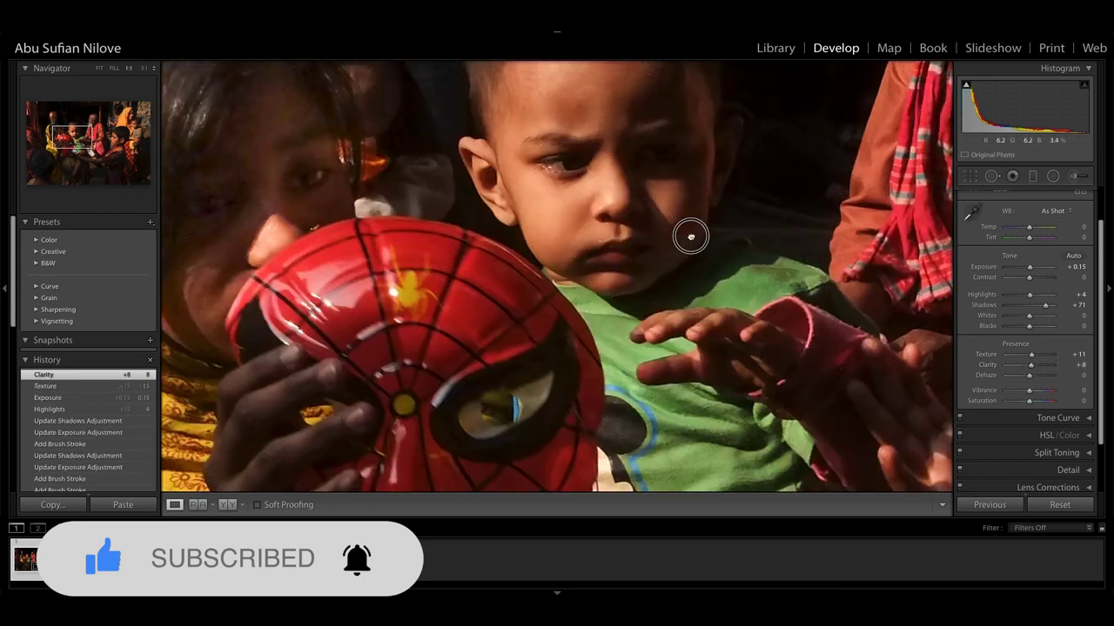
left_click_drag(688, 236, 760, 307)
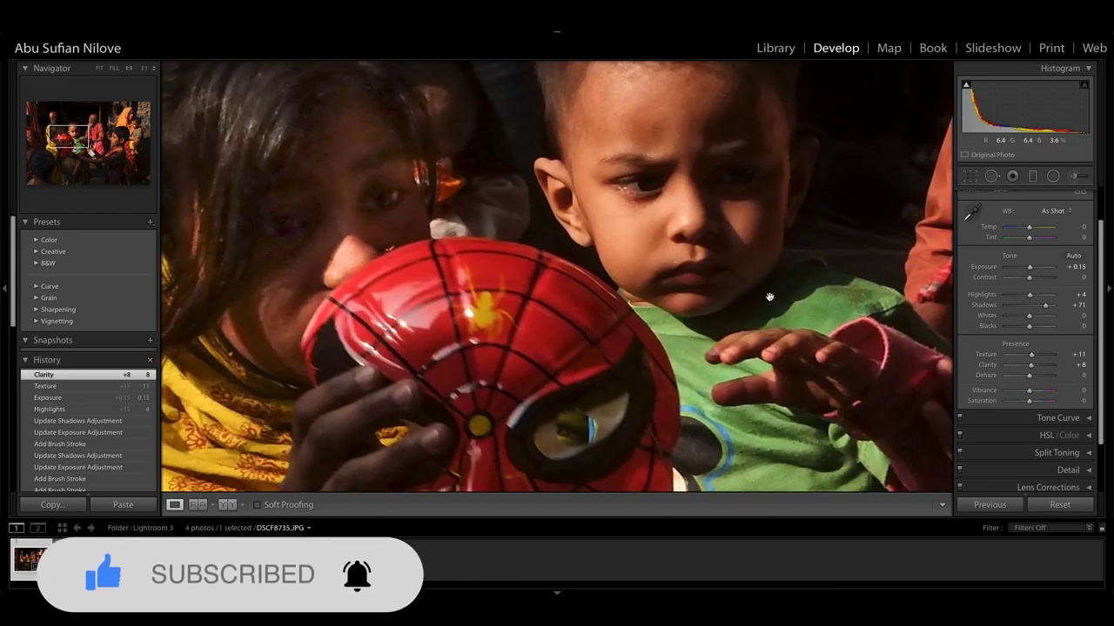
left_click(760, 307)
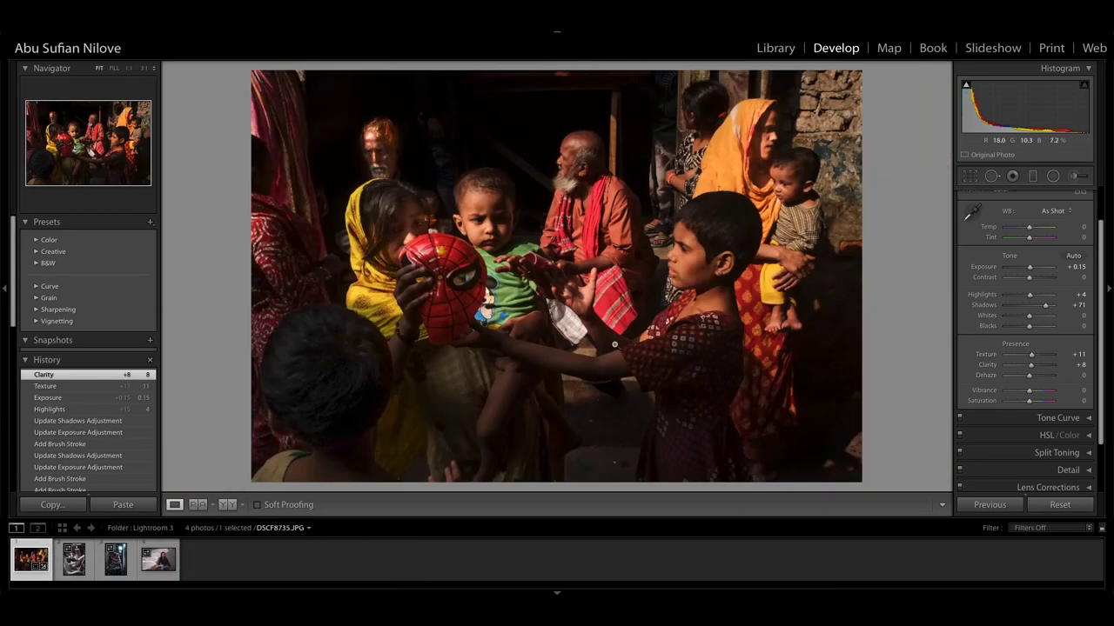
left_click_drag(1031, 393, 1028, 395)
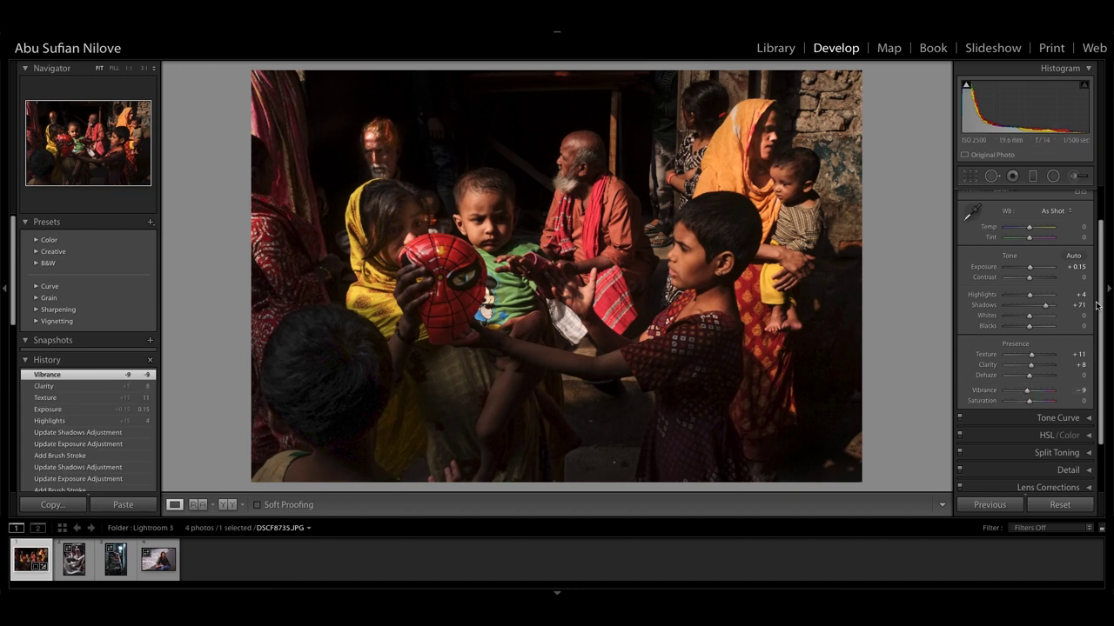
scroll(1101, 309, "down", 3)
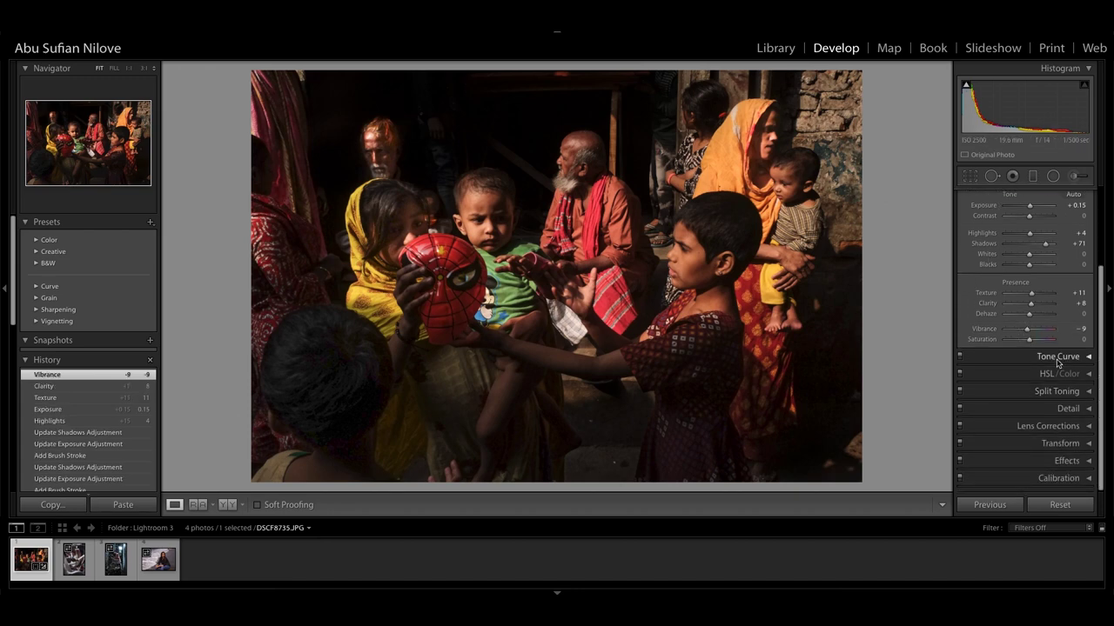
- Expand the Tone Curve in point-curve mode with the Red channel selected
left_click(1058, 357)
left_click_drag(1103, 333, 1108, 369)
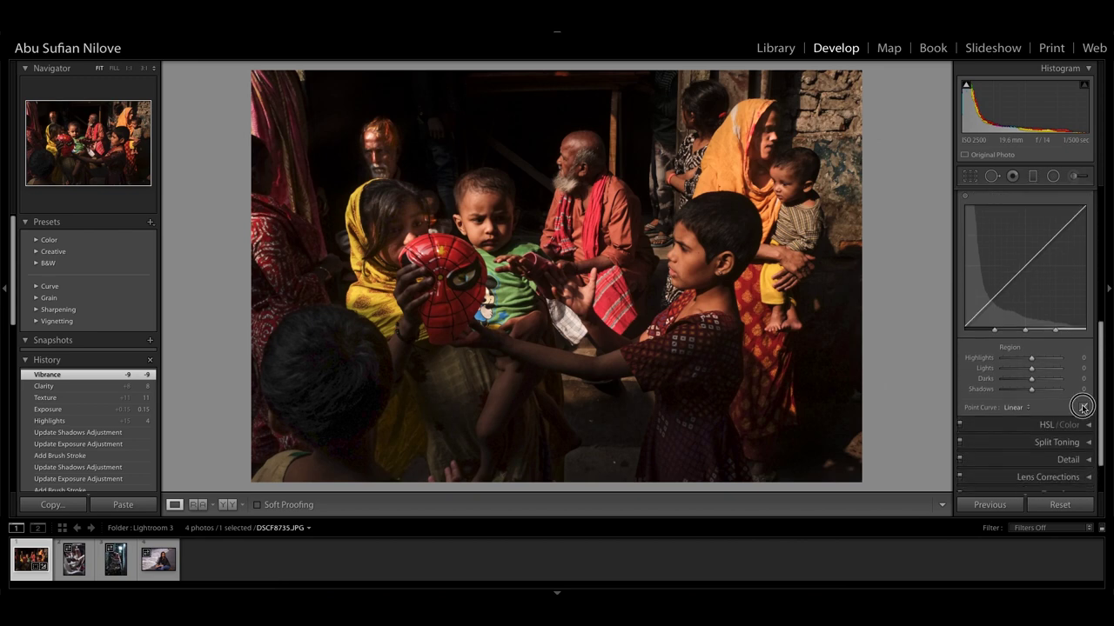
left_click(1084, 409)
left_click(1054, 340)
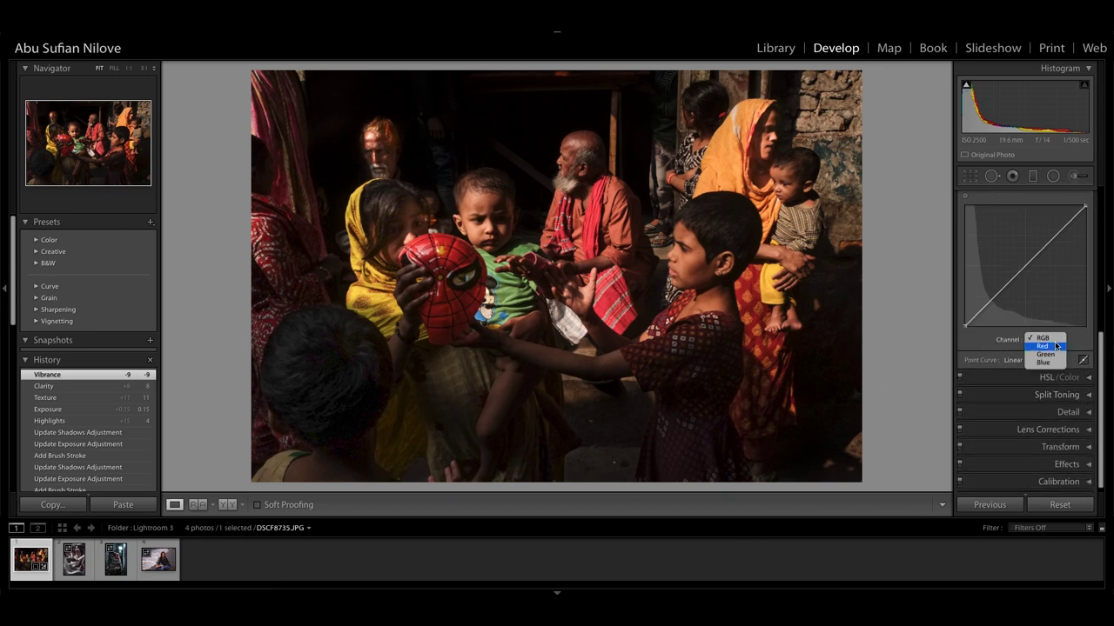
left_click(1054, 348)
left_click(1053, 241)
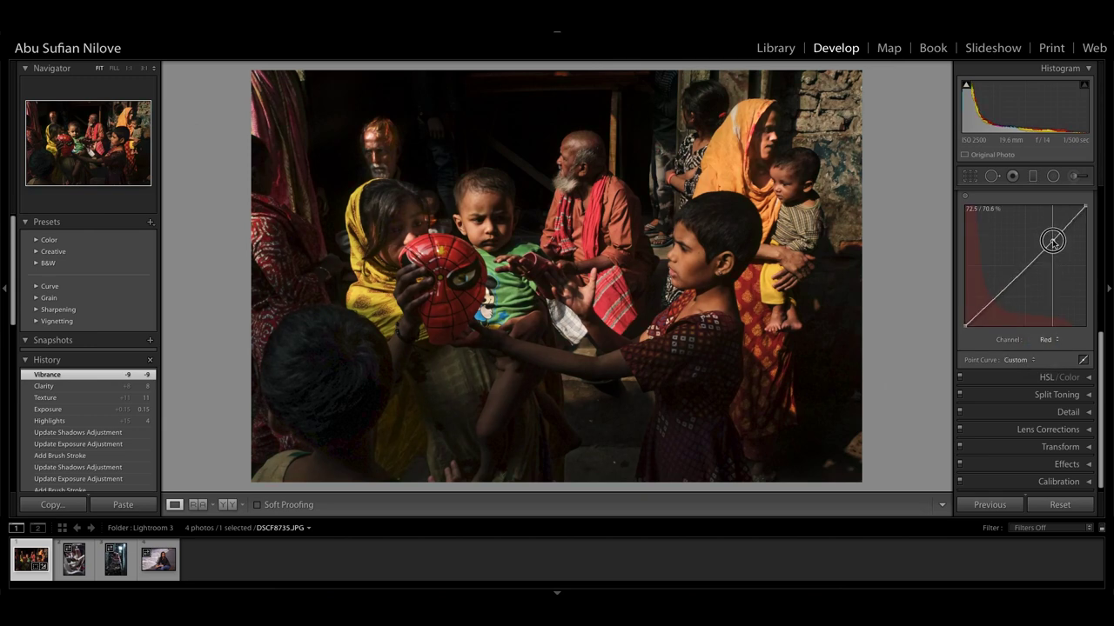
key("ctrl+z")
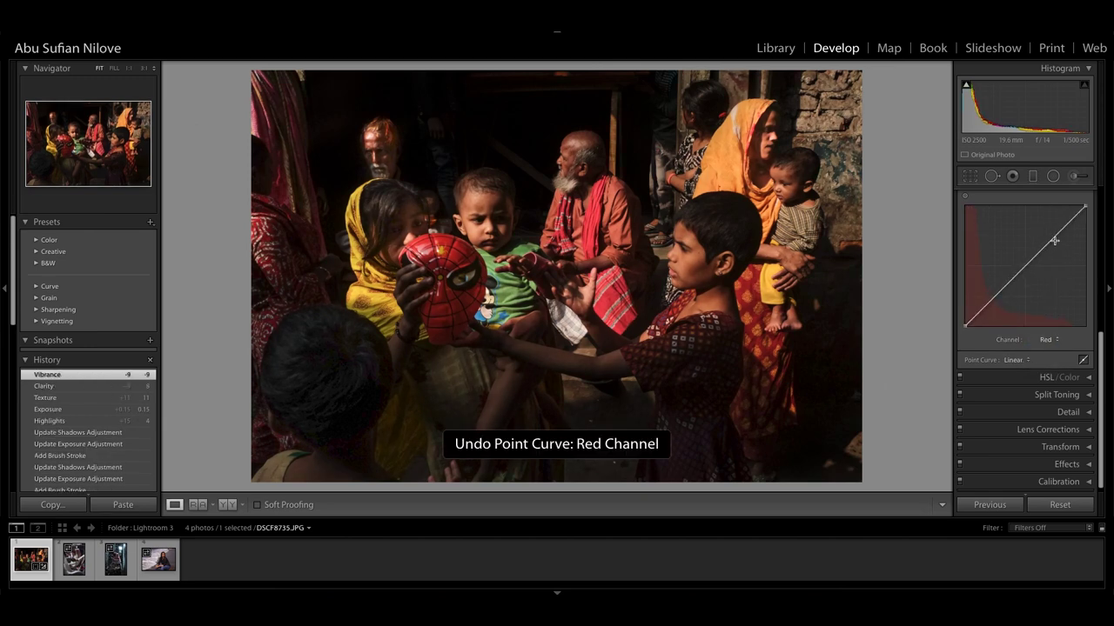
- Add a slightly lowered midpoint on the Red channel curve to reduce midtone red
left_click(1047, 340)
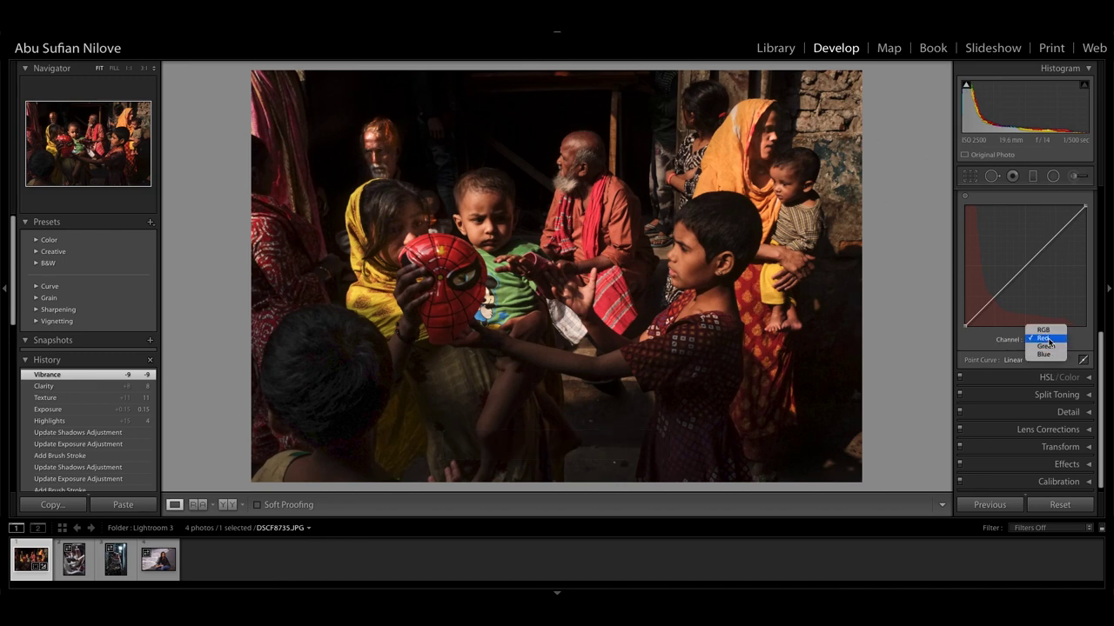
left_click(1048, 332)
left_click(1046, 339)
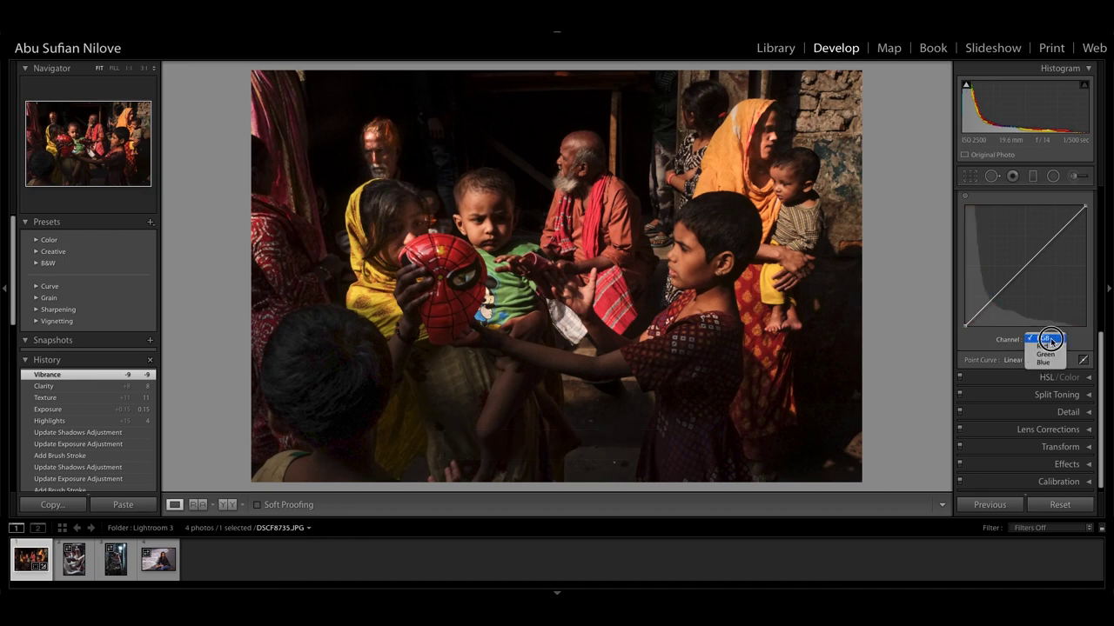
left_click(1048, 348)
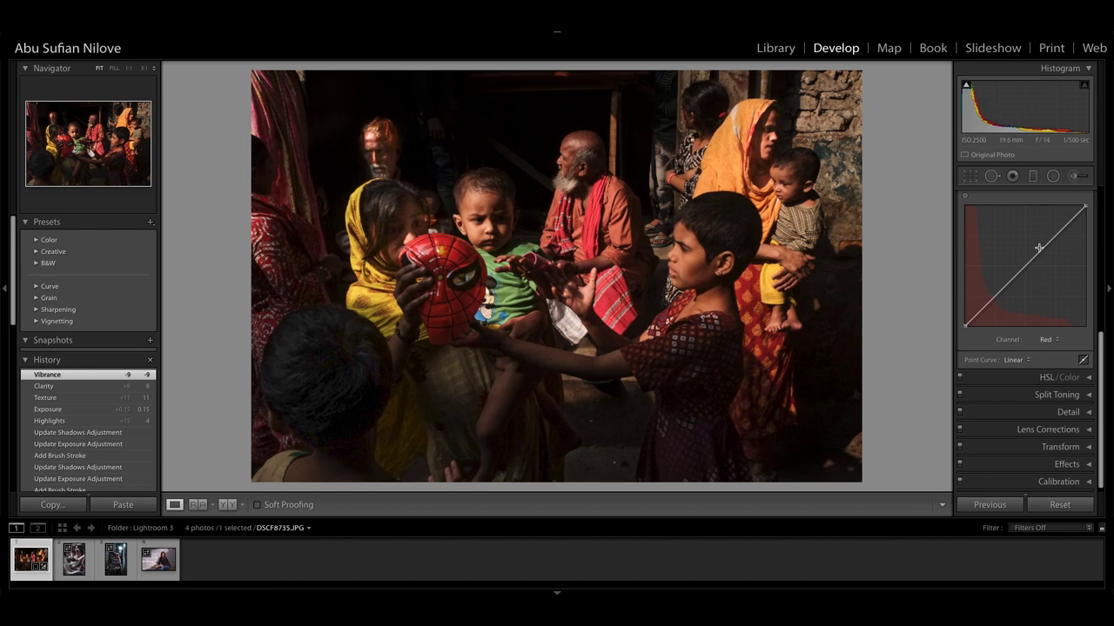
left_click_drag(1041, 250, 1051, 263)
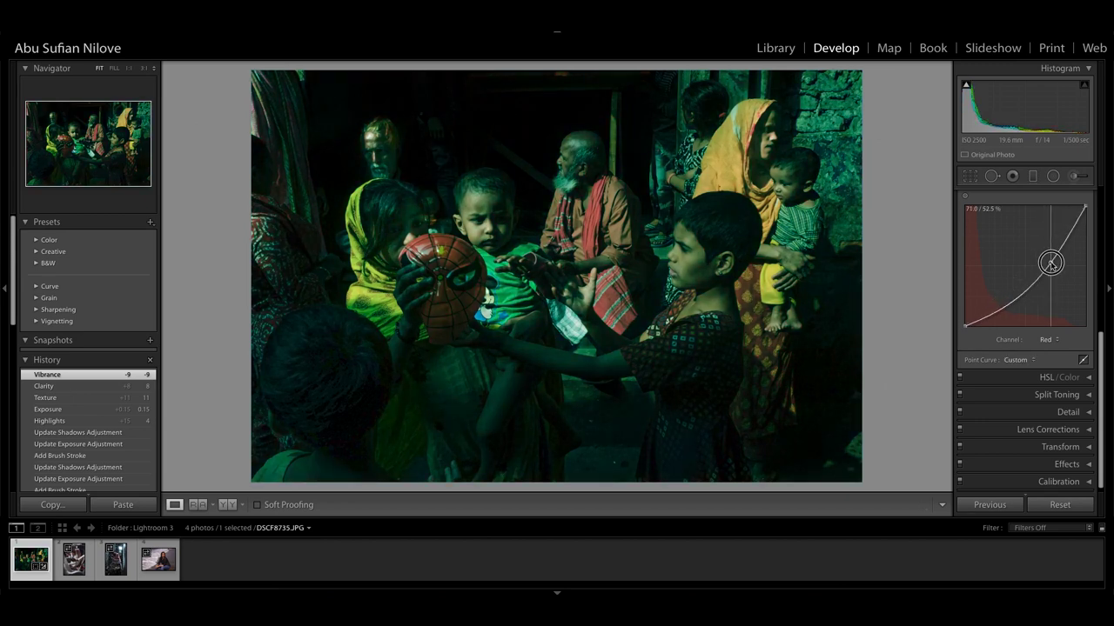
key("ctrl+z")
left_click(1048, 339)
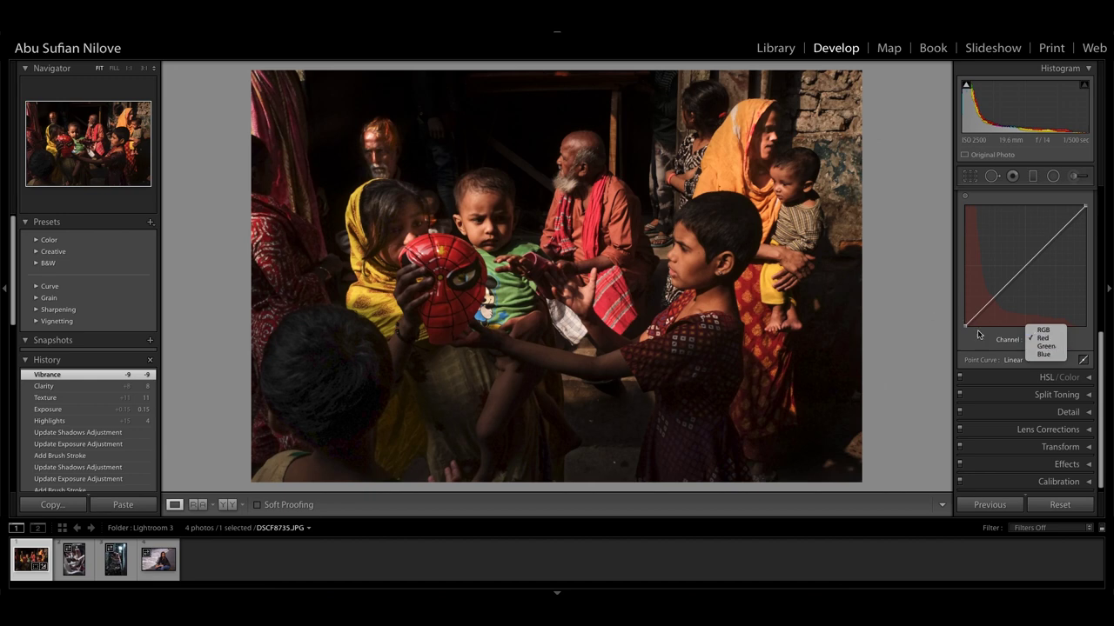
left_click(1043, 337)
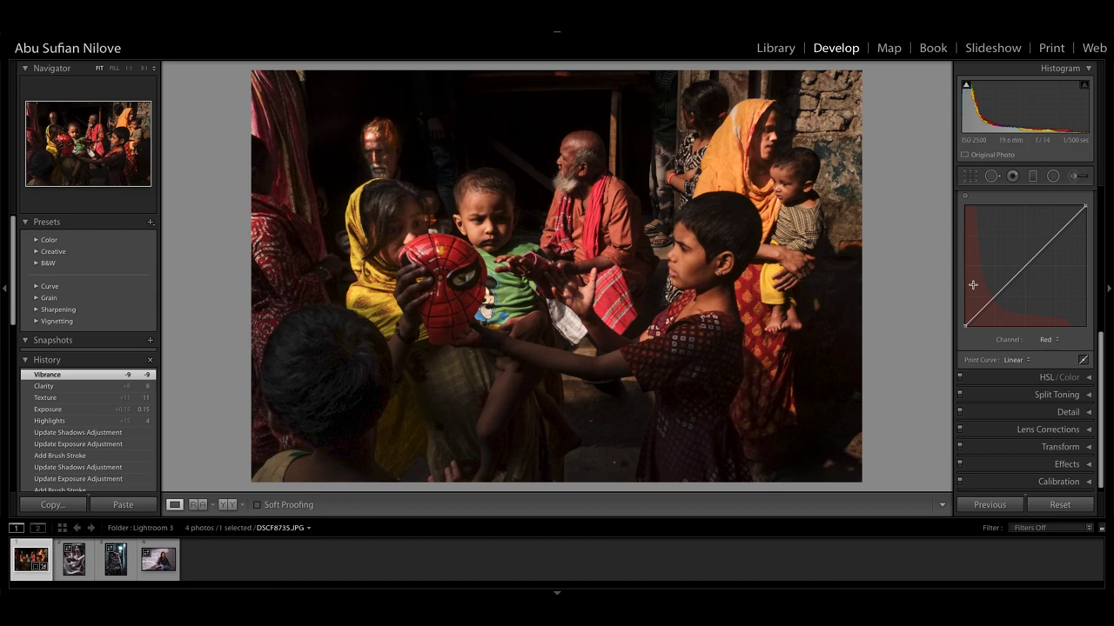
left_click(1029, 262)
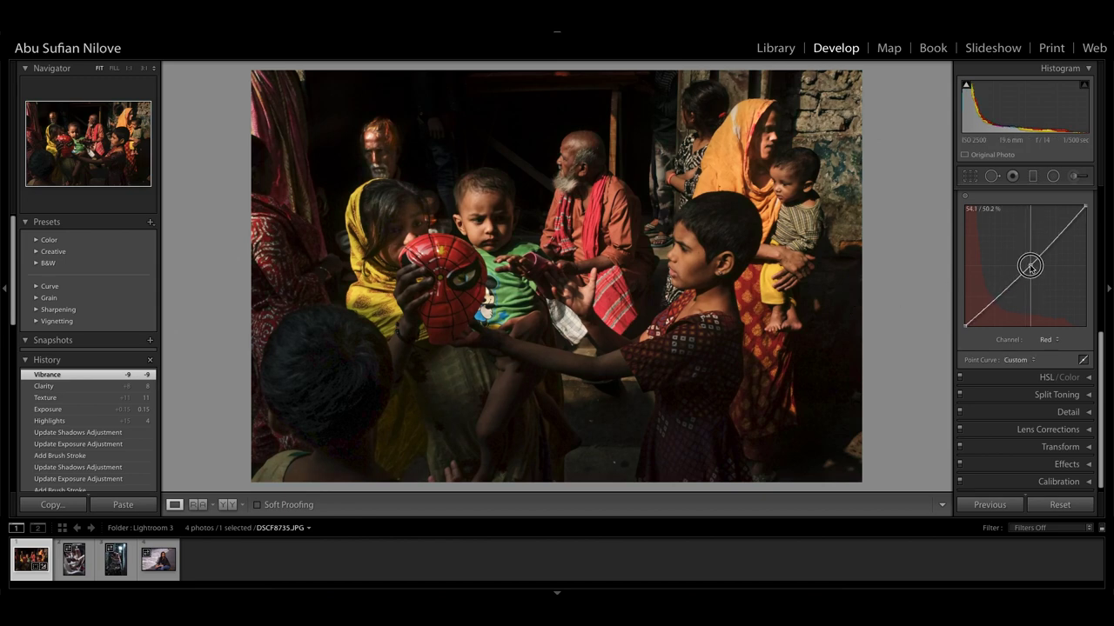
left_click(1046, 340)
- Raise the Blue channel curve's midpoint slightly
left_click(1048, 346)
left_click_drag(1035, 258, 1032, 253)
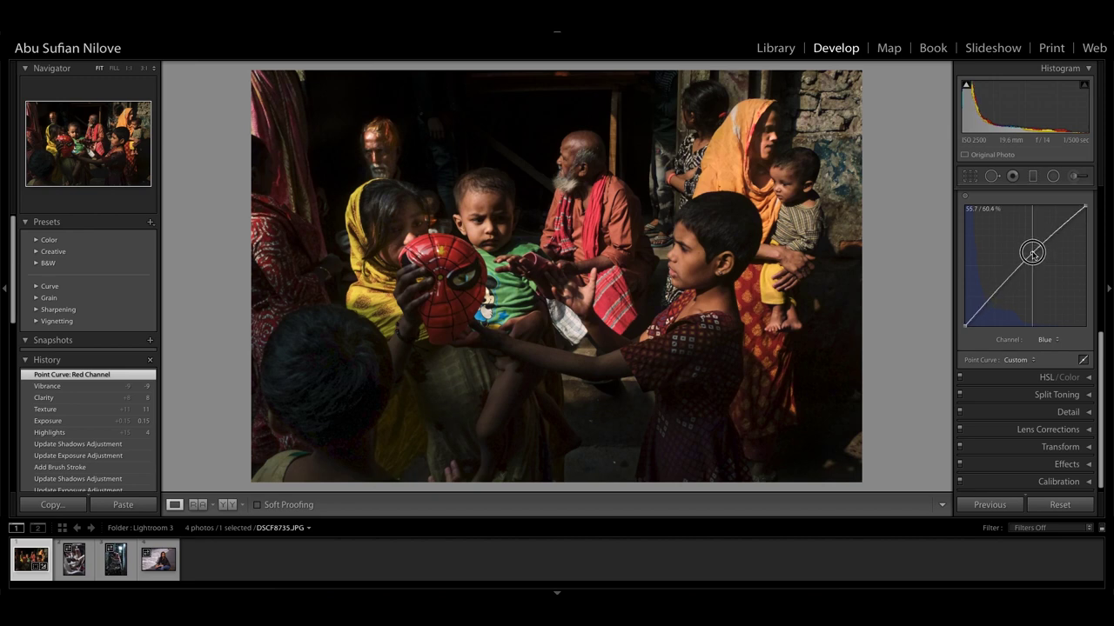
left_click_drag(1033, 253, 1035, 255)
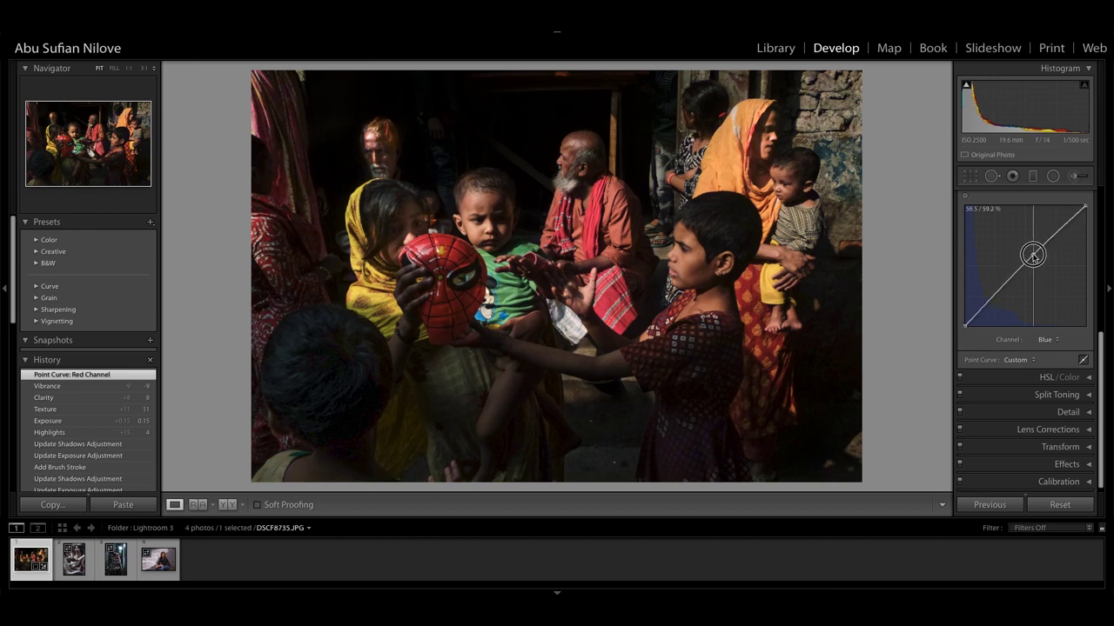
left_click_drag(1033, 254, 1034, 255)
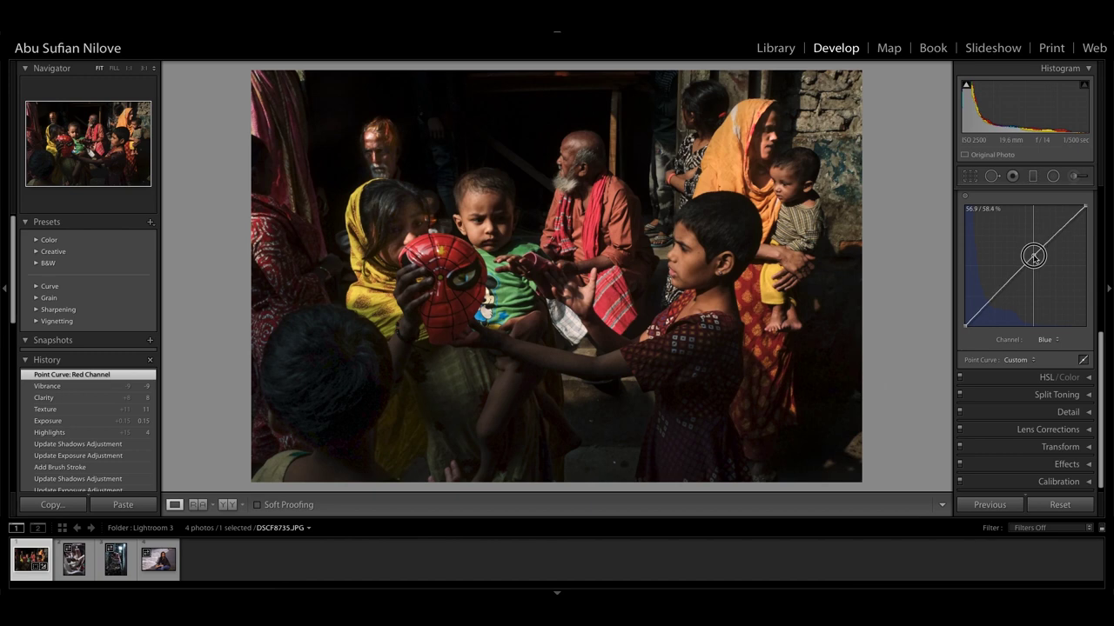
- Add a lifted shadow point and an upper point on the RGB curve
left_click(1048, 340)
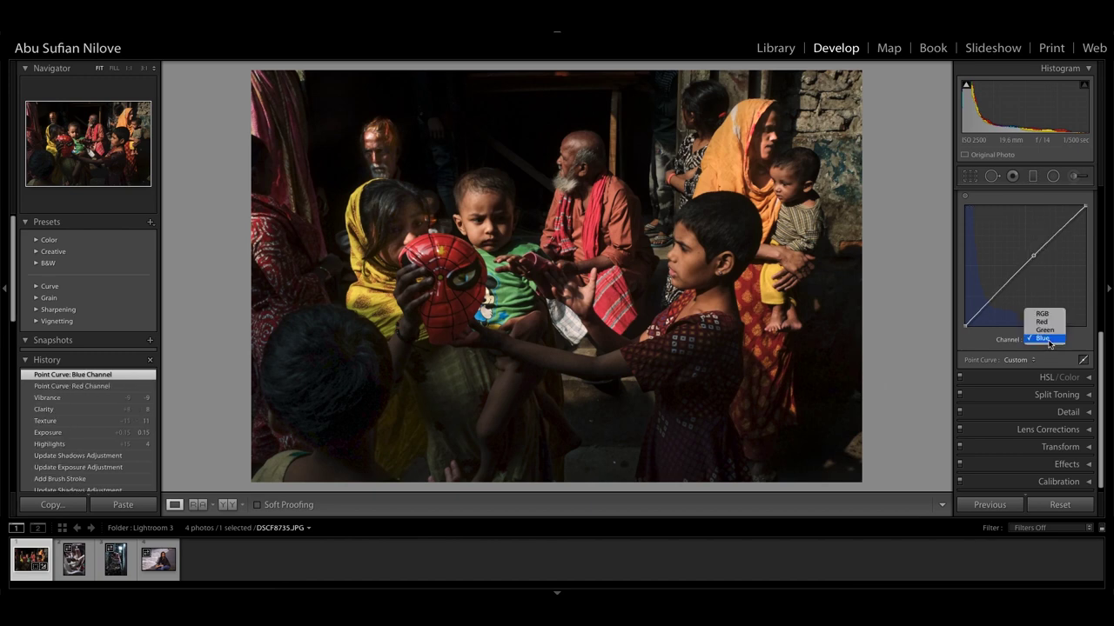
left_click(1047, 315)
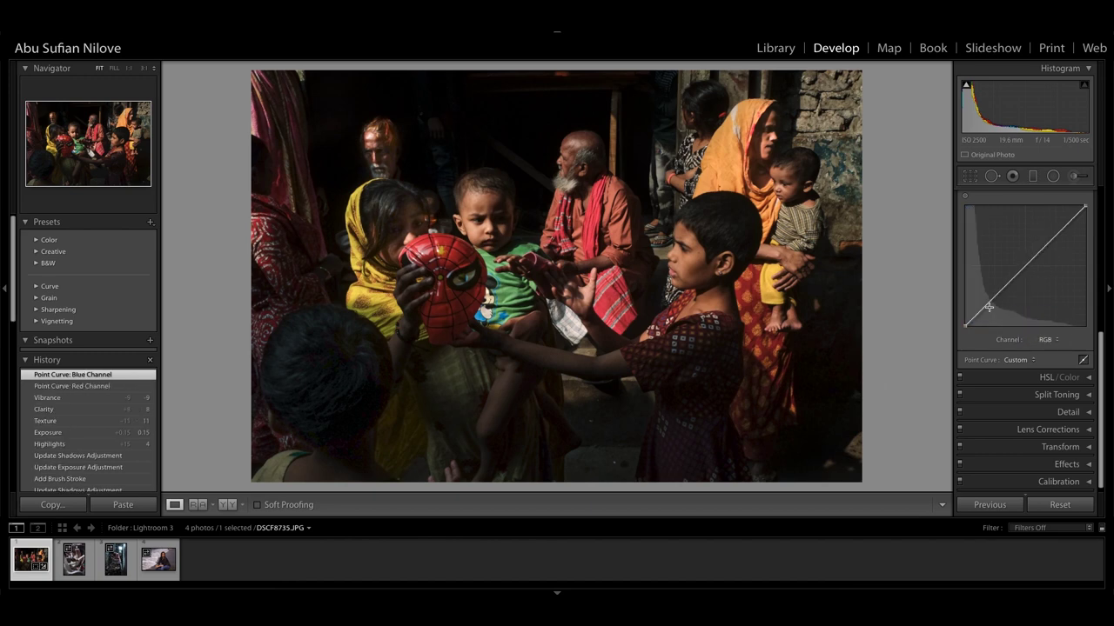
left_click_drag(980, 309, 982, 306)
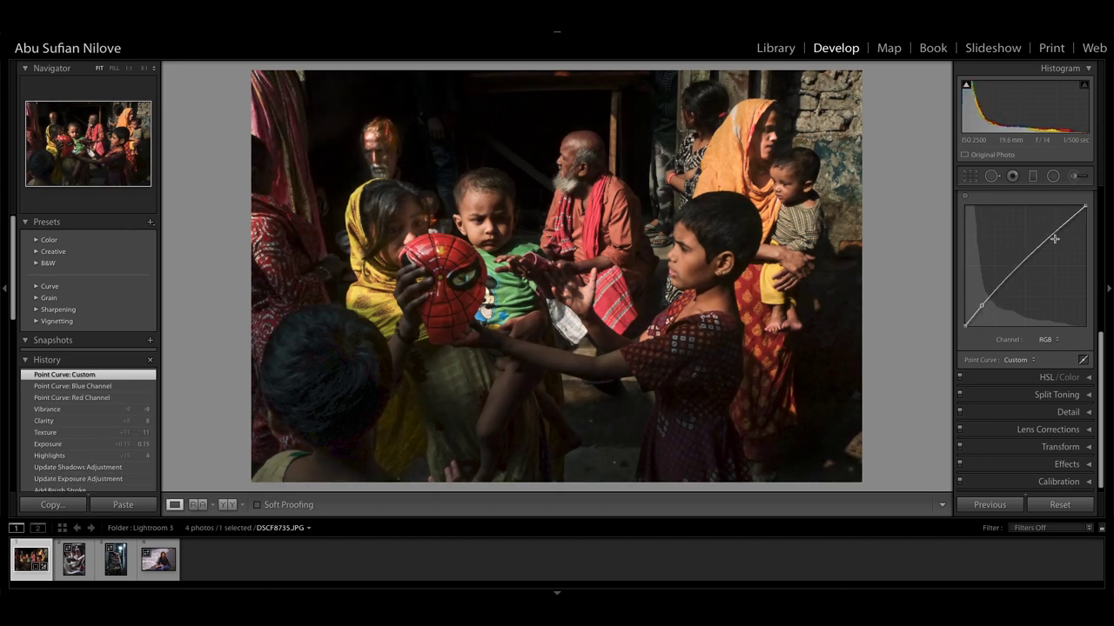
left_click_drag(1055, 232, 1055, 234)
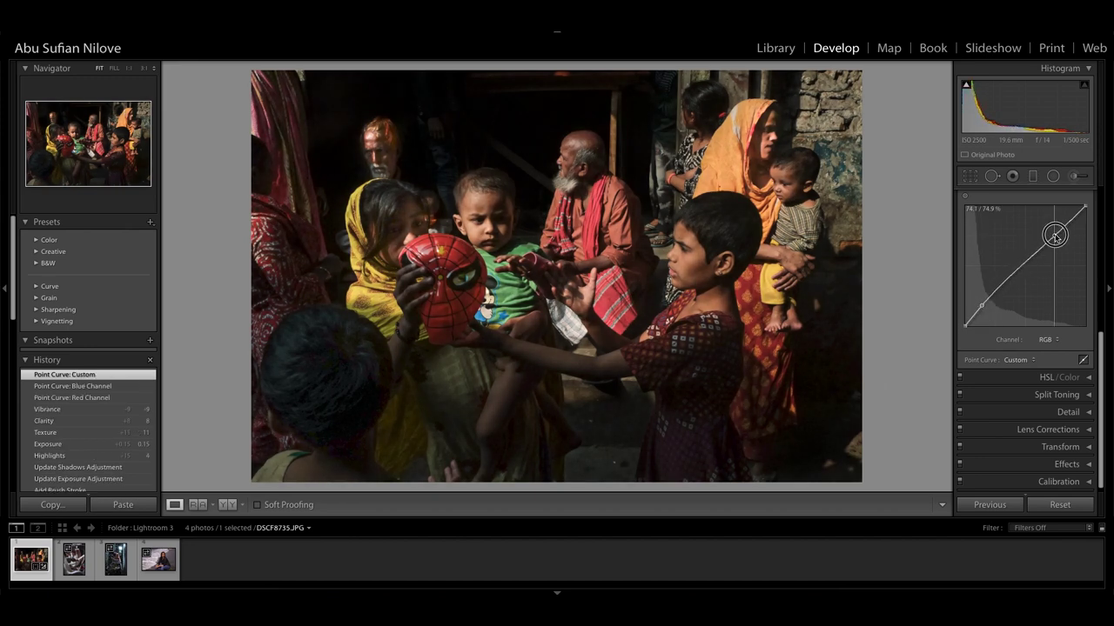
- Split-tone shadows blue (hue 215, saturation 15) and highlights yellow (hue 52, saturation 21)
left_click(1070, 394)
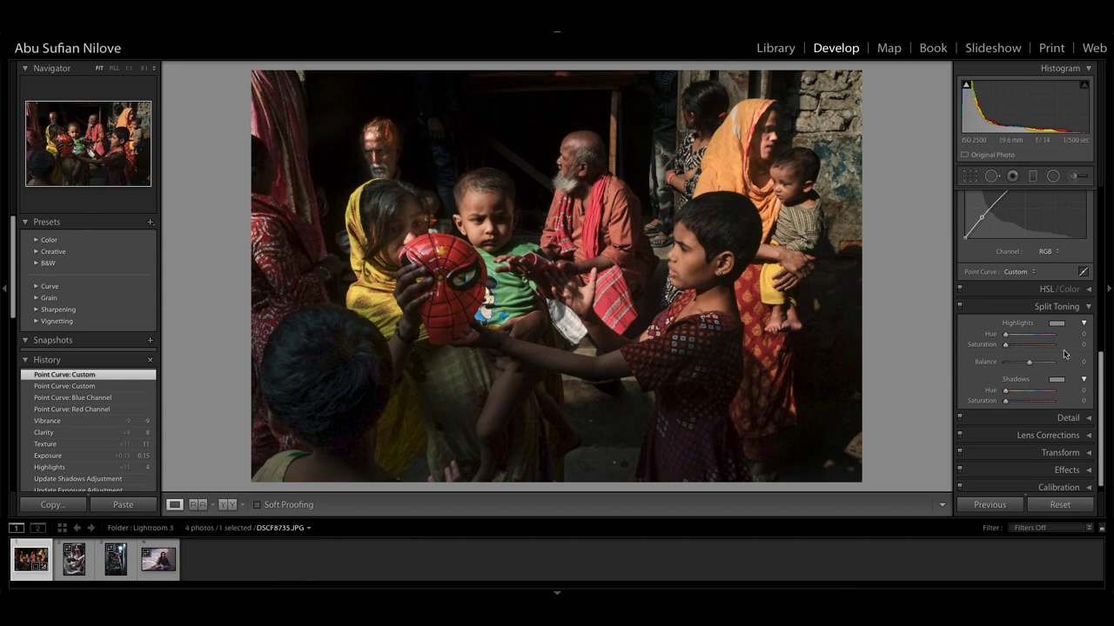
left_click(1057, 382)
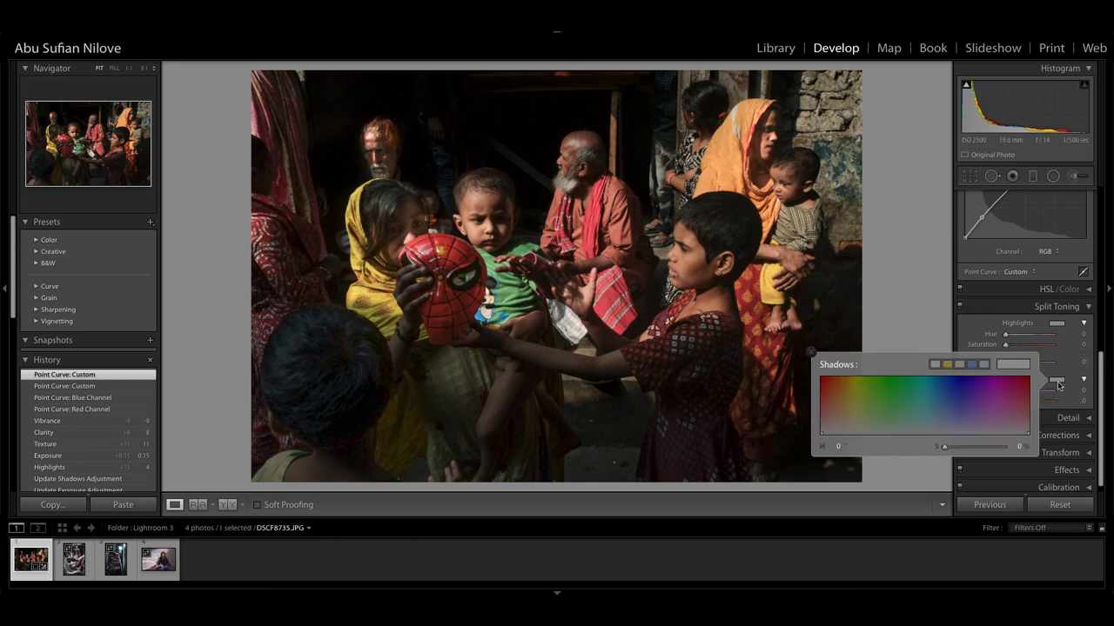
left_click(971, 364)
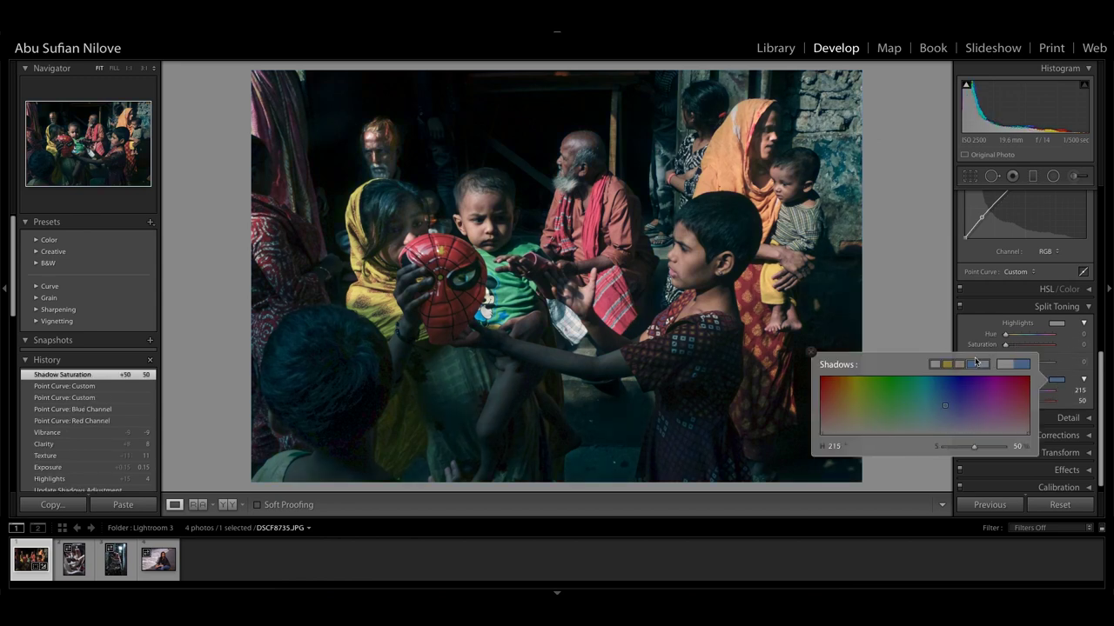
left_click(1057, 324)
left_click(851, 338)
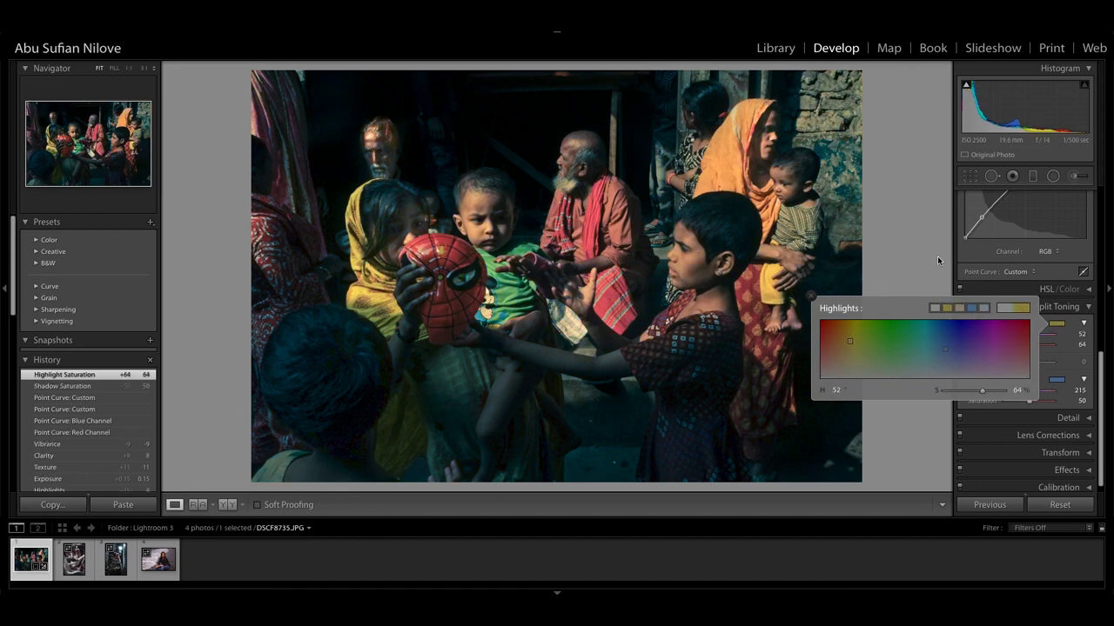
left_click(930, 244)
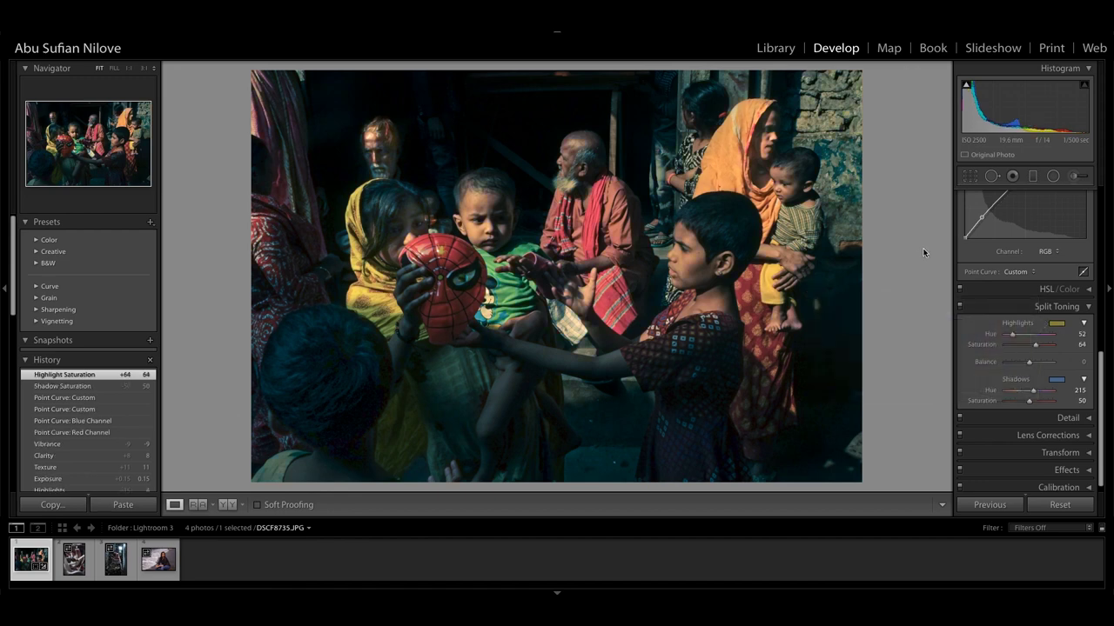
left_click(1013, 401)
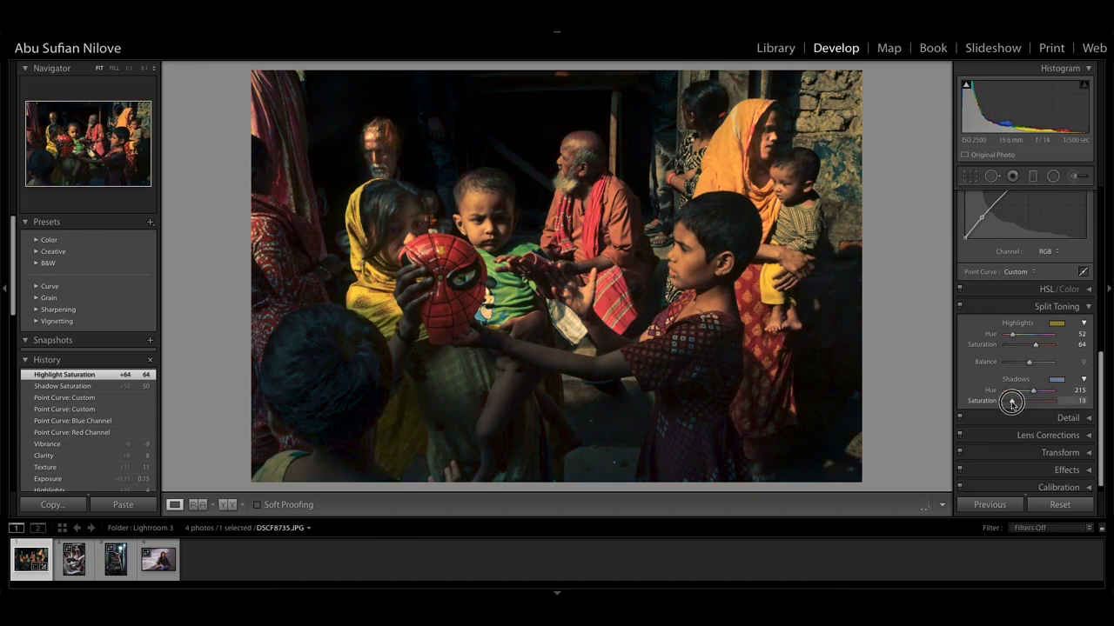
left_click_drag(1011, 401, 1013, 403)
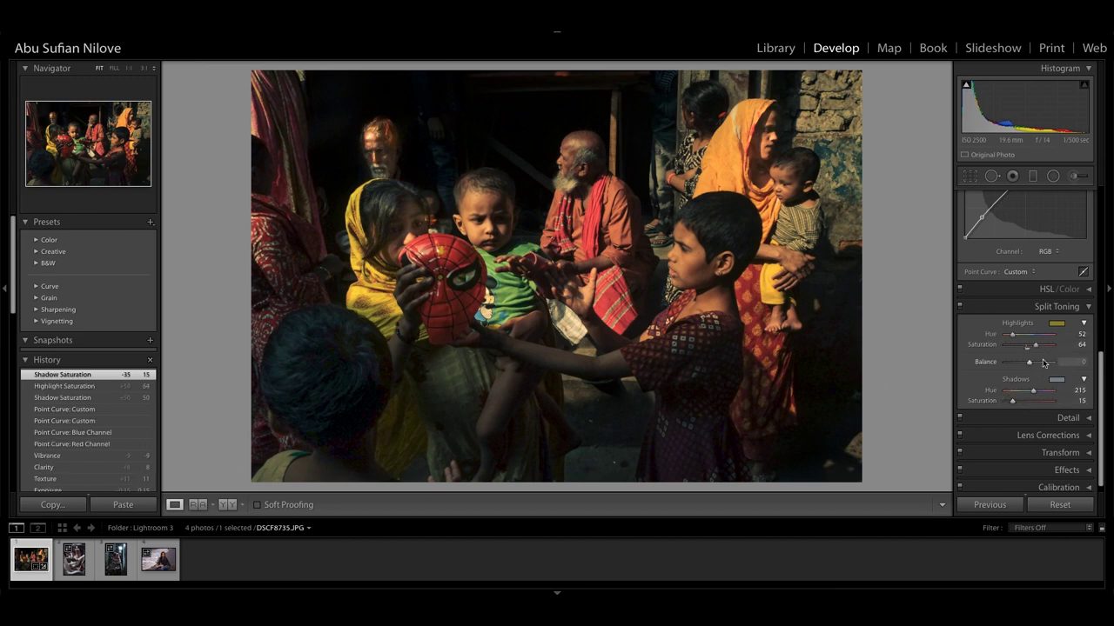
left_click_drag(1036, 347, 1015, 349)
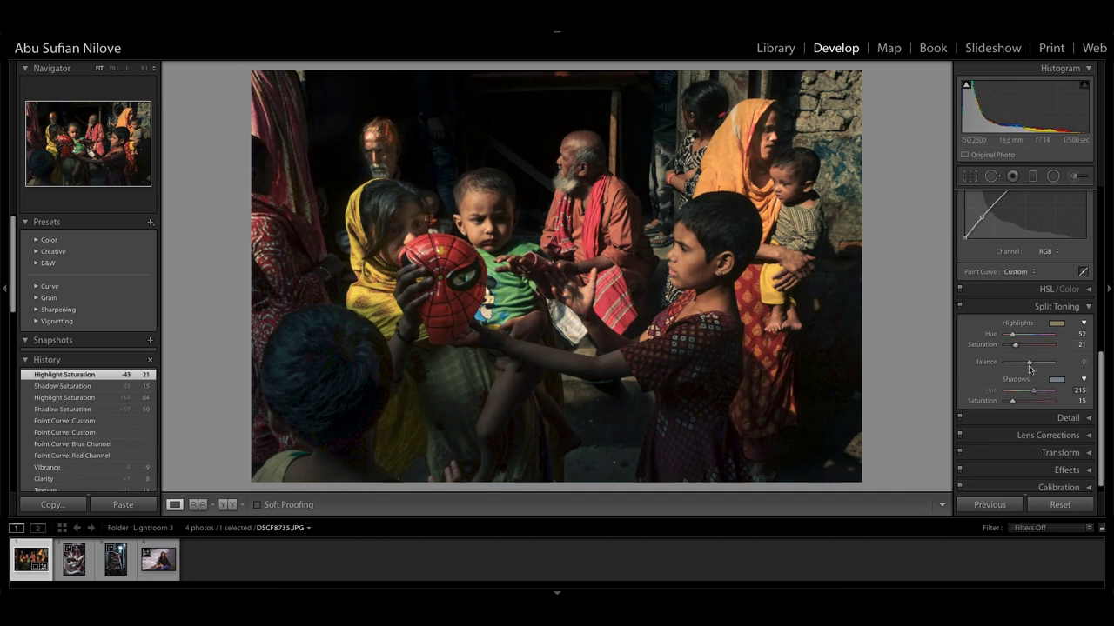
- Set the split-toning Balance to +34
left_click_drag(1030, 362, 1038, 380)
left_click_drag(1038, 380, 1037, 380)
left_click_drag(1038, 380, 1038, 380)
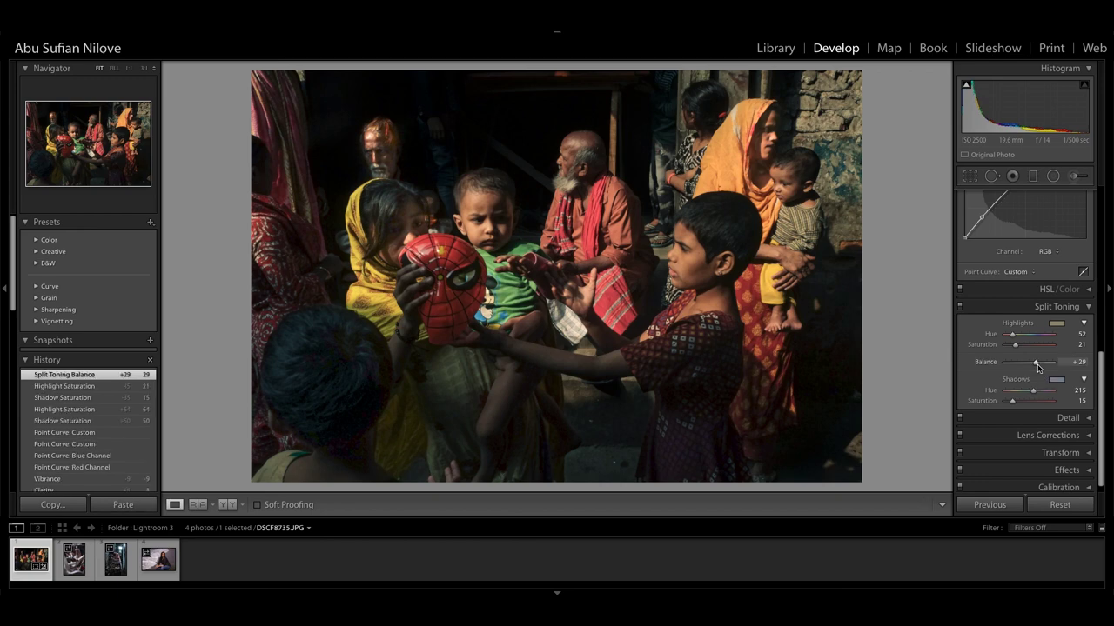
left_click(1036, 365)
double_click(1036, 365)
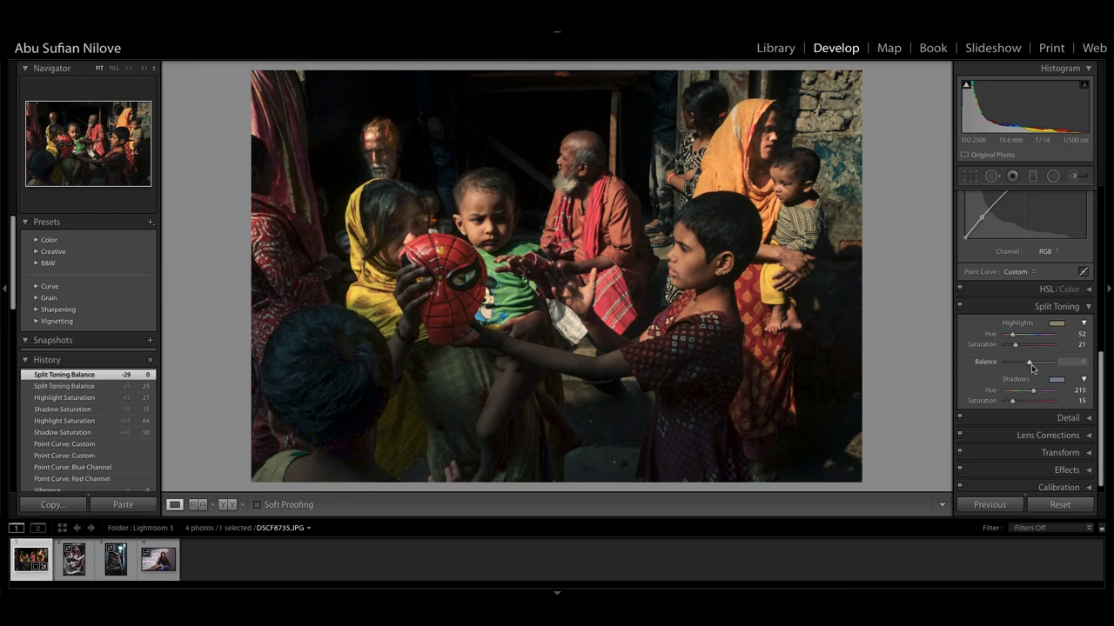
left_click_drag(1030, 366, 1034, 366)
left_click_drag(1036, 366, 1037, 366)
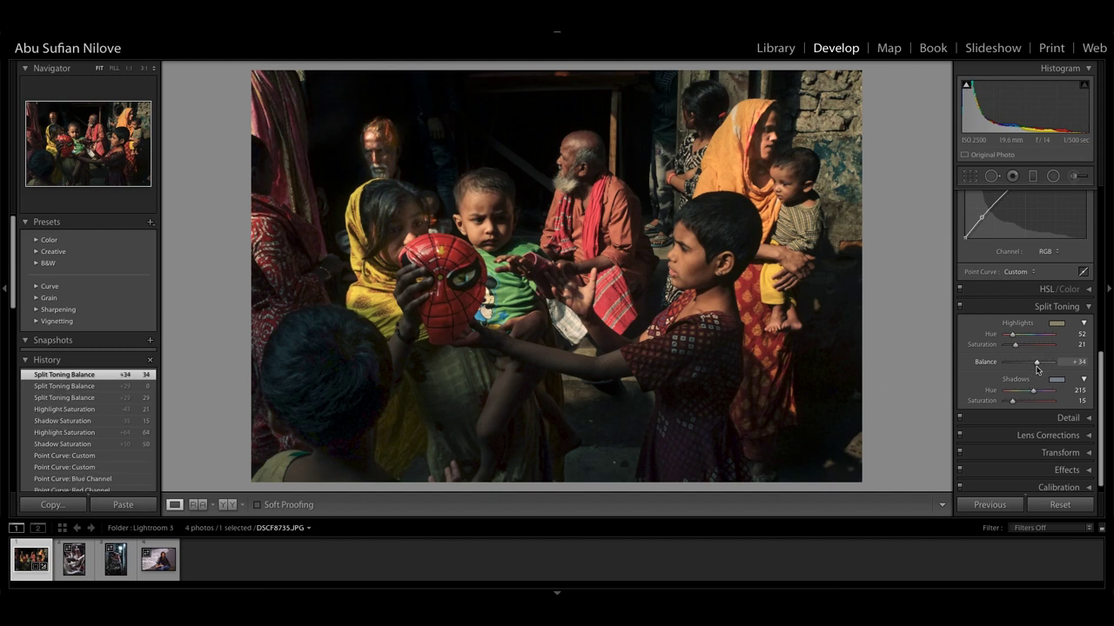
scroll(1101, 399, "down", 1)
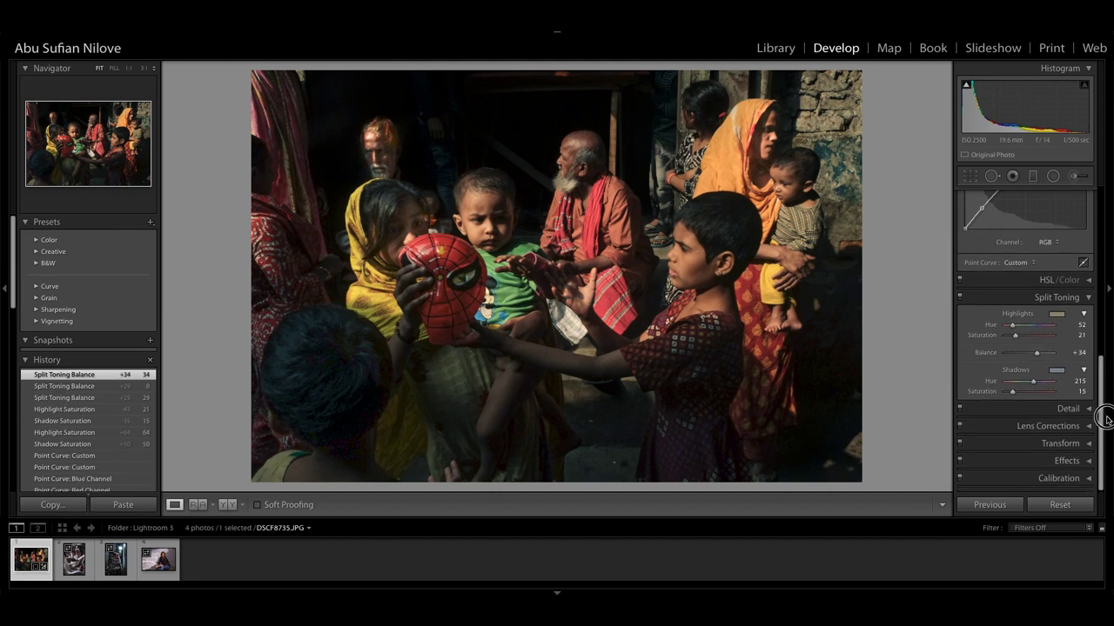
- Zoom to 1:1 on the child's face and set Sharpening Amount to 17
left_click(1076, 408)
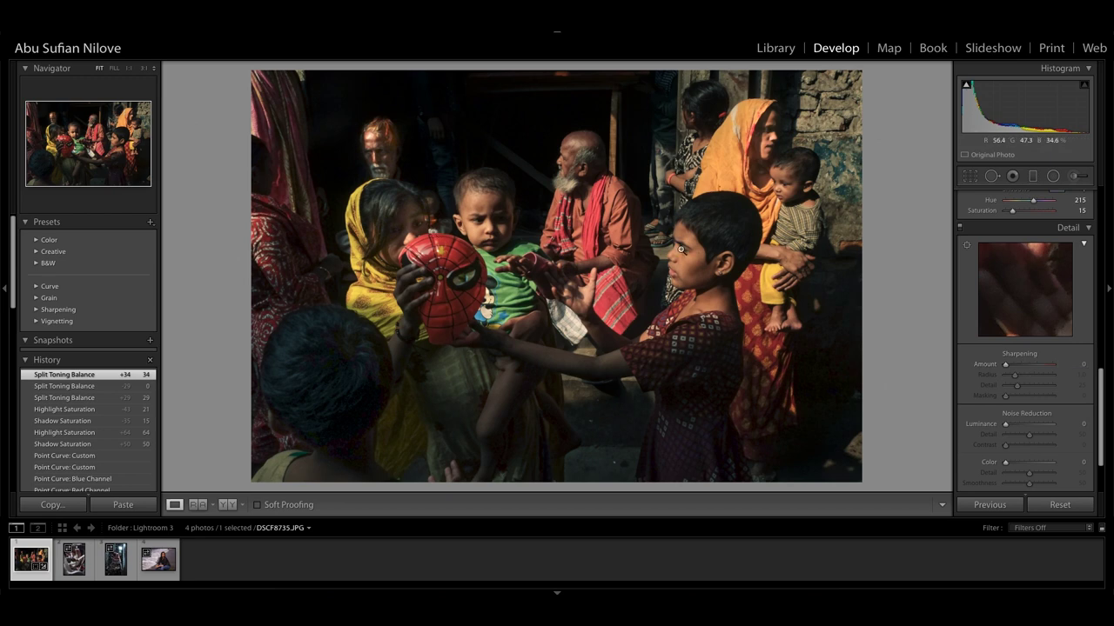
left_click(482, 223)
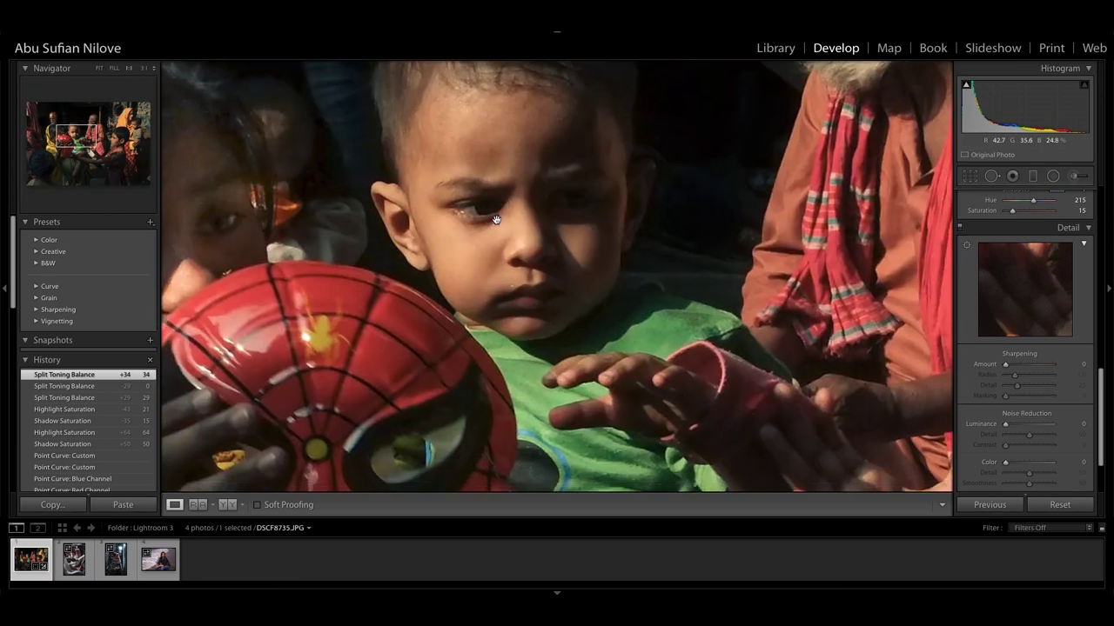
left_click(1014, 365)
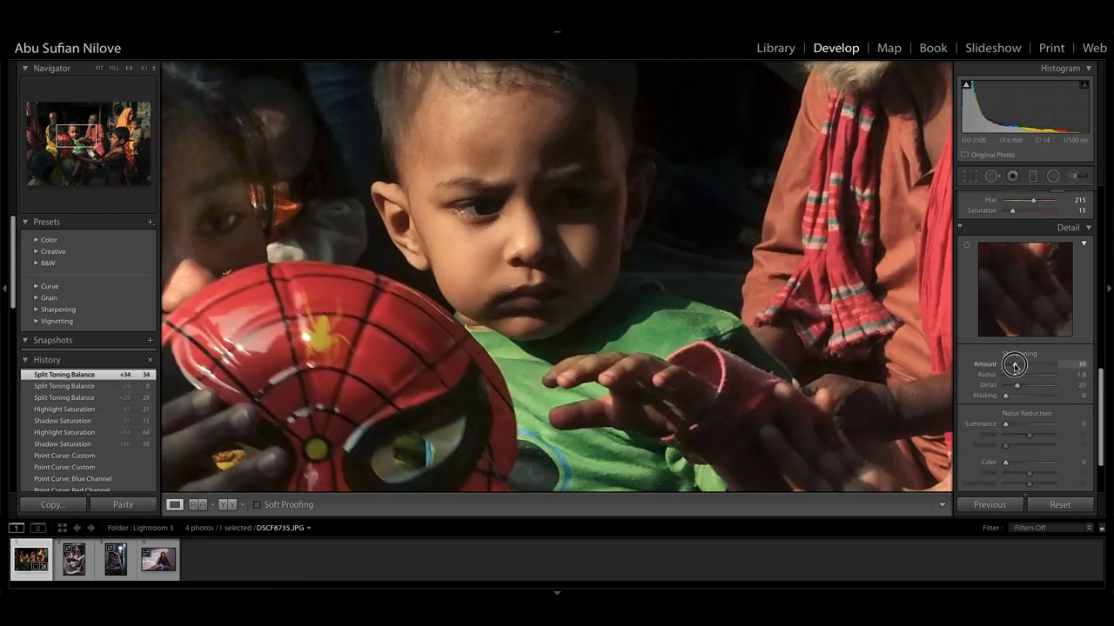
mouse_move(1014, 364)
left_mouse_down()
mouse_move(1092, 359)
mouse_move(1011, 373)
left_mouse_up()
mouse_move(691, 251)
left_mouse_down()
mouse_move(556, 438)
mouse_move(669, 392)
mouse_move(573, 184)
left_mouse_up()
mouse_move(382, 347)
left_mouse_down()
mouse_move(556, 286)
mouse_move(887, 264)
left_mouse_up()
- Set Luminance Noise Reduction to 20, checking the faces, then return to the full view
left_click_drag(522, 261, 609, 296)
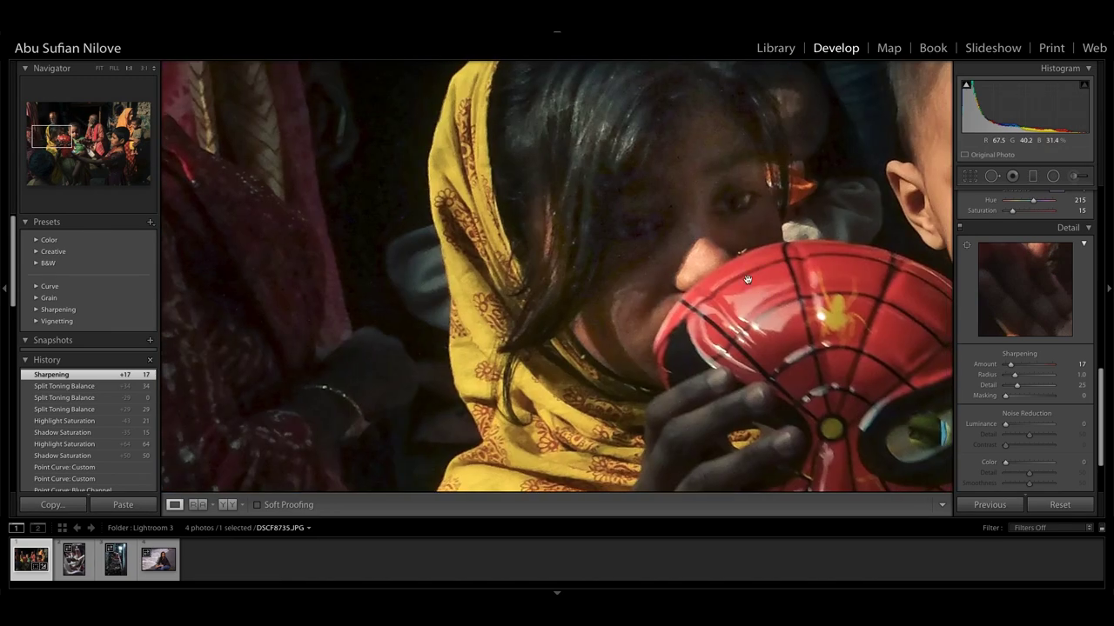
left_click_drag(652, 392, 592, 392)
left_click_drag(552, 320, 489, 249)
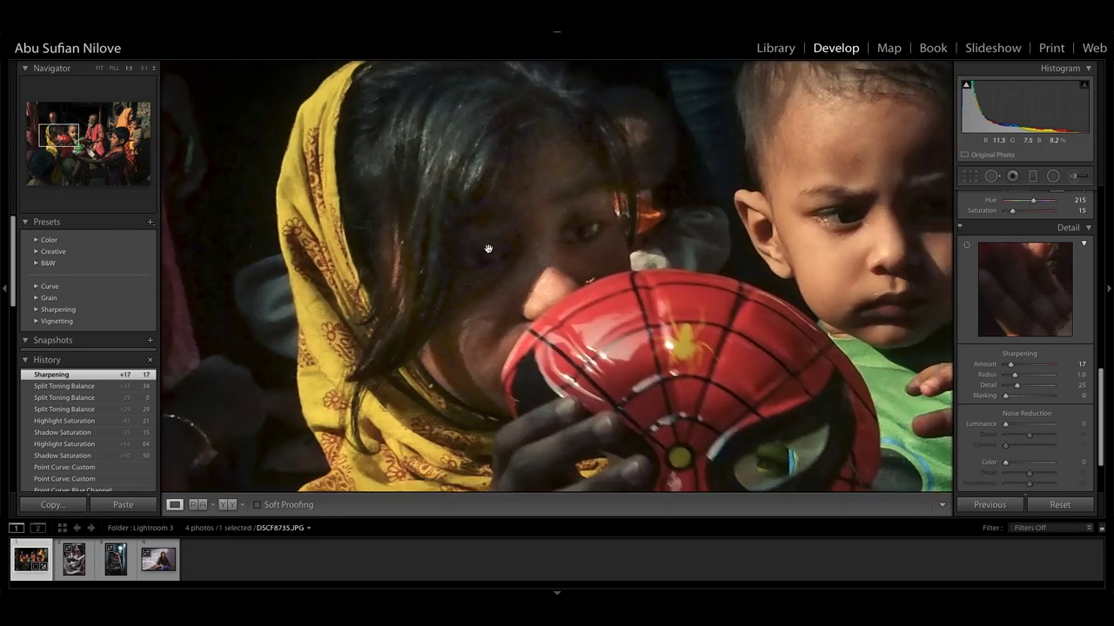
left_click(1013, 425)
left_click_drag(1013, 426, 1015, 427)
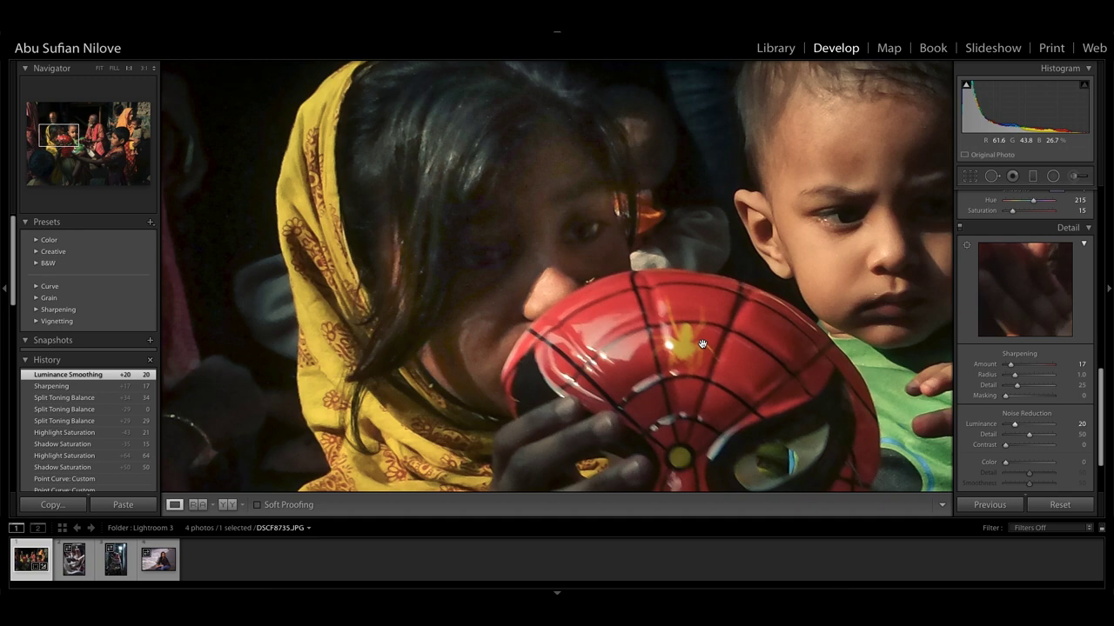
left_click_drag(703, 344, 606, 288)
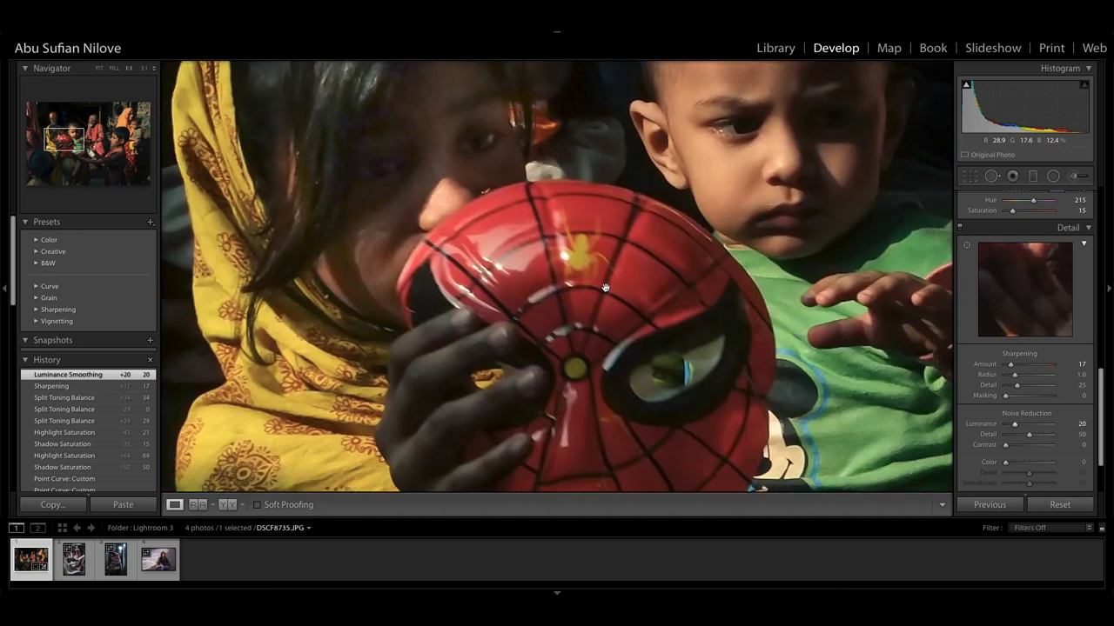
left_click(605, 288)
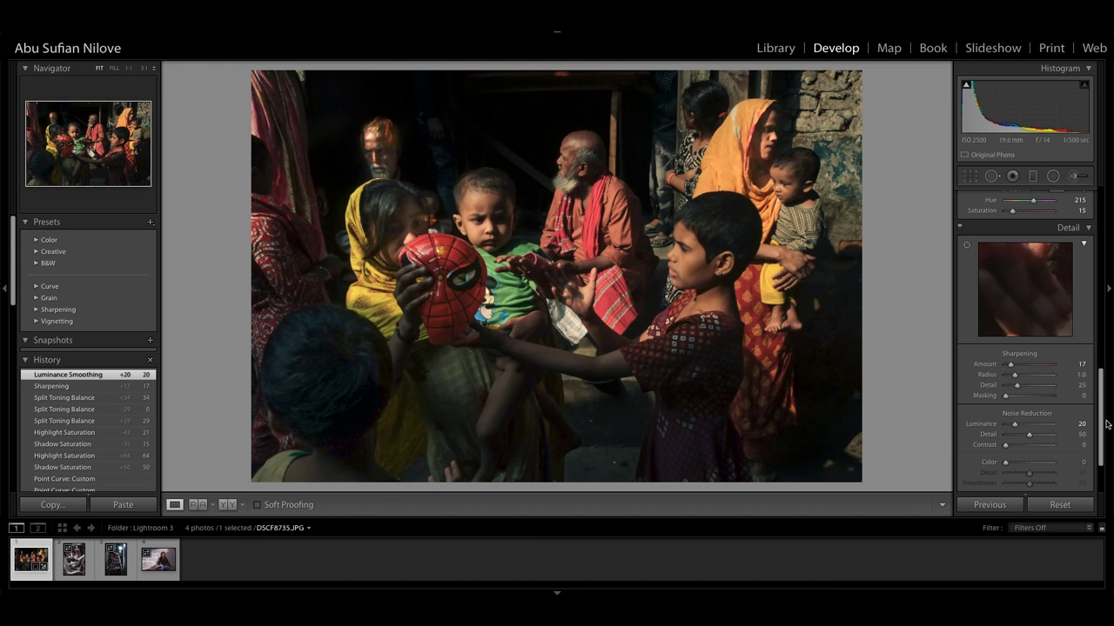
left_click_drag(1102, 431, 1102, 469)
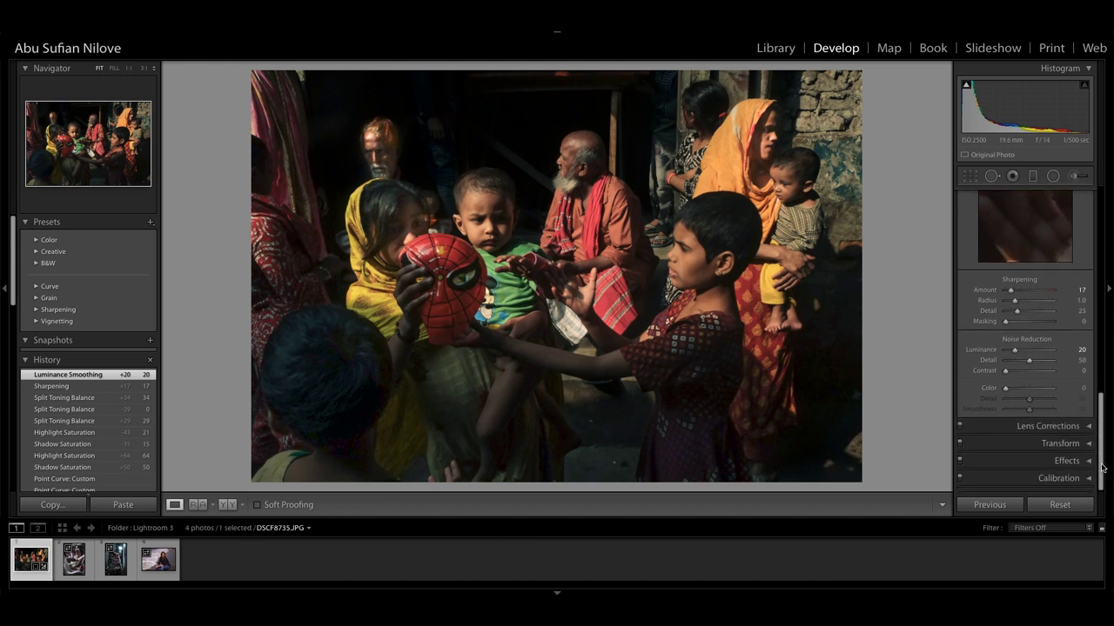
- Add a post-crop vignette with Amount -16, Midpoint 35 and Feather 68
left_click(1049, 425)
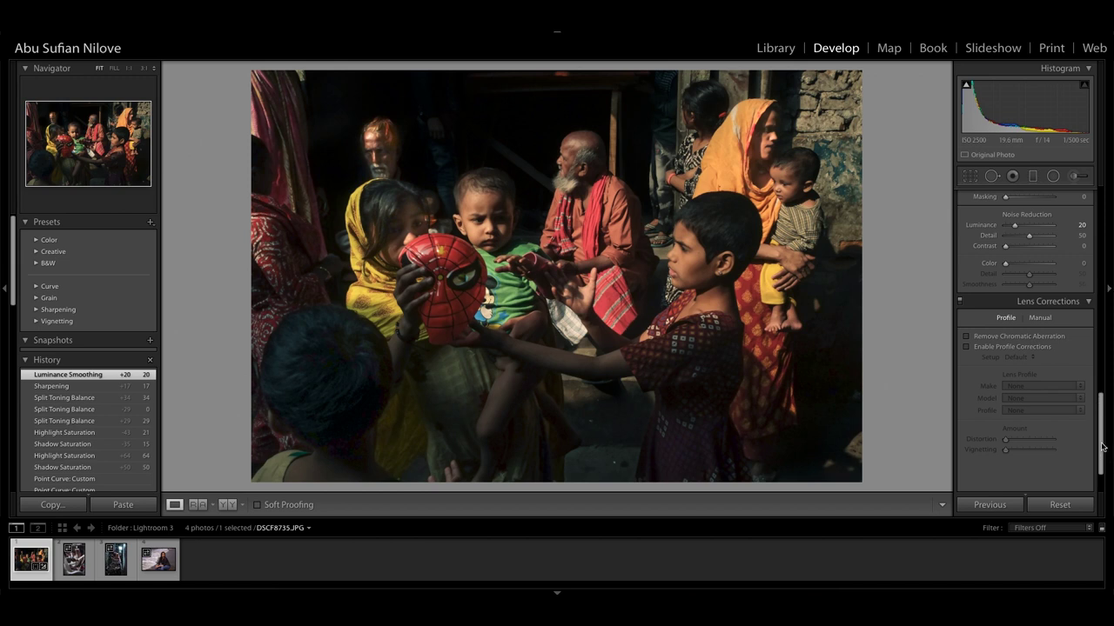
left_click_drag(1102, 448, 1102, 462)
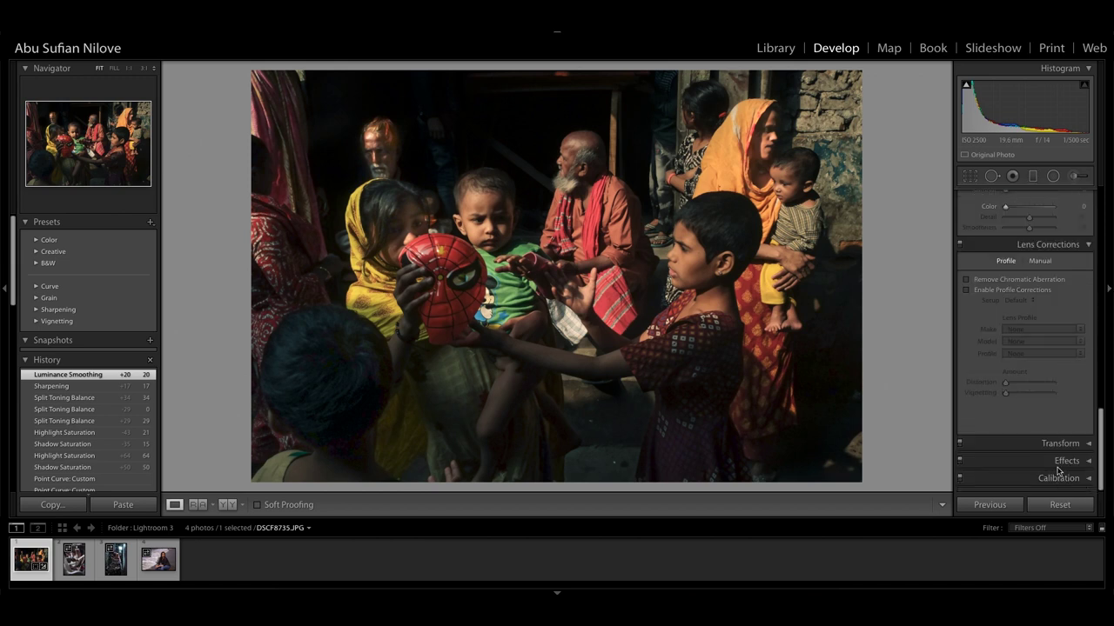
left_click(1056, 460)
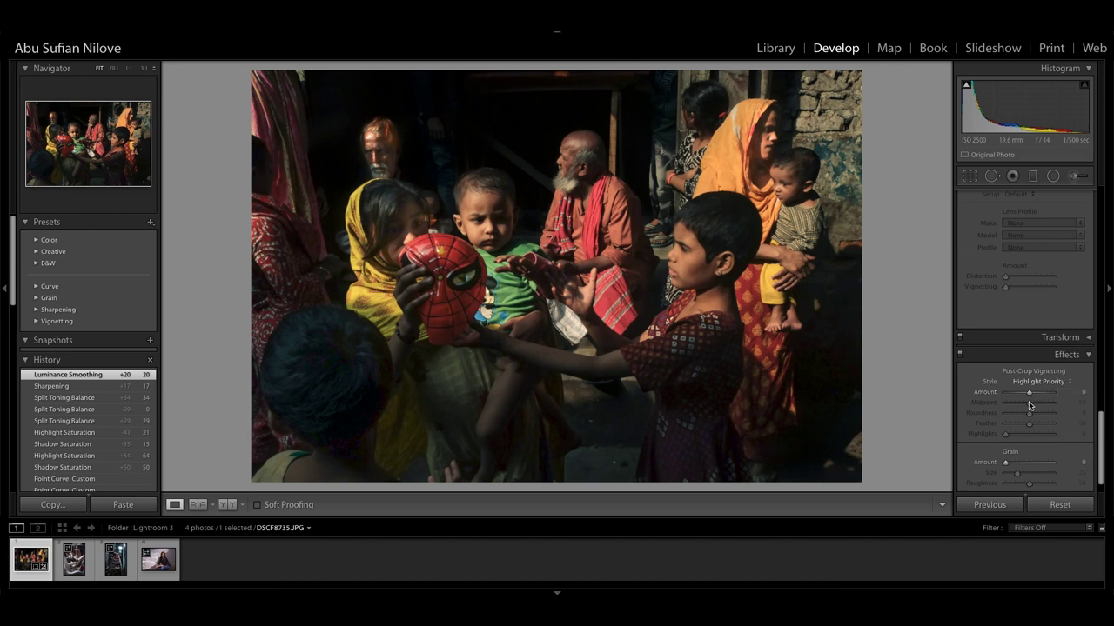
mouse_move(1028, 392)
left_mouse_down()
mouse_move(1018, 404)
mouse_move(1025, 392)
left_mouse_up()
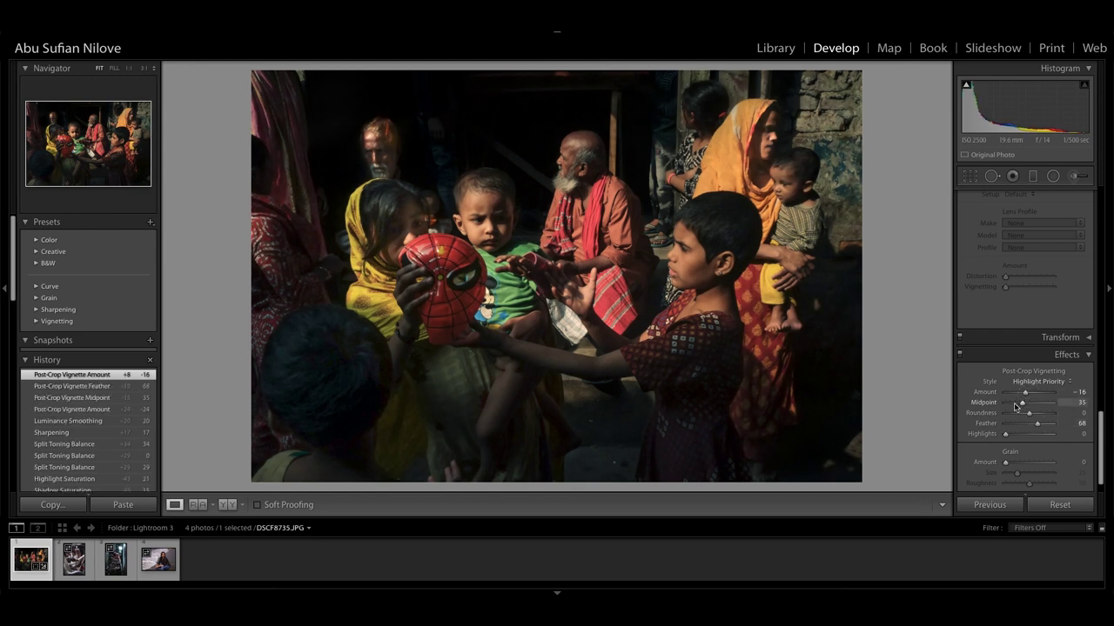
left_click_drag(1102, 449, 1101, 199)
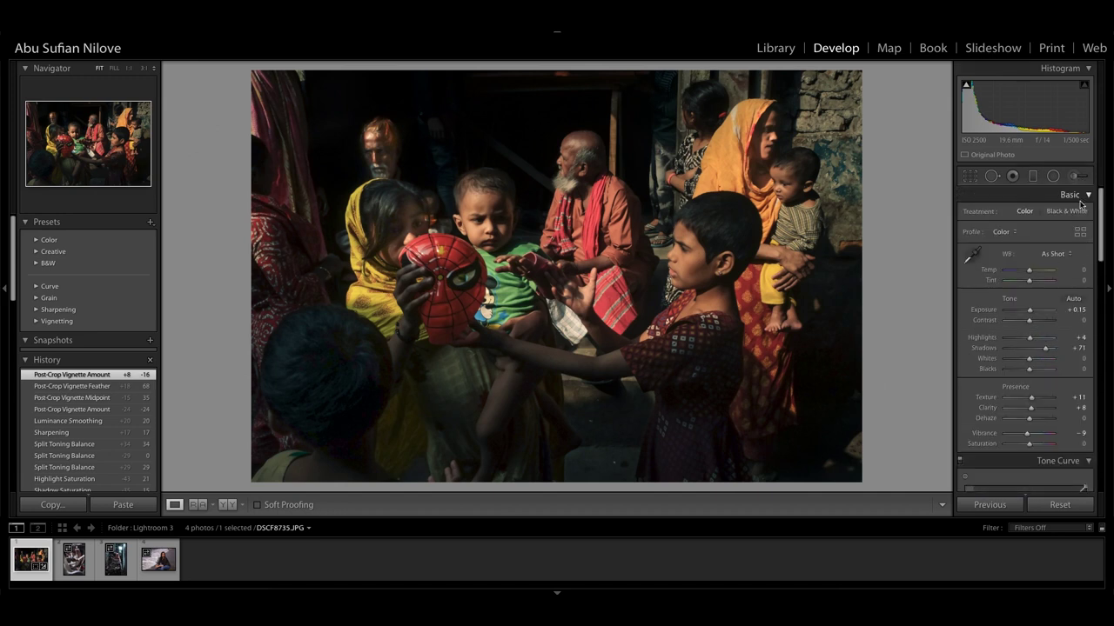
- Apply the Artistic 07 profile at Amount 25 and warm the white balance Temp to +10
left_click(1079, 231)
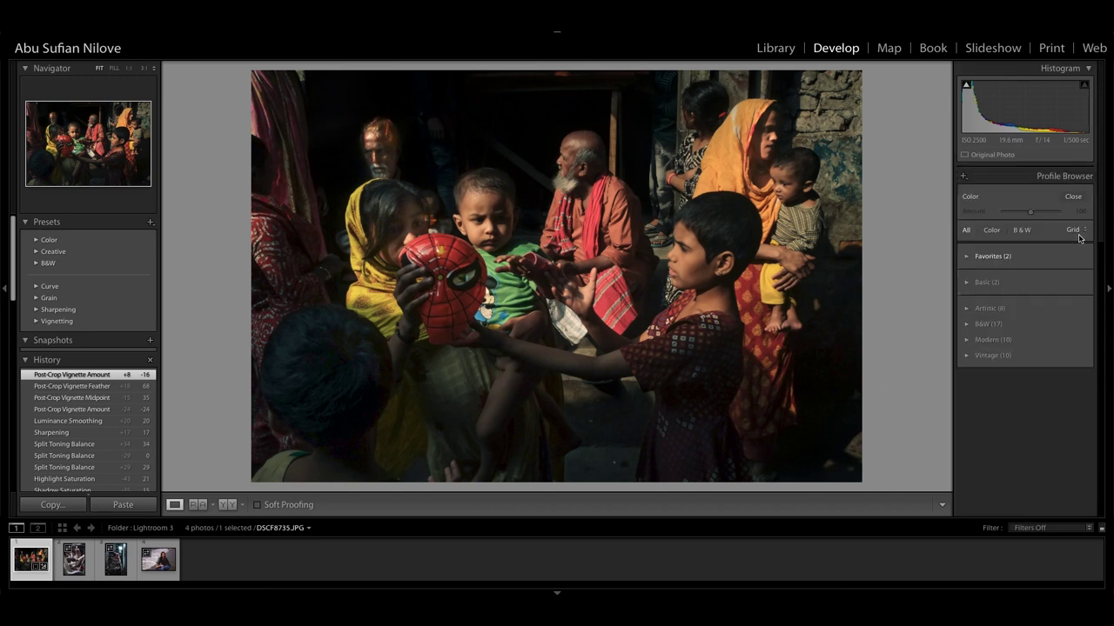
left_click(966, 308)
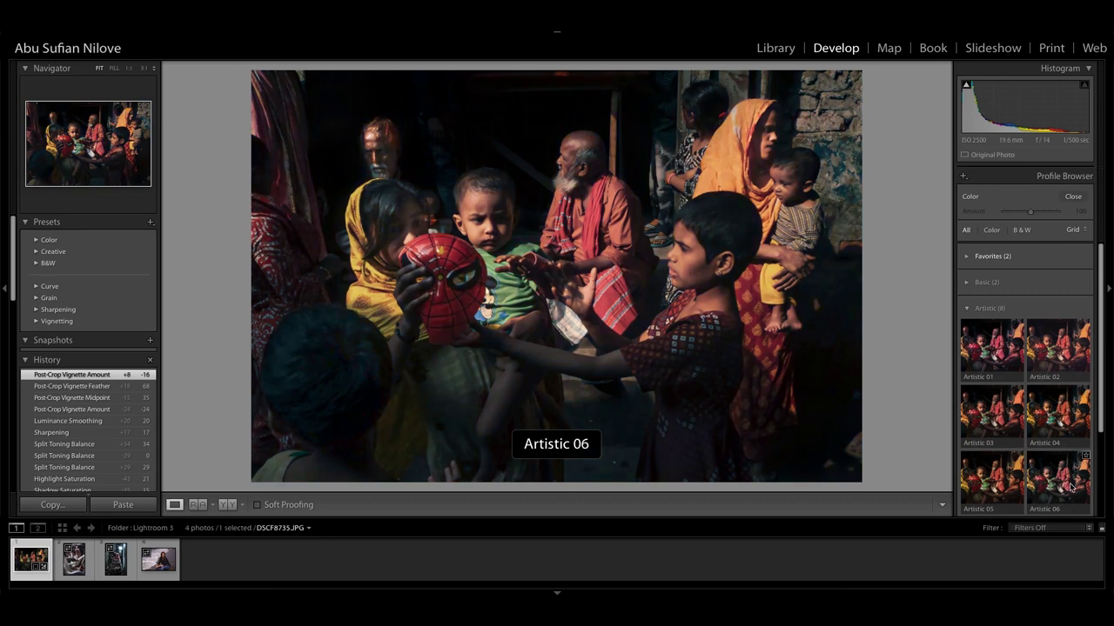
left_click_drag(1108, 411, 1105, 476)
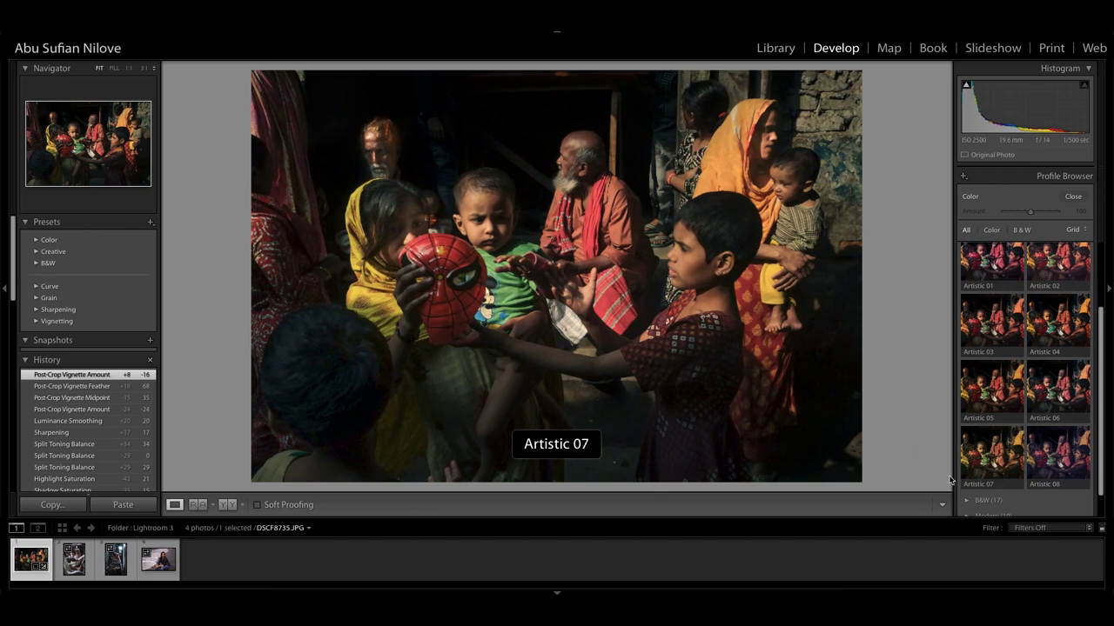
left_click(990, 461)
left_click_drag(1030, 211, 1010, 214)
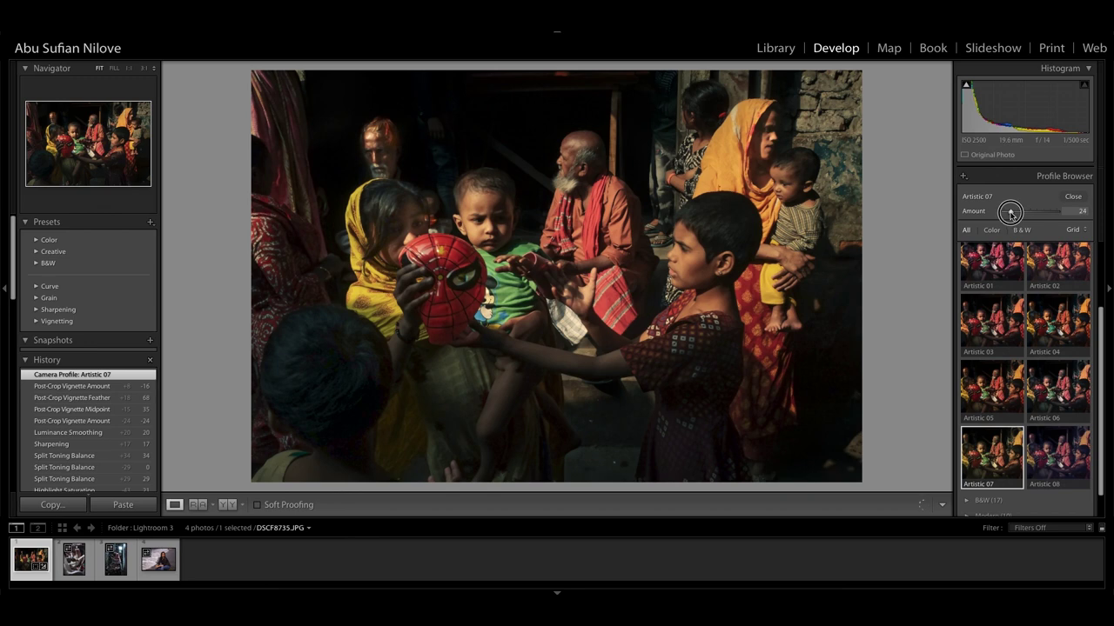
left_click_drag(1010, 213, 1011, 214)
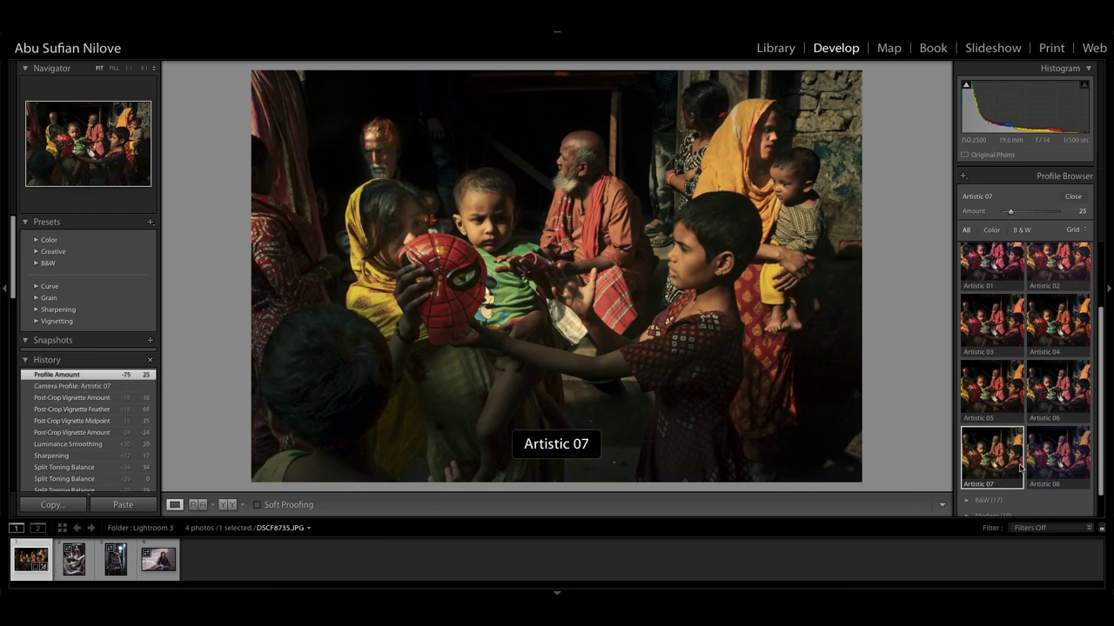
left_click(1073, 197)
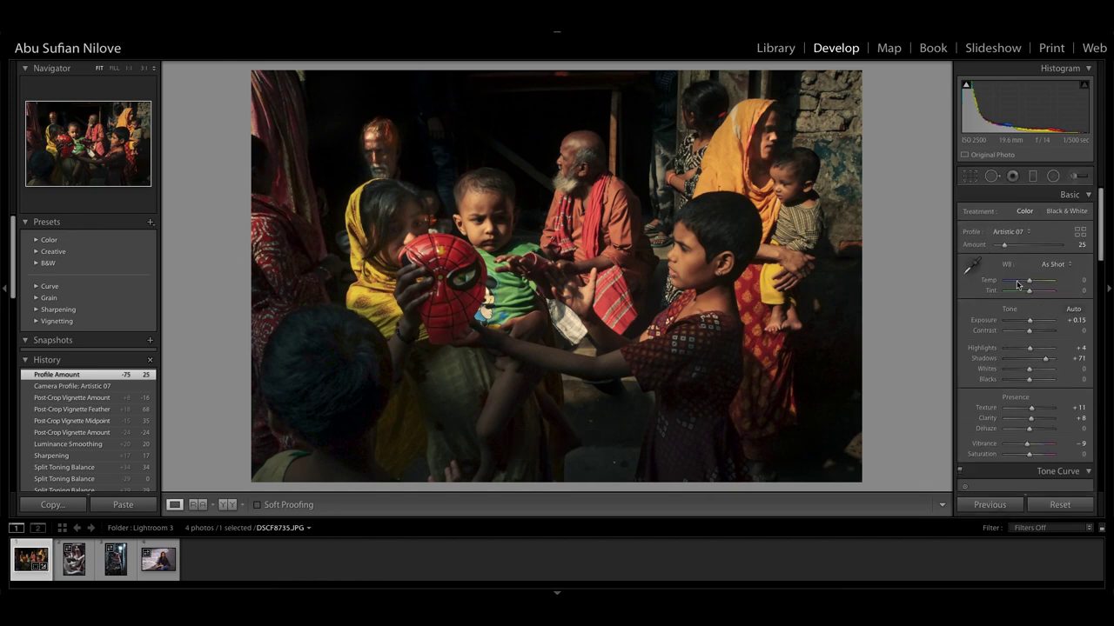
left_click(1080, 232)
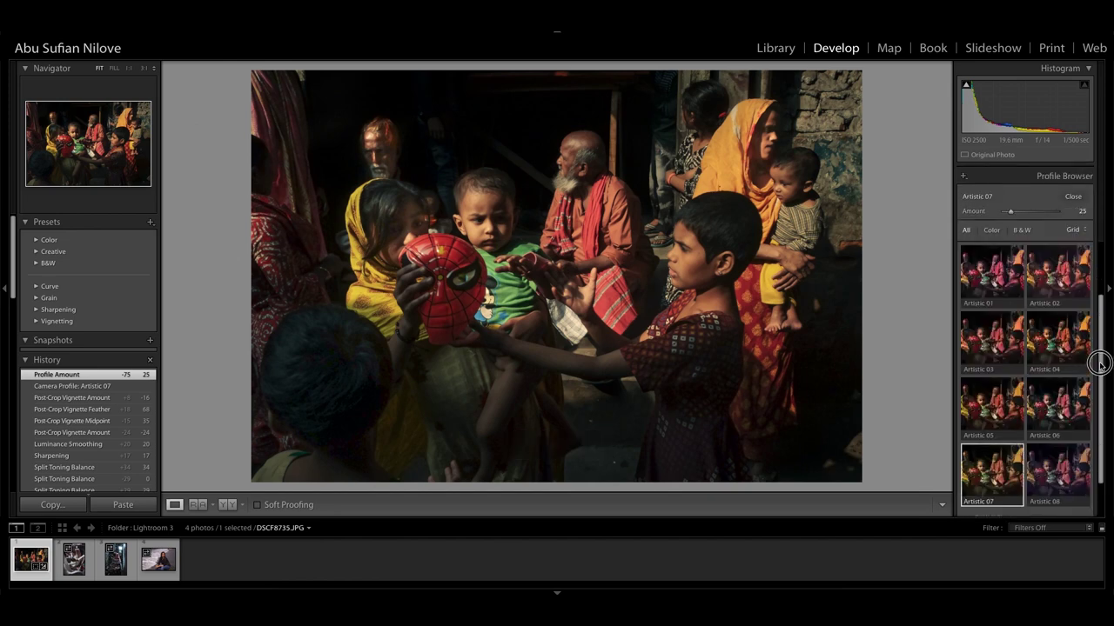
left_click(1073, 197)
left_click_drag(1029, 280, 1033, 296)
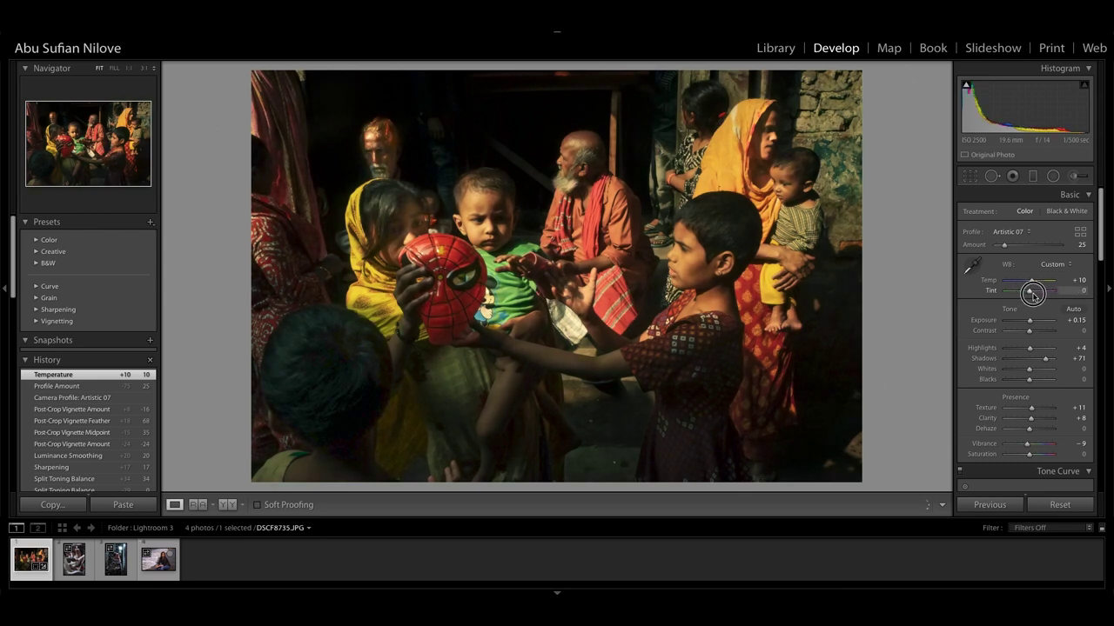
- Set the white balance Tint to +8 and start a Graduated Filter
left_click_drag(1033, 295, 1034, 296)
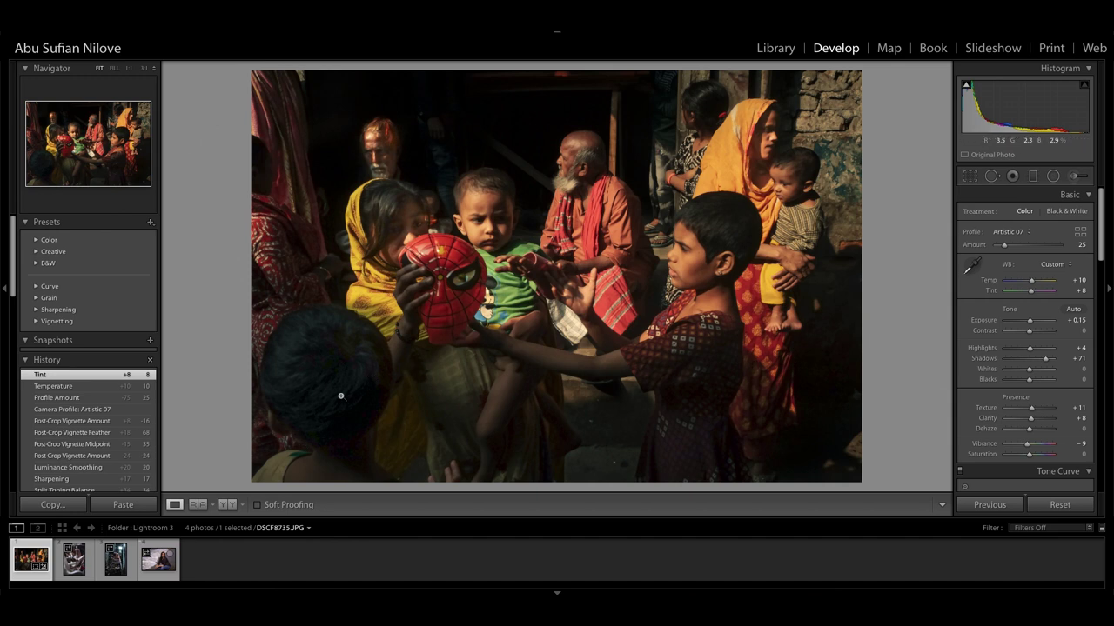
left_click(1032, 176)
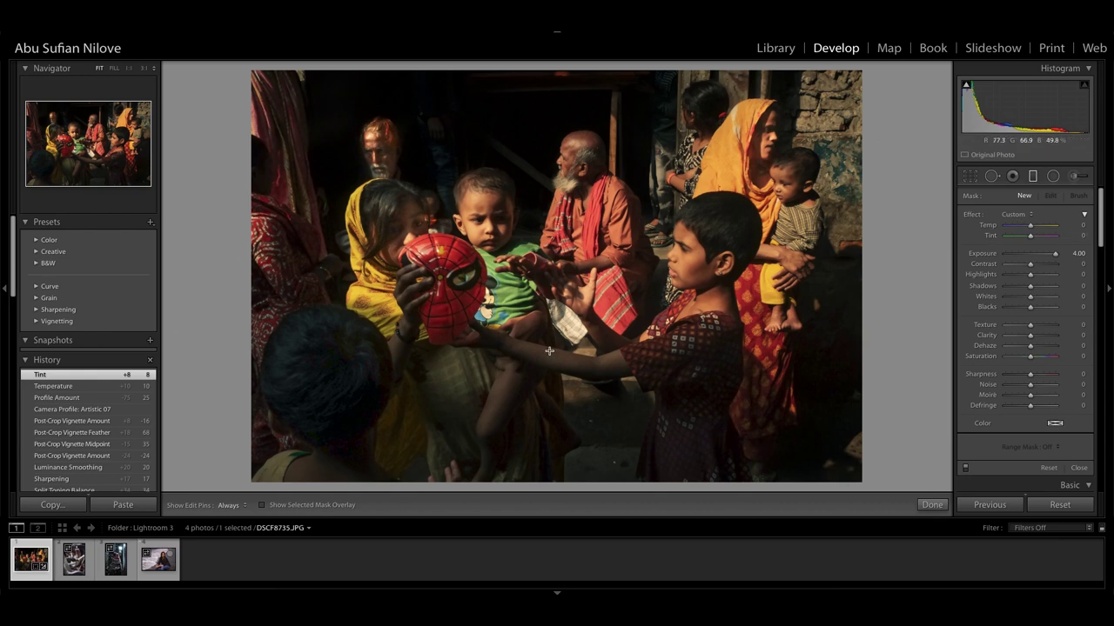
- Drag a graduated filter across the children photo set to Exposure 1.03, Highlights 51, Shadows -51
mouse_move(560, 477)
left_mouse_down()
mouse_move(516, 236)
mouse_move(528, 55)
mouse_move(527, 76)
left_mouse_up()
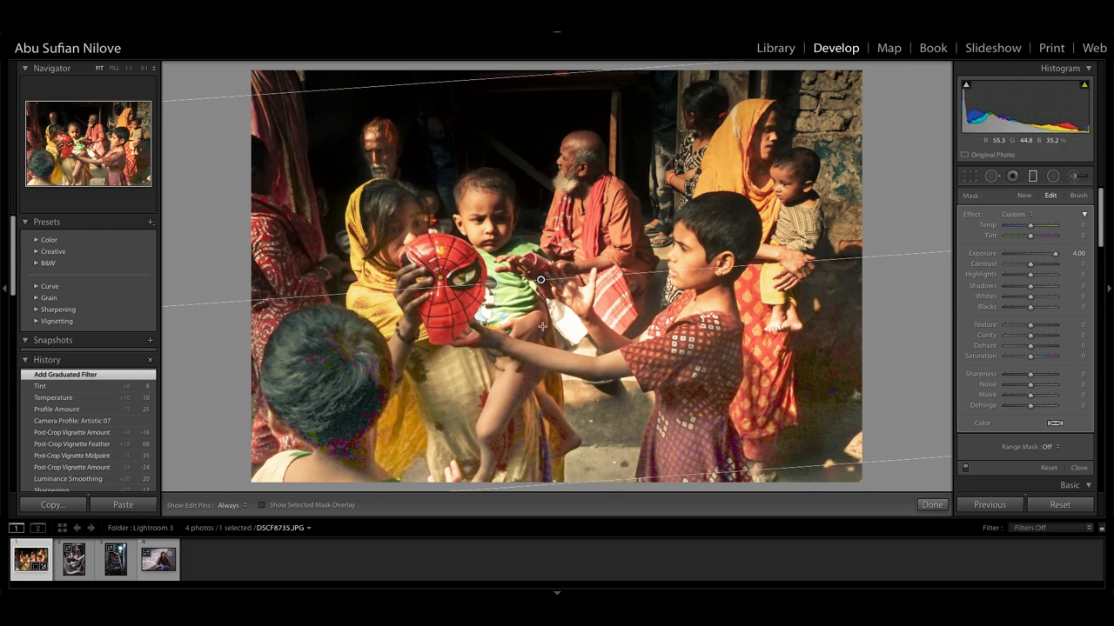
left_click(1038, 256)
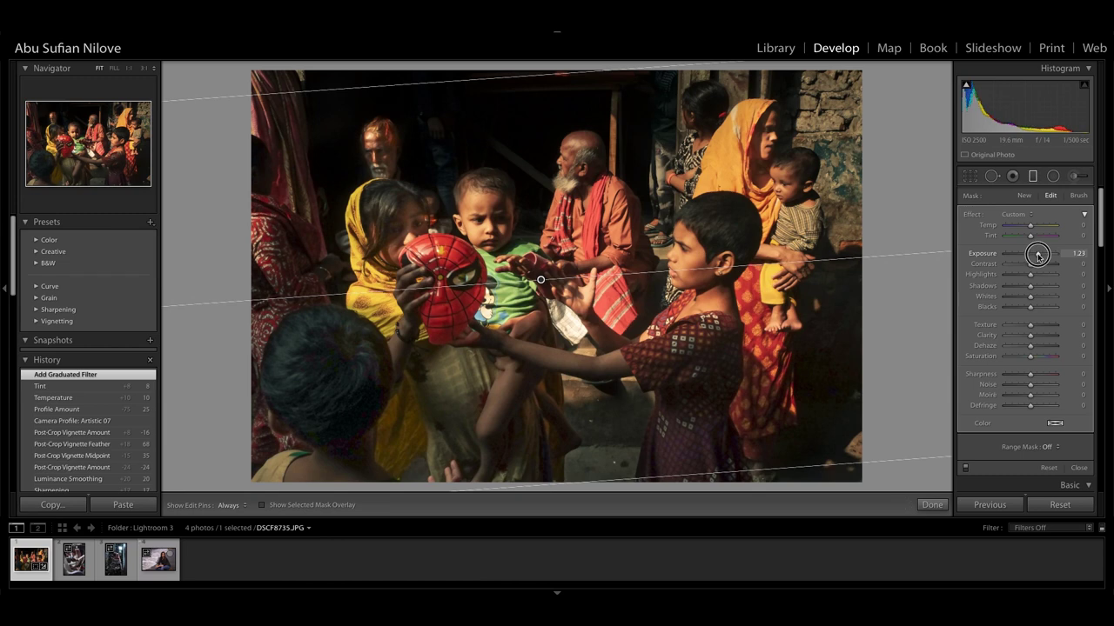
mouse_move(1036, 256)
left_mouse_down()
mouse_move(1013, 291)
mouse_move(1048, 278)
mouse_move(1022, 285)
mouse_move(1037, 254)
left_mouse_up()
left_click_drag(1013, 291, 1017, 287)
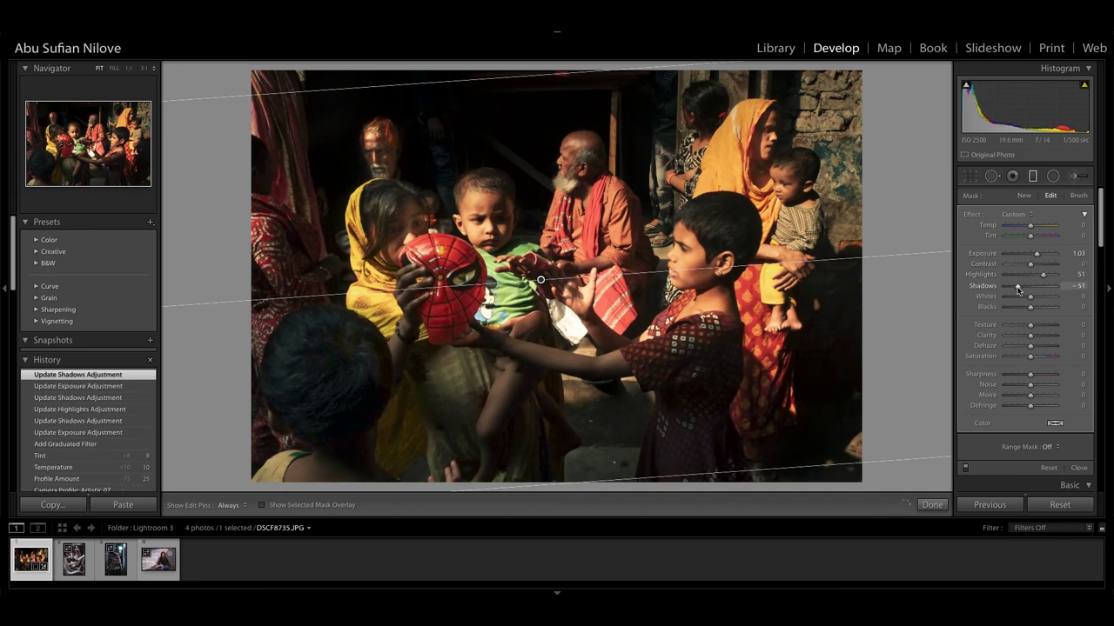
left_click(1032, 175)
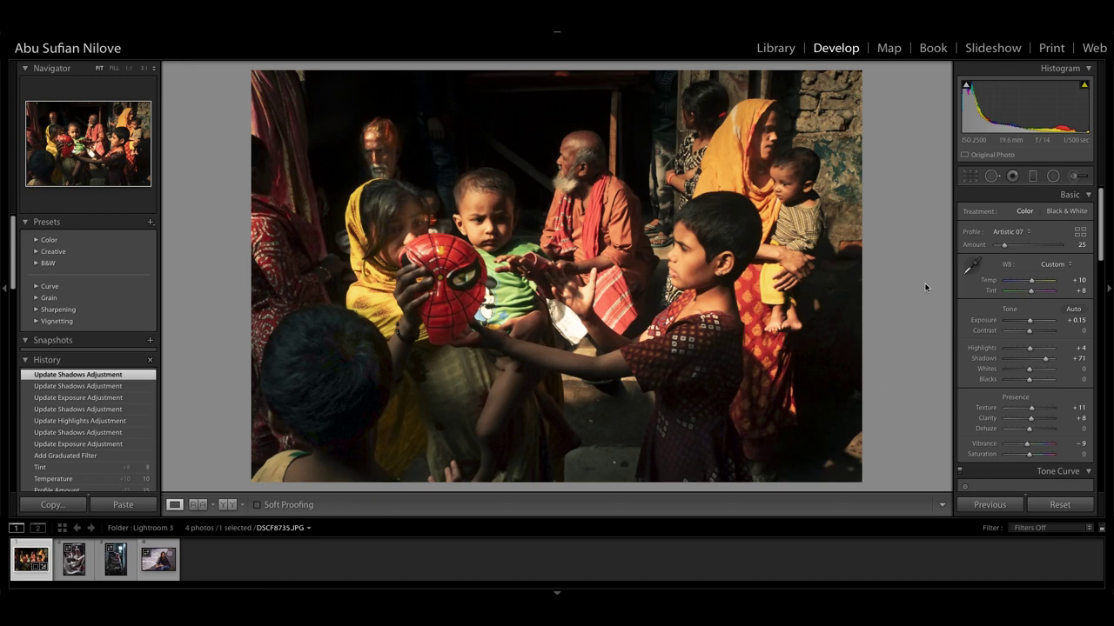
- Convert the children photo to Black & White, comparing colour and B&W in Before/After view
left_click(224, 508)
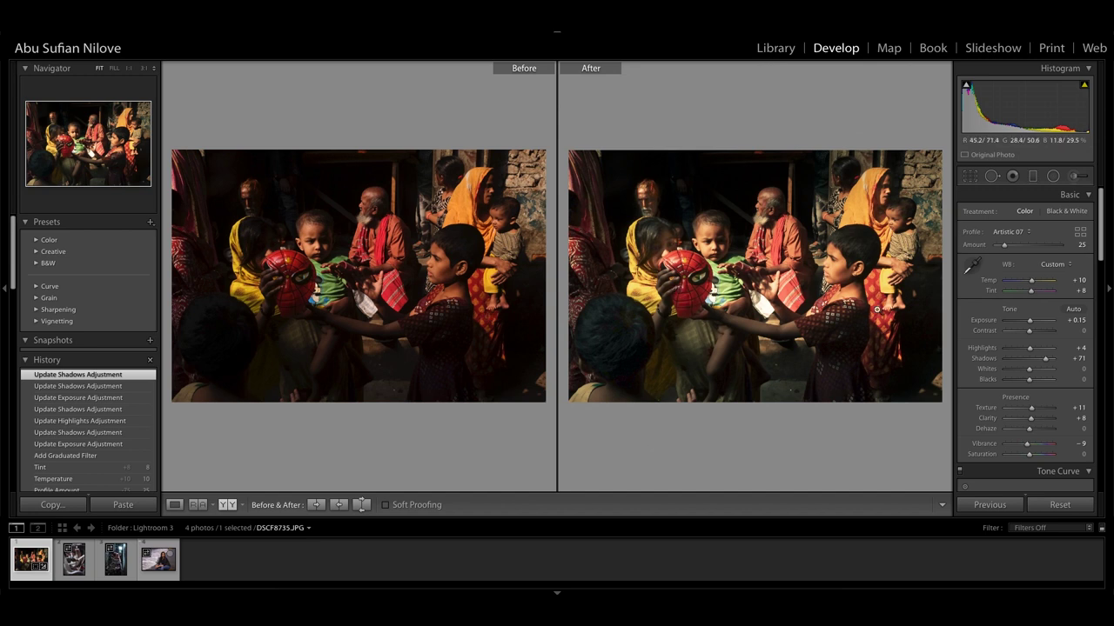
left_click(1076, 211)
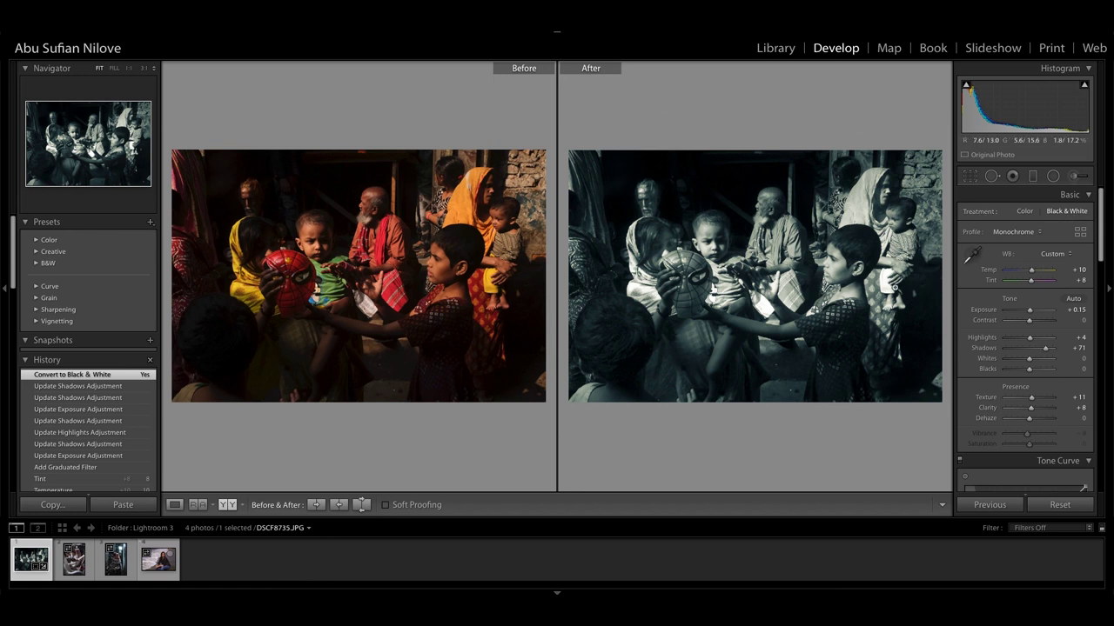
left_click(1025, 214)
left_click(1069, 213)
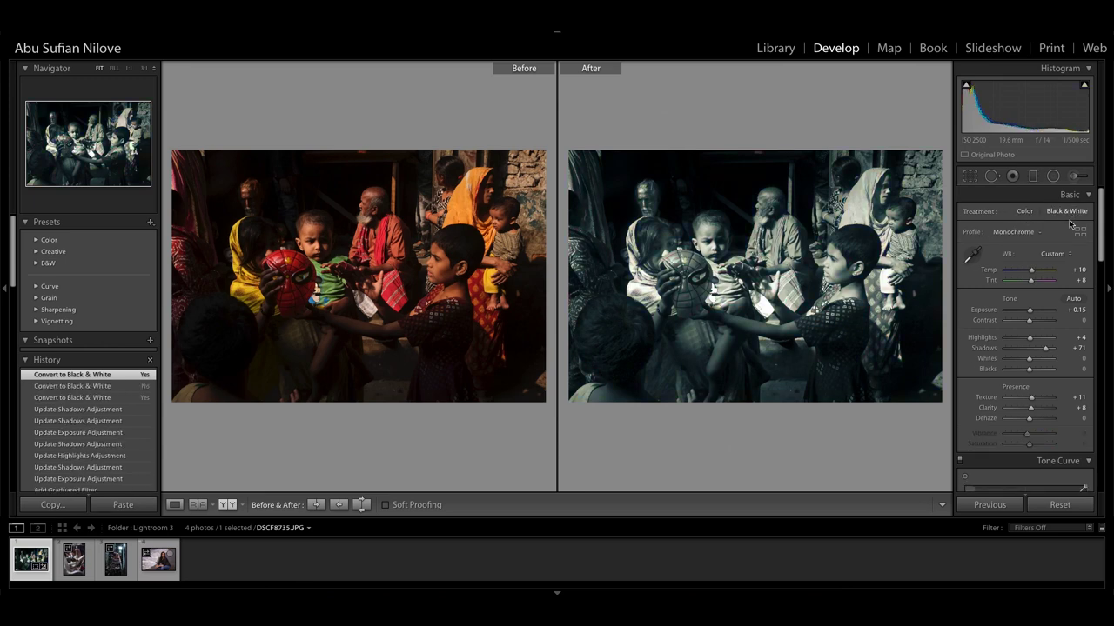
- Return to single view, advance to the shoemaker portrait, and zoom in on his glasses
left_click(176, 505)
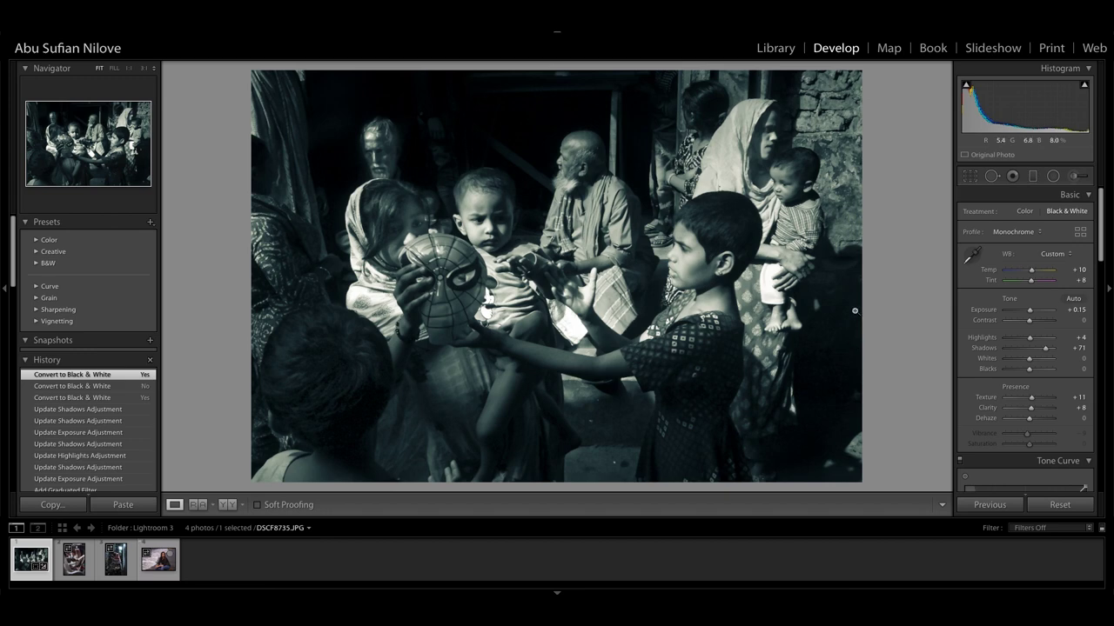
key("Right")
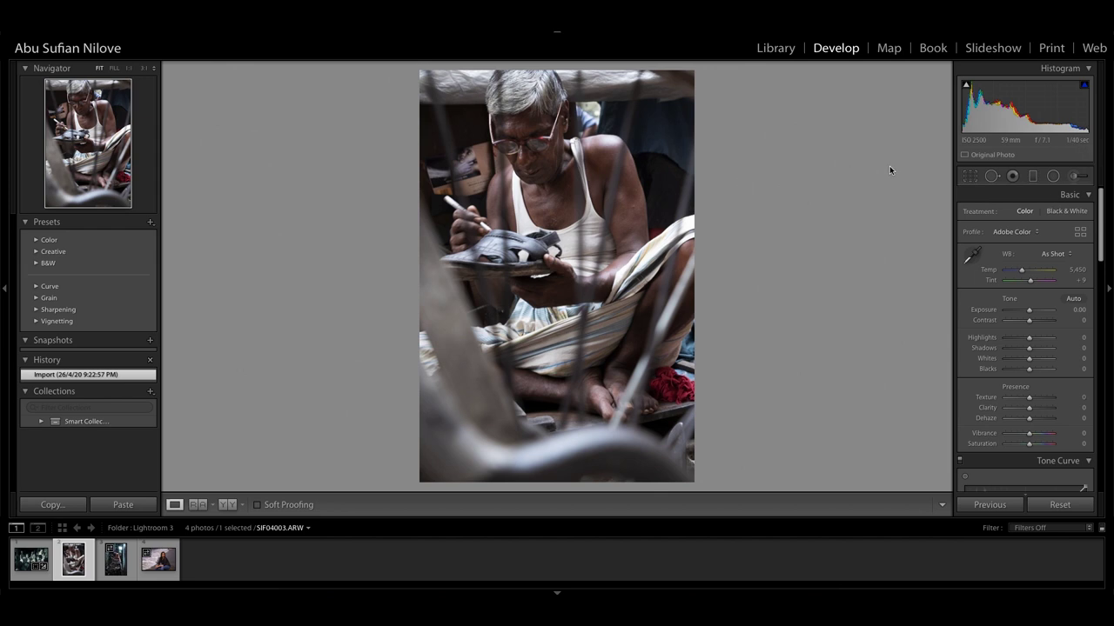
left_click(535, 153)
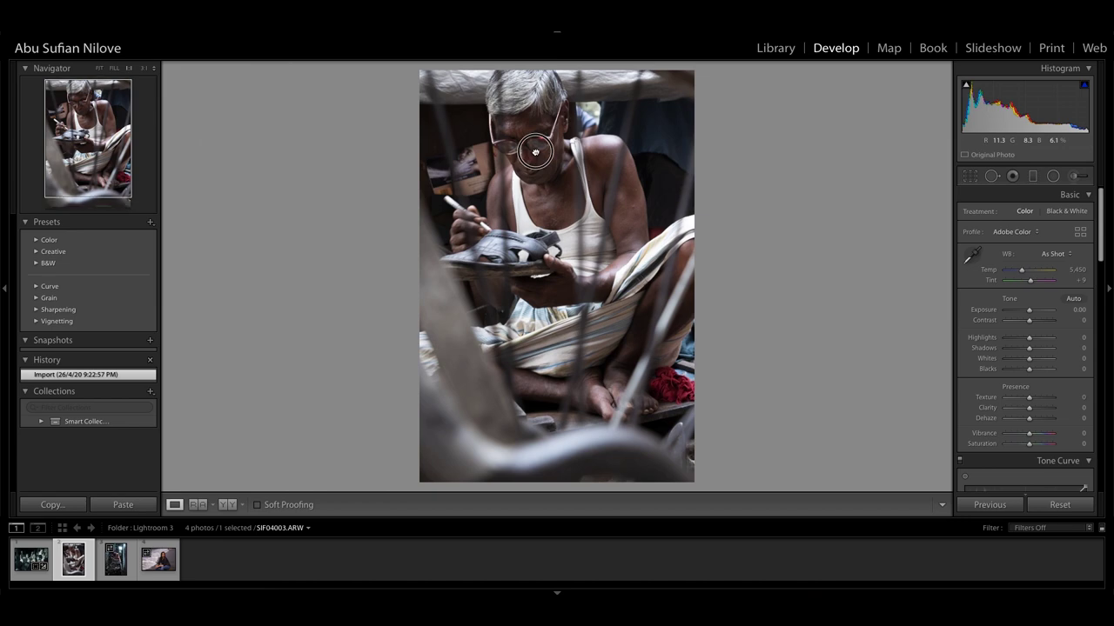
left_click_drag(534, 128, 577, 331)
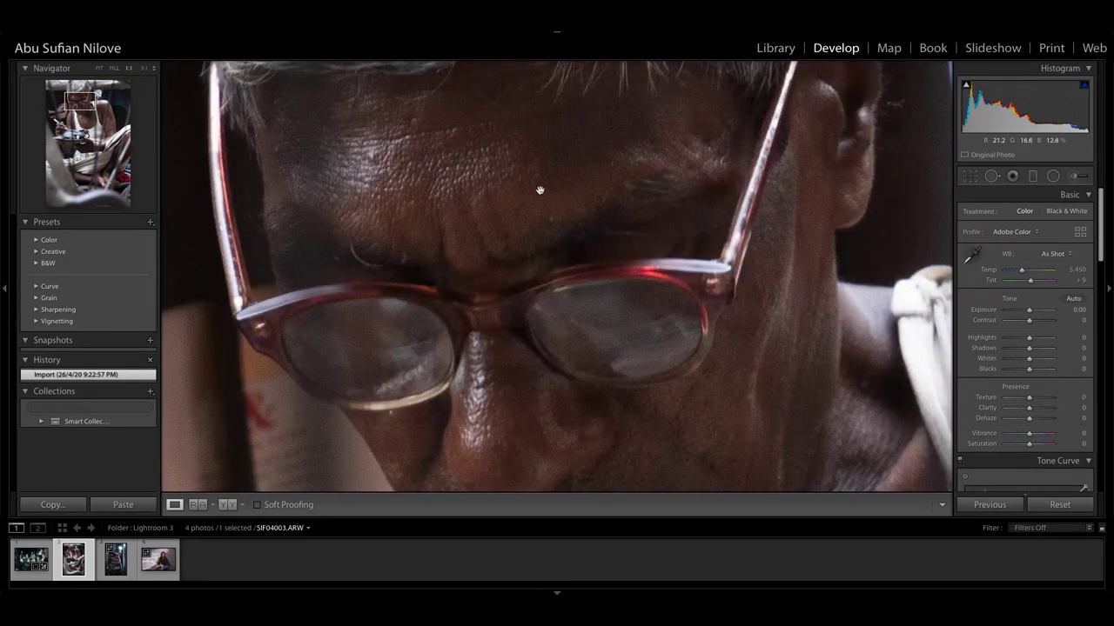
left_click(537, 219)
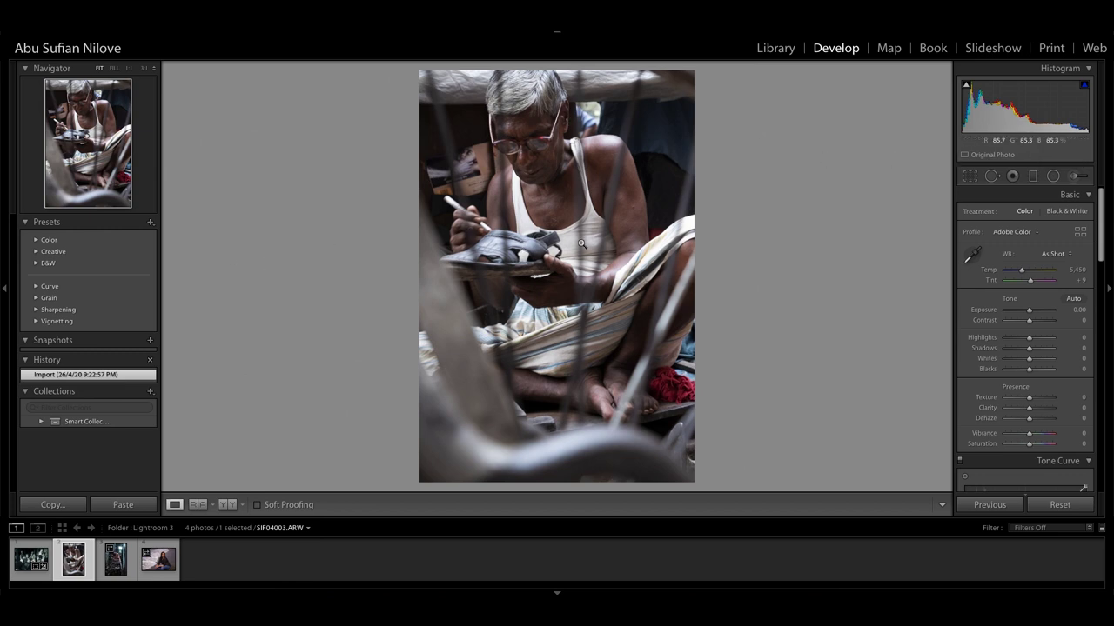
left_click(480, 243)
mouse_move(562, 301)
left_mouse_down()
mouse_move(293, 226)
mouse_move(390, 318)
mouse_move(554, 378)
mouse_move(488, 214)
mouse_move(440, 301)
mouse_move(527, 102)
mouse_move(597, 209)
mouse_move(659, 365)
mouse_move(664, 355)
left_mouse_up()
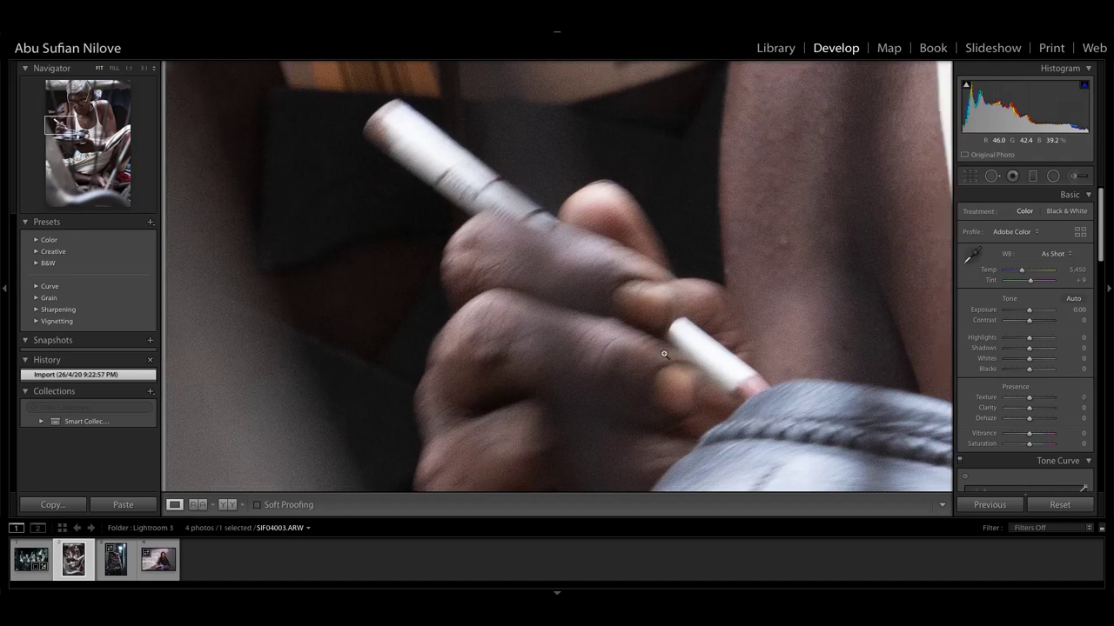
left_click(664, 354)
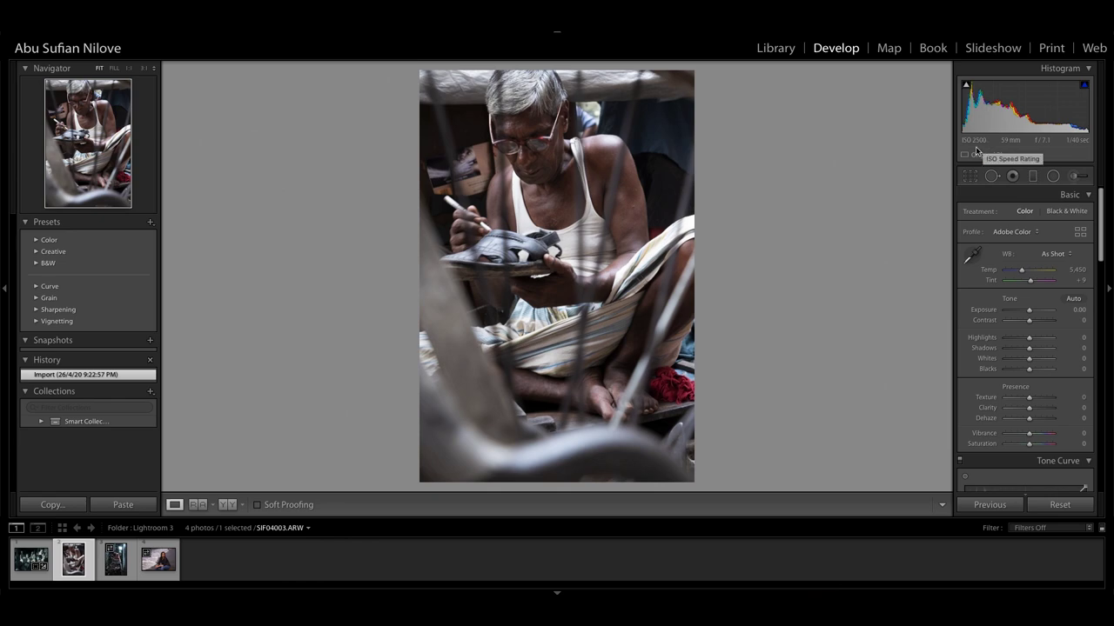
left_click(526, 144)
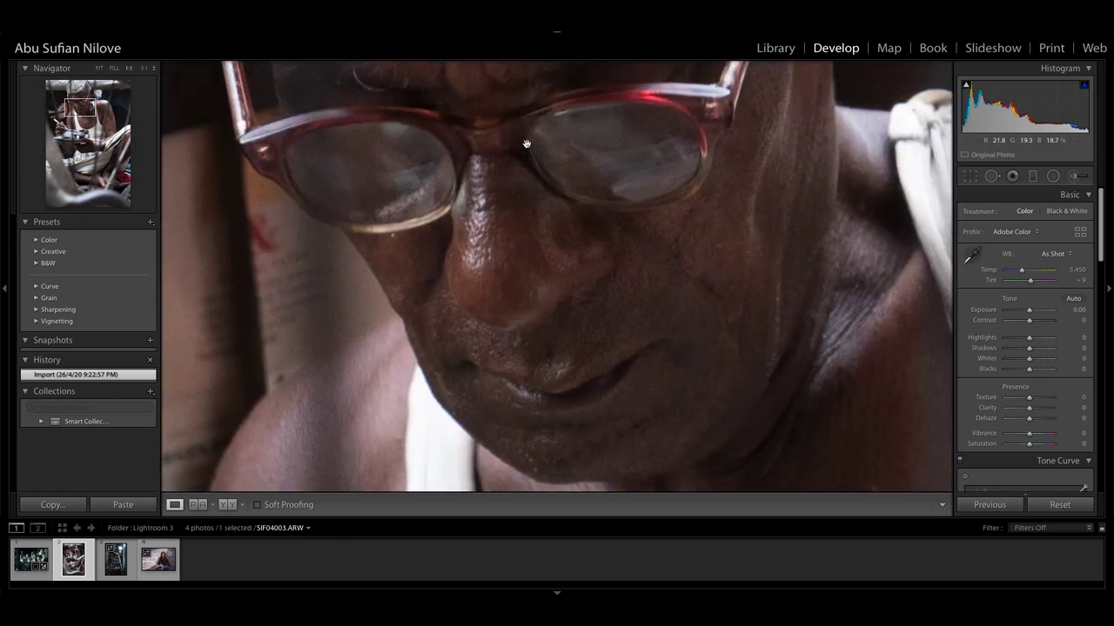
left_click_drag(557, 165, 591, 209)
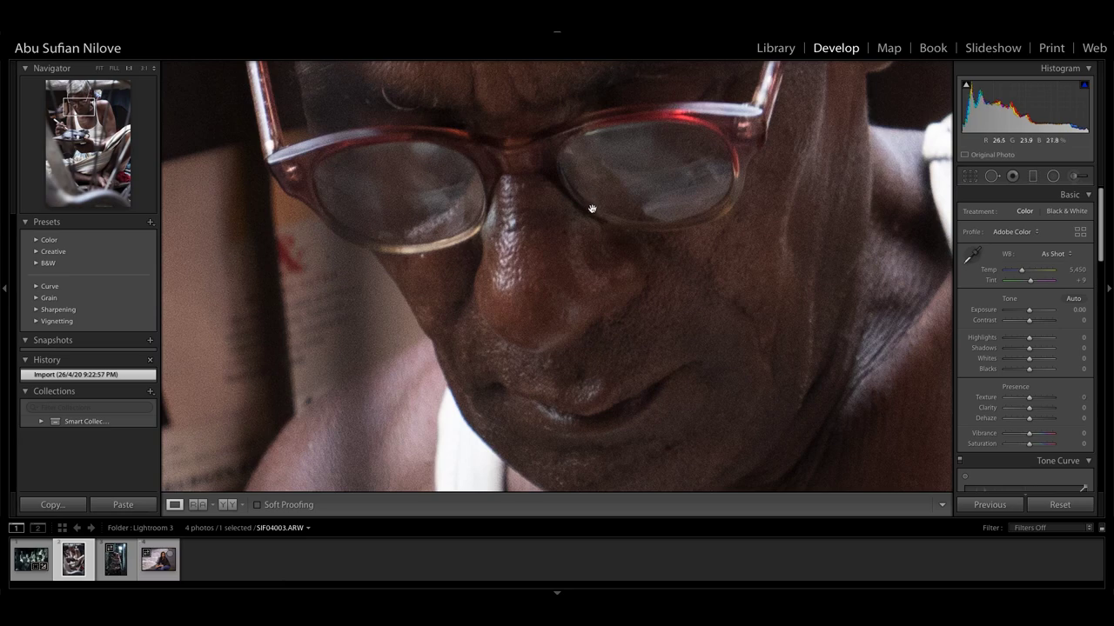
left_click(591, 208)
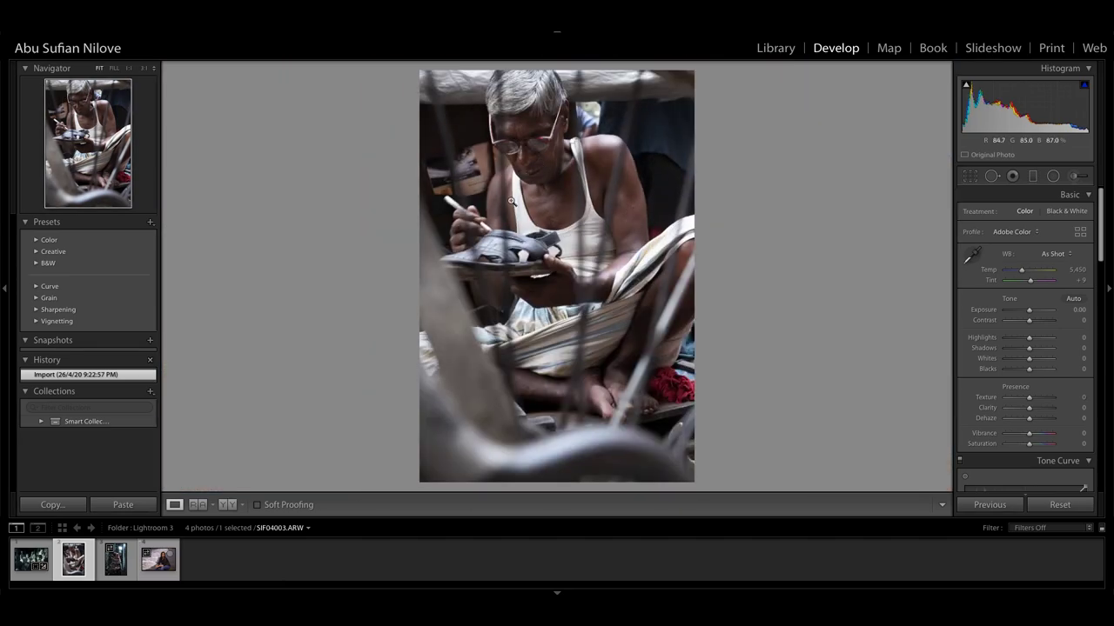
left_click(512, 201)
left_click_drag(621, 192, 564, 201)
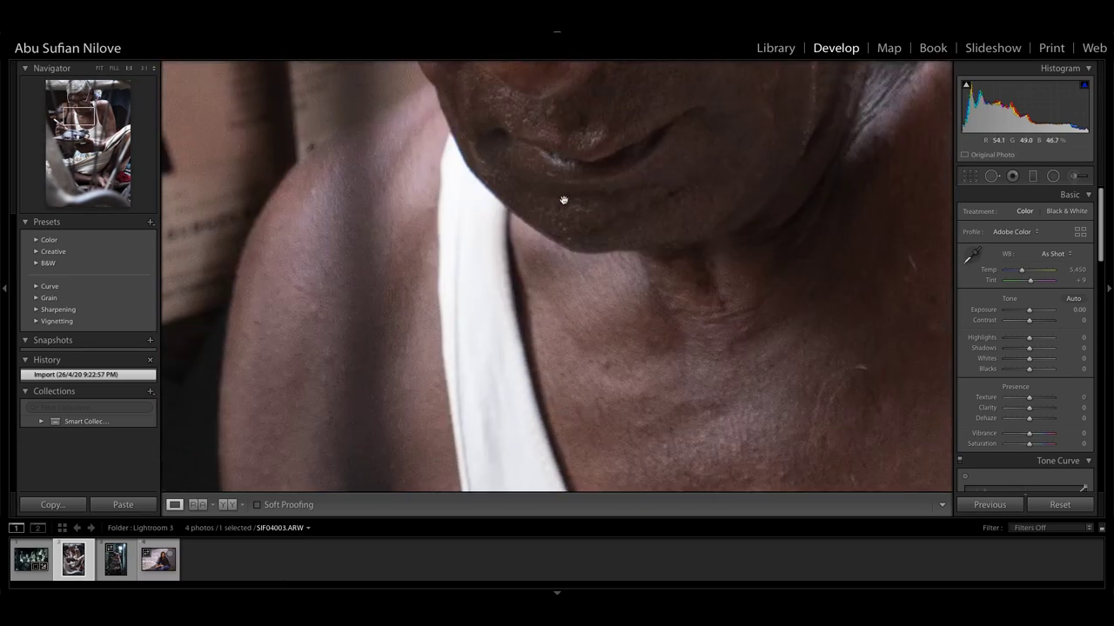
left_click(563, 201)
left_click(453, 280)
left_click(545, 222)
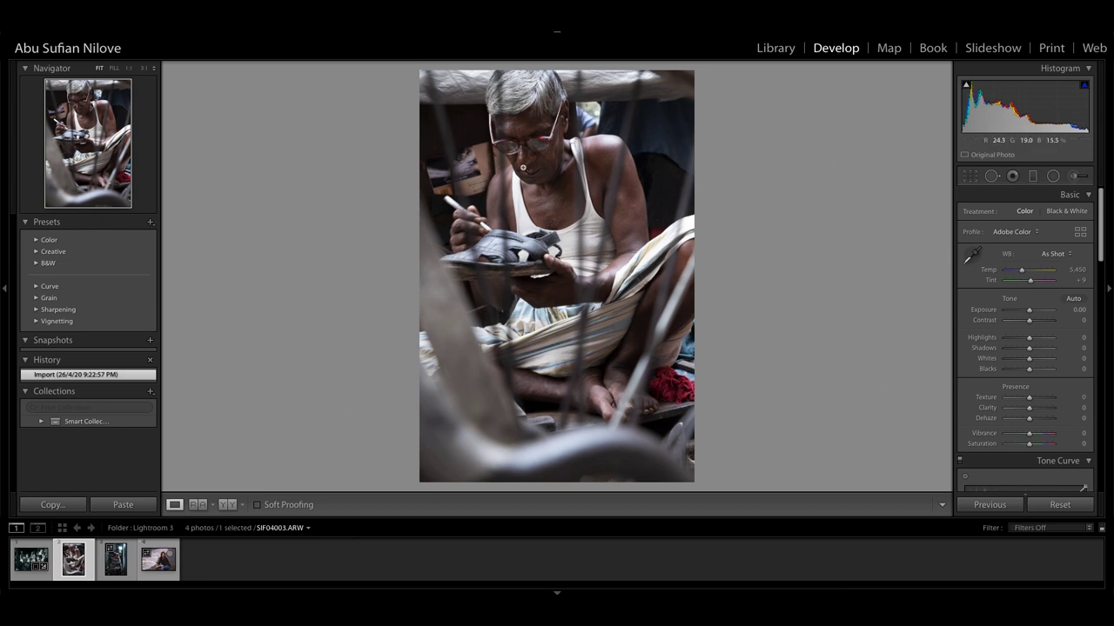
left_click(503, 193)
mouse_move(639, 169)
left_mouse_down()
mouse_move(586, 92)
mouse_move(410, 214)
left_mouse_up()
mouse_move(405, 165)
left_mouse_down()
mouse_move(442, 189)
mouse_move(740, 251)
mouse_move(598, 256)
left_mouse_up()
left_click(599, 165)
- Set the shoemaker photo's Contrast +5, Highlights -76, Shadows +56 and Blacks -5
mouse_move(1041, 352)
left_mouse_down()
mouse_move(1050, 356)
mouse_move(1032, 364)
mouse_move(1044, 372)
mouse_move(1107, 372)
left_mouse_up()
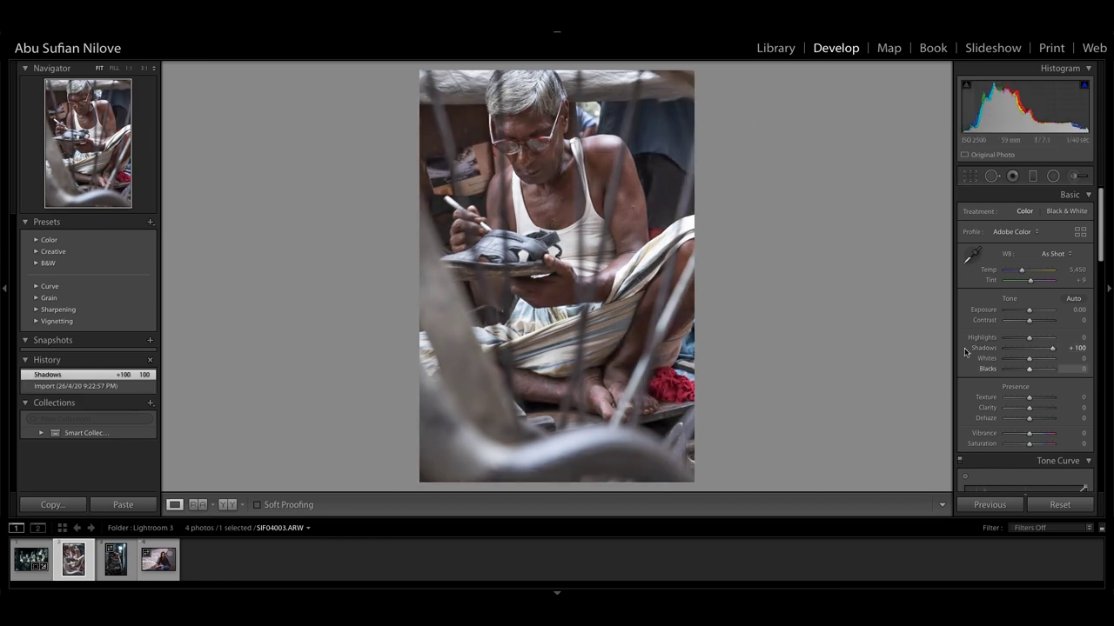
left_click(534, 136)
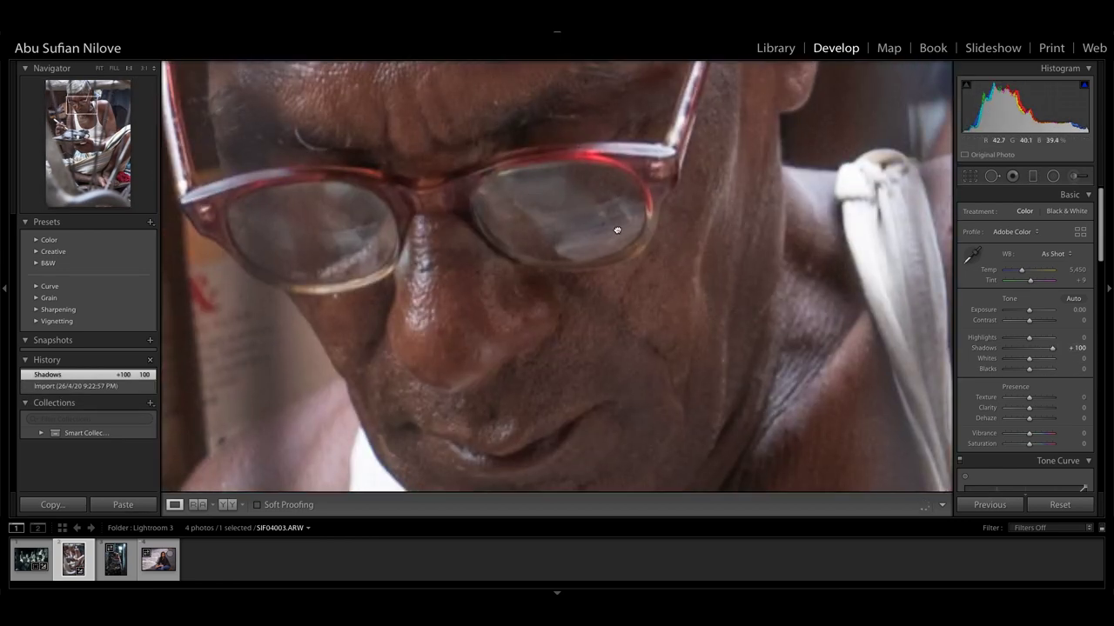
left_click(478, 239)
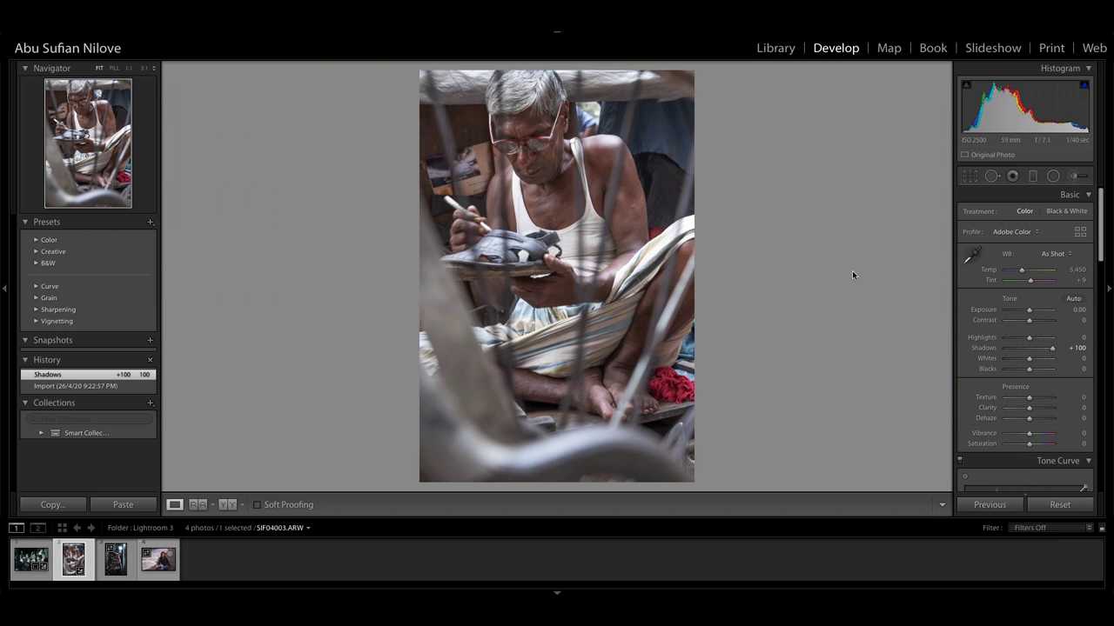
left_click(1042, 349)
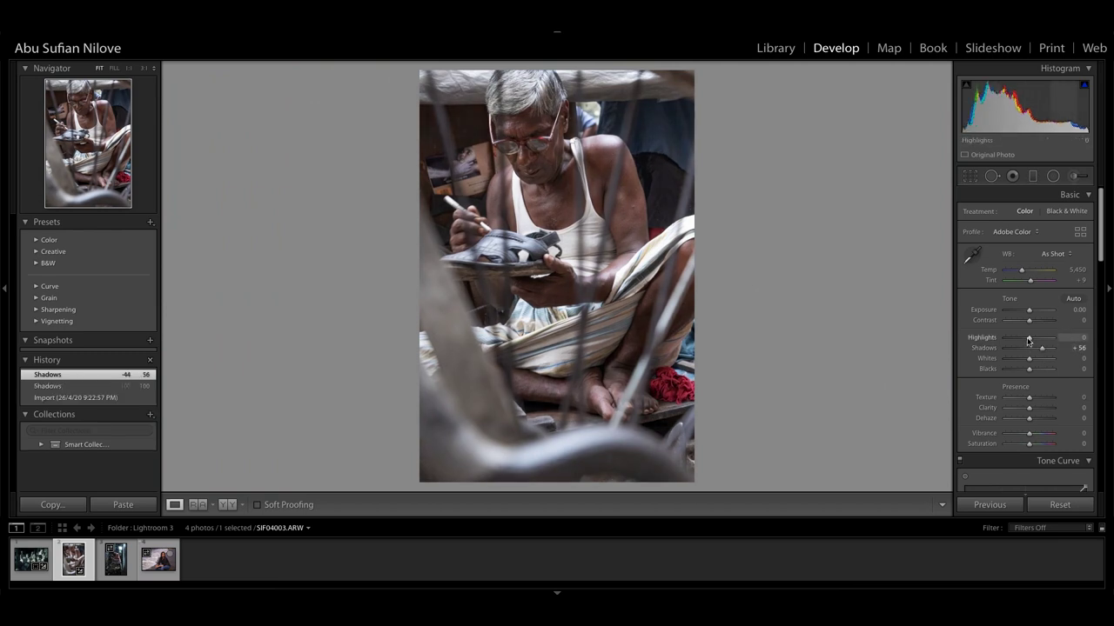
left_click_drag(1028, 340, 1005, 349)
left_click_drag(1004, 349, 1009, 350)
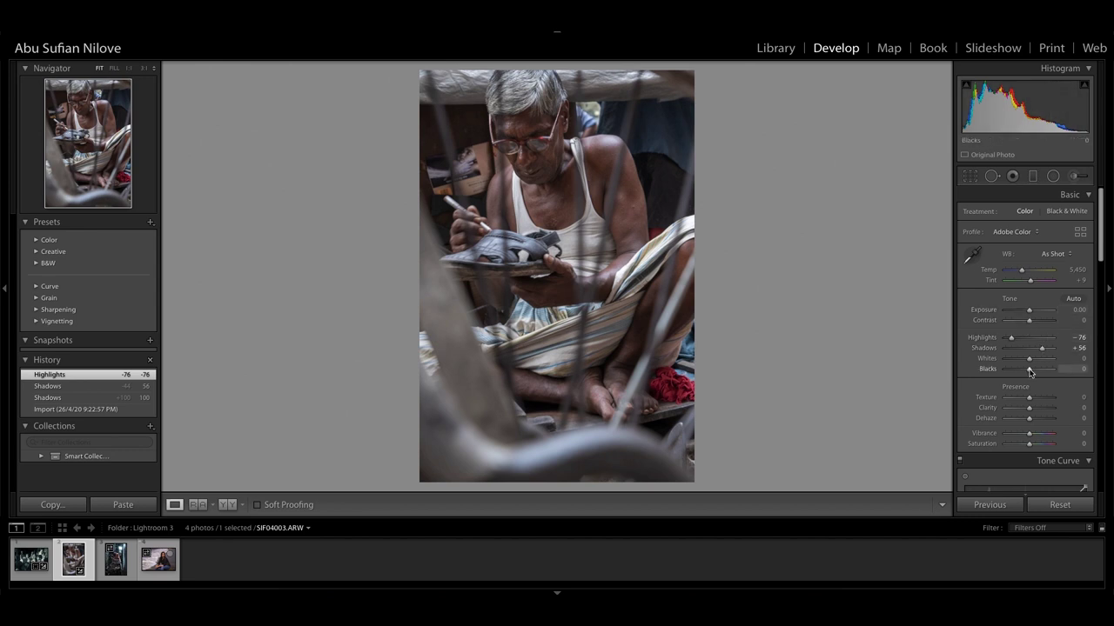
left_click_drag(1030, 372, 1027, 373)
left_click_drag(1030, 321, 1032, 322)
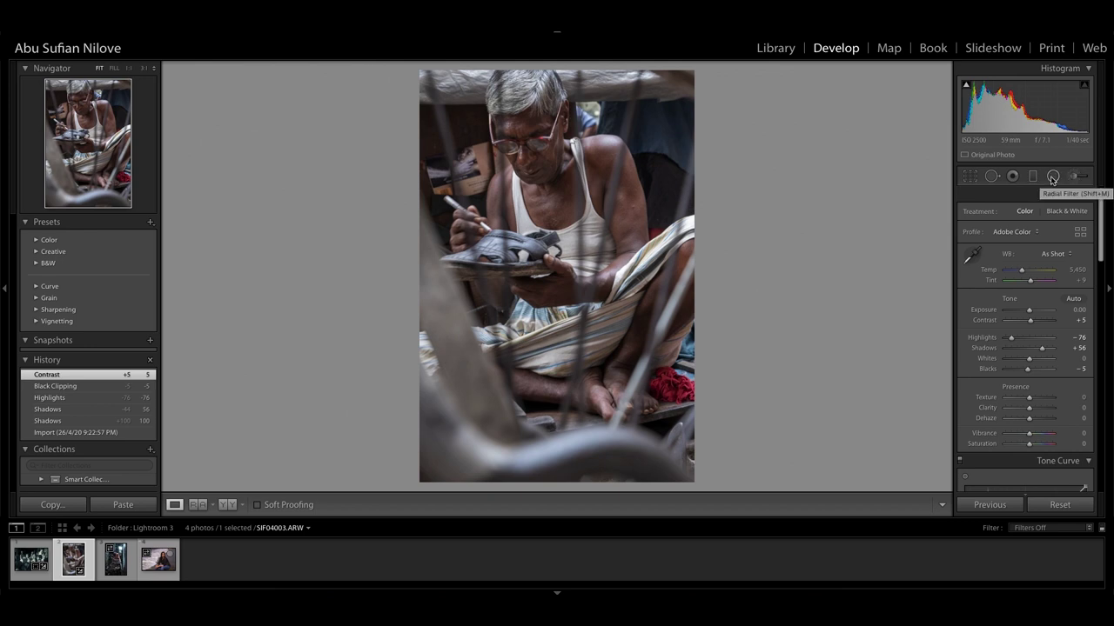
left_click(1052, 177)
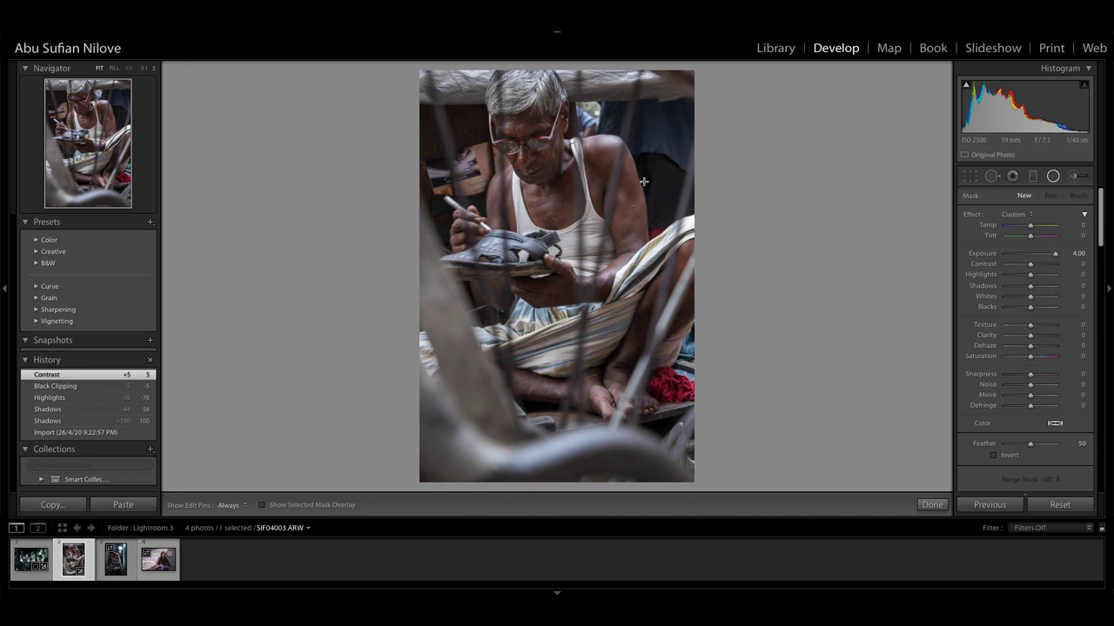
- Draw a radial filter ellipse and fit it around the man's head
mouse_move(530, 107)
left_mouse_down()
mouse_move(581, 276)
mouse_move(571, 261)
left_mouse_up()
left_click_drag(573, 185, 577, 151)
mouse_move(530, 114)
left_mouse_down()
mouse_move(497, 87)
mouse_move(514, 99)
left_mouse_up()
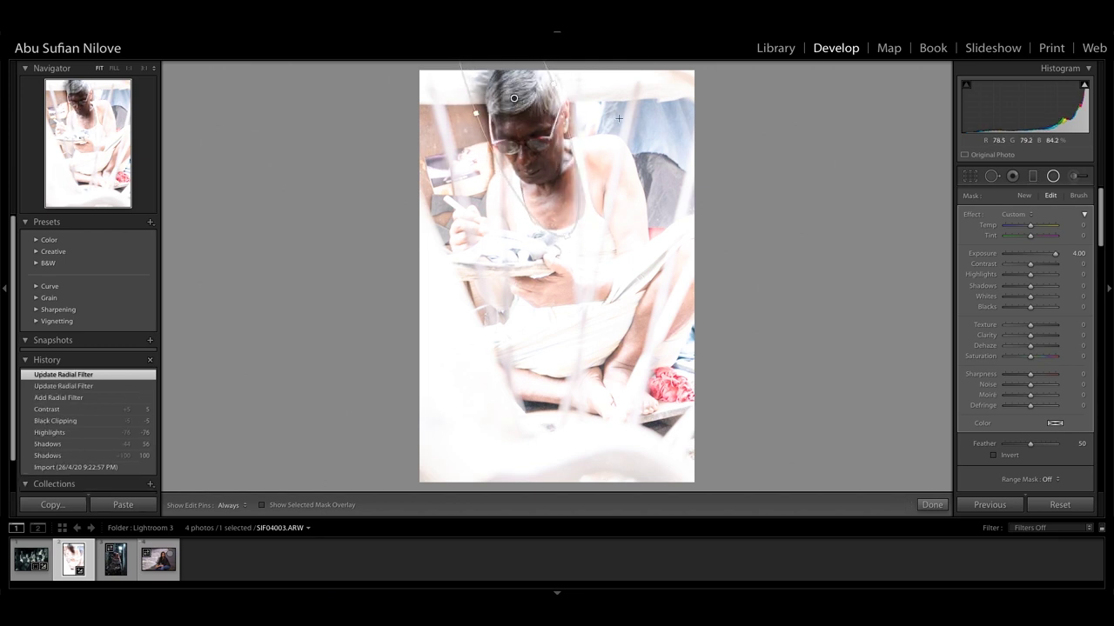
left_click_drag(580, 127, 584, 133)
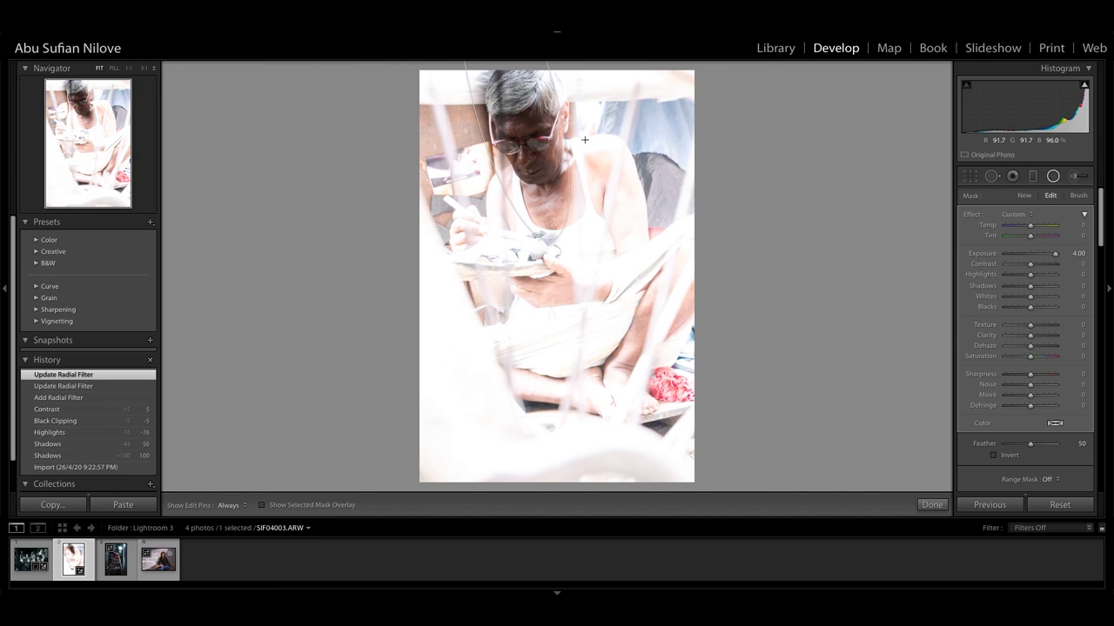
left_click_drag(514, 100, 517, 102)
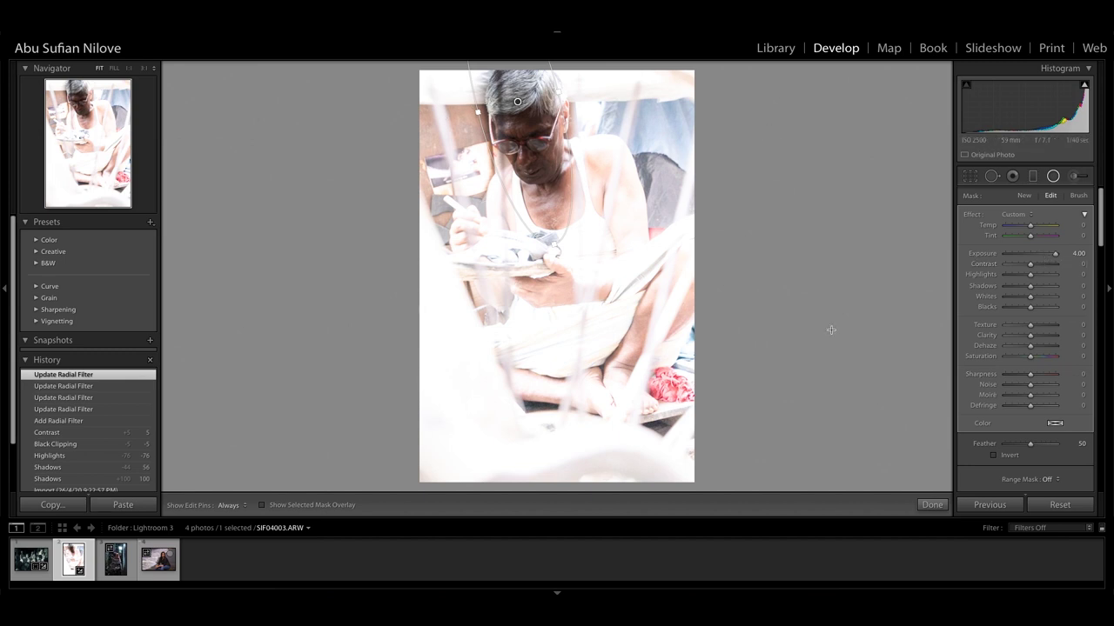
- Invert the radial filter and set Exposure 1.17, Shadows 42, Highlights -40
left_click(1007, 456)
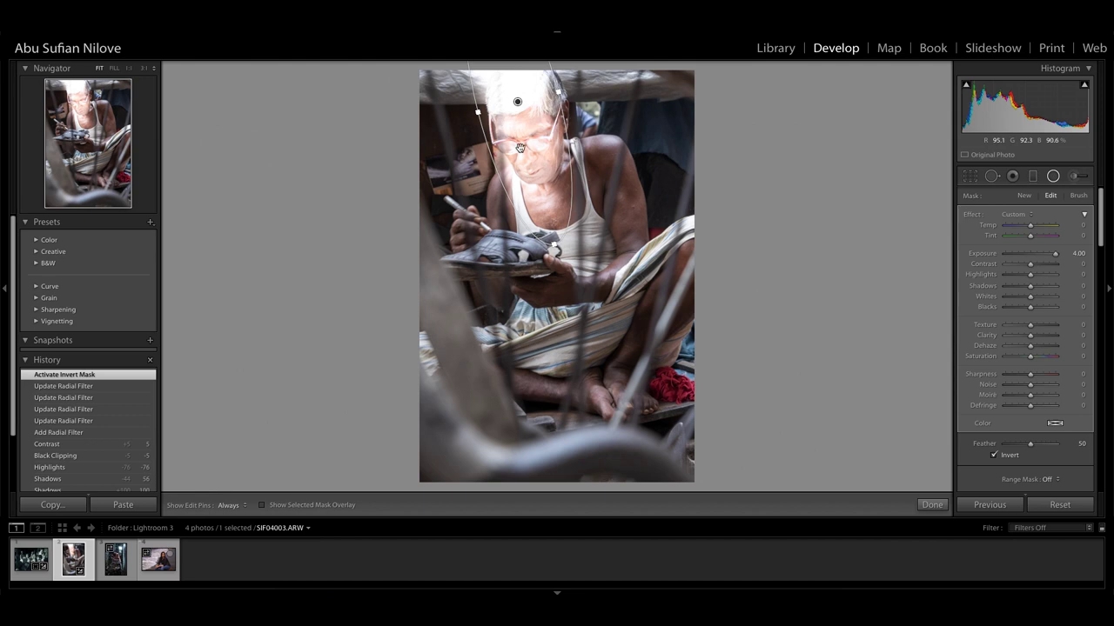
left_click(1034, 253)
left_click_drag(1035, 254, 1037, 255)
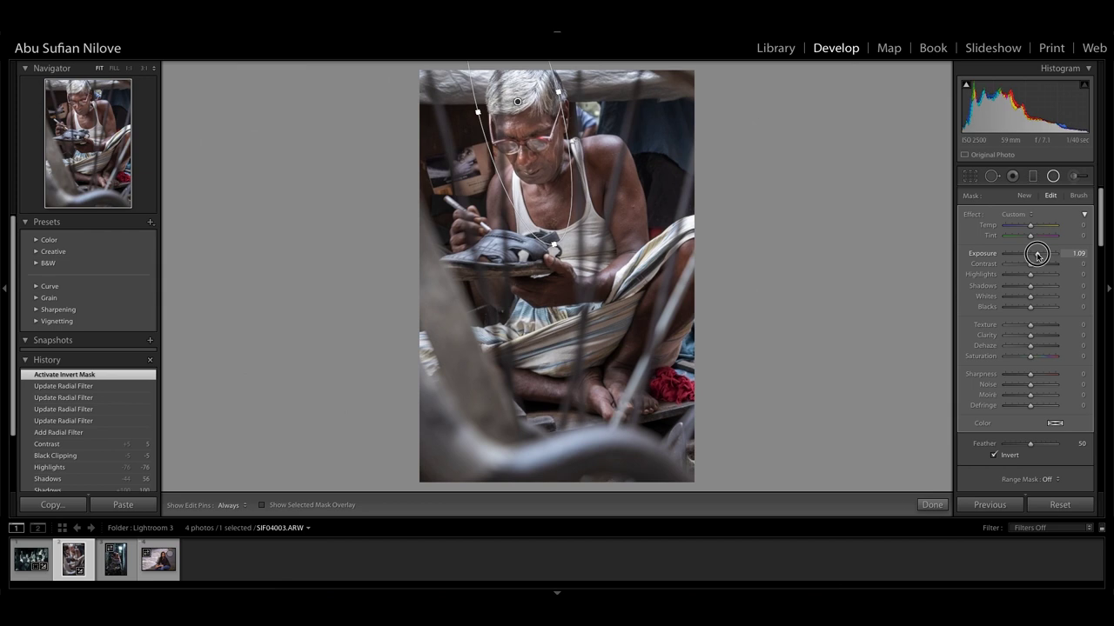
left_click_drag(1036, 253, 1041, 288)
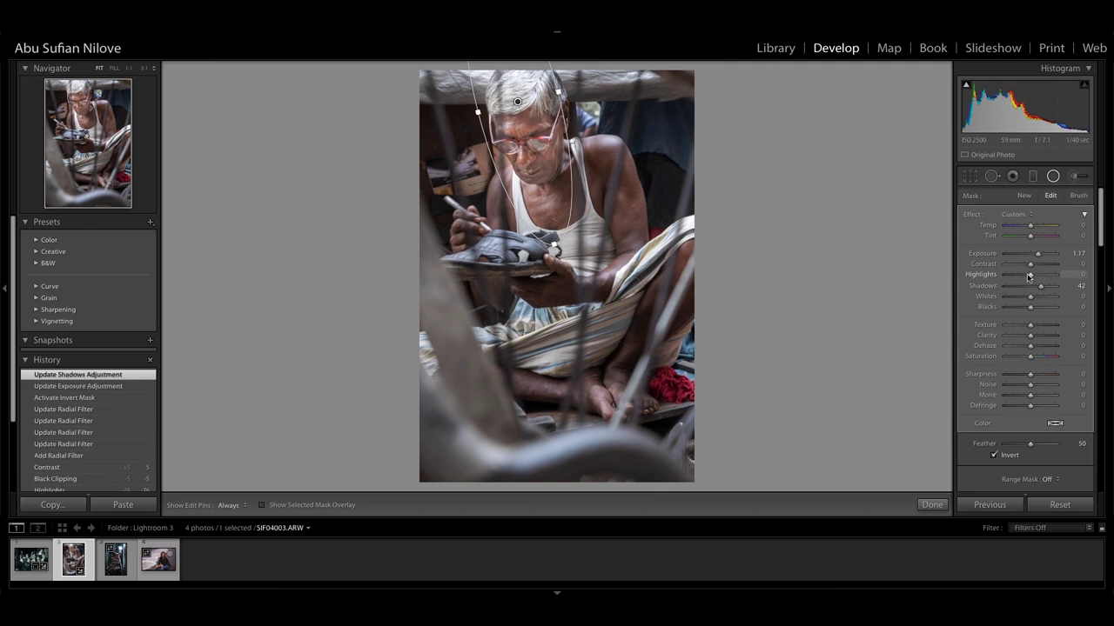
left_click_drag(1029, 277, 1017, 279)
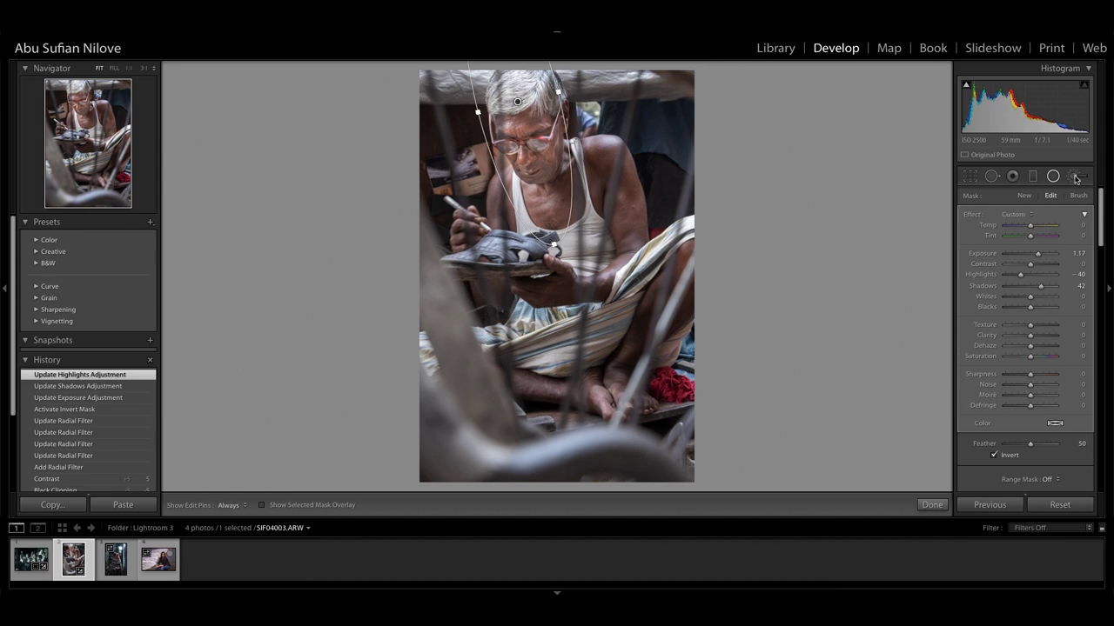
- Paint an adjustment brush over the top of the head with Exposure -0.45, Highlights -52
key("k")
left_click_drag(512, 83, 520, 84)
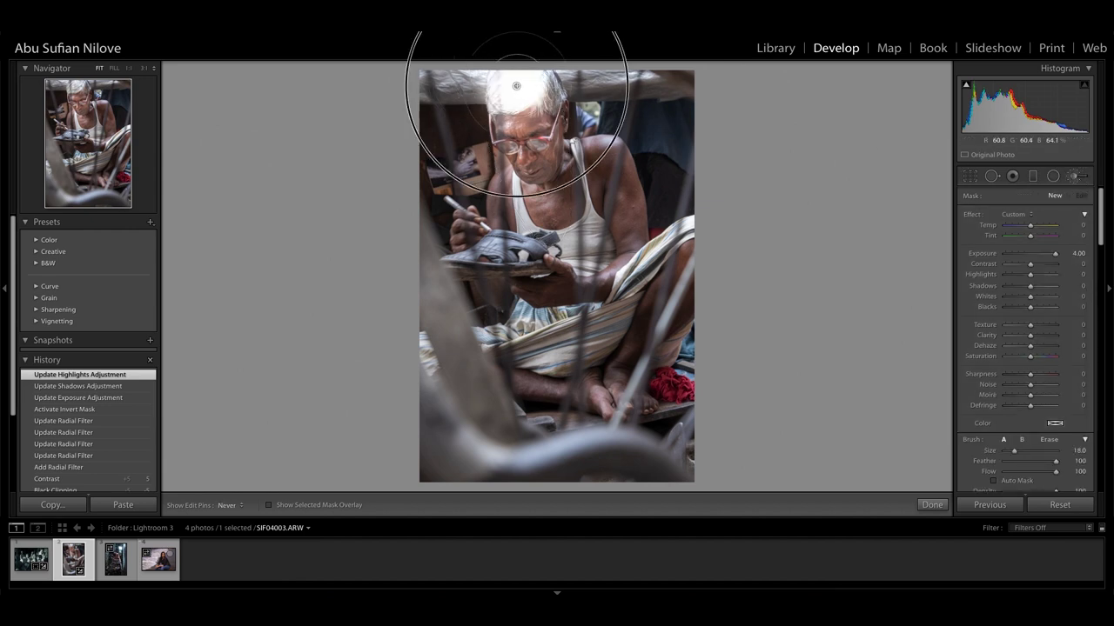
double_click(982, 253)
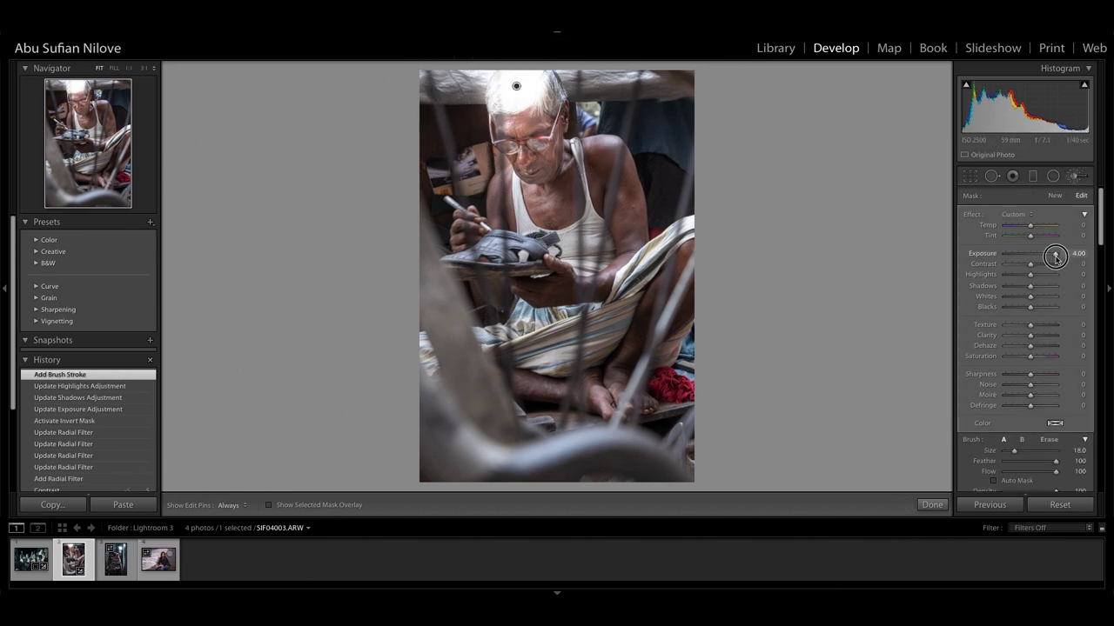
mouse_move(1029, 276)
left_mouse_down()
mouse_move(992, 286)
mouse_move(1020, 286)
mouse_move(1027, 253)
left_mouse_up()
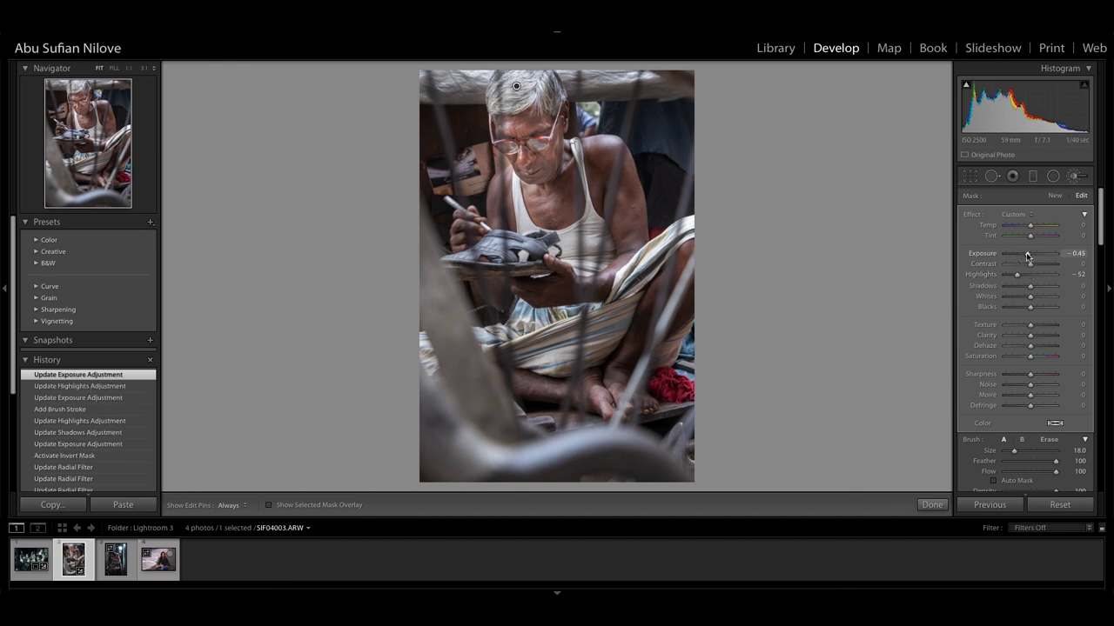
left_click(1077, 177)
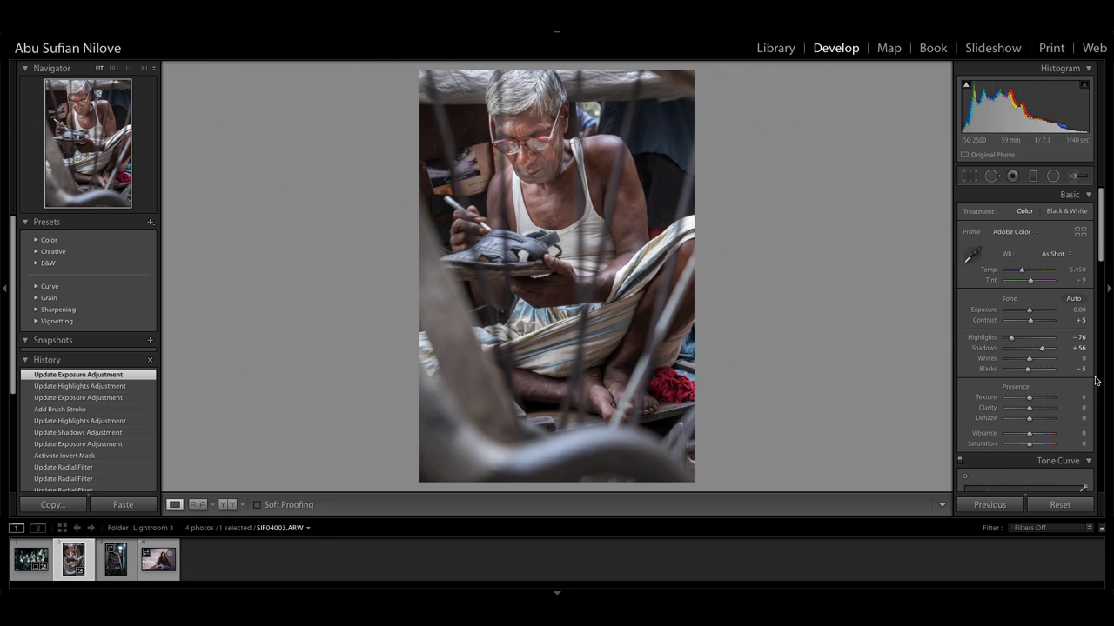
left_click_drag(1103, 242, 1105, 327)
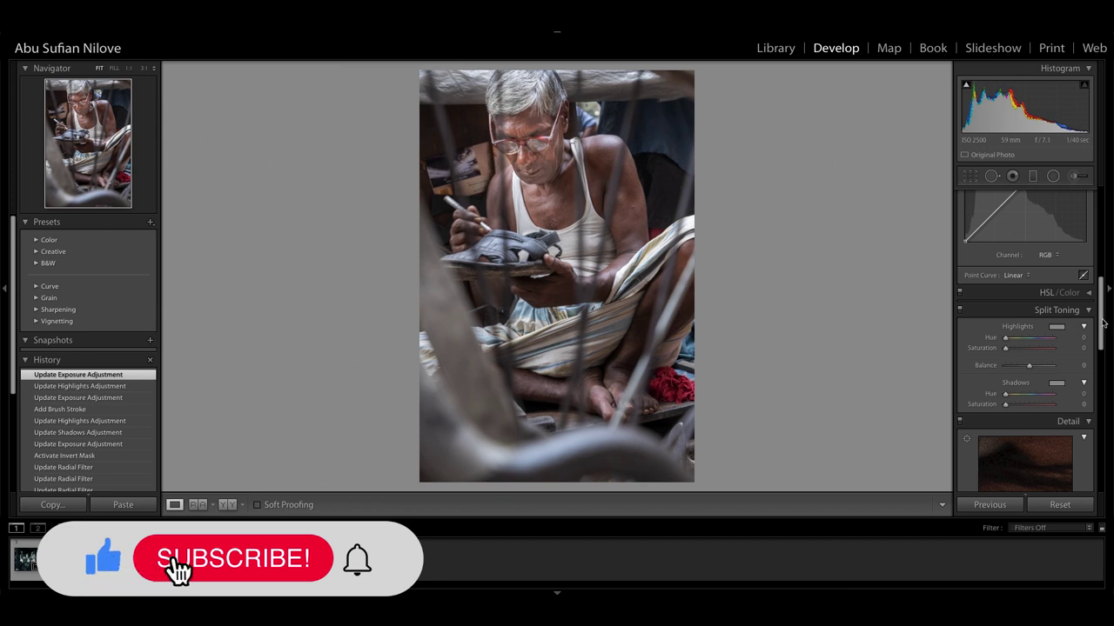
- Shape a custom Blue channel tone curve, adjusting its lower-left and middle points
left_click_drag(1105, 327, 1101, 273)
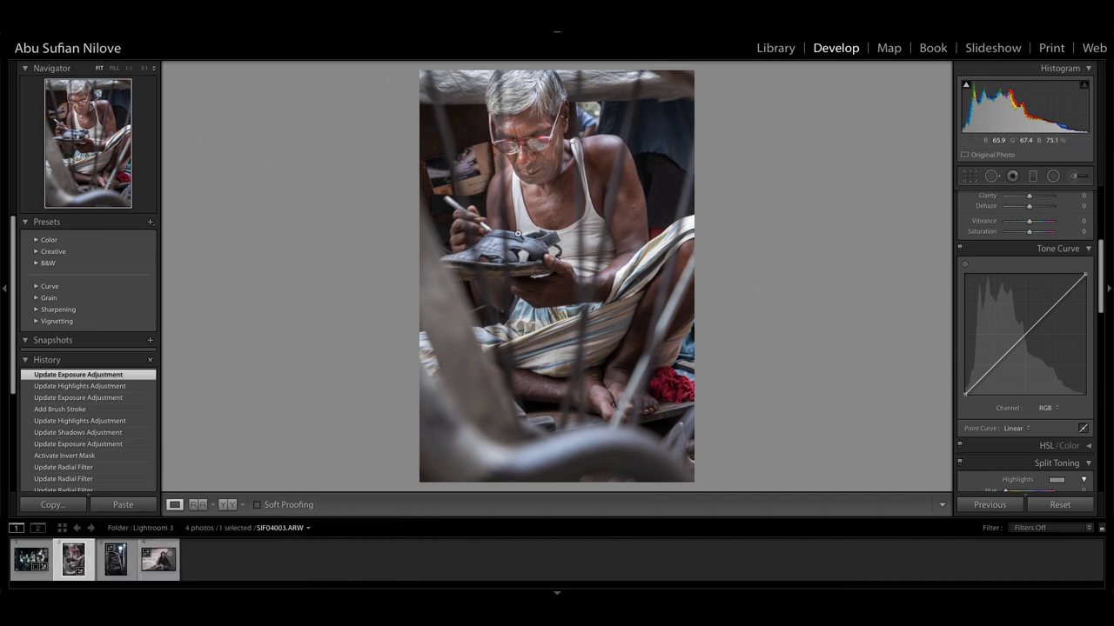
left_click(1058, 410)
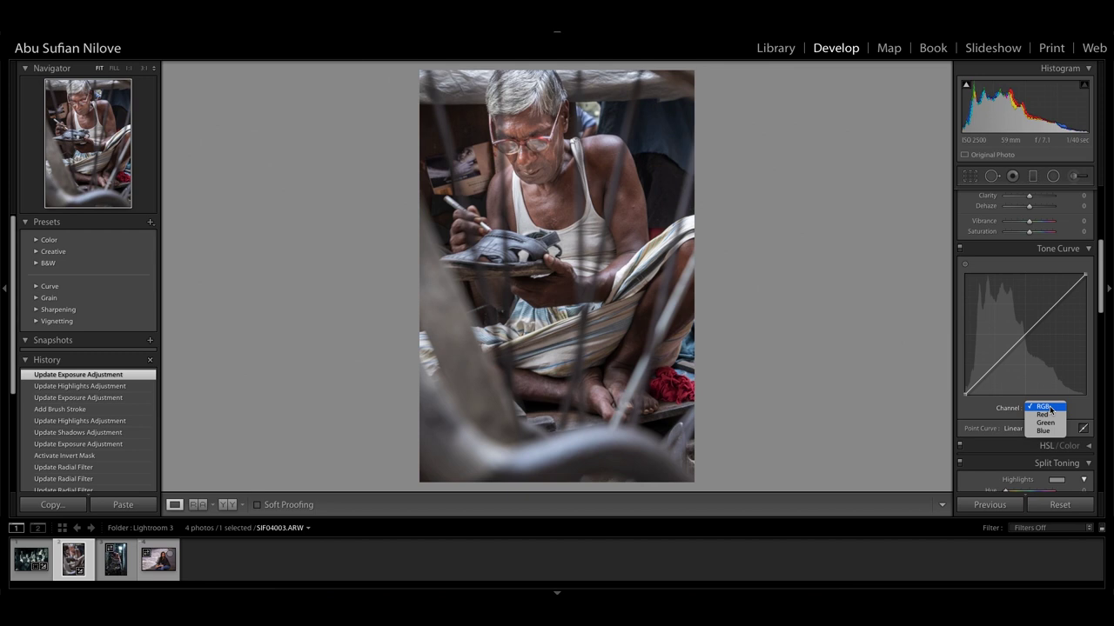
left_click(1056, 432)
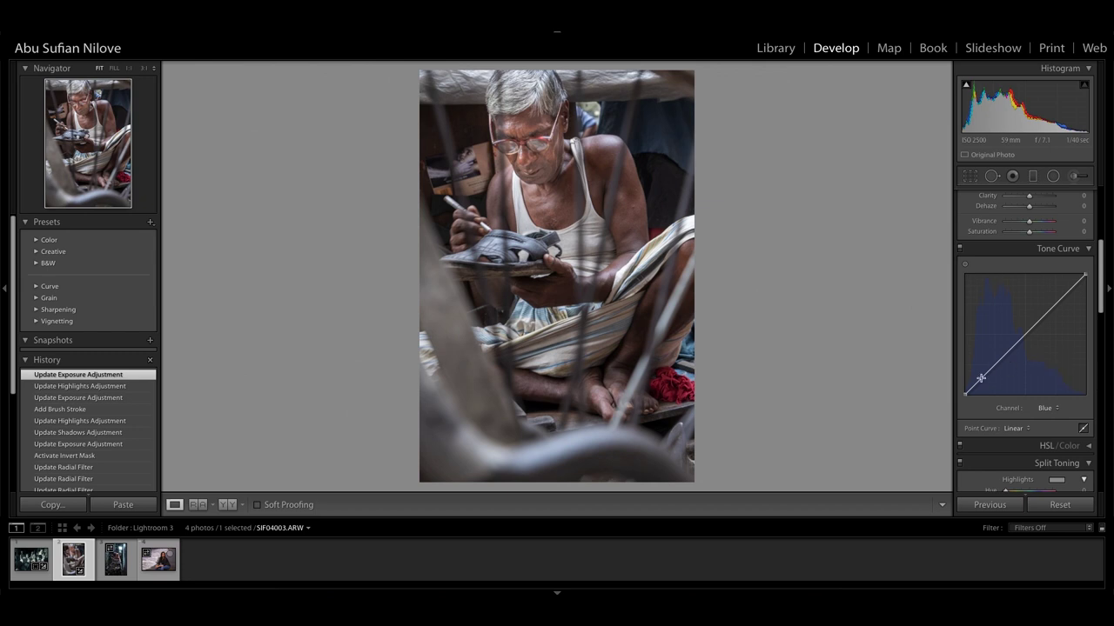
left_click_drag(981, 377, 960, 381)
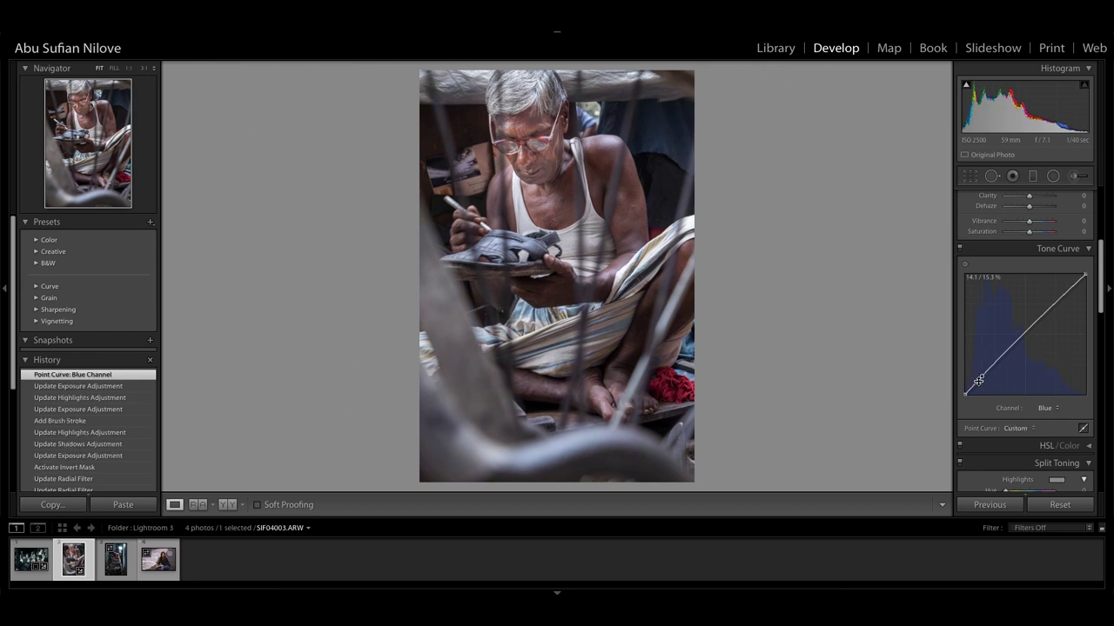
left_click(976, 376)
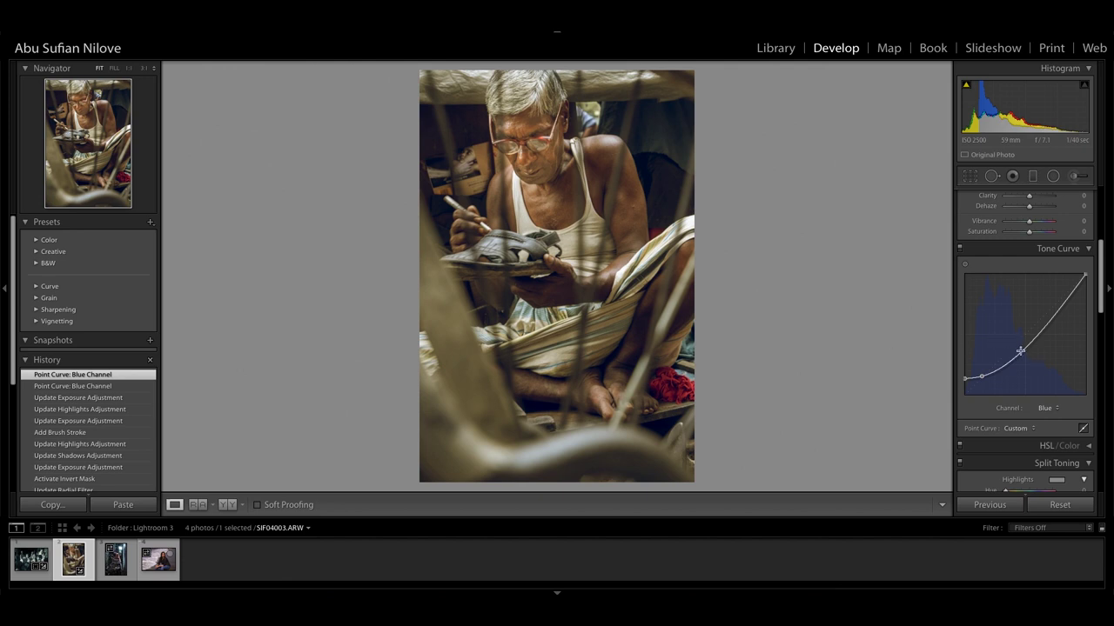
left_click_drag(1019, 351, 1017, 345)
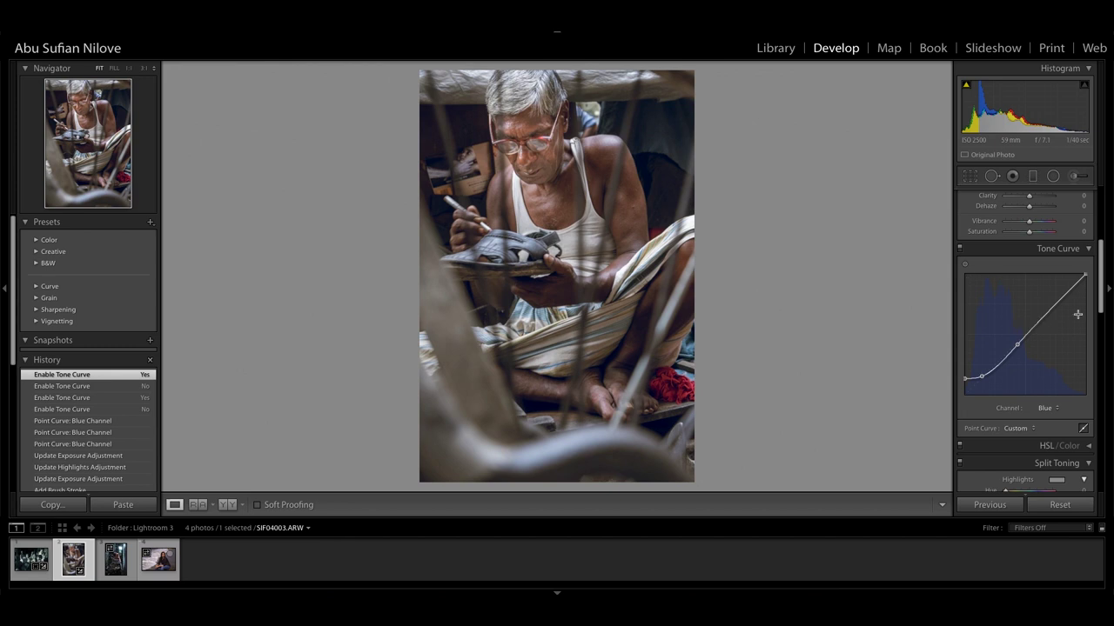
left_click_drag(1102, 297, 1108, 416)
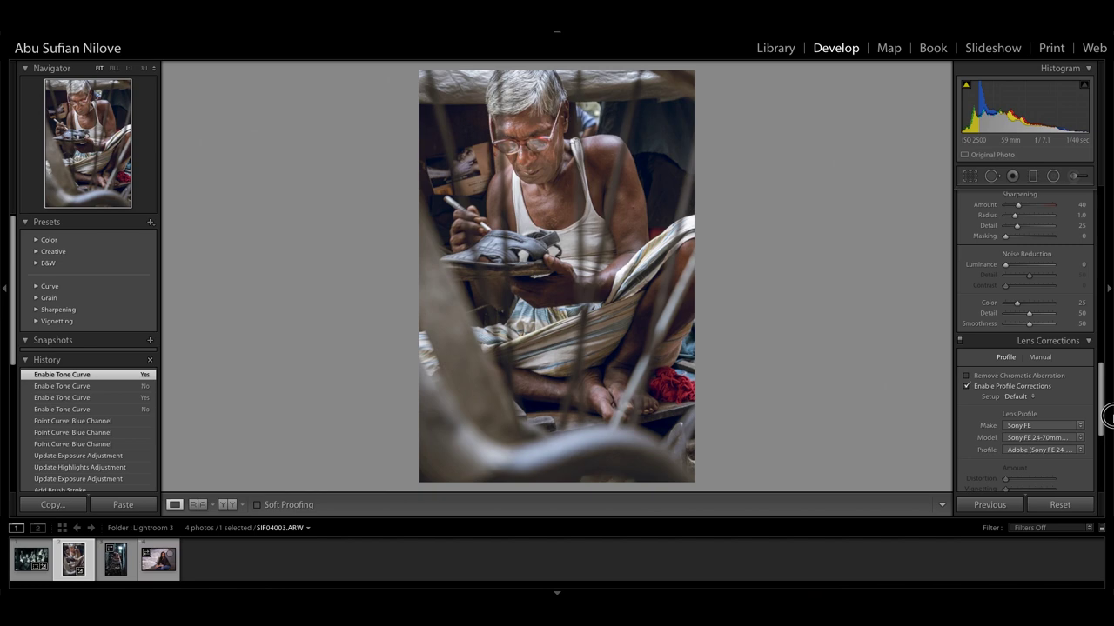
- At 1:1 zoom on the face, set Sharpening Amount 65 with Masking 61
left_click(531, 126)
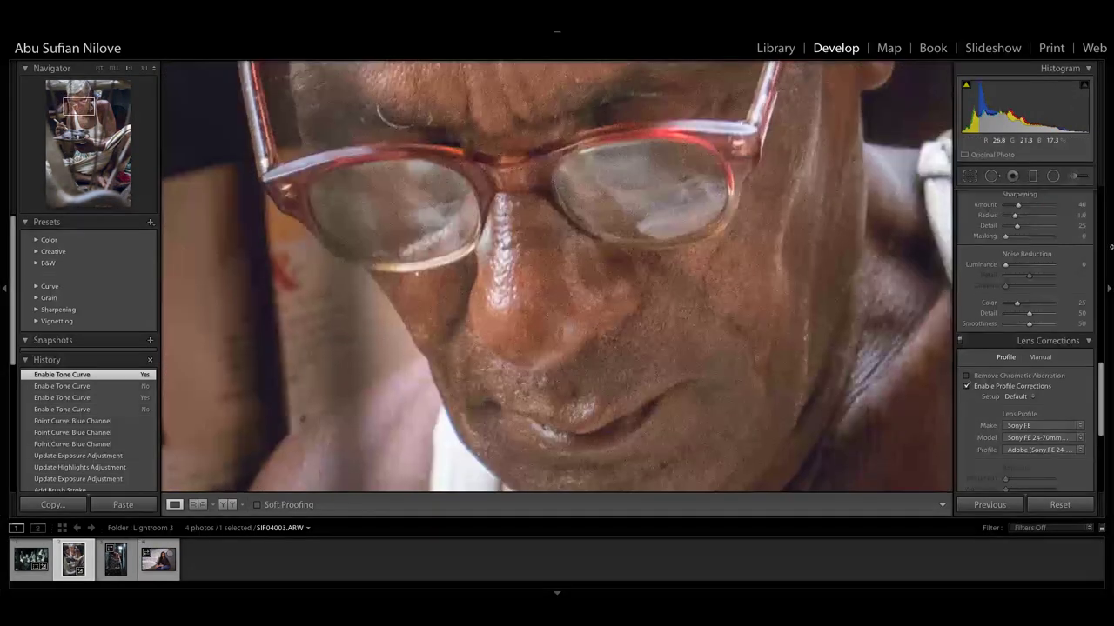
mouse_move(1029, 209)
left_mouse_down()
mouse_move(1009, 237)
mouse_move(1022, 237)
left_mouse_up()
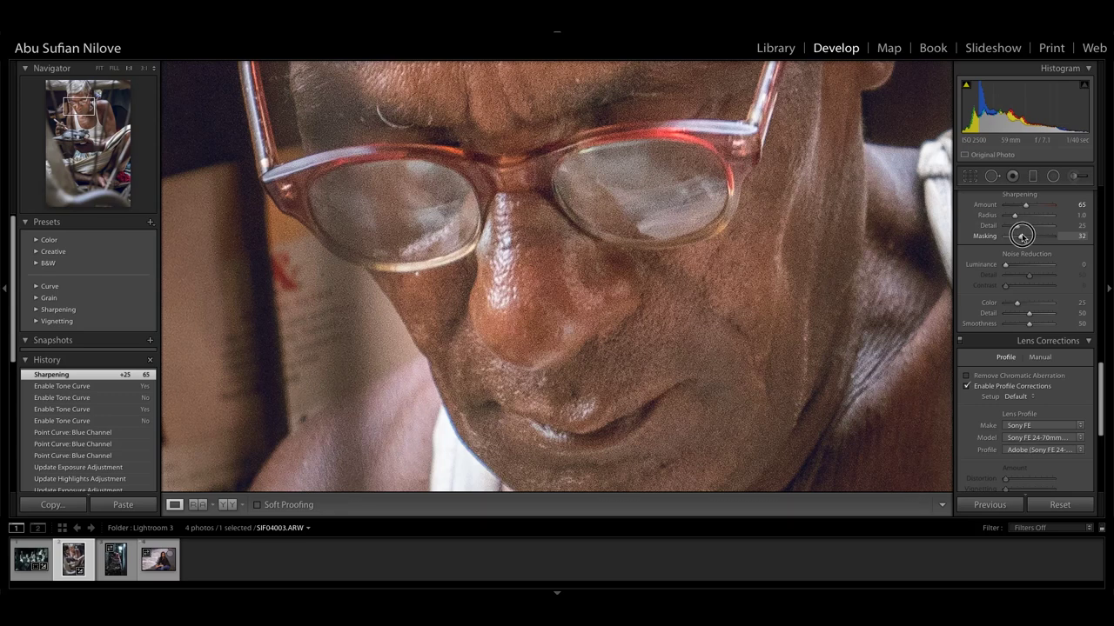
key("alt")
left_click_drag(1022, 236, 1039, 238)
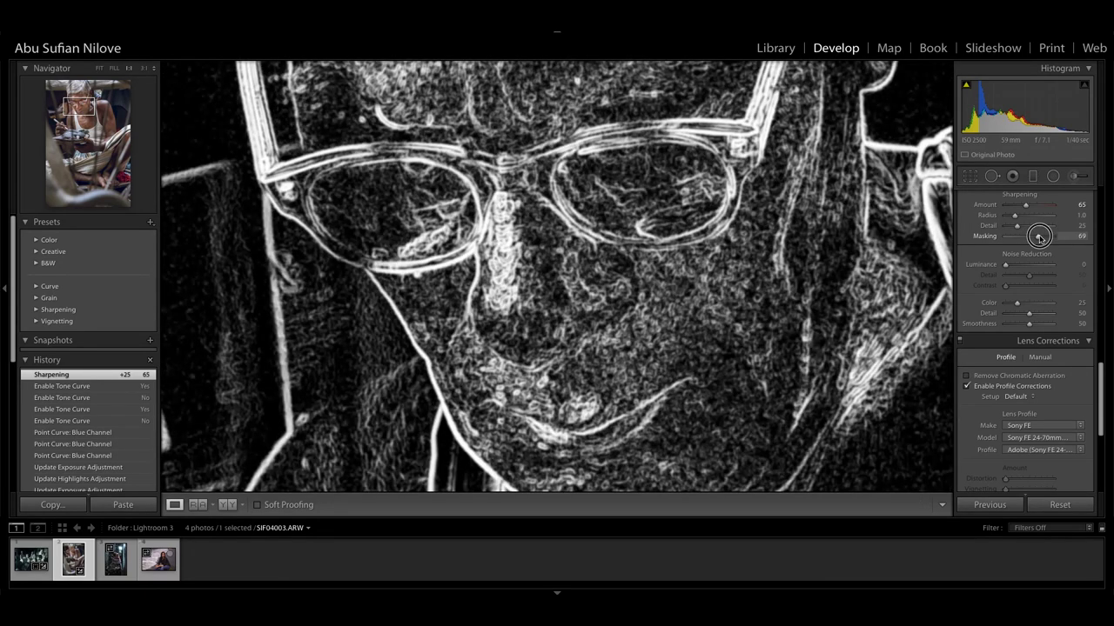
left_click_drag(1038, 237, 1035, 237)
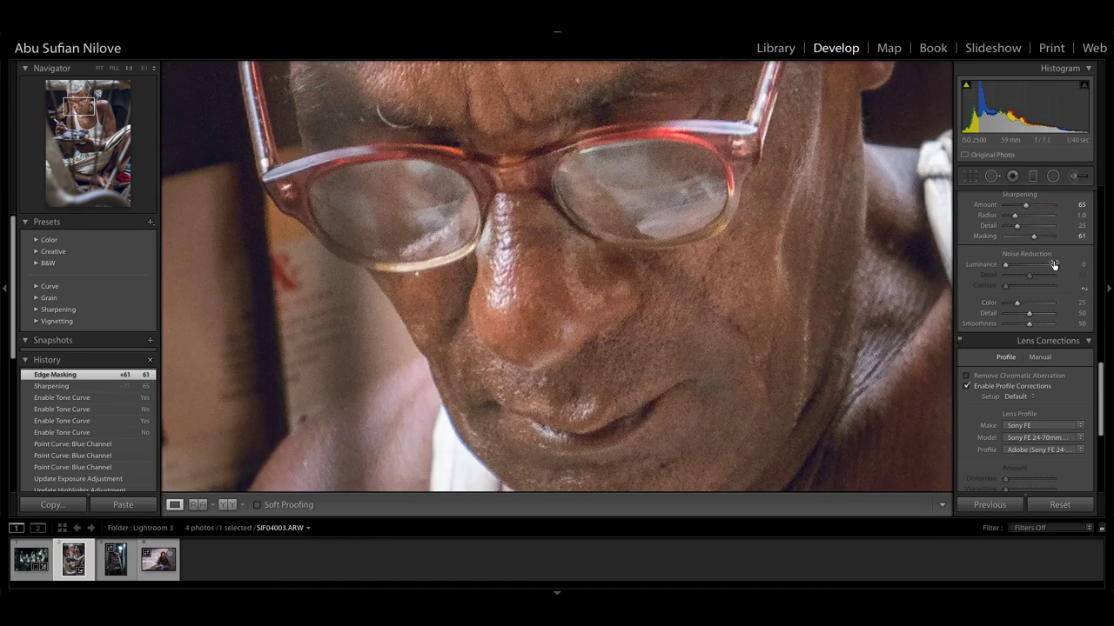
- Set Luminance Noise Reduction to 39, checking the hair and background, then fit the photo
mouse_move(607, 252)
left_mouse_down()
mouse_move(751, 385)
mouse_move(835, 487)
left_mouse_up()
mouse_move(604, 281)
left_mouse_down()
mouse_move(705, 250)
mouse_move(666, 313)
left_mouse_up()
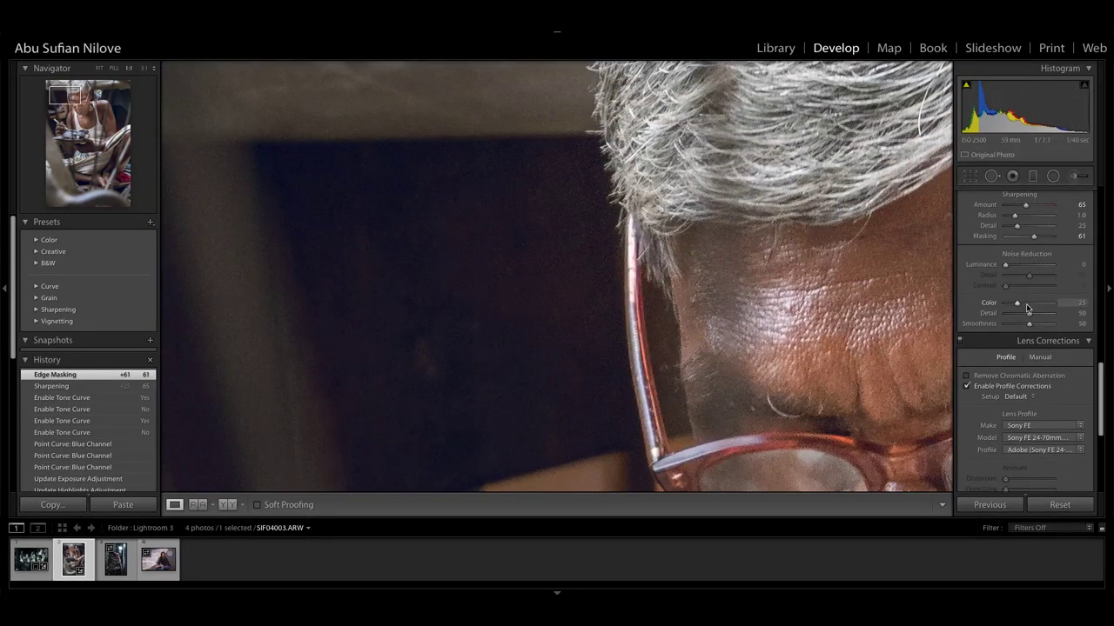
left_click_drag(1007, 264, 1024, 268)
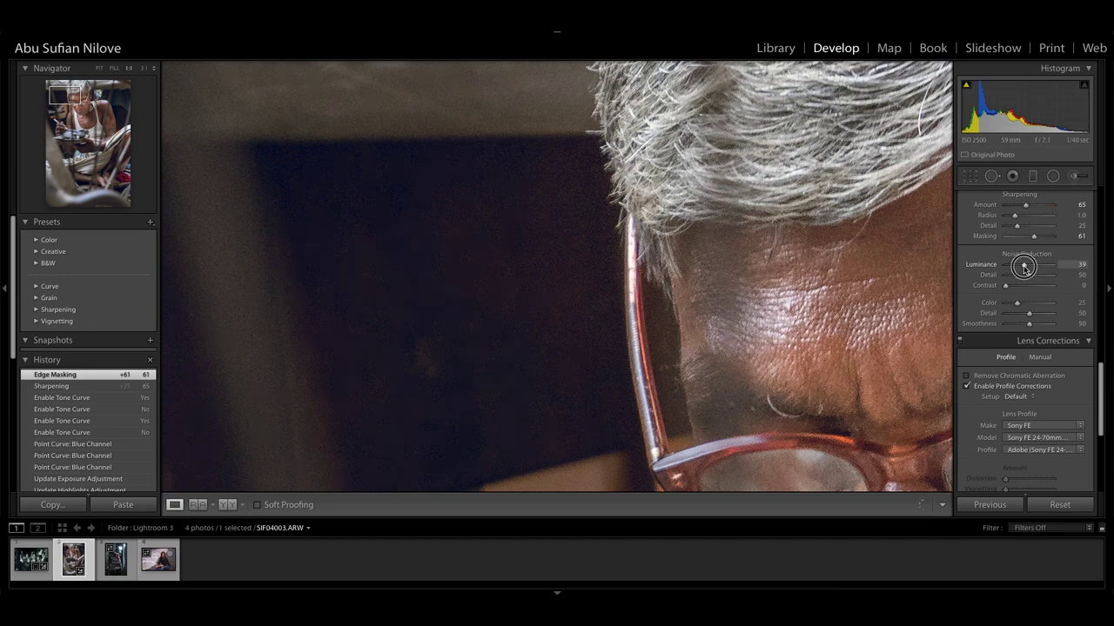
left_click_drag(641, 323, 336, 179)
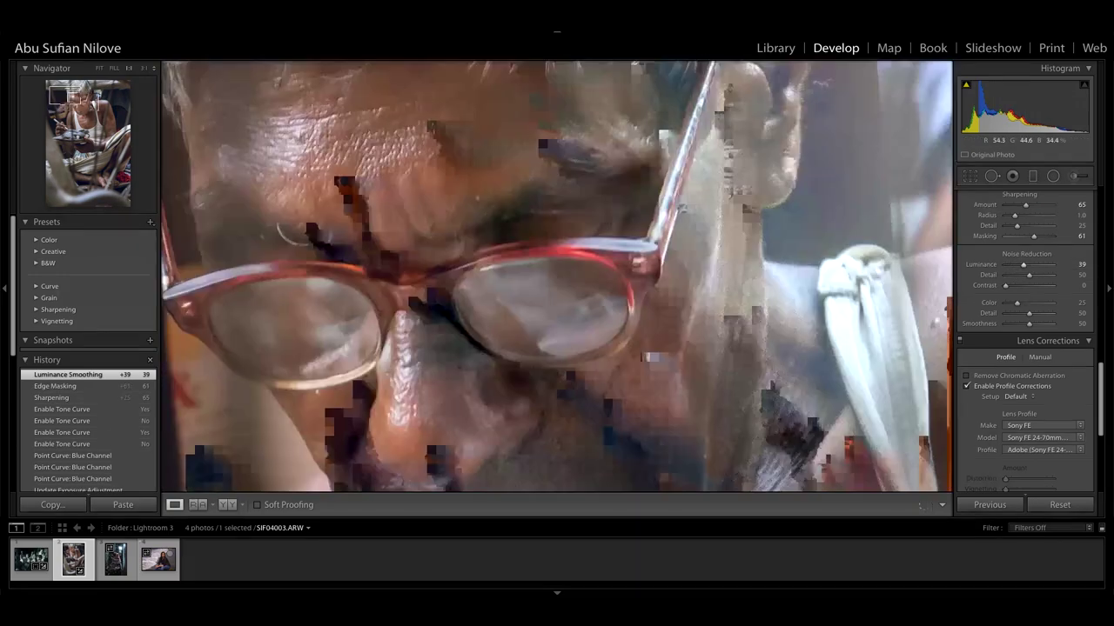
left_click_drag(484, 232, 579, 216)
key("z")
key("z")
key("z")
scroll(1107, 237, "up", 5)
scroll(1106, 237, "up", 3)
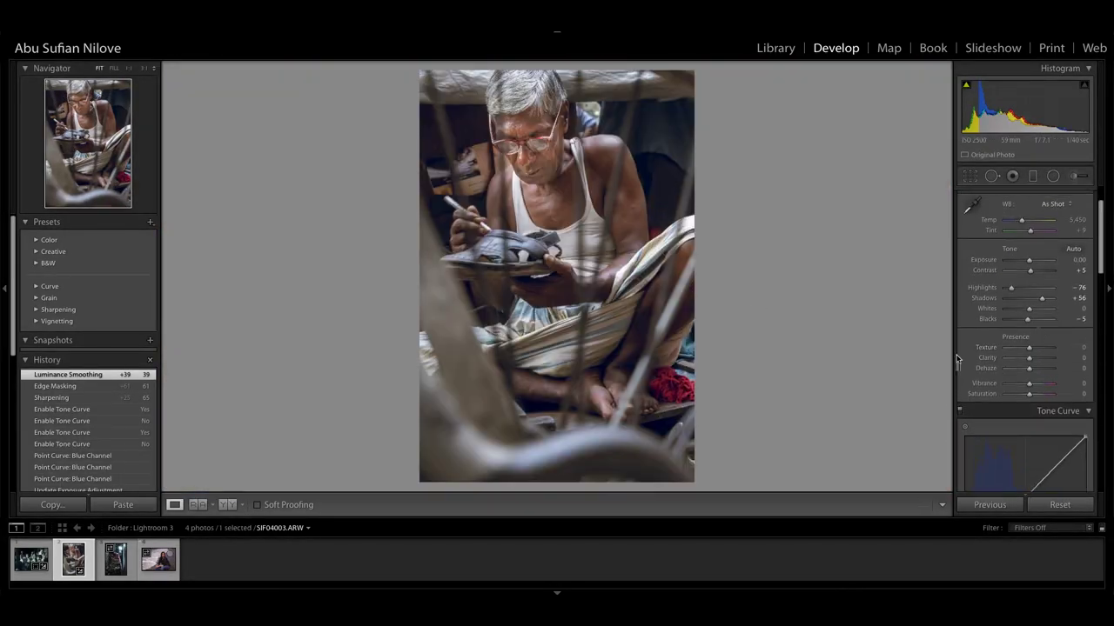
- Add Texture +9 and a post-crop vignette of Amount -12, Midpoint 28, Feather 86
left_click_drag(1028, 348, 1031, 348)
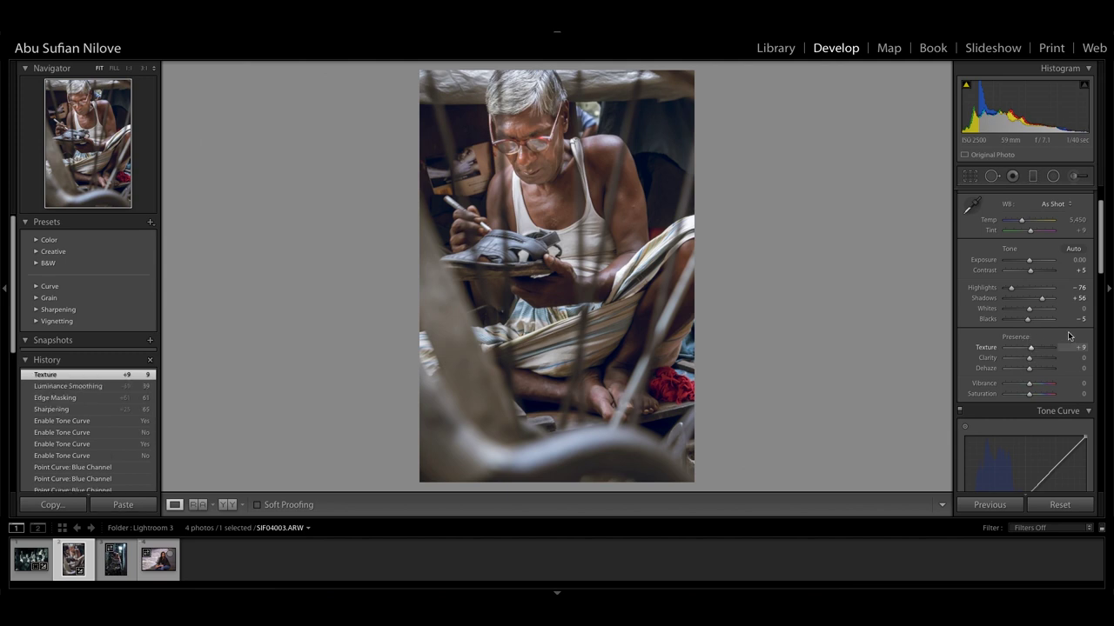
left_click_drag(1102, 265, 1110, 456)
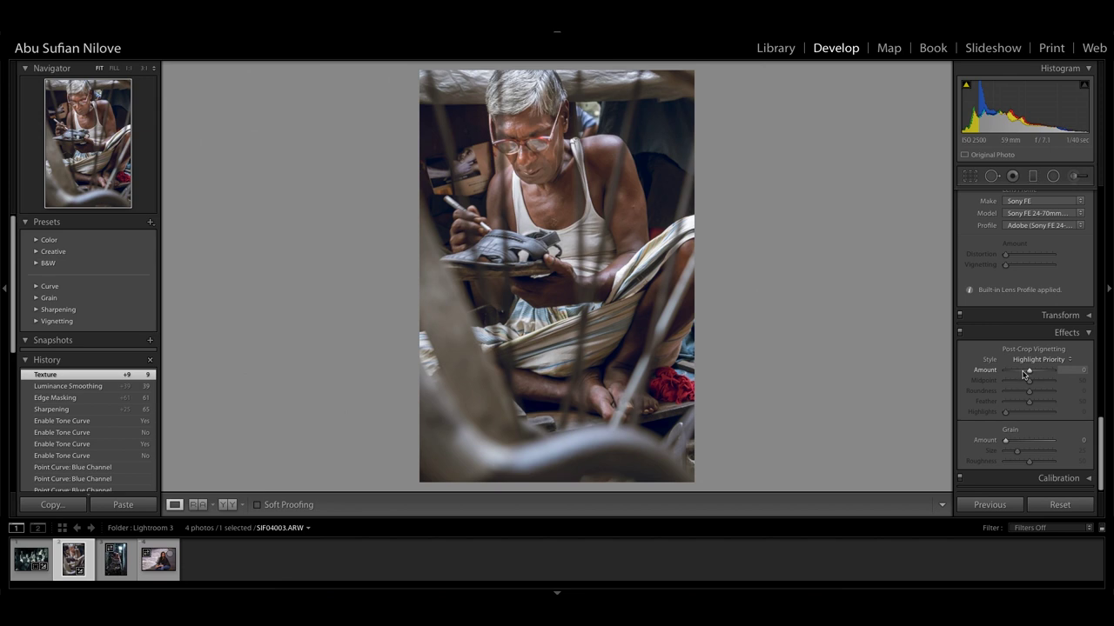
left_click_drag(1026, 372, 1023, 372)
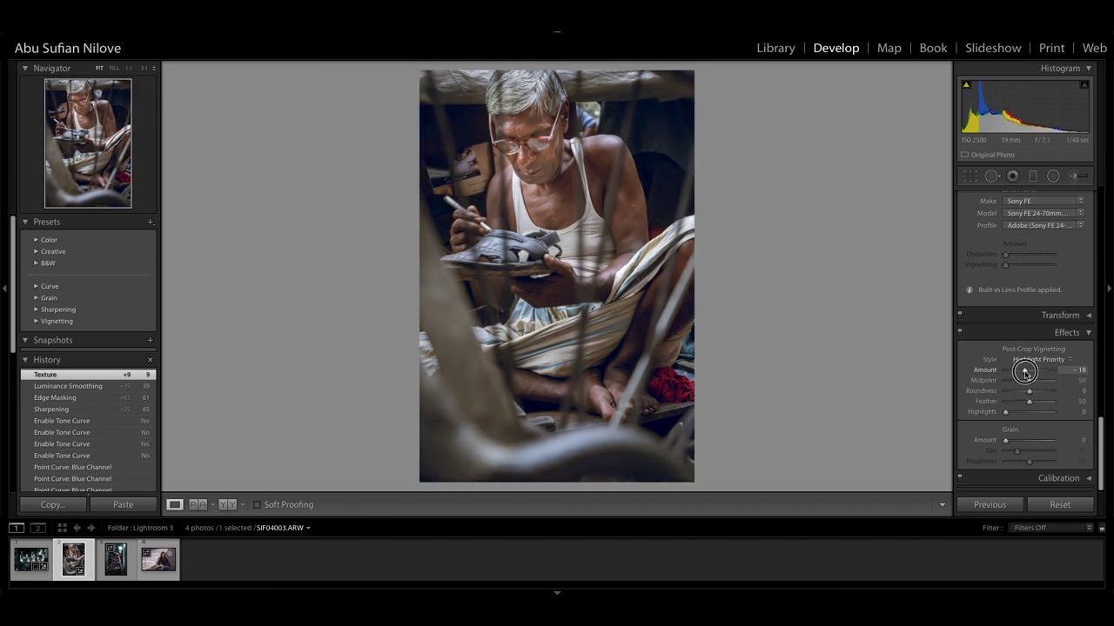
left_click_drag(1024, 373, 1047, 407)
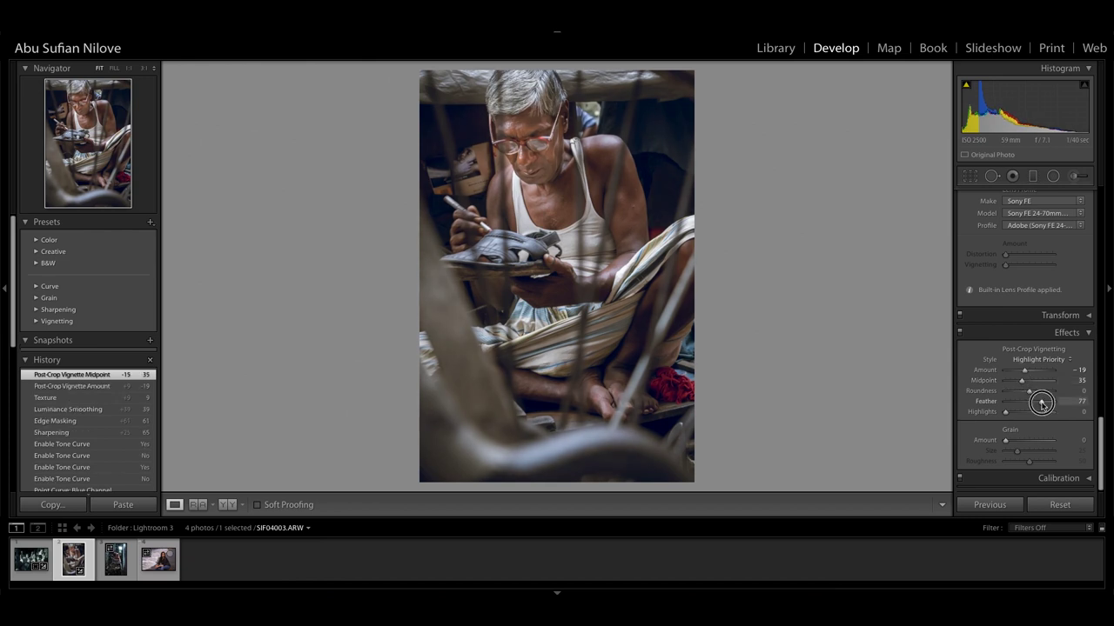
left_click_drag(1025, 371, 1018, 381)
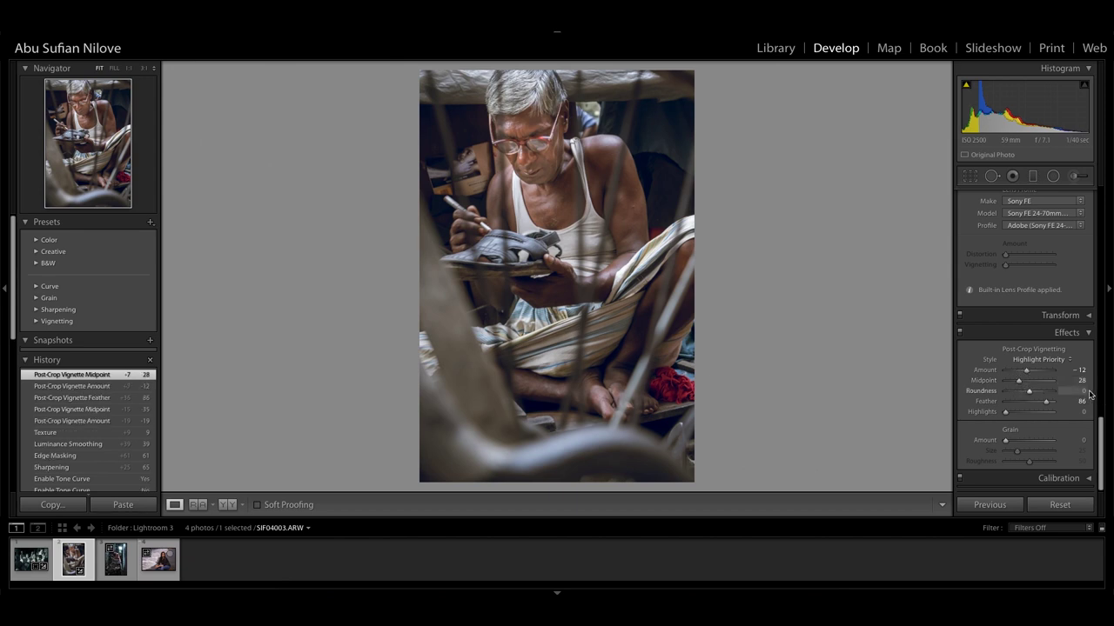
- Compare the edited shoemaker photo with the original in Before/After view
left_click(225, 506)
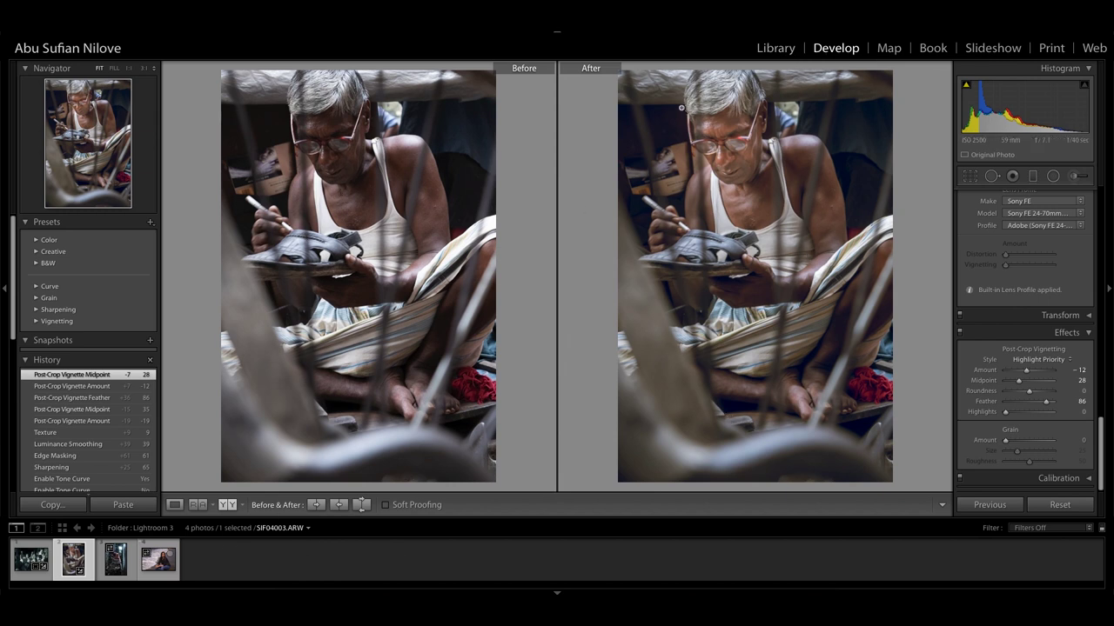
left_click(174, 504)
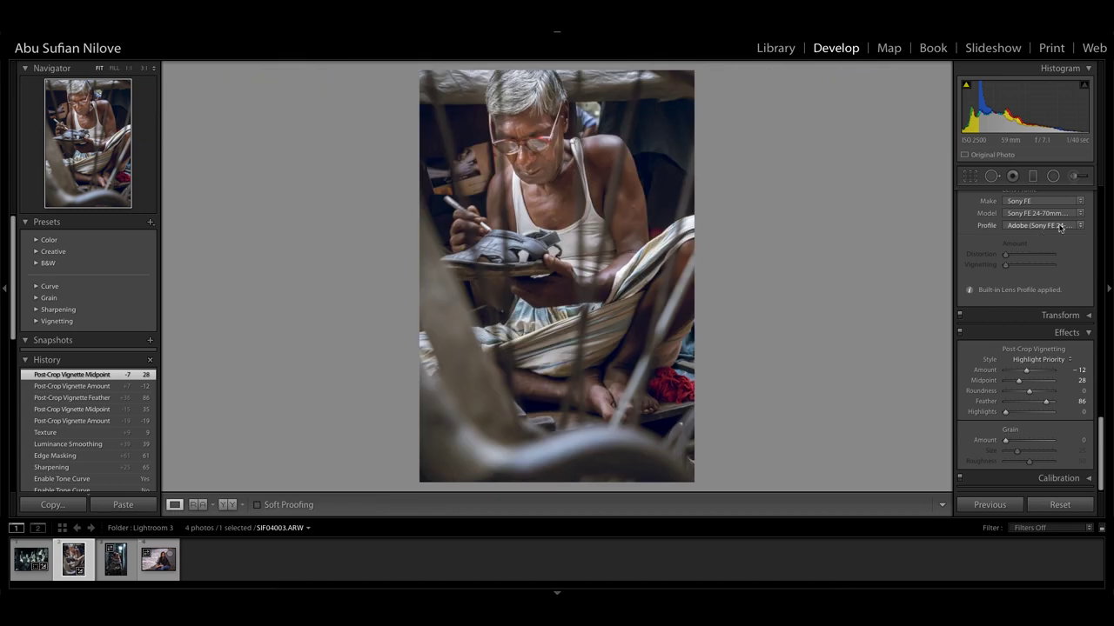
left_click_drag(1102, 448, 1100, 174)
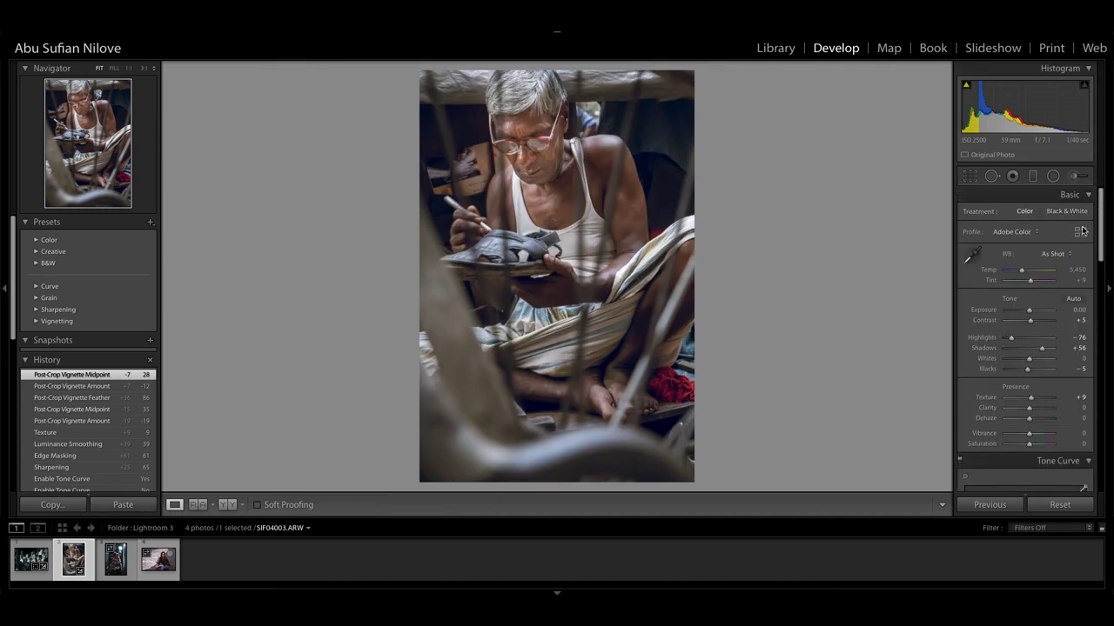
- Apply the B&W Orange Filter profile from the B&W profile group to the shoemaker photo
left_click(1080, 231)
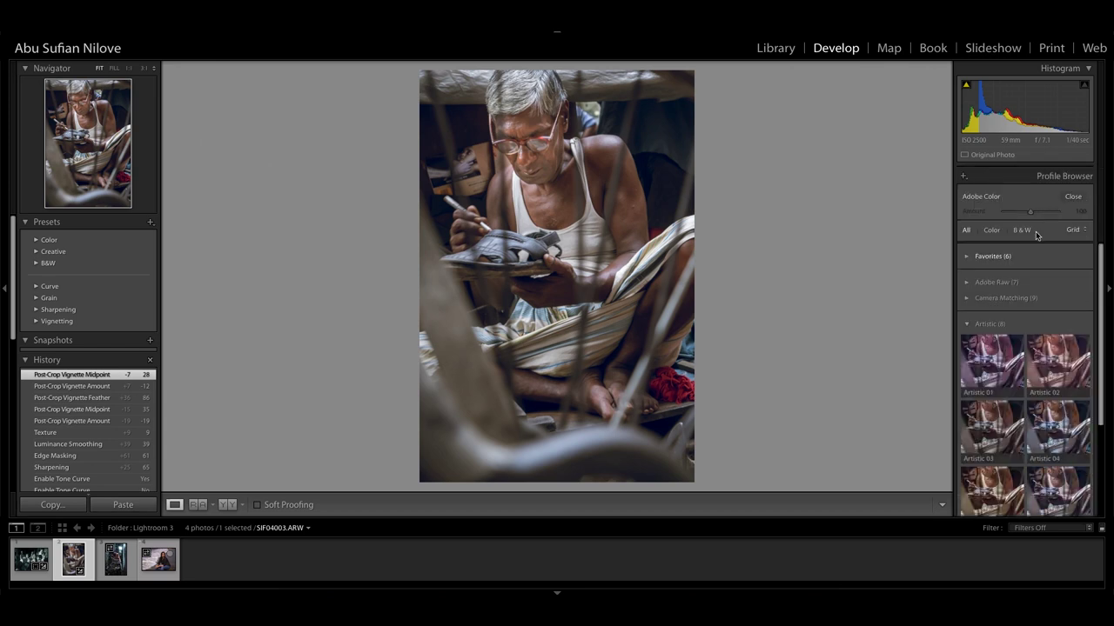
left_click(1022, 231)
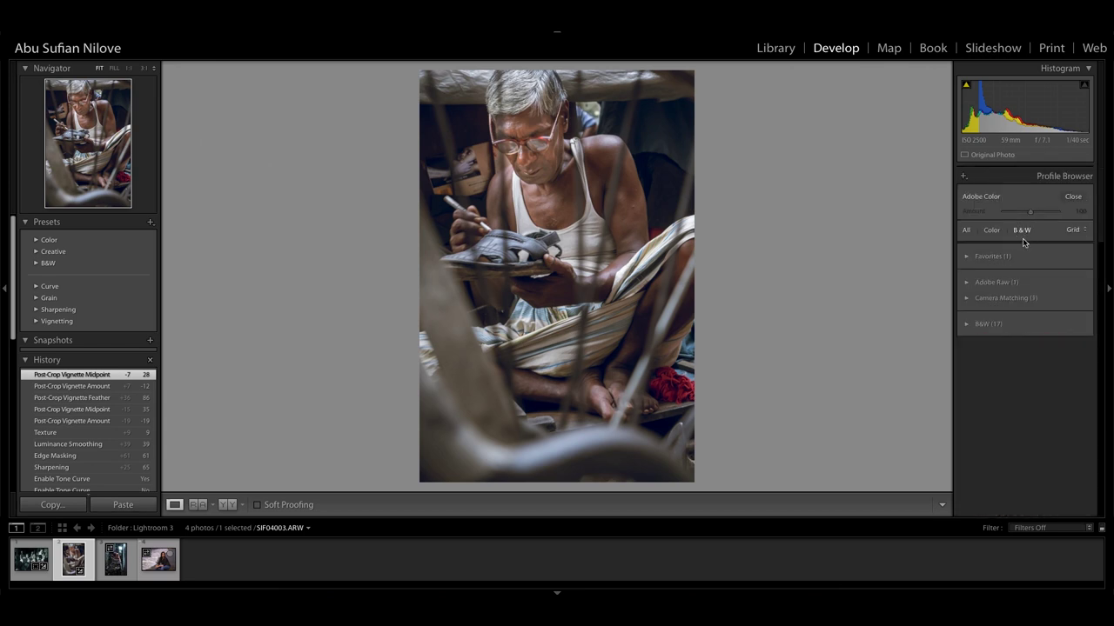
left_click(965, 324)
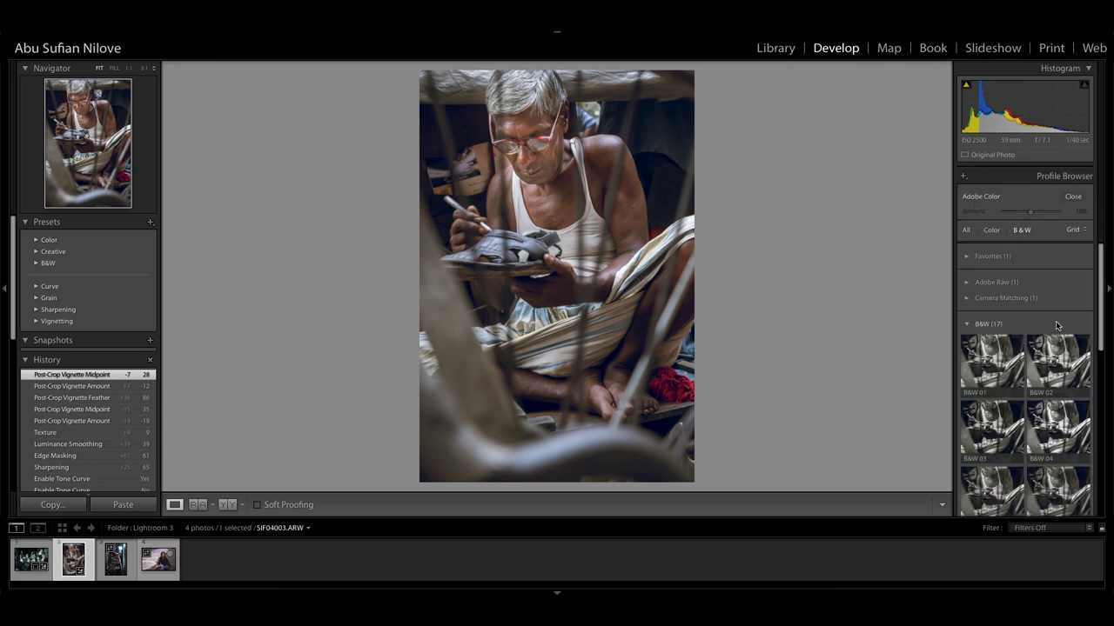
left_click_drag(1102, 311, 1100, 483)
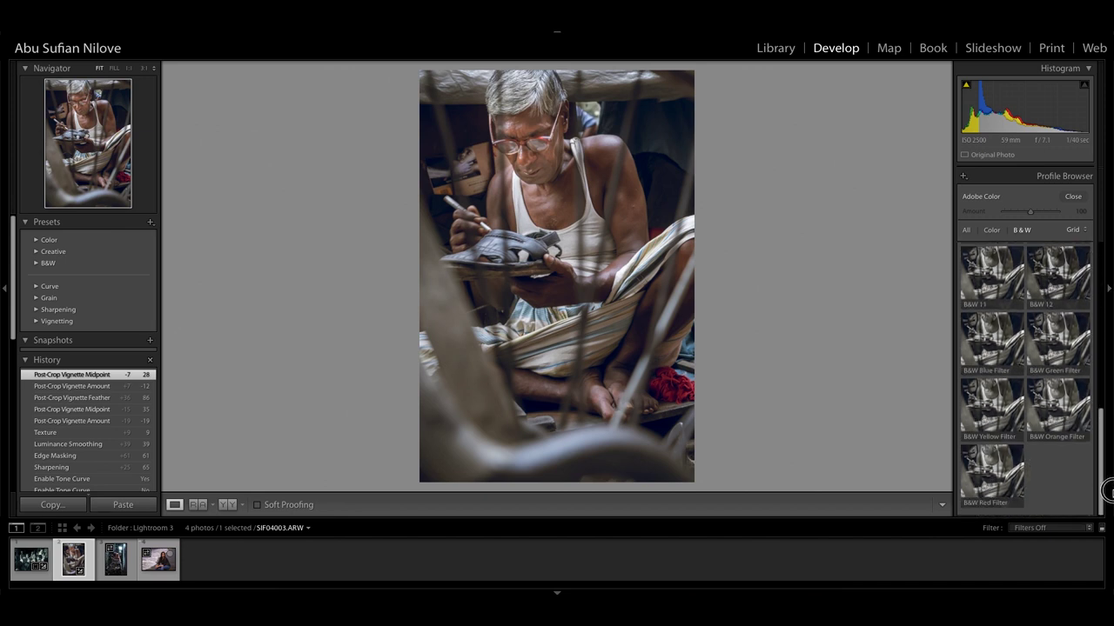
left_click(983, 484)
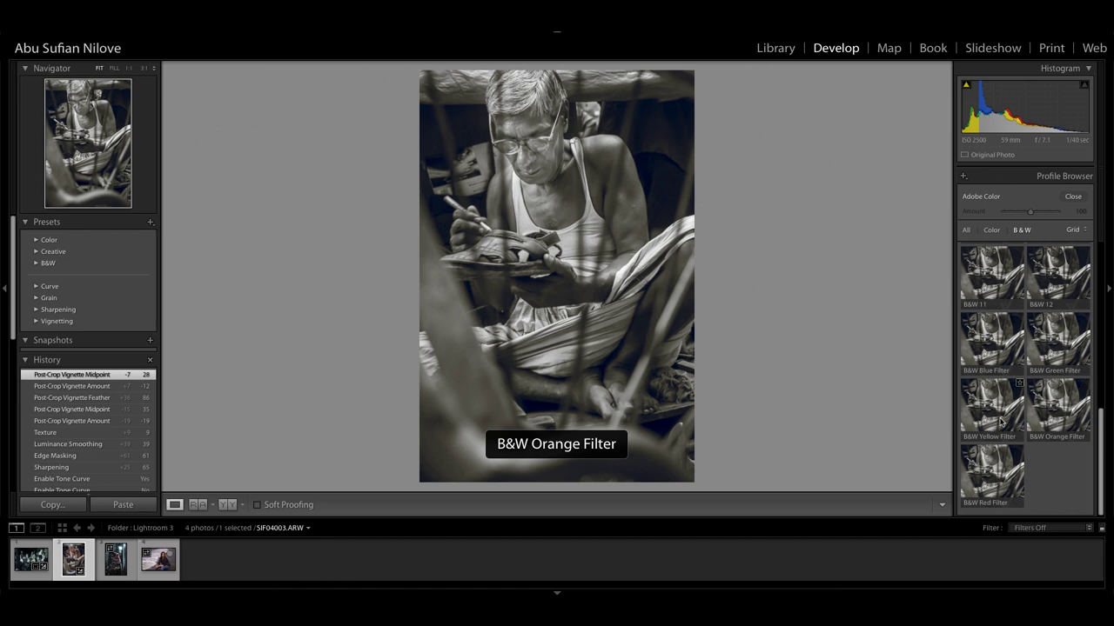
left_click(1044, 415)
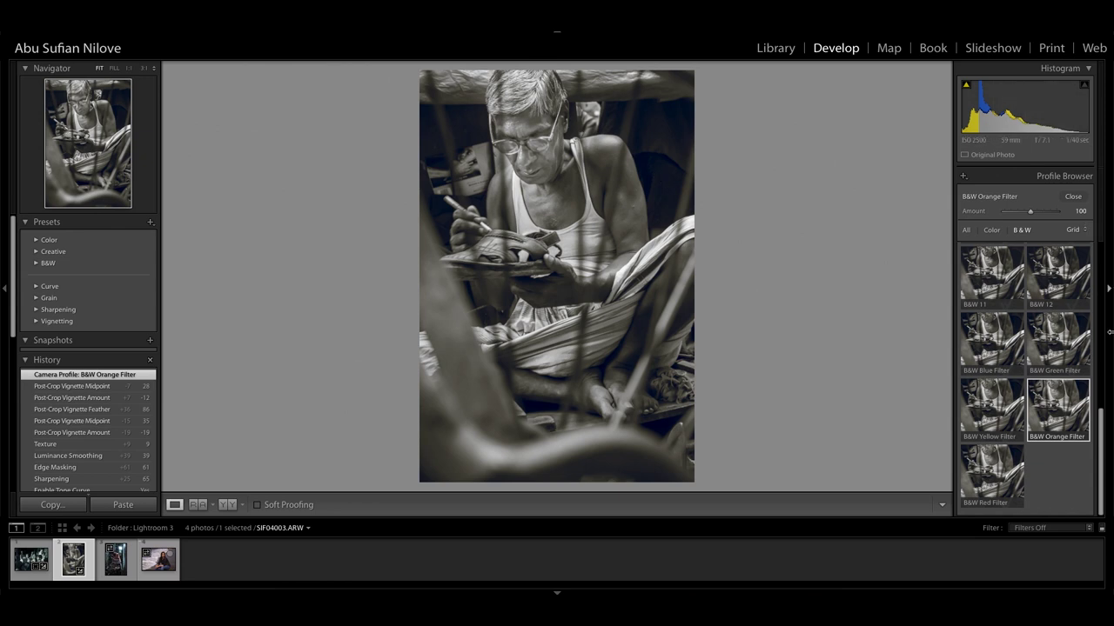
left_click(1084, 196)
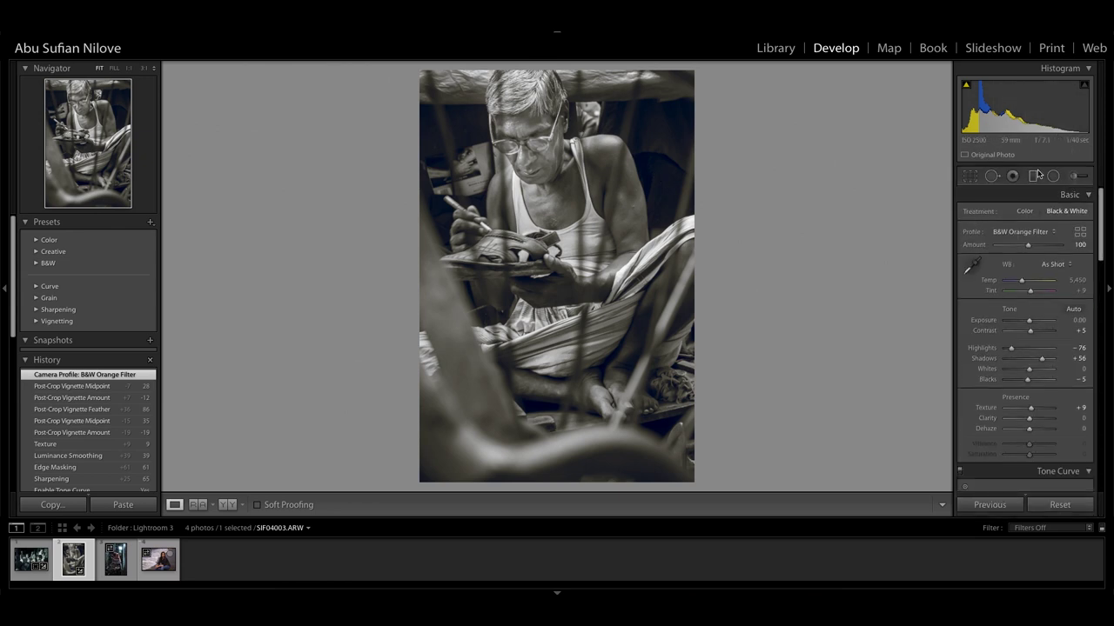
left_click(1053, 176)
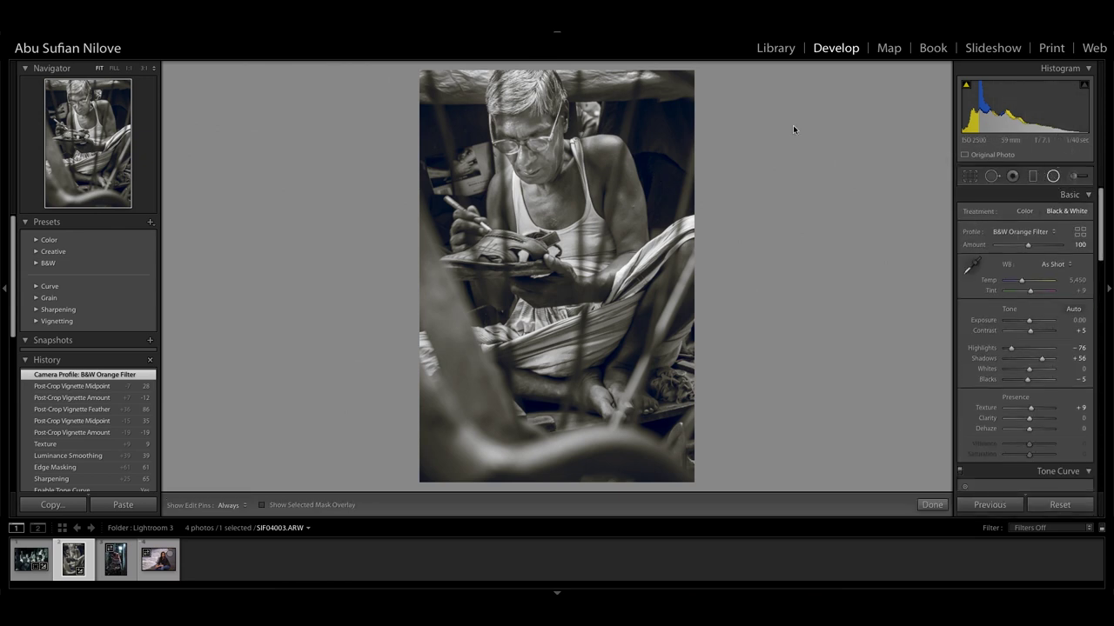
- Slightly lower the exposure of the radial filter over the man's head
left_click(518, 101)
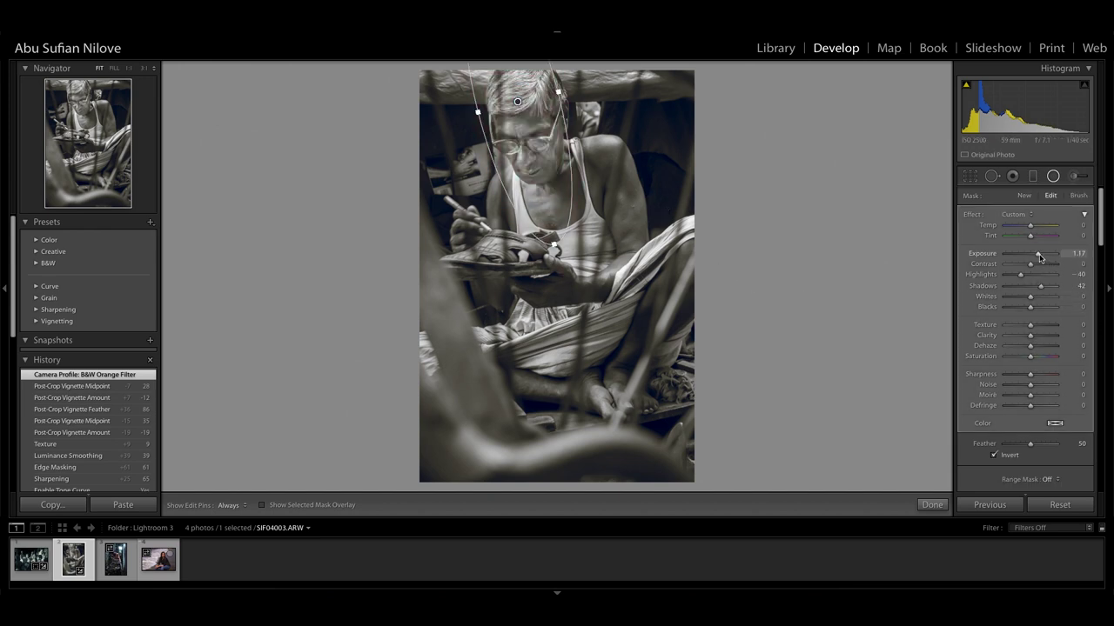
left_click_drag(1038, 257, 1035, 258)
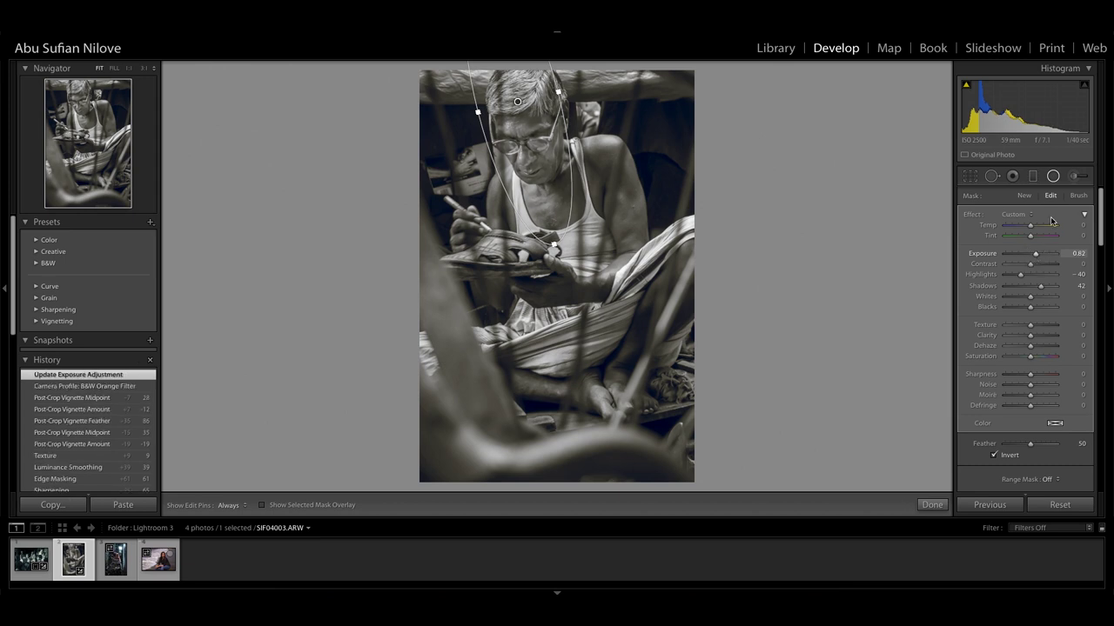
left_click(1053, 175)
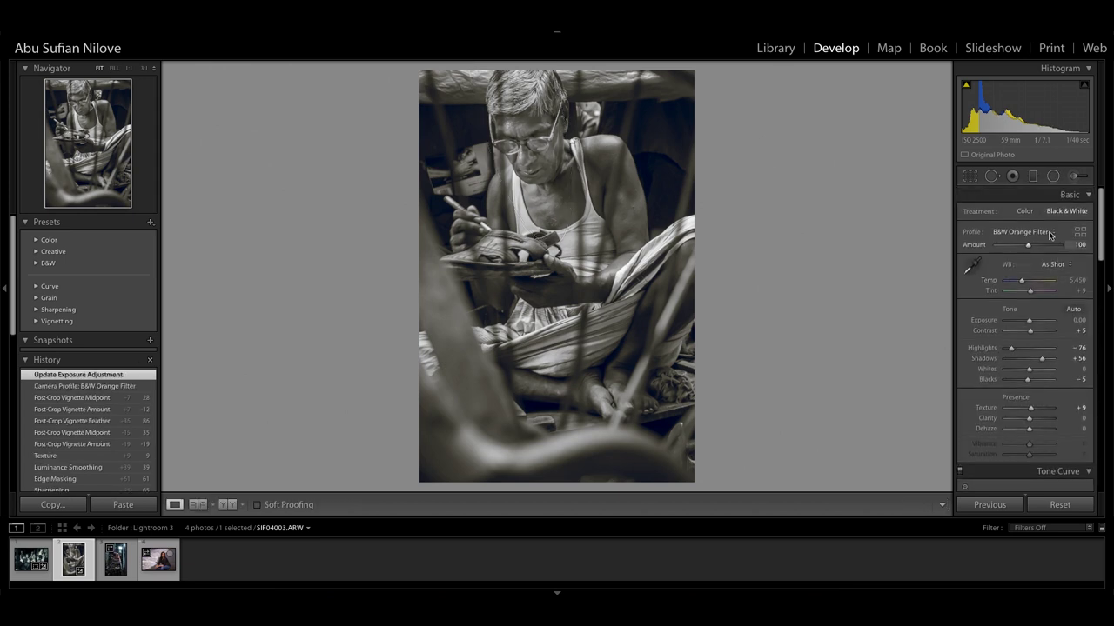
- Confirm the black-and-white look, then advance to the boy-at-engine photo
left_click(1025, 211)
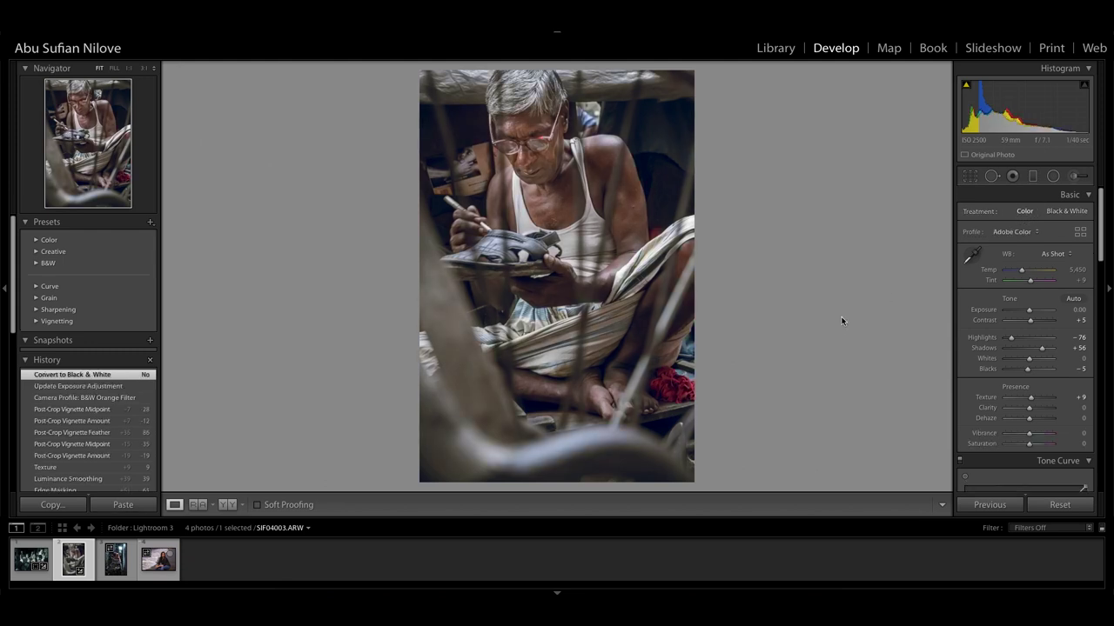
left_click(1067, 212)
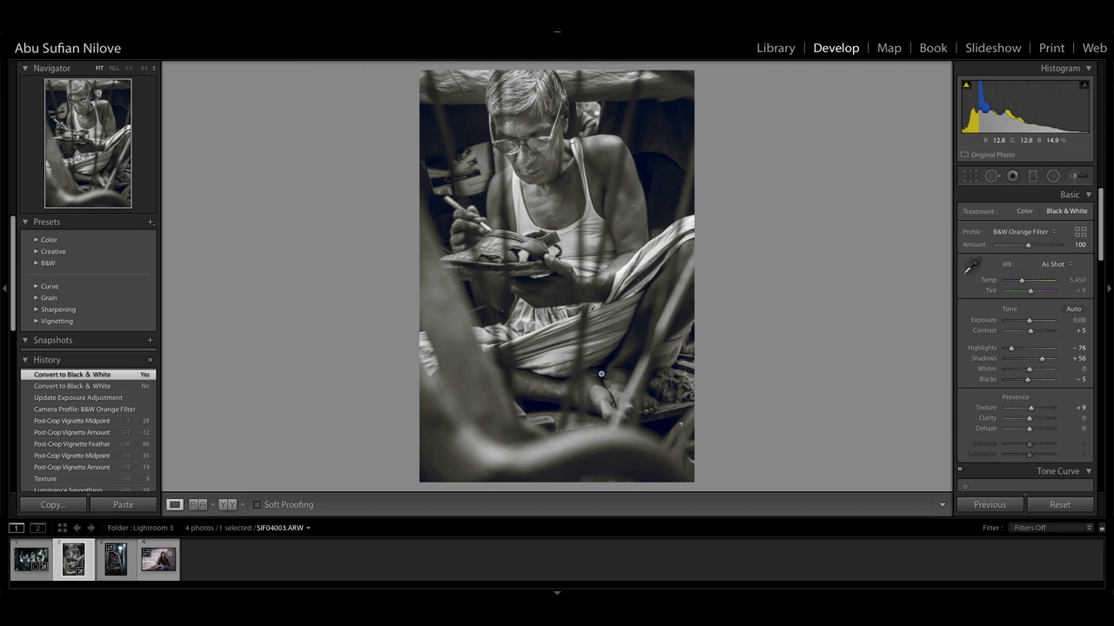
key("Right")
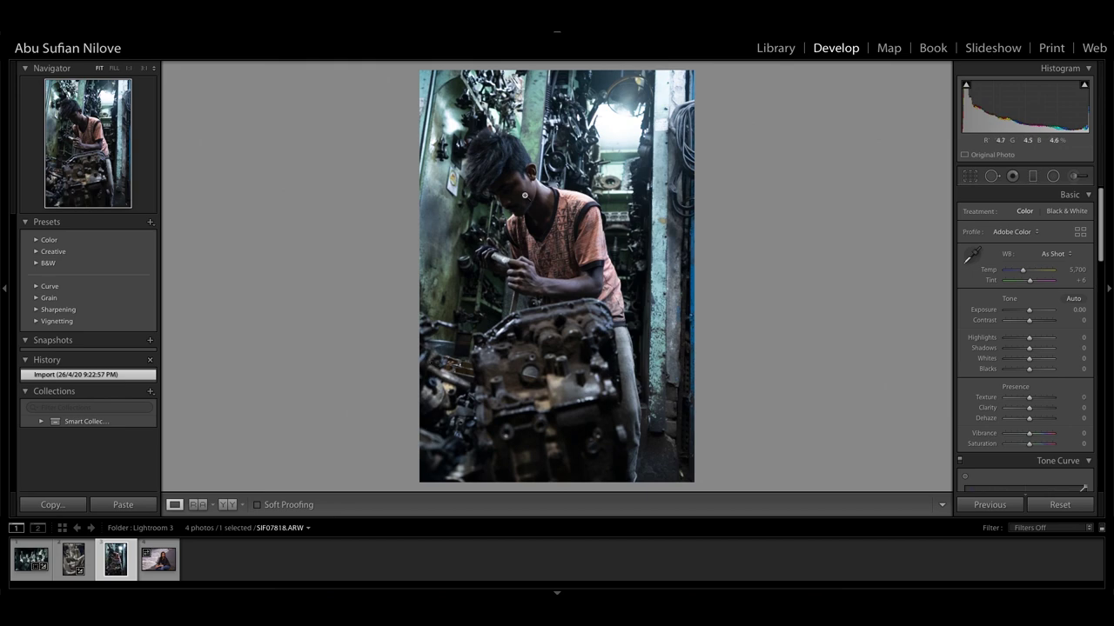
left_click(498, 193)
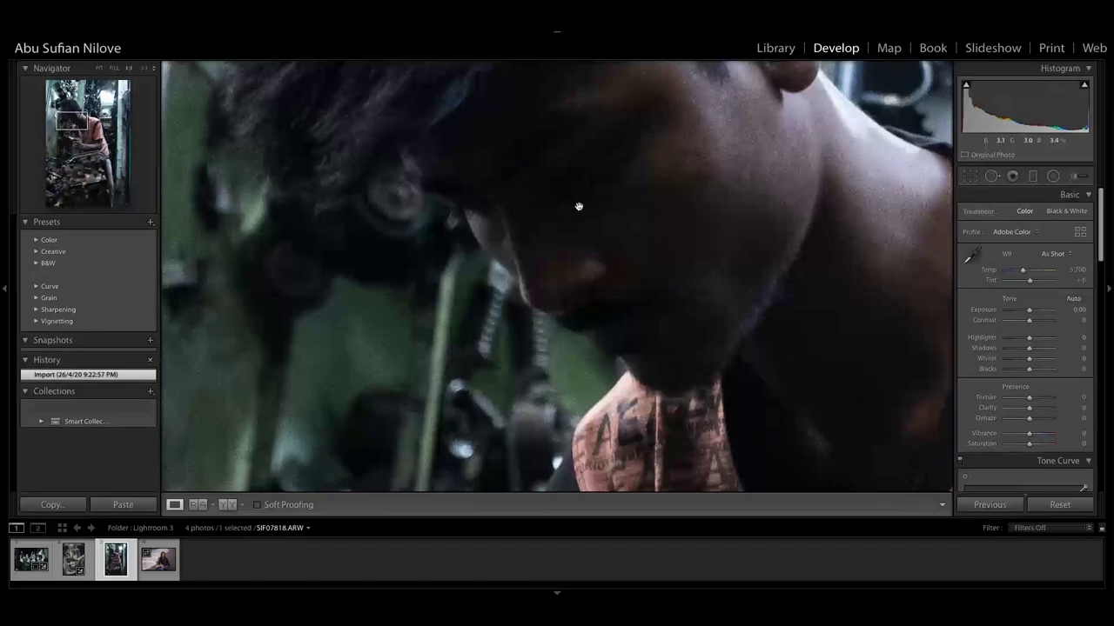
mouse_move(573, 267)
left_mouse_down()
mouse_move(569, 199)
mouse_move(624, 385)
mouse_move(388, 219)
mouse_move(404, 223)
left_mouse_up()
left_click(404, 223)
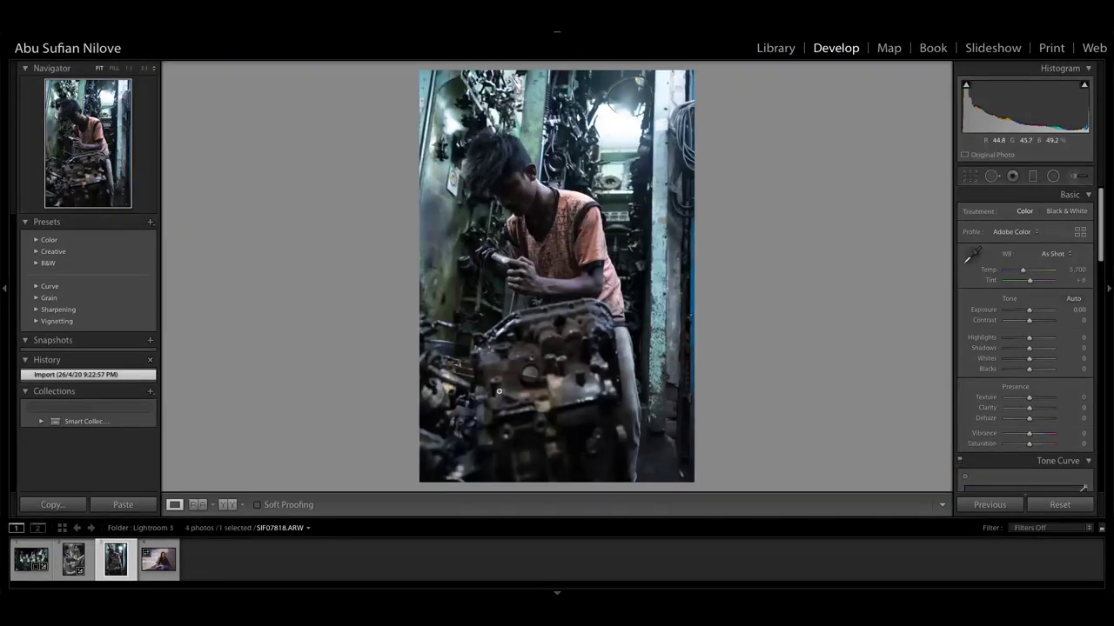
left_click(505, 192)
mouse_move(505, 189)
left_mouse_down()
mouse_move(679, 323)
mouse_move(636, 244)
mouse_move(601, 293)
mouse_move(588, 239)
left_mouse_up()
left_click_drag(566, 313, 626, 202)
left_click_drag(572, 284, 640, 166)
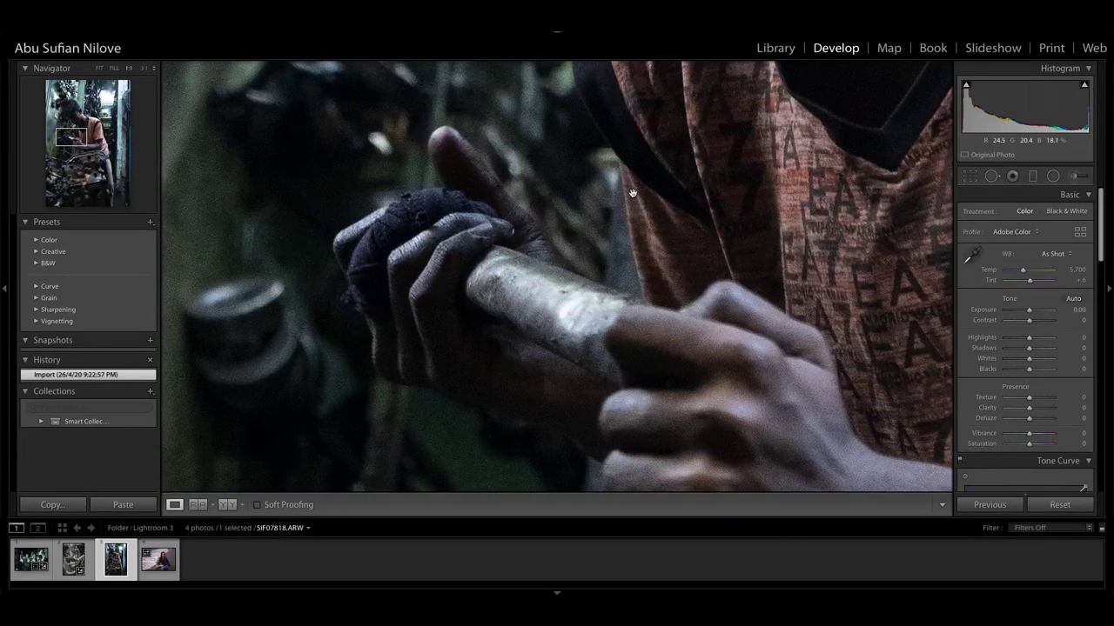
left_click(633, 194)
left_click(736, 240)
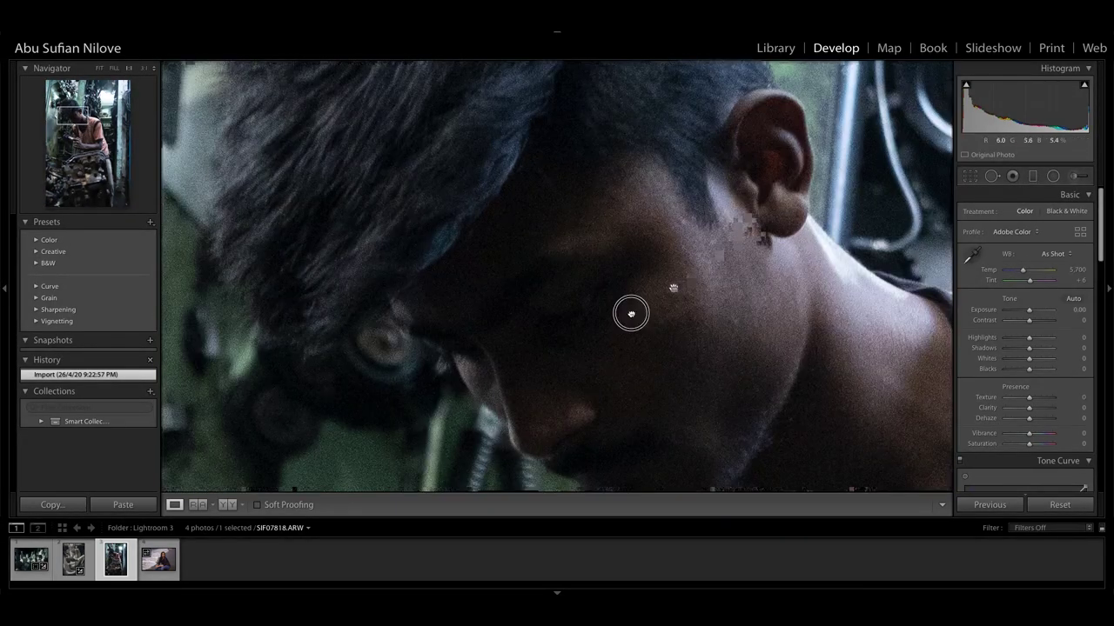
mouse_move(756, 278)
left_mouse_down()
mouse_move(409, 246)
mouse_move(489, 301)
left_mouse_up()
left_click_drag(543, 231, 521, 349)
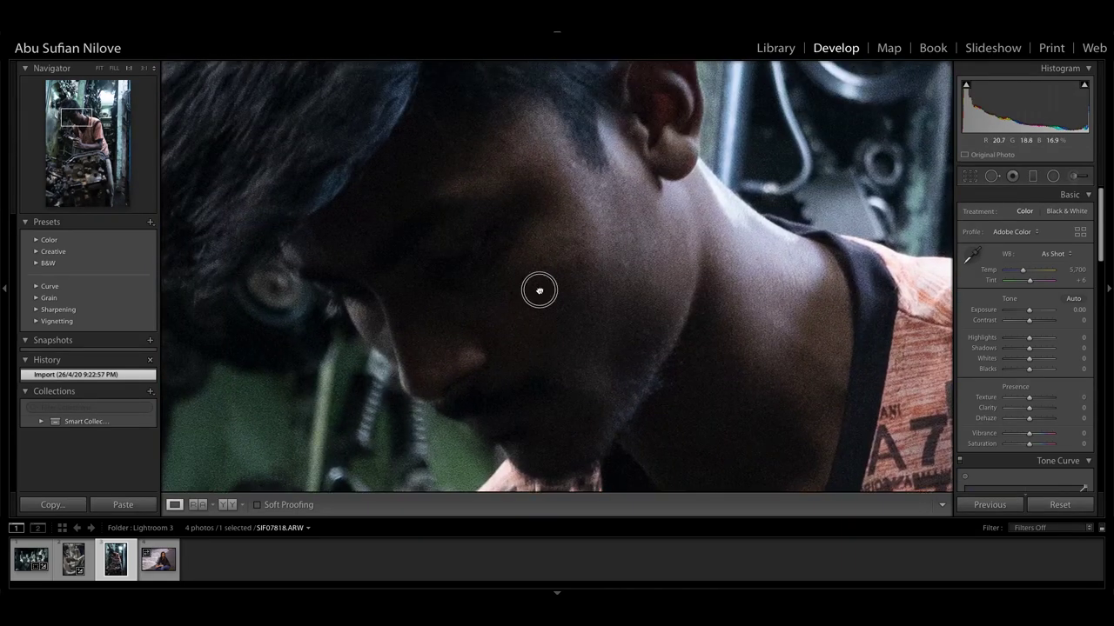
left_click(756, 308)
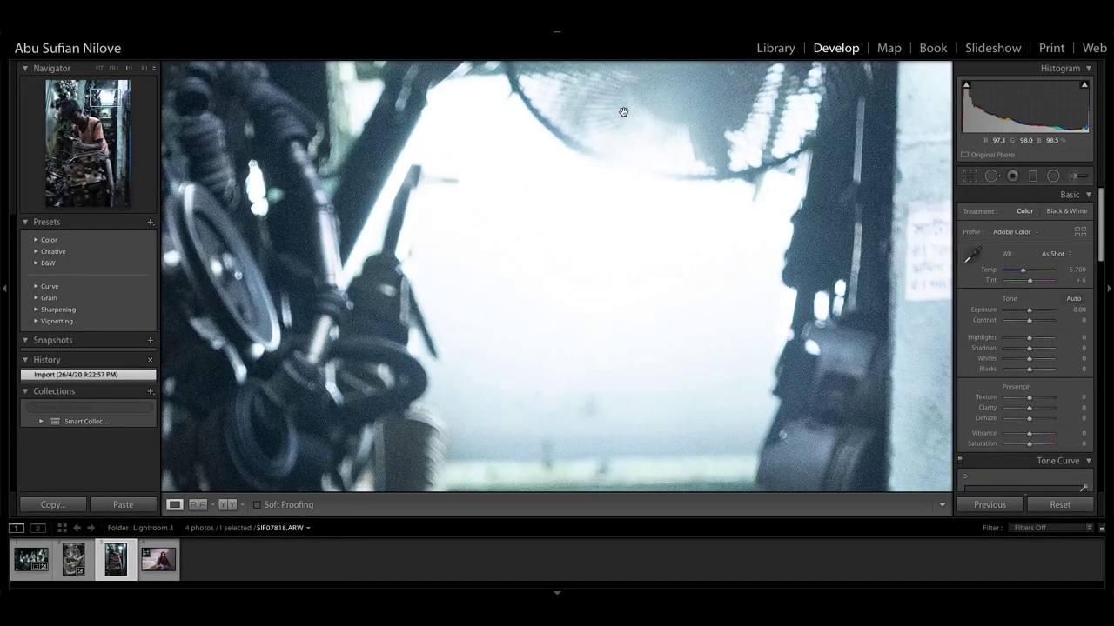
left_click(622, 110)
left_click(567, 221)
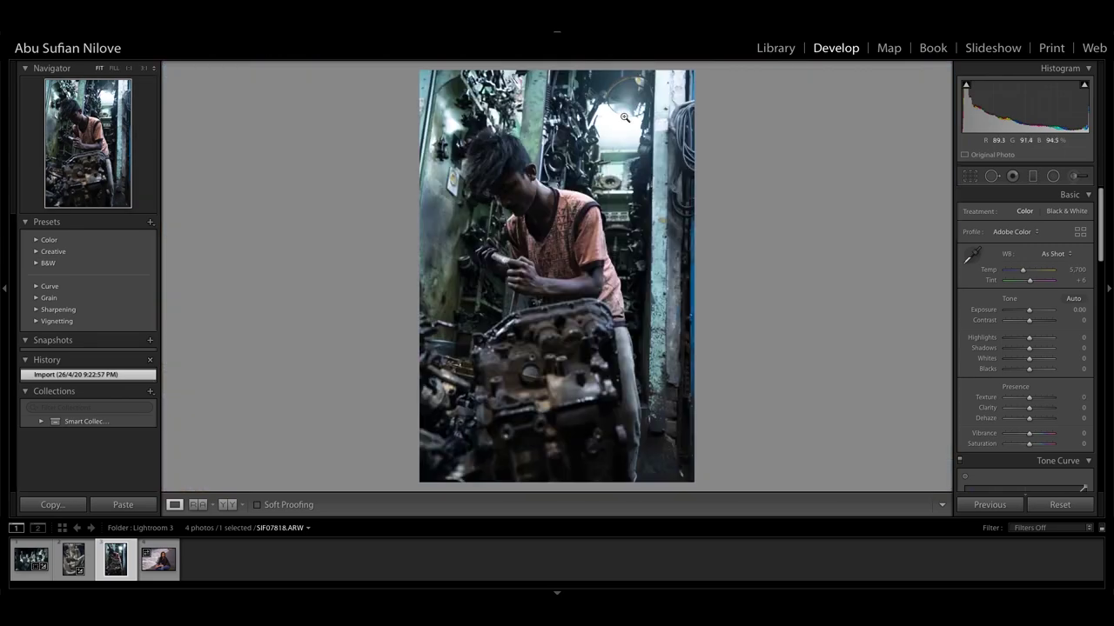
left_click(536, 185)
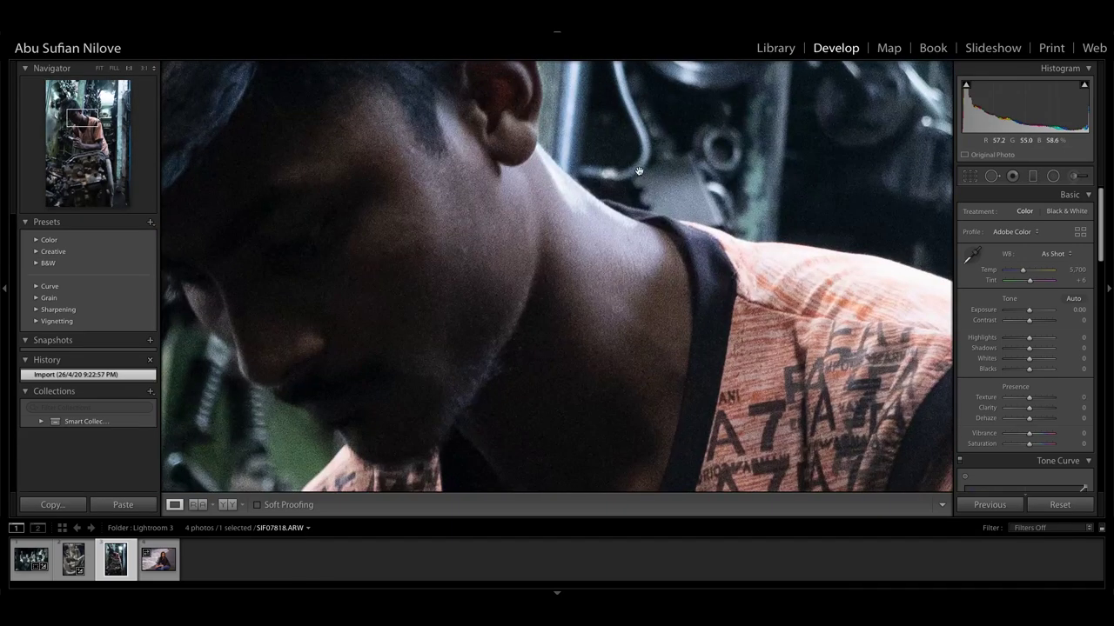
left_click(604, 195)
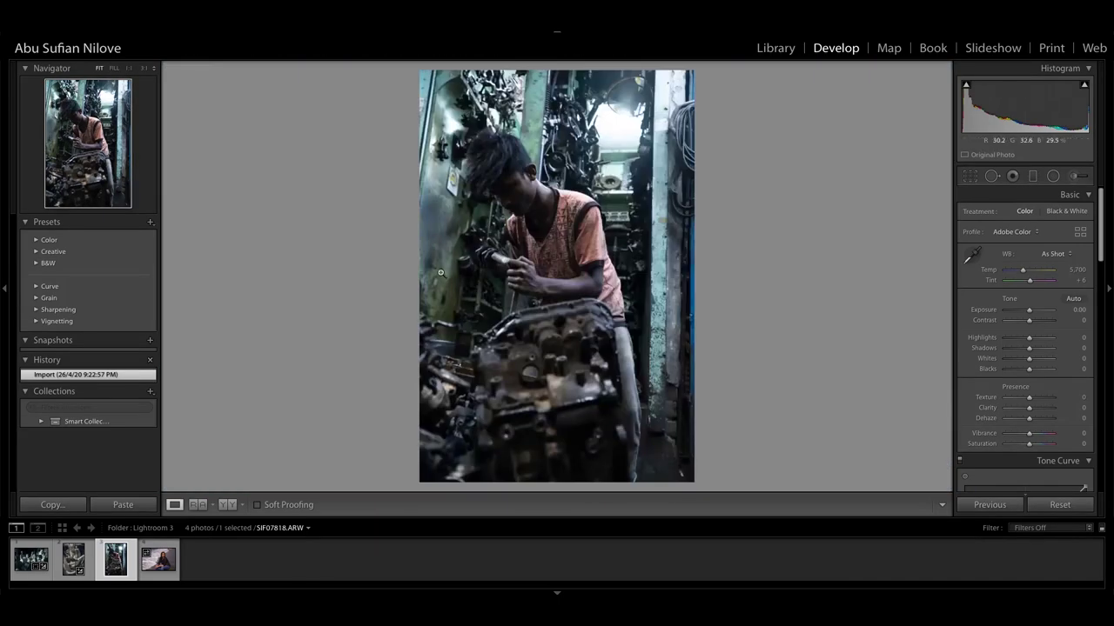
left_click(497, 202)
left_click(537, 206)
- Straighten the photo to a -1.88° angle and crop the bottom-right corner inward
left_click(970, 177)
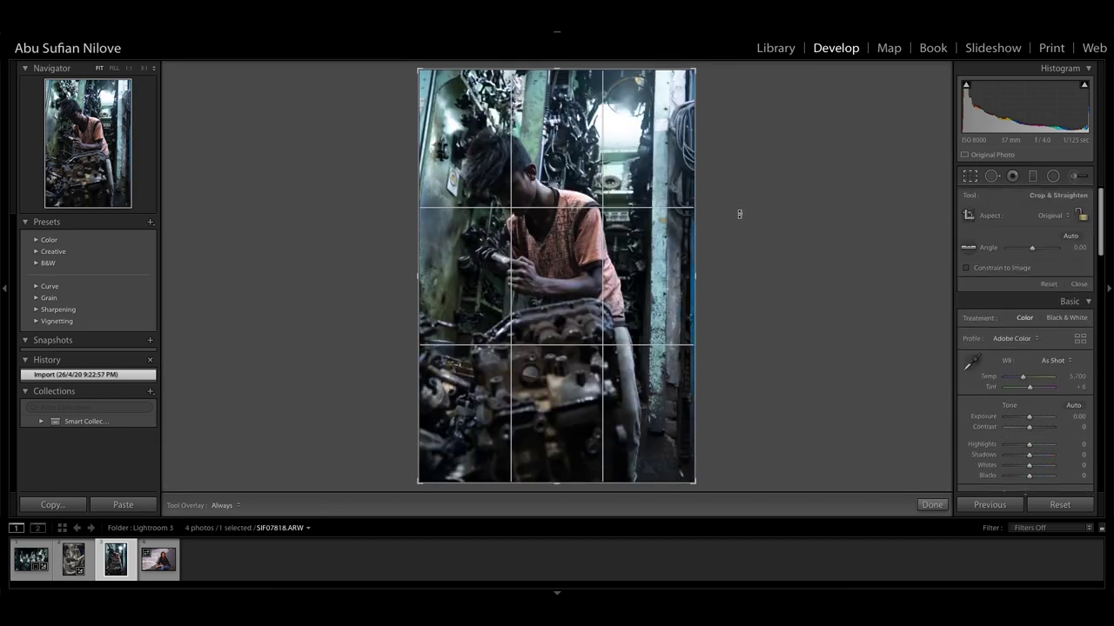
mouse_move(746, 212)
left_mouse_down()
mouse_move(760, 198)
mouse_move(754, 176)
left_mouse_up()
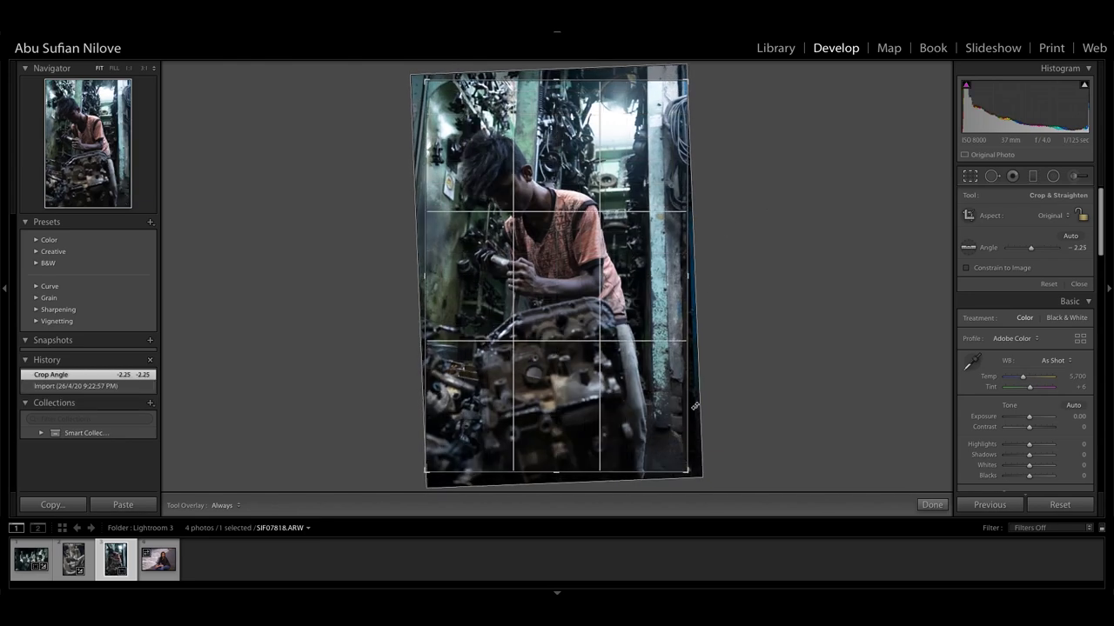
left_click_drag(688, 470, 672, 458)
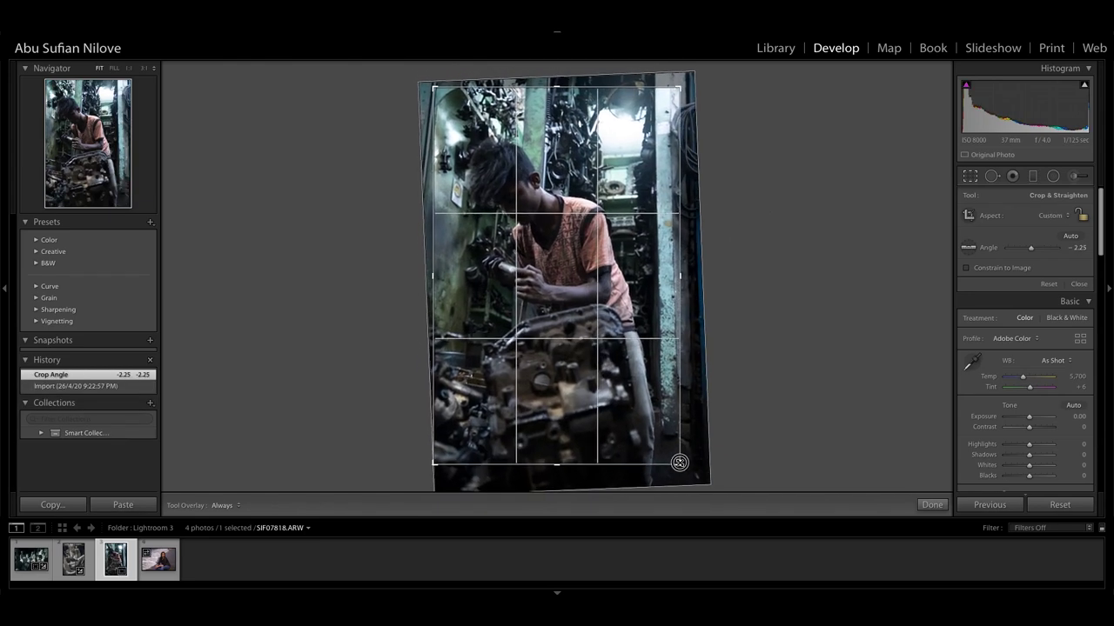
left_click_drag(706, 390, 703, 392)
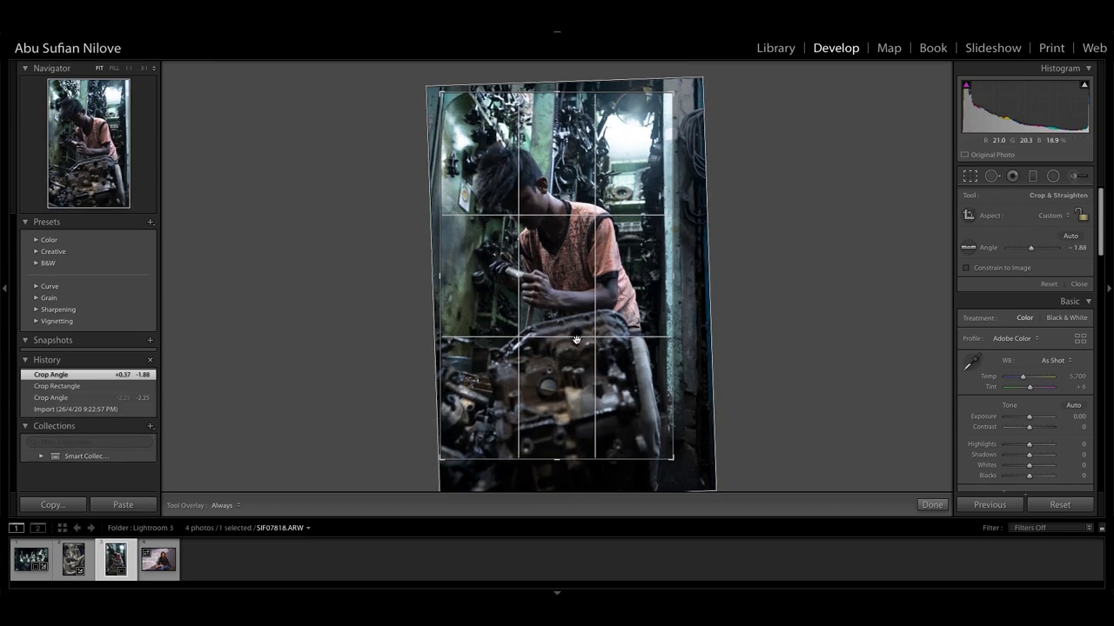
key("Return")
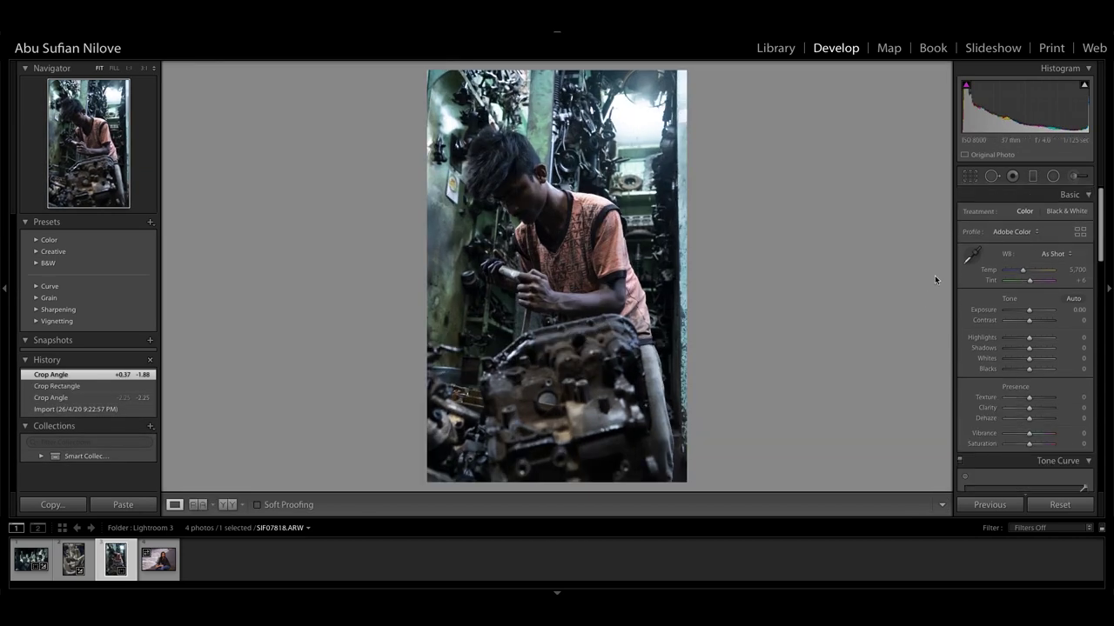
- Zoom in to check the fan at the top, then return to the full view
left_click(642, 128)
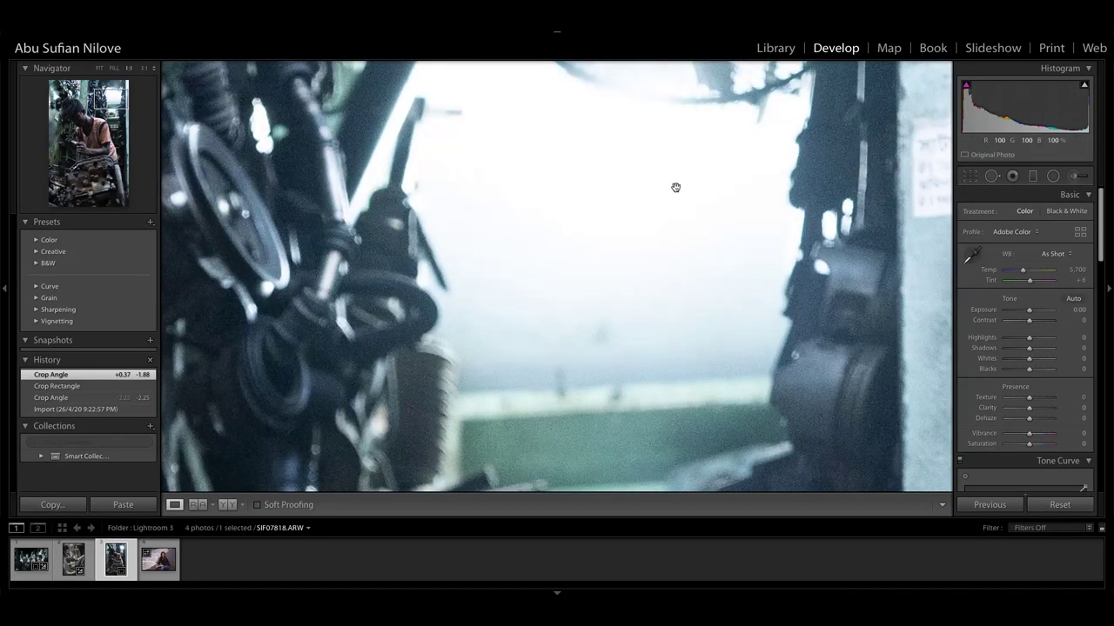
mouse_move(632, 210)
left_mouse_down()
mouse_move(636, 276)
mouse_move(664, 252)
left_mouse_up()
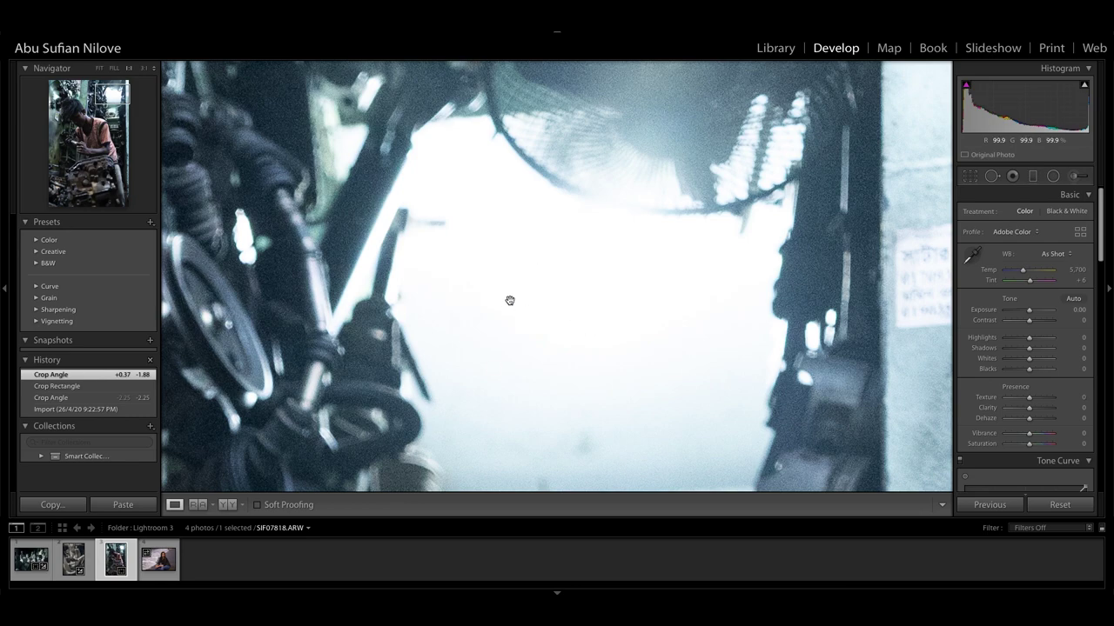
left_click(679, 258)
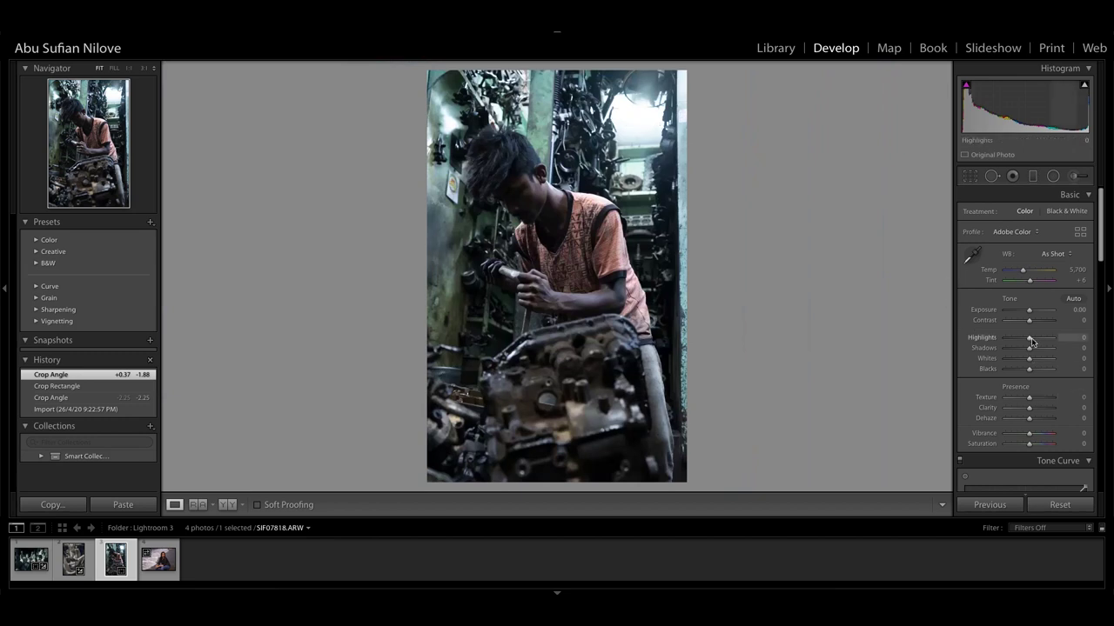
- In the Basic panel, set Highlights to -66 and Shadows to +64
left_click_drag(1031, 339, 1008, 340)
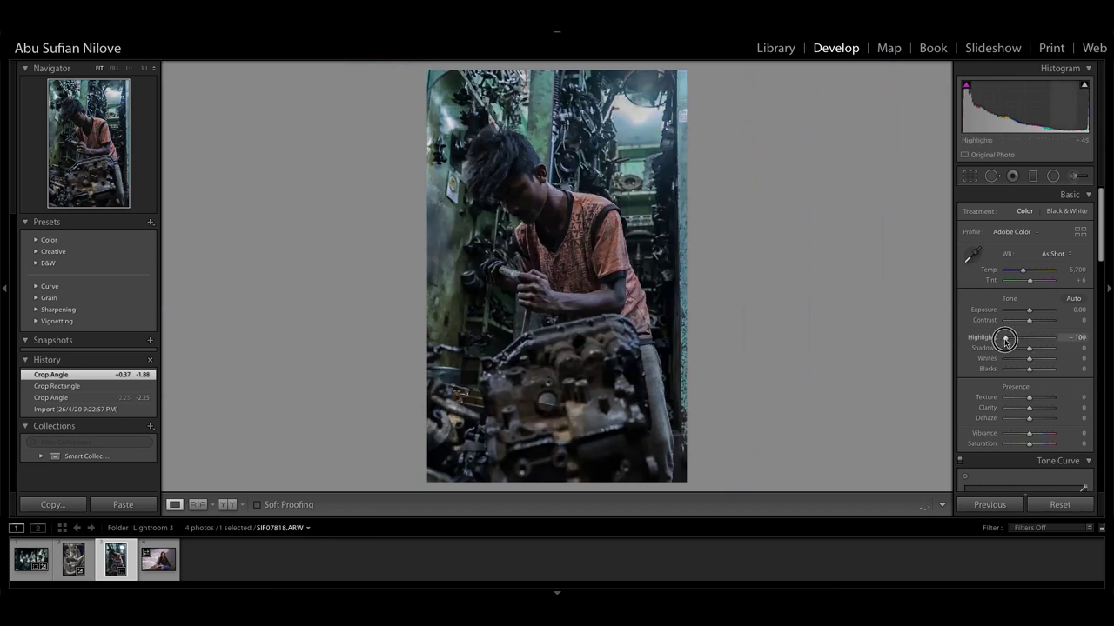
left_click_drag(1007, 340, 1005, 339)
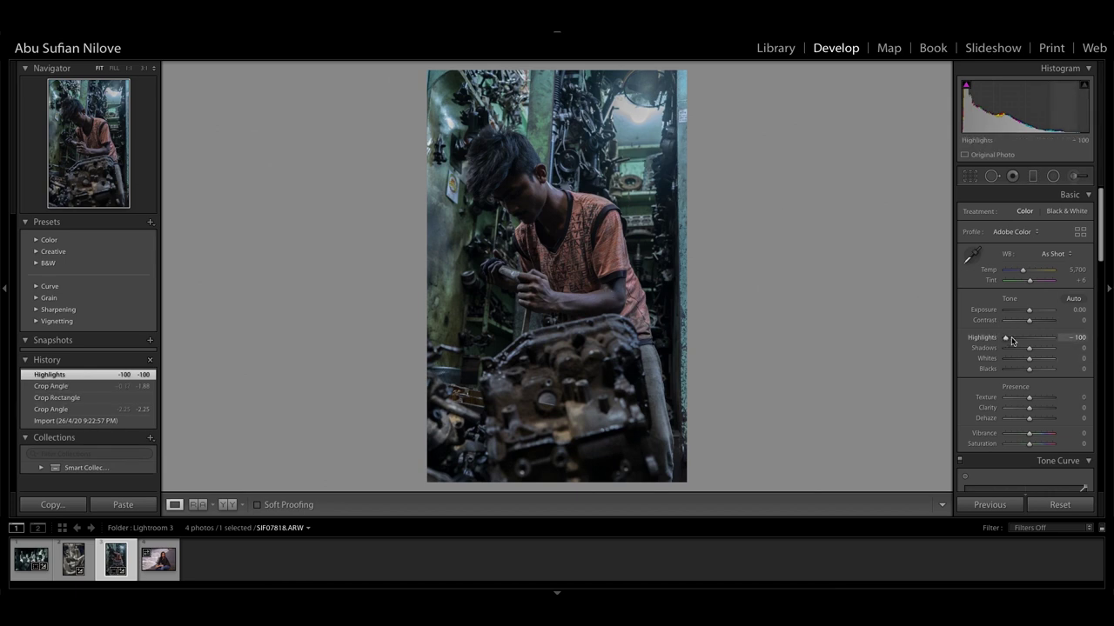
left_click_drag(1012, 341, 1012, 340)
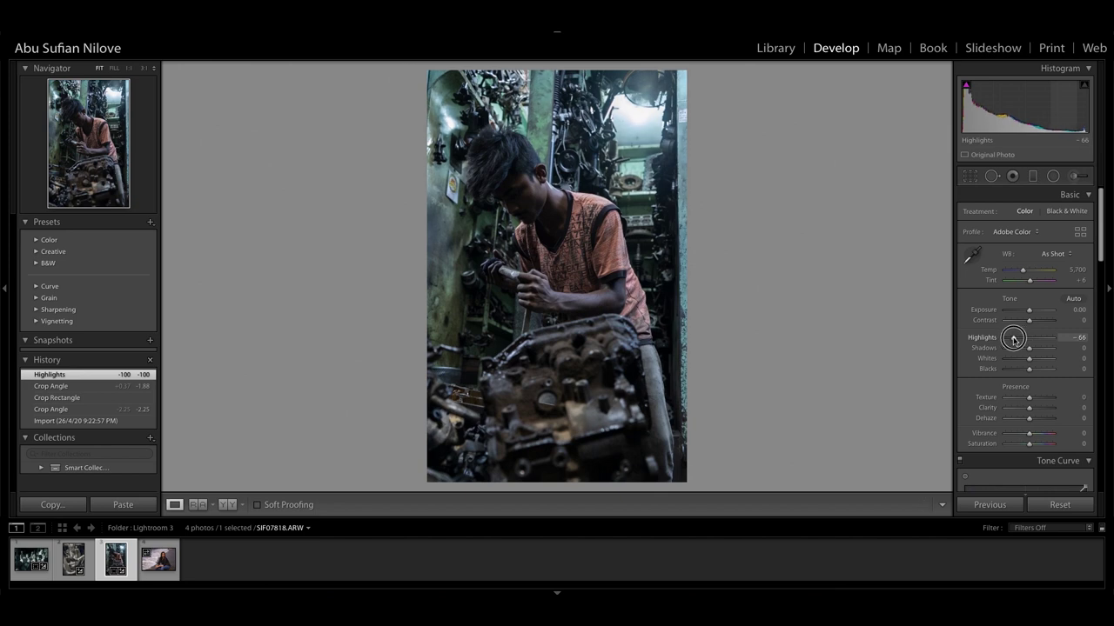
left_click_drag(1030, 348, 1049, 348)
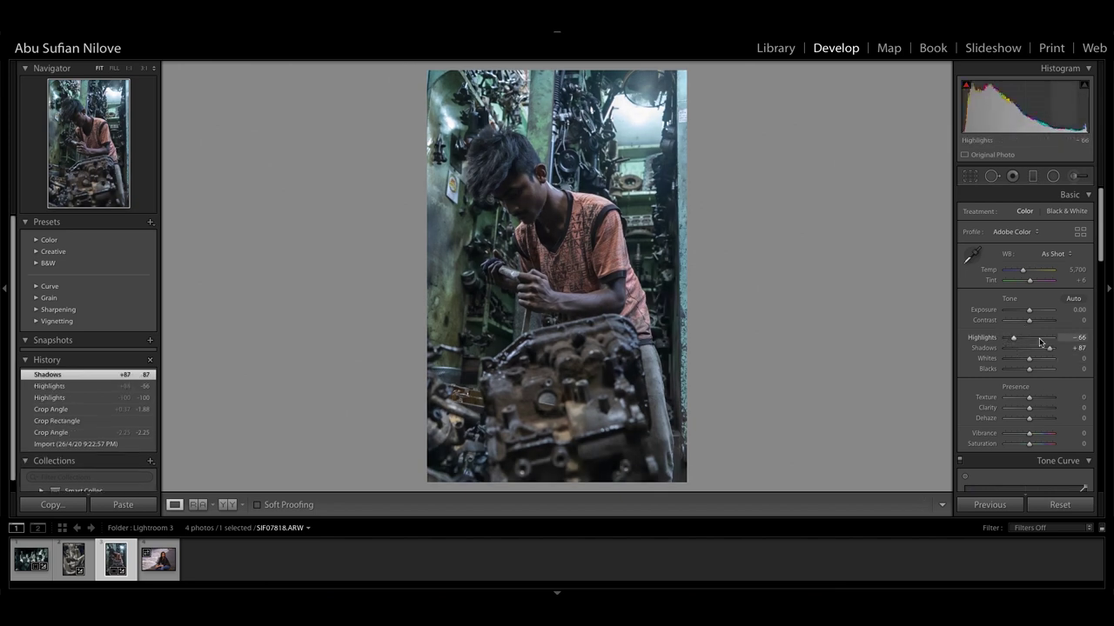
left_click_drag(1049, 349, 1044, 358)
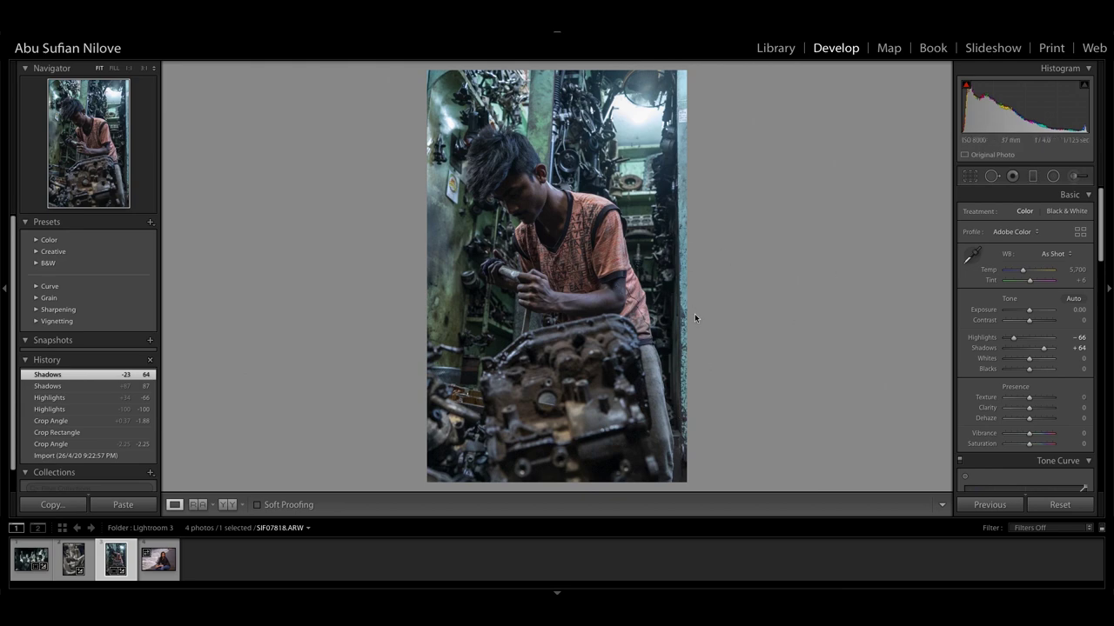
- Zoom in on the boy's face to check detail, then return to the full view
left_click(522, 208)
left_click_drag(504, 161, 640, 214)
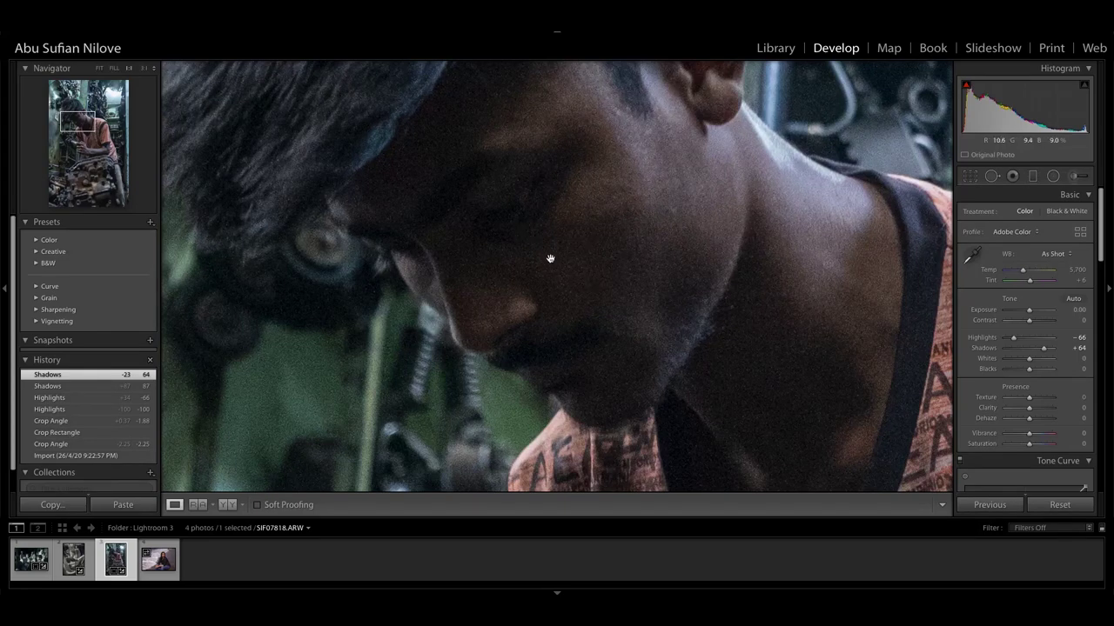
mouse_move(552, 232)
left_mouse_down()
mouse_move(644, 201)
mouse_move(569, 244)
left_mouse_up()
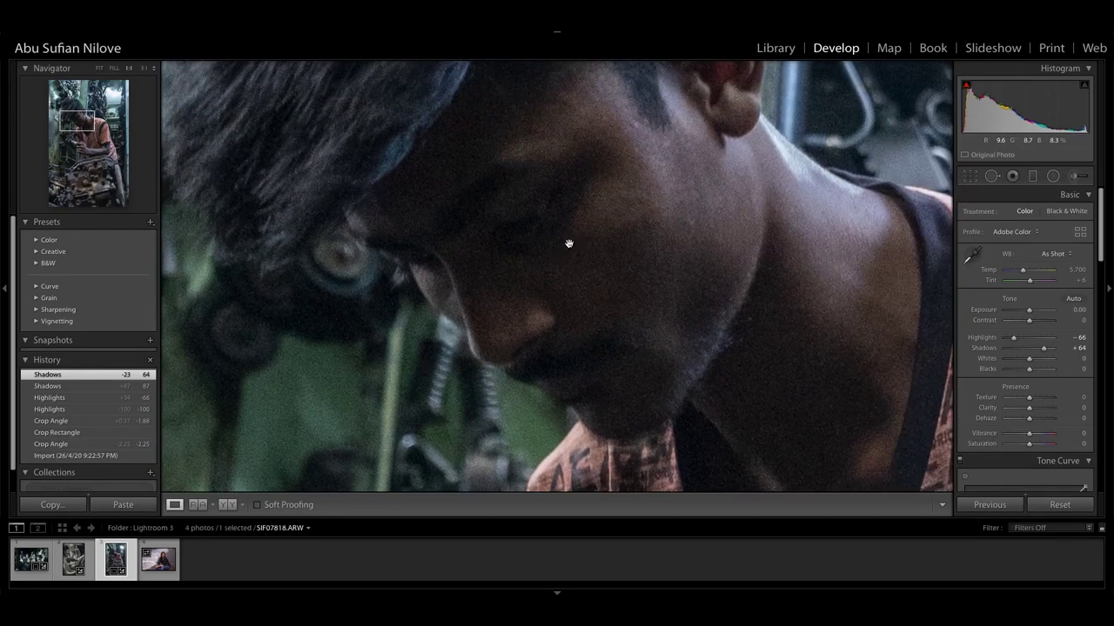
left_click(543, 237)
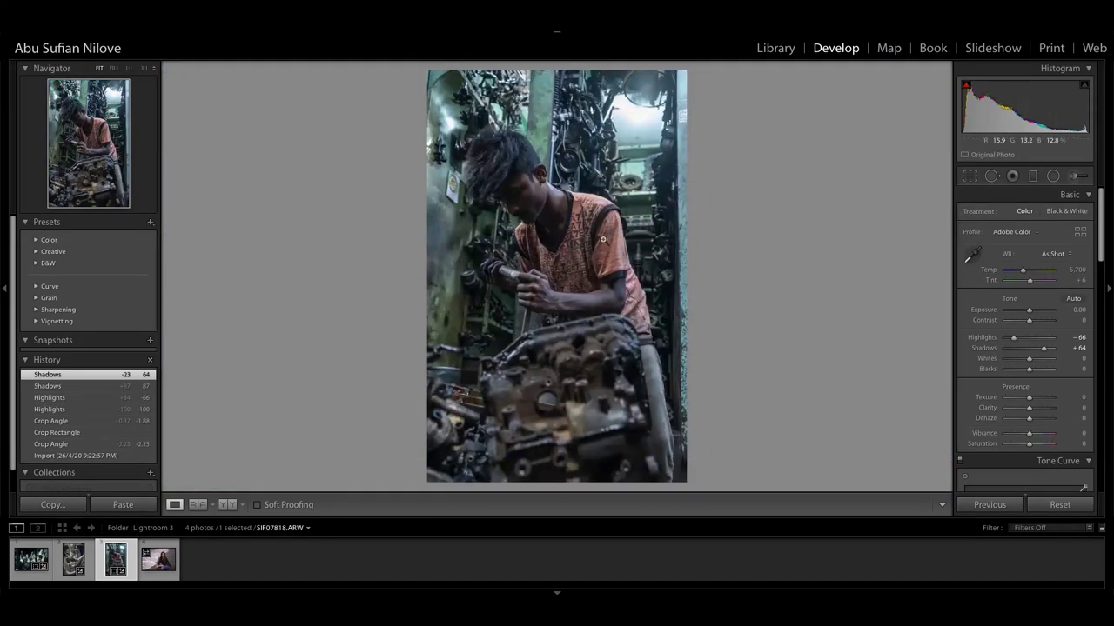
left_click(541, 211)
left_click(527, 241)
- Draw a lower-left to upper-right graduated filter at Exposure 2.78, Contrast 32, Shadows -18
left_click(1032, 176)
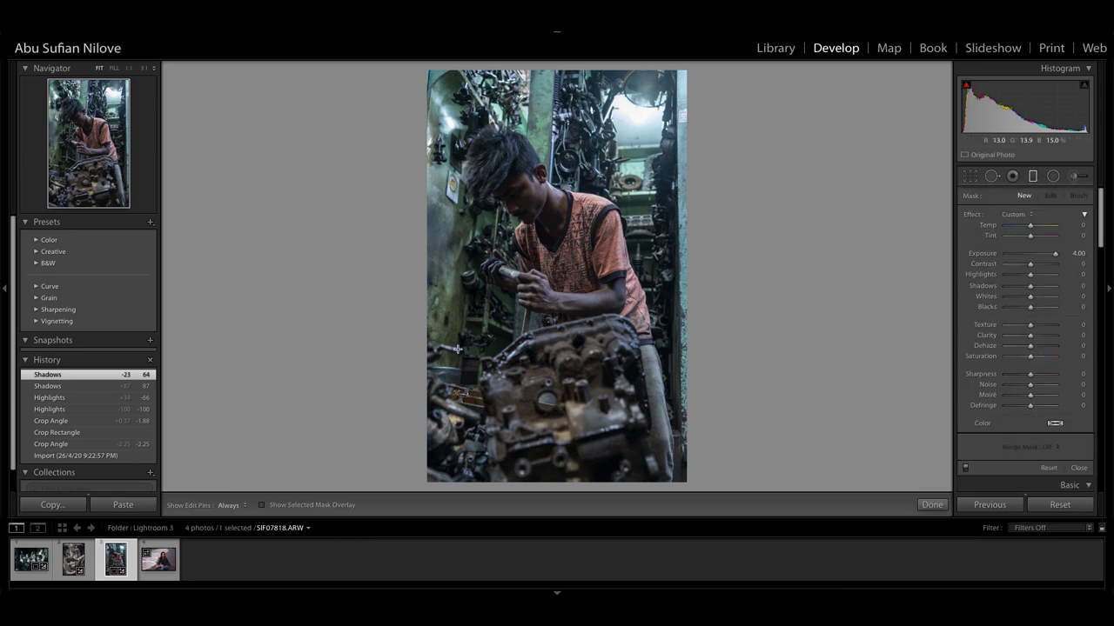
left_click_drag(458, 381, 835, 103)
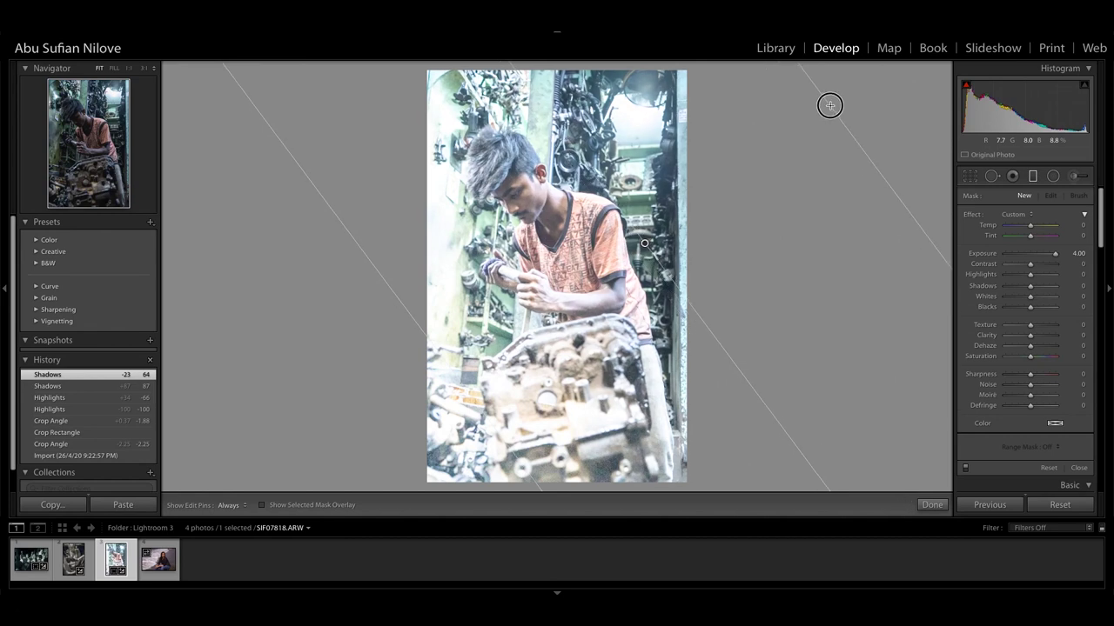
left_click_drag(830, 106, 830, 105)
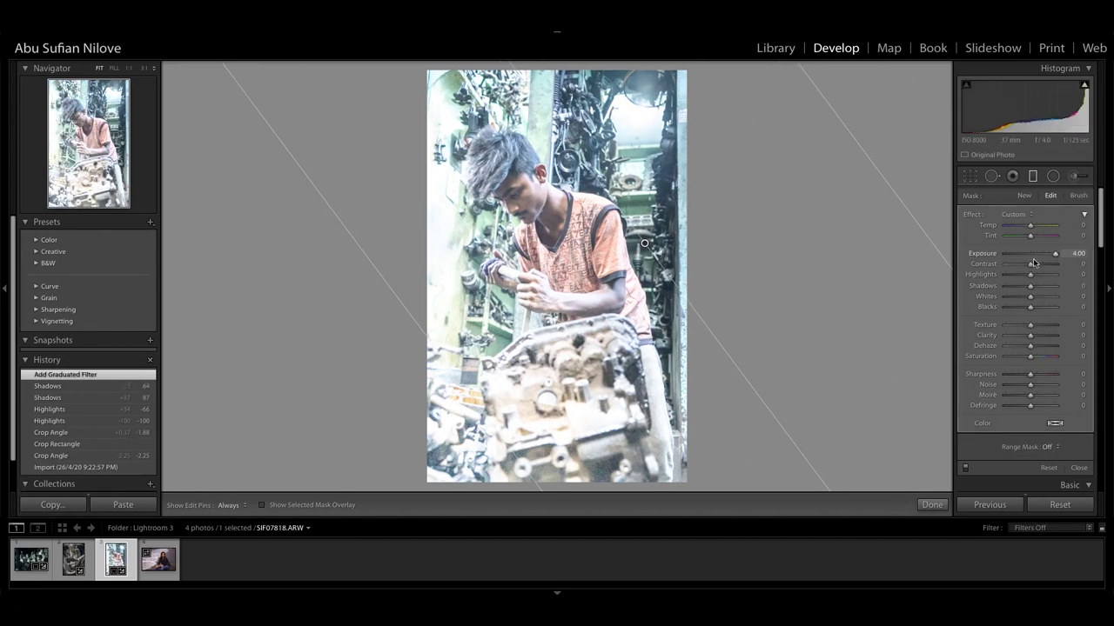
left_click_drag(1041, 253, 1047, 253)
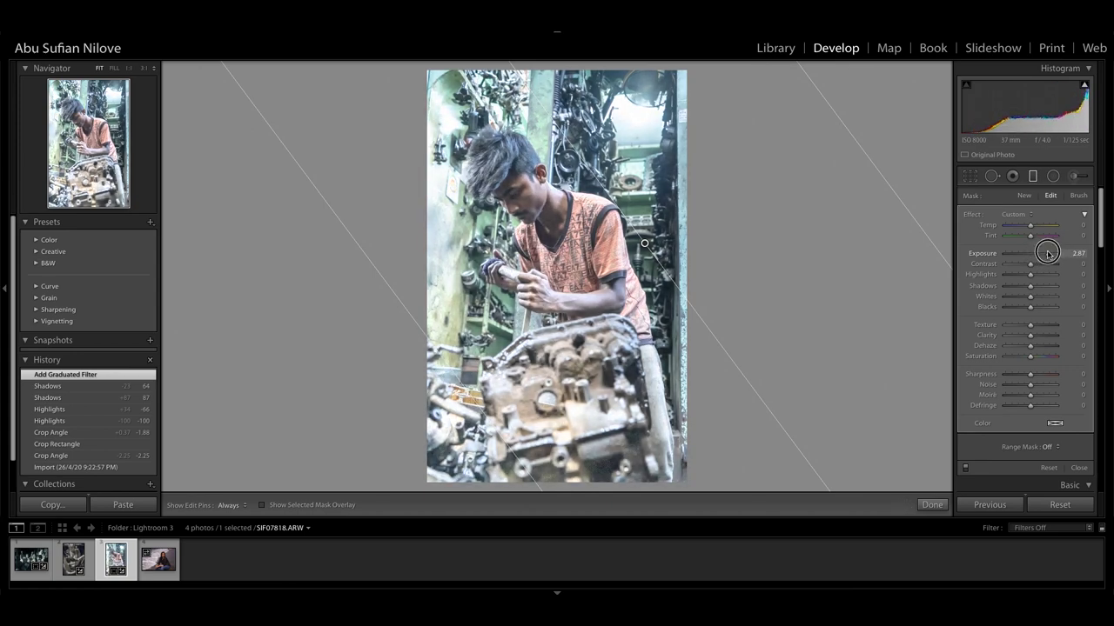
mouse_move(1030, 264)
left_mouse_down()
mouse_move(1029, 288)
mouse_move(988, 303)
left_mouse_up()
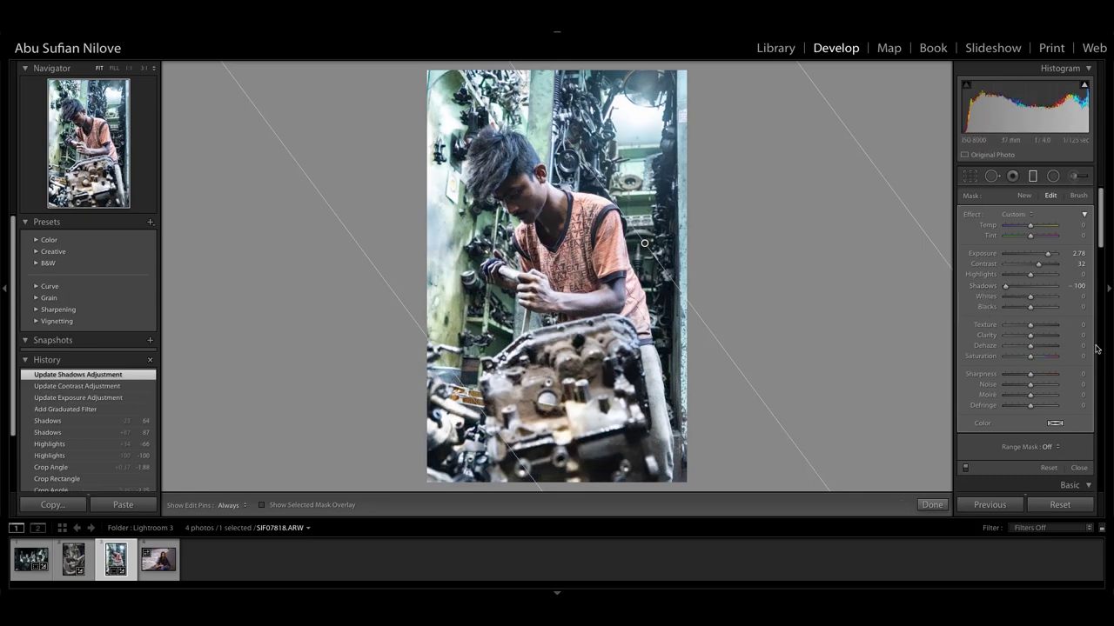
left_click_drag(1006, 286, 1023, 287)
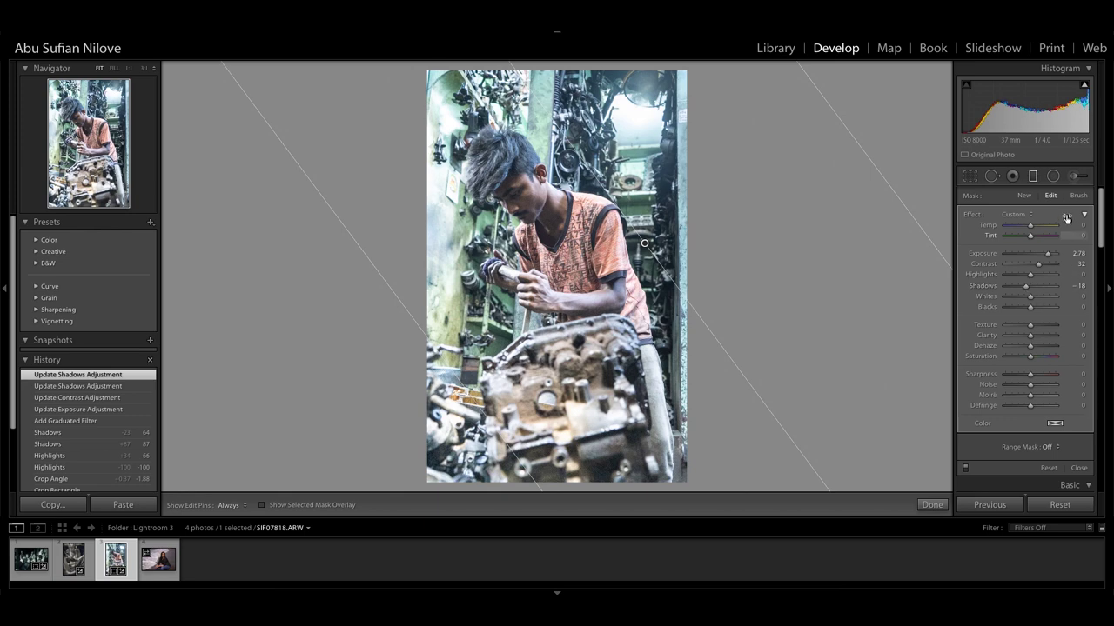
left_click(1032, 177)
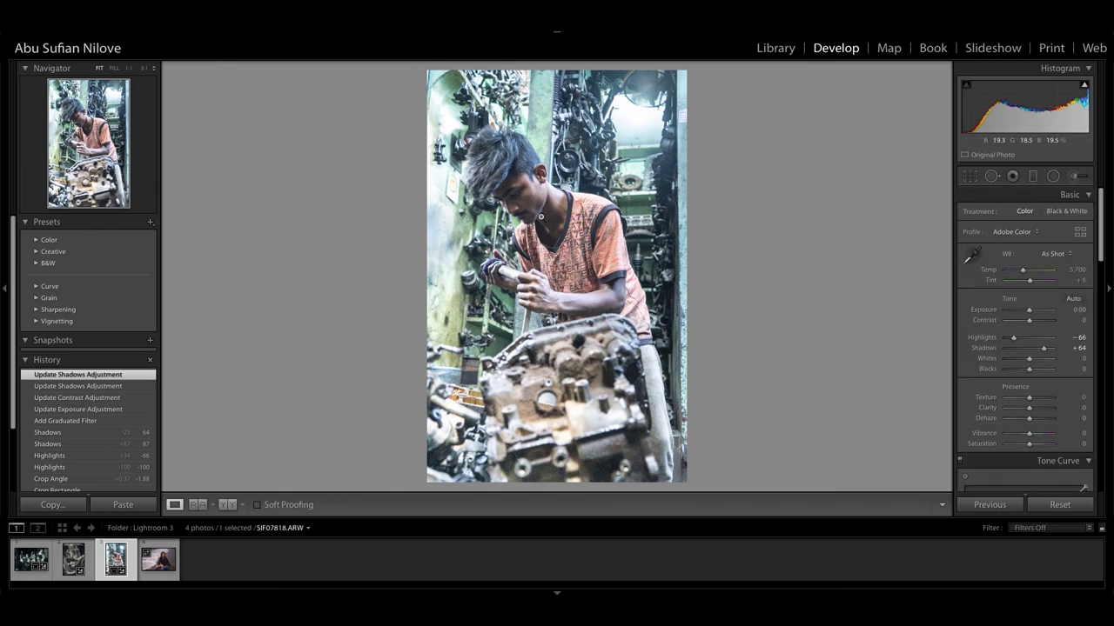
- Draw a diagonal graduated filter over the engine at Exposure -1.62 and Shadows -46
left_click_drag(540, 217, 514, 272)
left_click(1032, 177)
mouse_move(458, 423)
left_mouse_down()
mouse_move(625, 264)
mouse_move(636, 272)
left_mouse_up()
left_click_drag(1038, 254, 1021, 254)
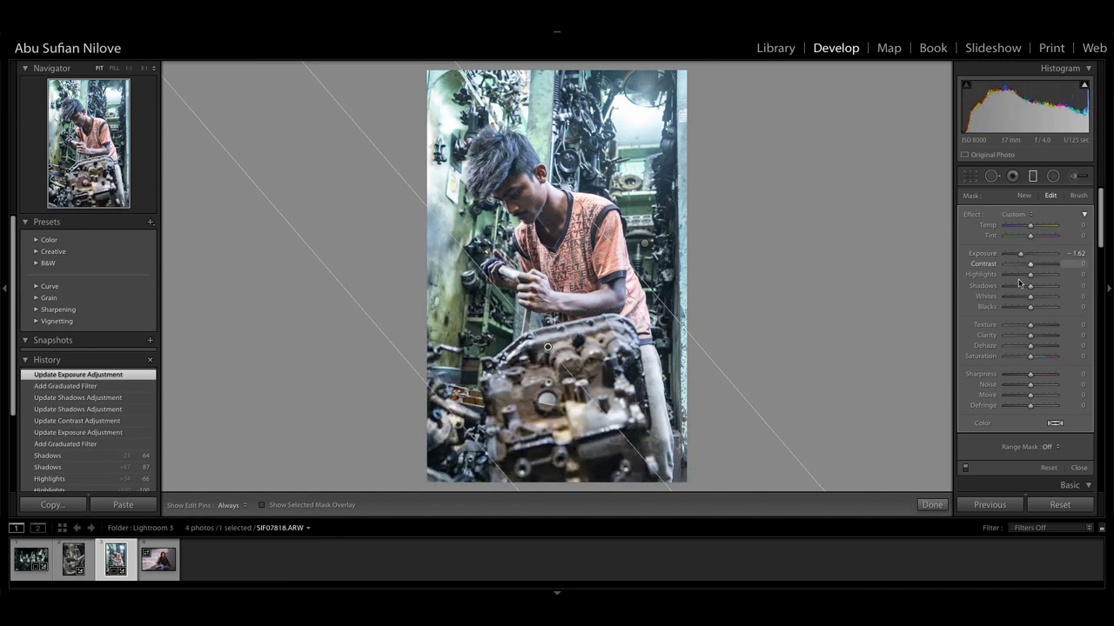
left_click_drag(1025, 287, 1019, 290)
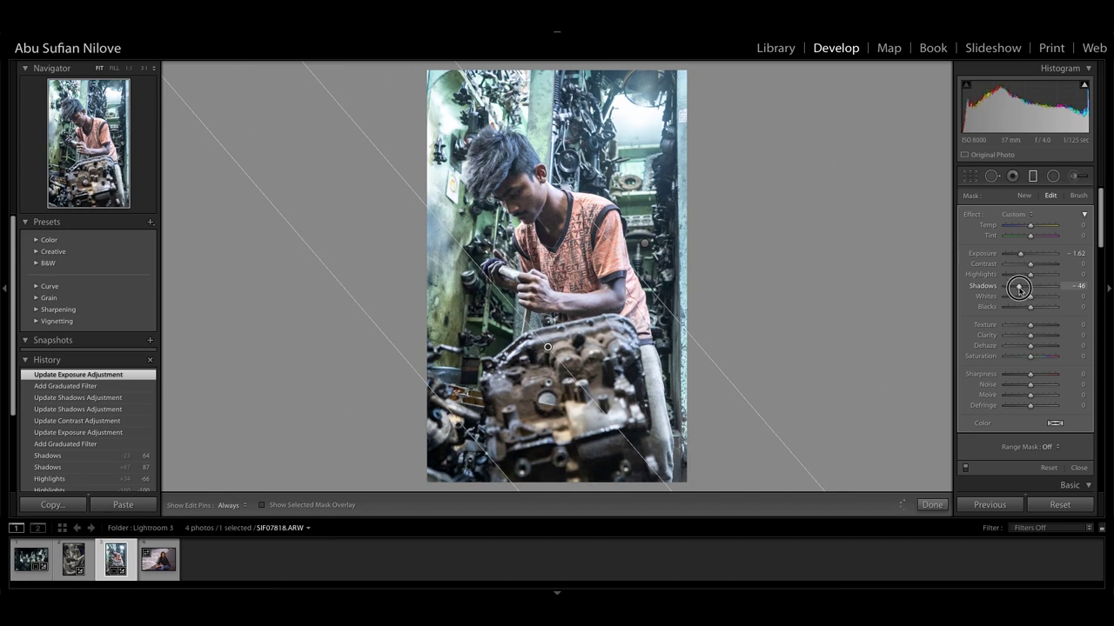
left_click(1033, 176)
left_click(497, 144)
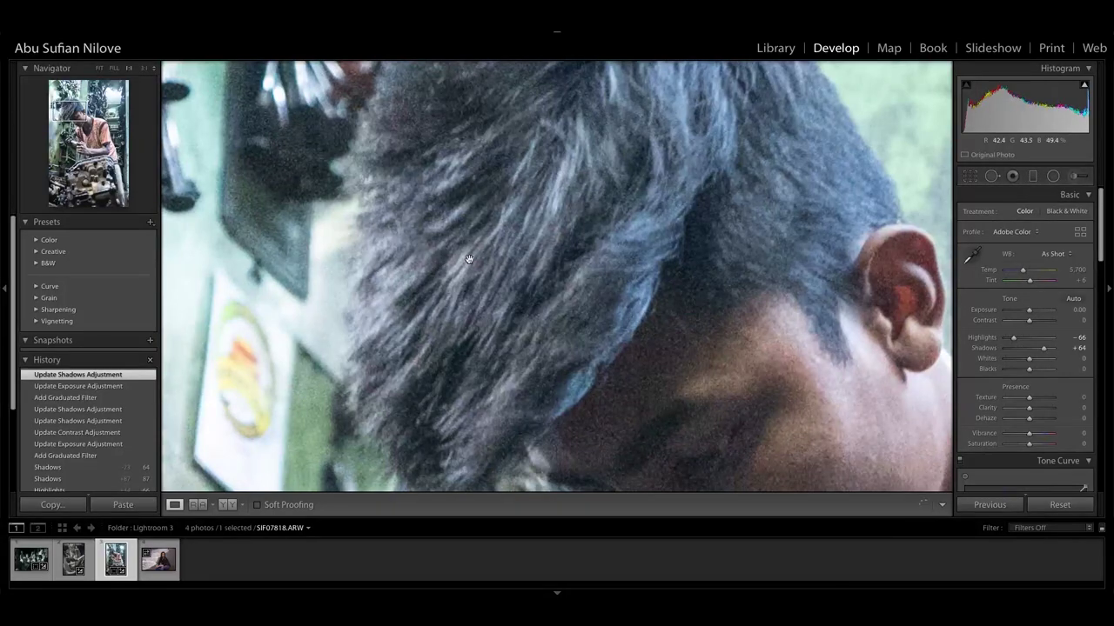
- Check the hair close-up, then pick the Adjustment Brush and reduce its size to 10.0
left_click(469, 260)
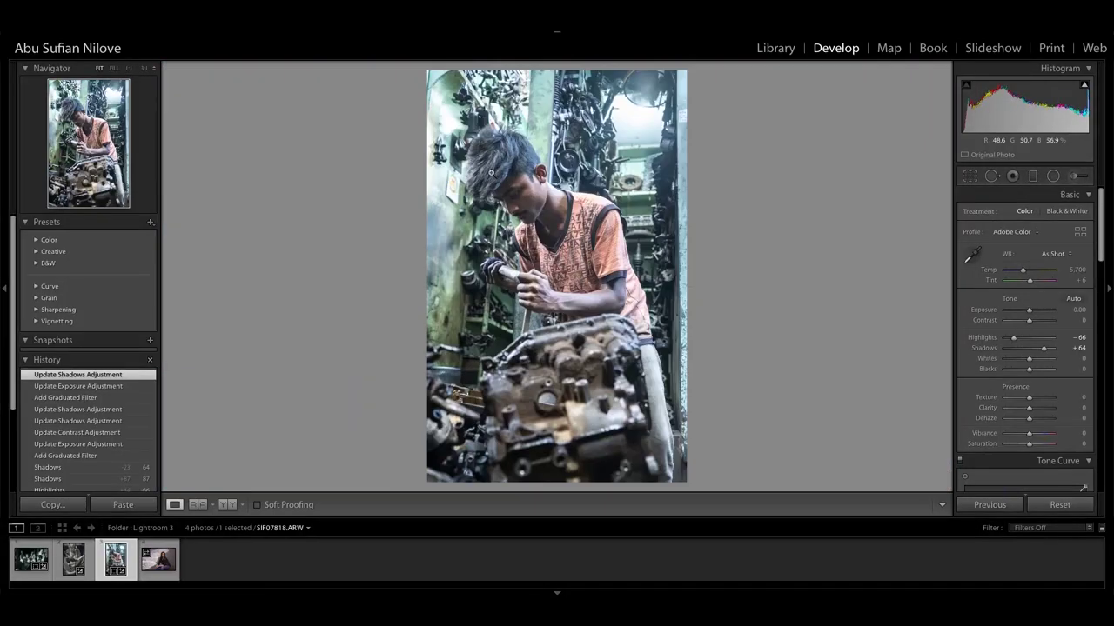
left_click(507, 170)
left_click(510, 165)
left_click(1073, 176)
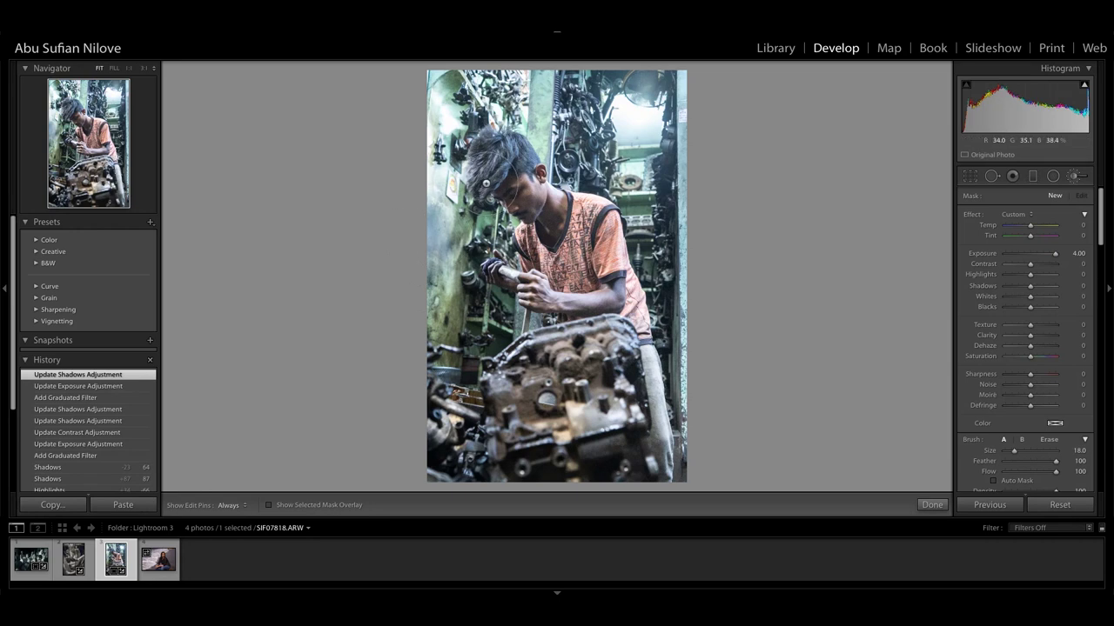
scroll(485, 181, "down", 7)
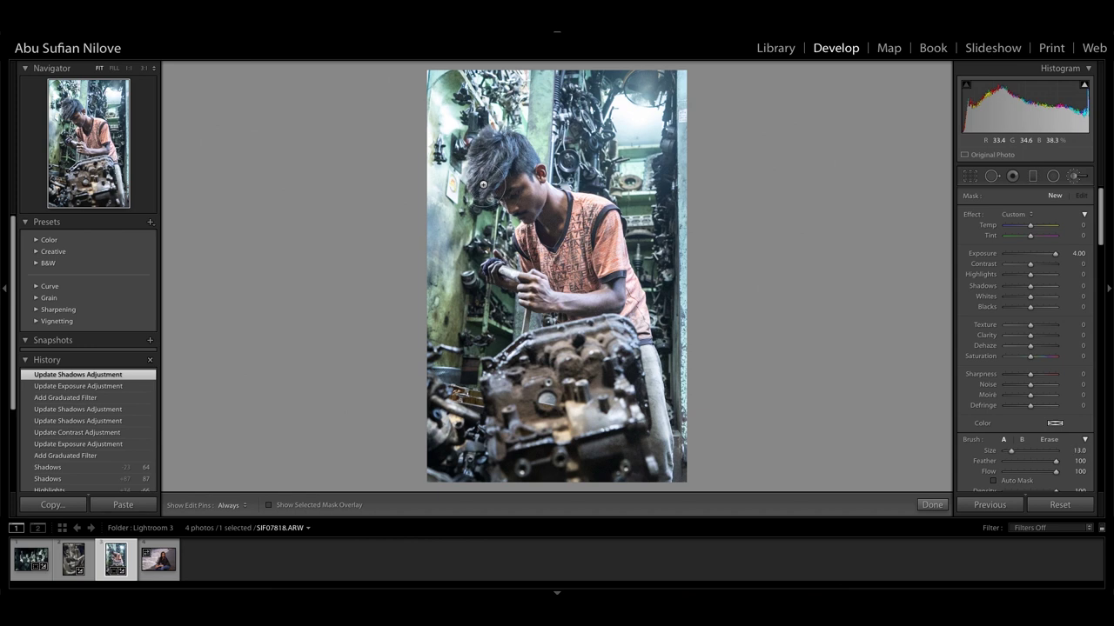
- Resize the brush to about 8 and paint the first brightening strokes over the boy's hair
key("bracketright")
mouse_move(1010, 450)
left_mouse_down()
mouse_move(1030, 454)
mouse_move(1024, 466)
left_mouse_up()
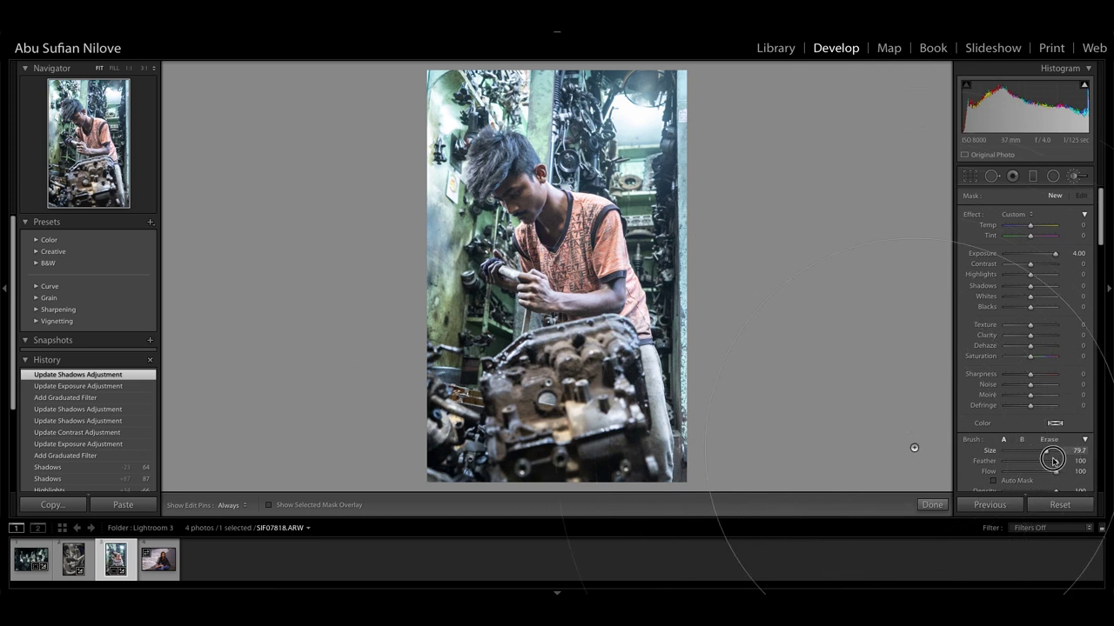
left_click_drag(1024, 465, 1009, 465)
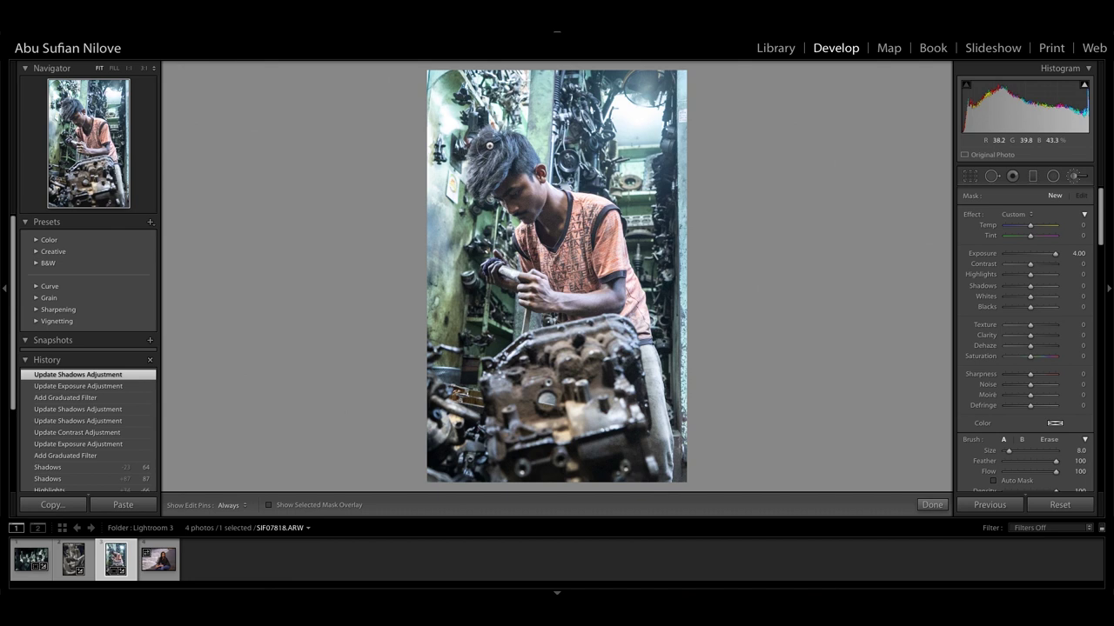
left_click_drag(490, 146, 483, 179)
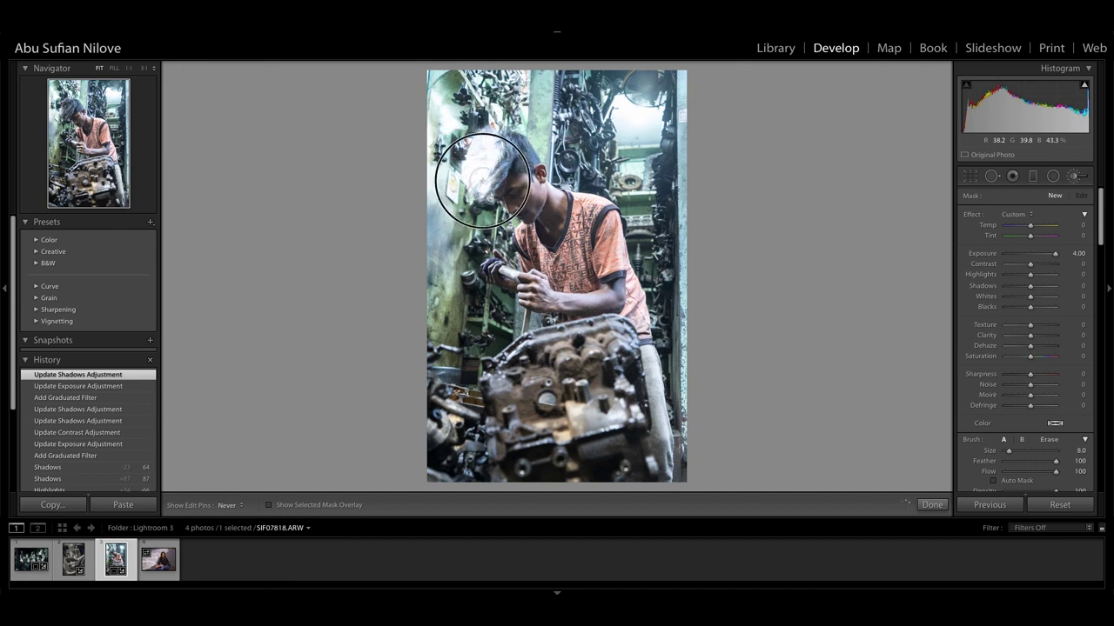
left_click_drag(483, 178, 530, 166)
scroll(530, 167, "down", 3)
key("h")
- Add more brightening strokes and dabs on the hair, then drop the mask exposure below zero
left_click_drag(512, 140, 515, 167)
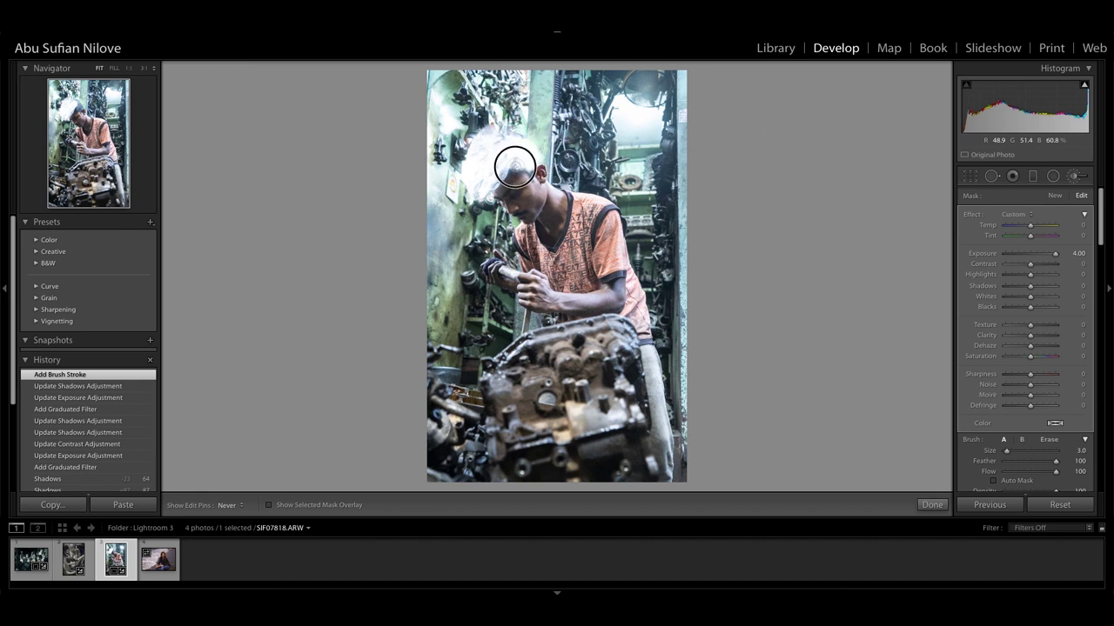
left_click_drag(515, 167, 492, 150)
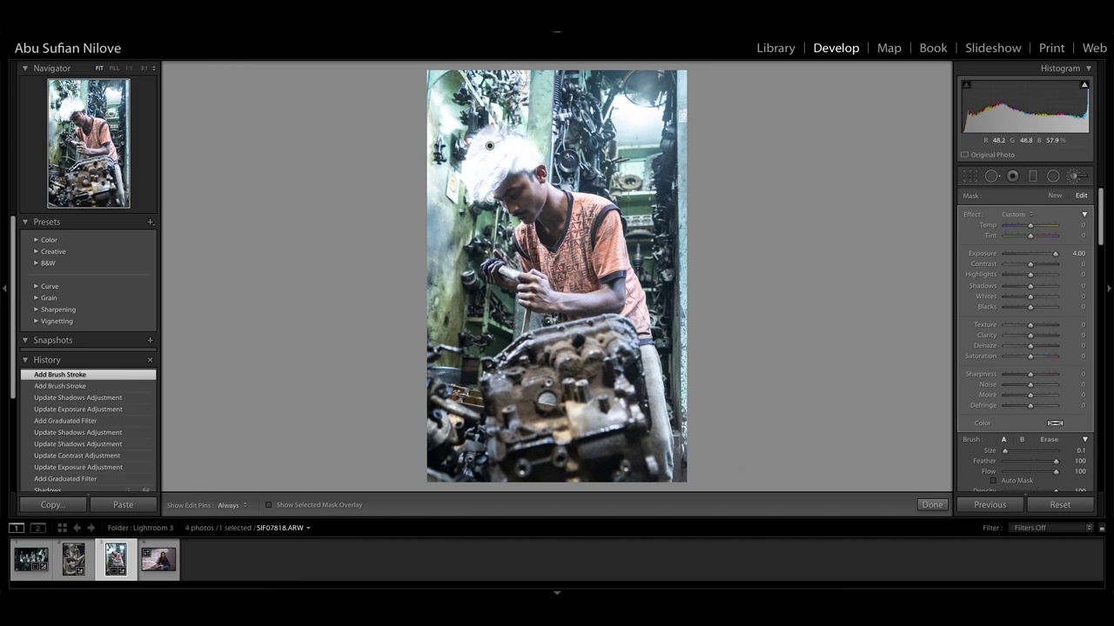
key("h")
left_click_drag(522, 174, 522, 169)
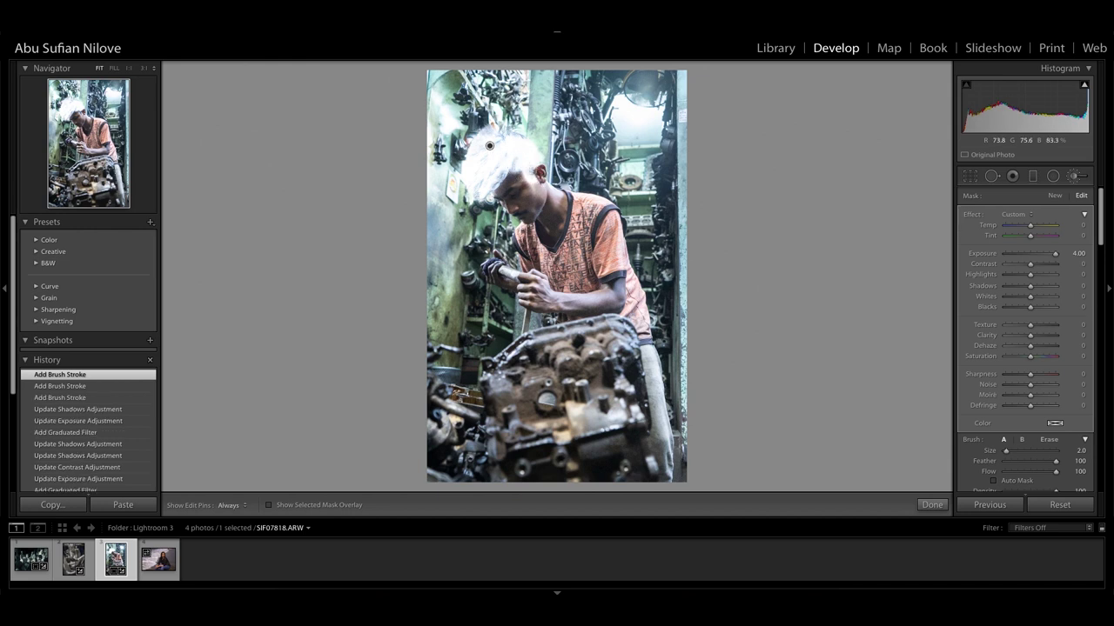
left_click(522, 171)
key("h")
left_click(522, 171)
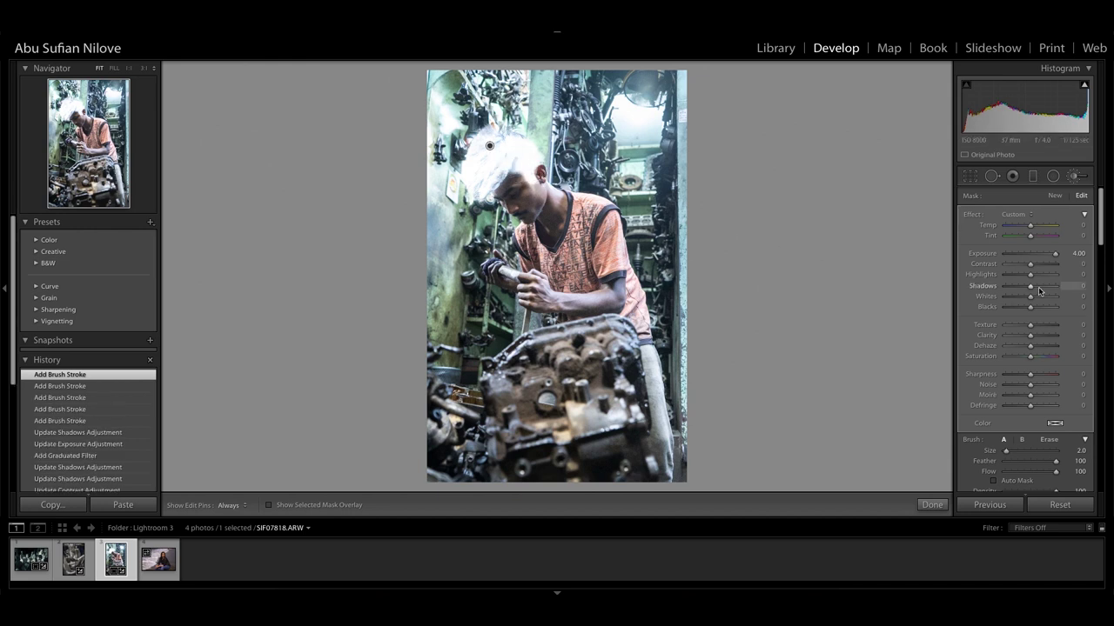
left_click(1029, 253)
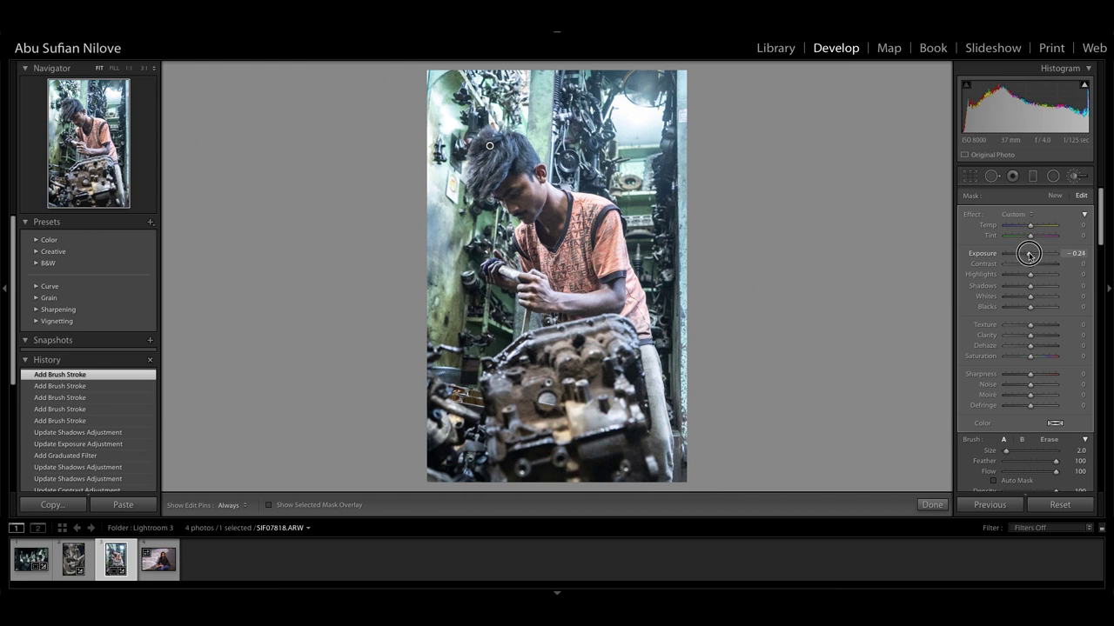
- Set the hair mask to Exposure -0.85 and Shadows -58, and add one more stroke
left_click_drag(1030, 253, 1010, 294)
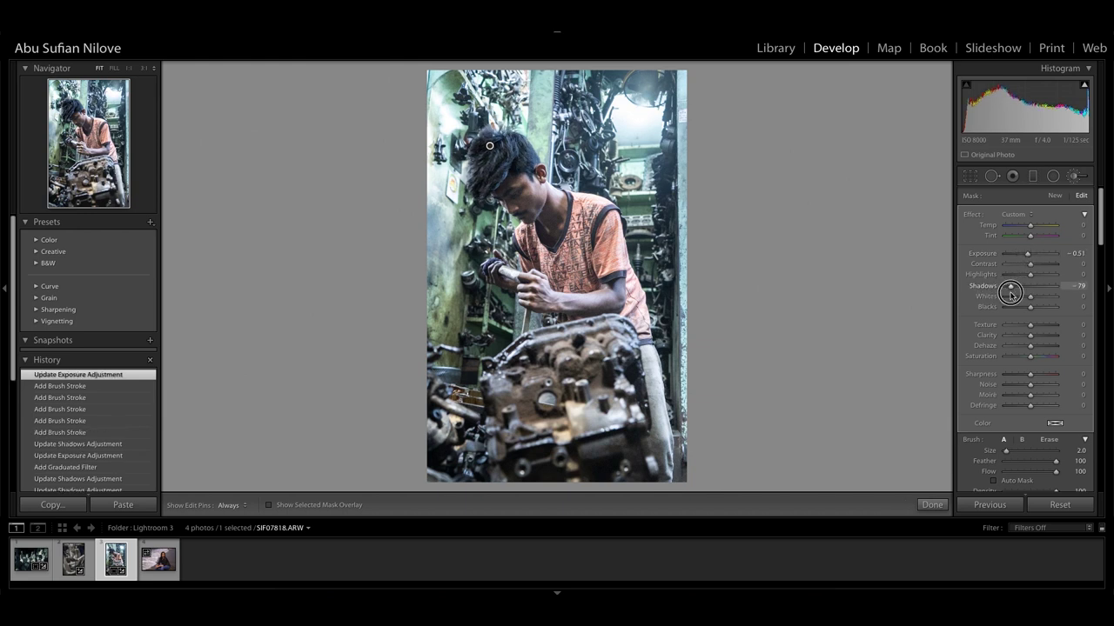
left_click_drag(1010, 294, 1016, 296)
left_click_drag(1029, 255, 1025, 254)
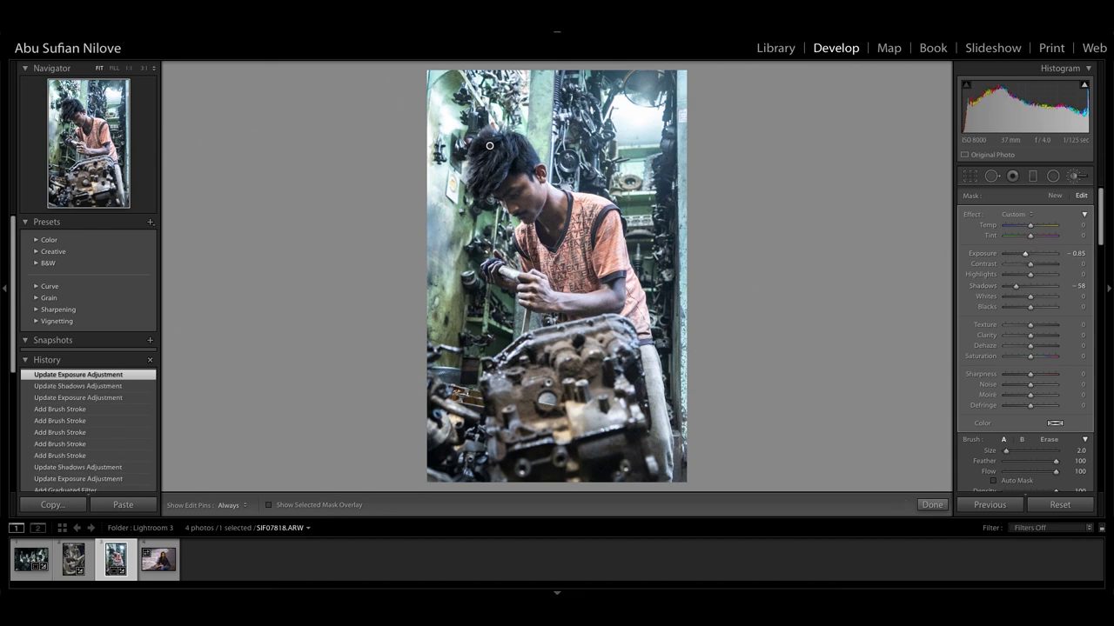
key("h")
key("bracketright")
left_click_drag(471, 177, 471, 150)
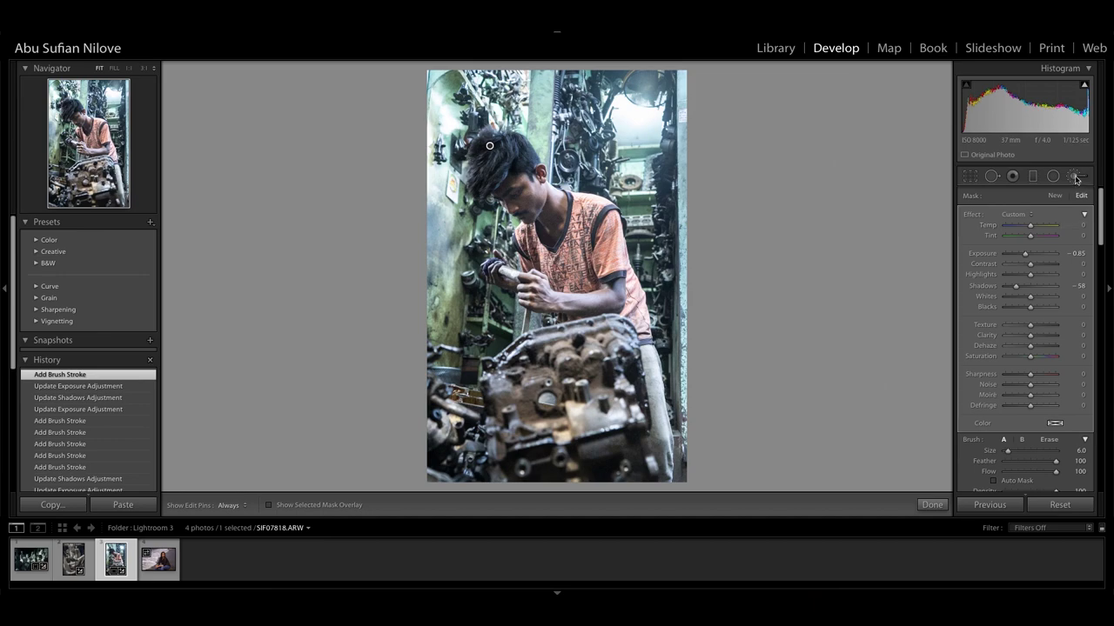
left_click(1075, 177)
- Paint a new brush mask over the boy's forearm
left_click(547, 304)
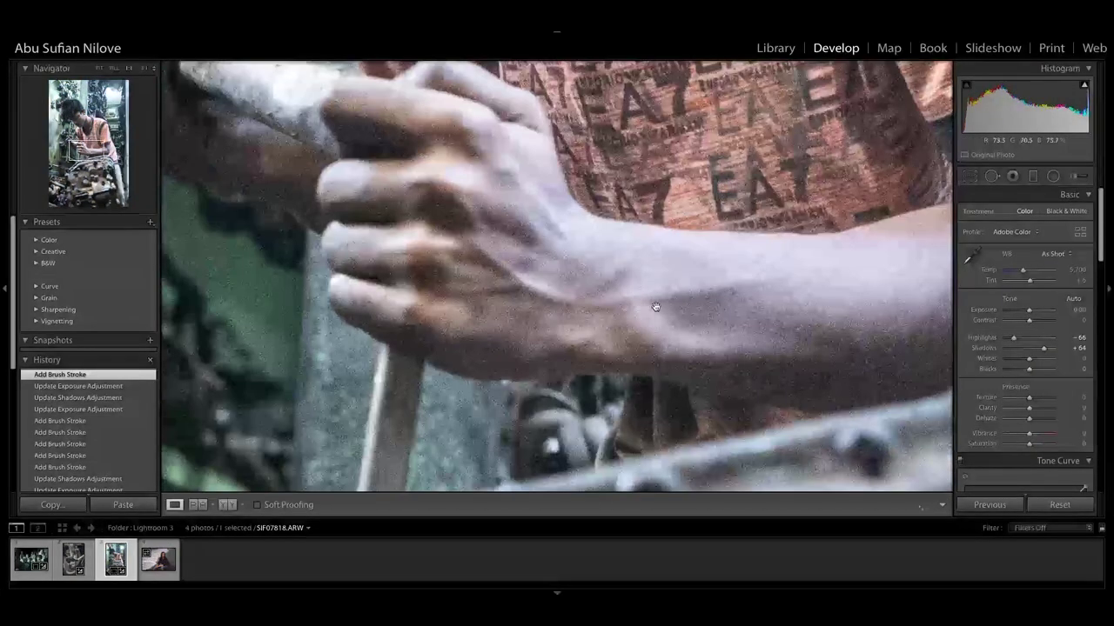
left_click(513, 277)
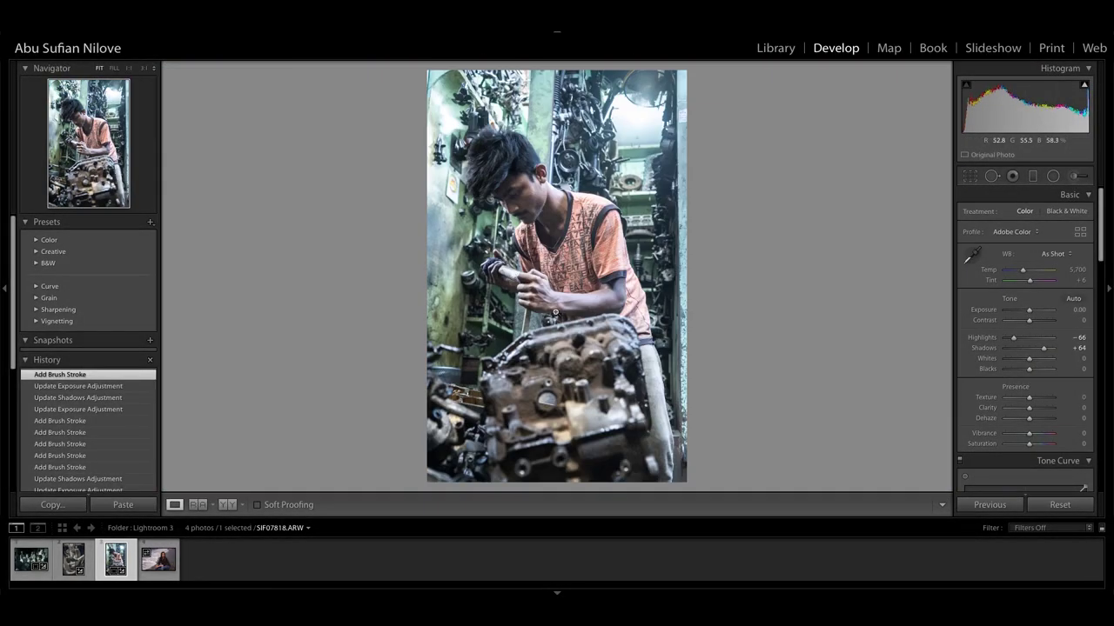
left_click(1075, 177)
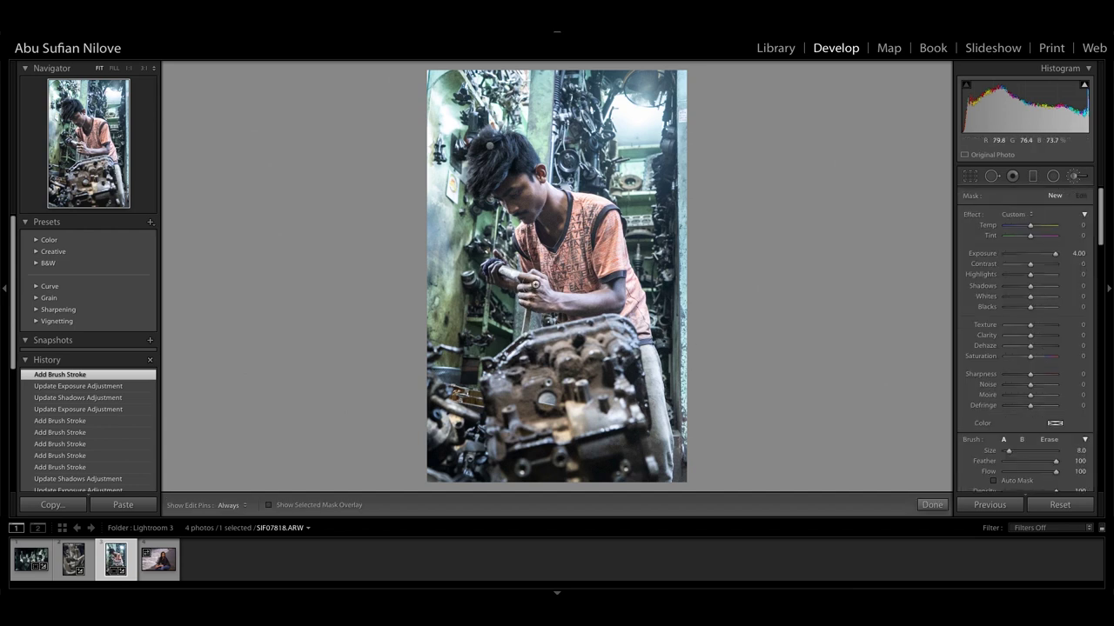
left_click_drag(509, 281, 616, 303)
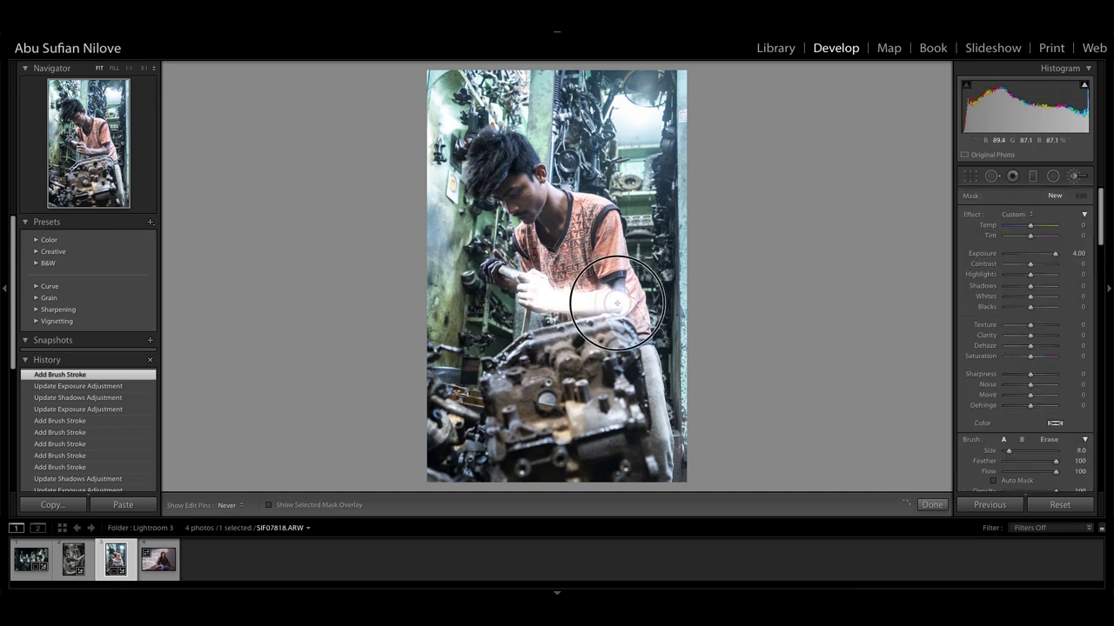
- Set the forearm mask to Exposure -0.70 and Highlights -64, and close the brush
left_click(1028, 256)
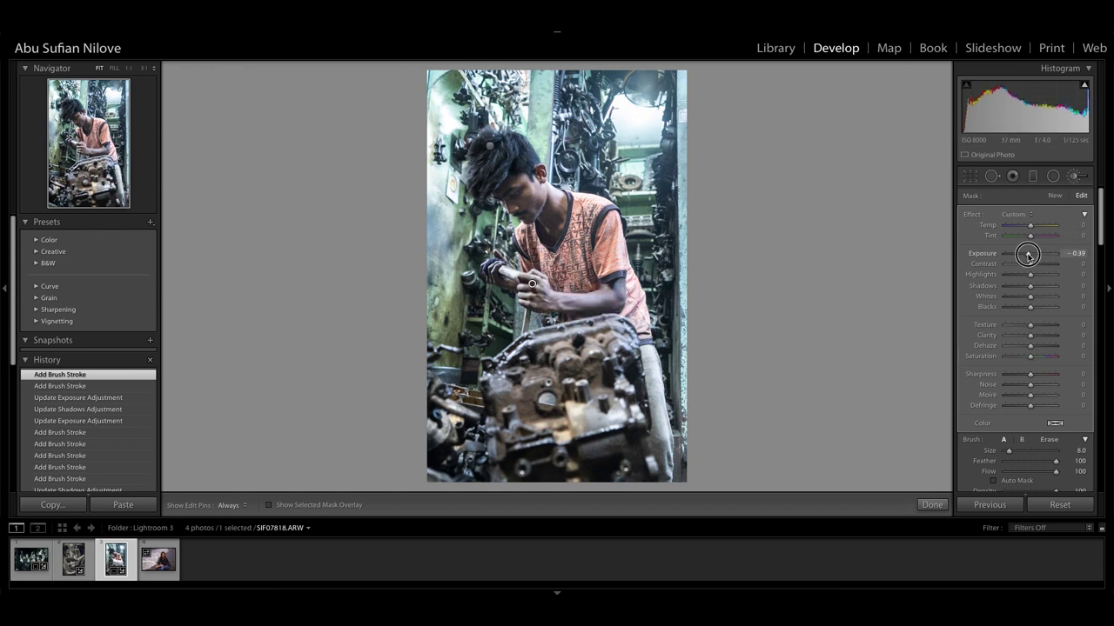
mouse_move(1030, 275)
left_mouse_down()
mouse_move(1013, 276)
mouse_move(1026, 255)
left_mouse_up()
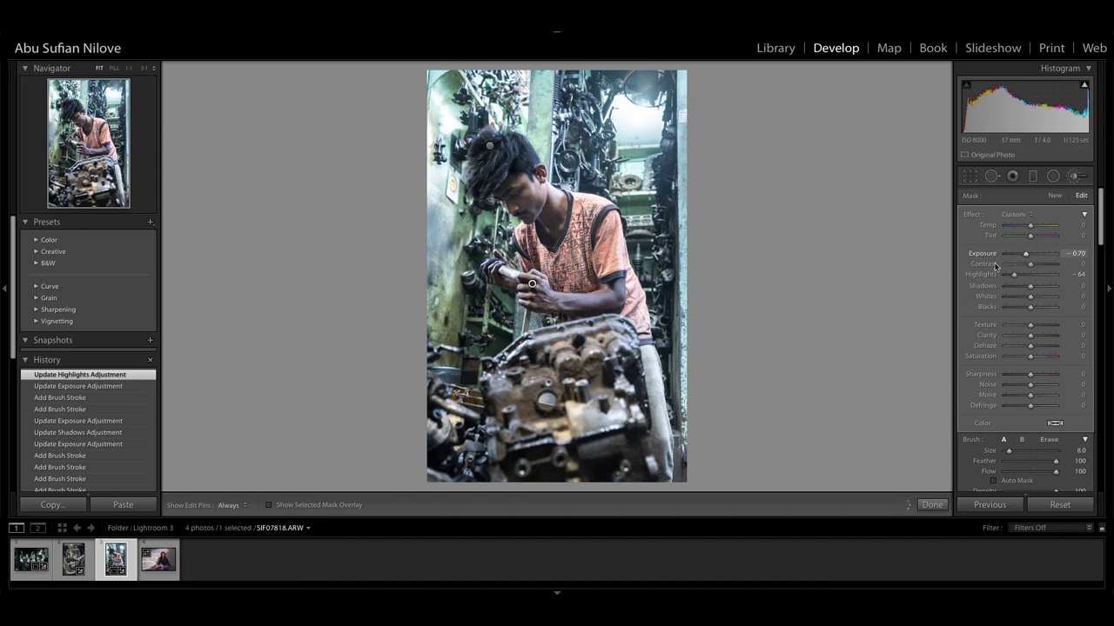
left_click(1076, 179)
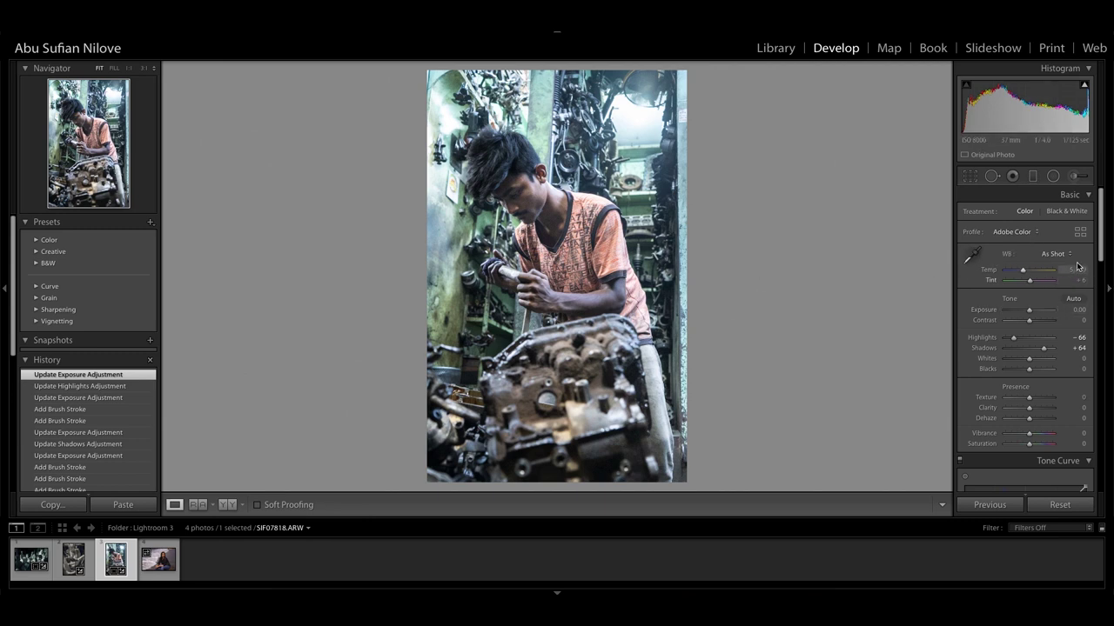
left_click_drag(1100, 239, 1106, 472)
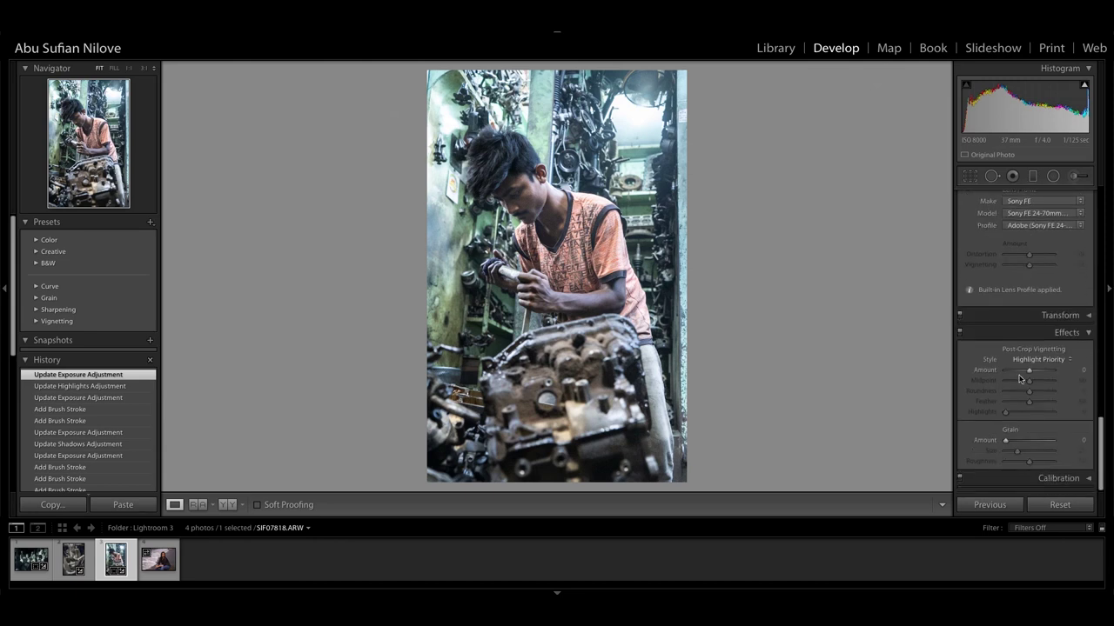
- Set Post-Crop Vignetting to Amount -34, Midpoint 24 and Feather 71
left_click_drag(1029, 370, 1022, 373)
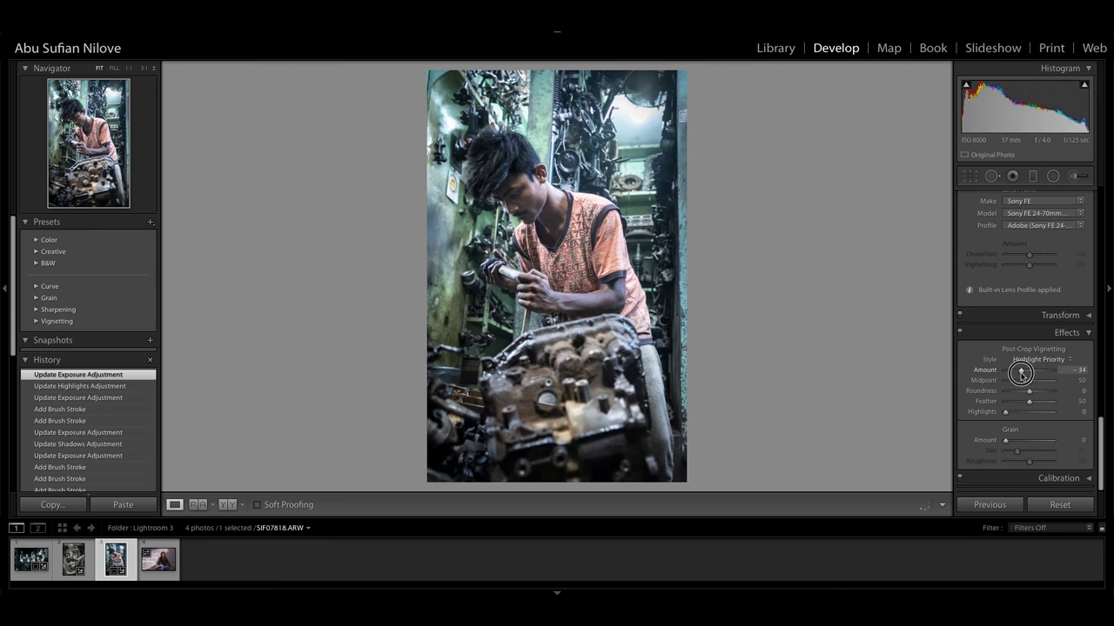
left_click_drag(1023, 384, 1038, 403)
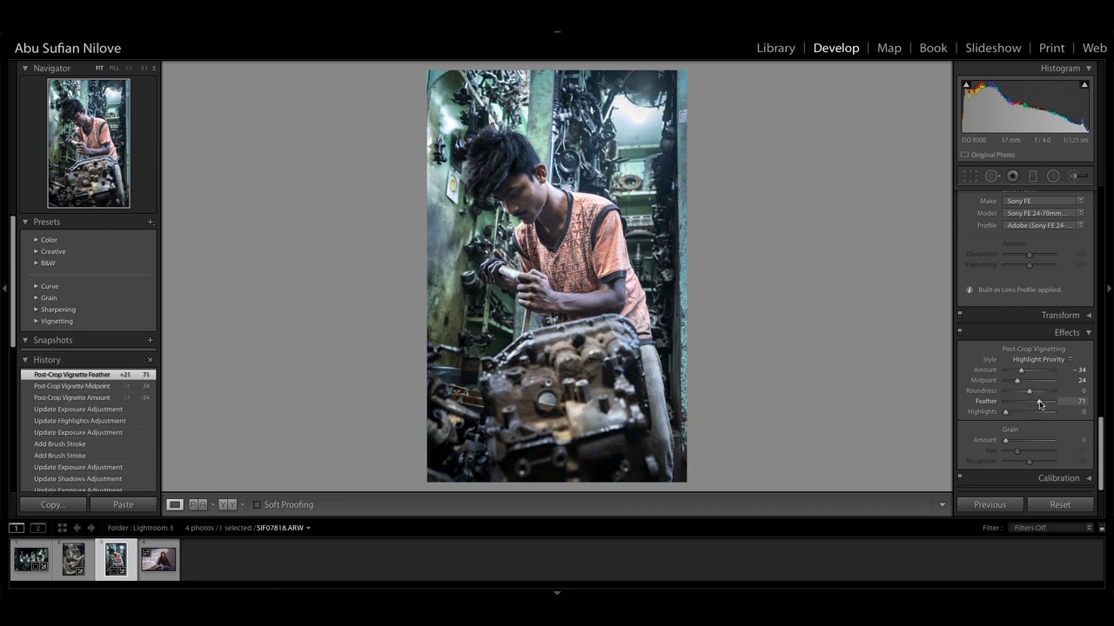
left_click_drag(1101, 442, 1107, 178)
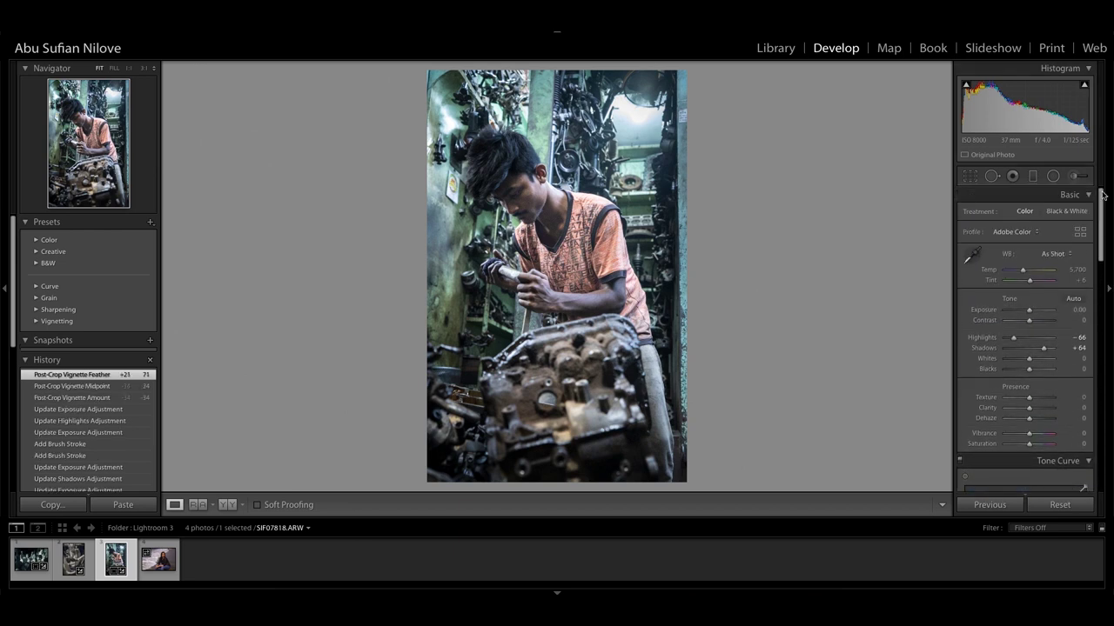
- Preview the photo in black and white, revert to colour, and show Before/After side by side
left_click(1068, 212)
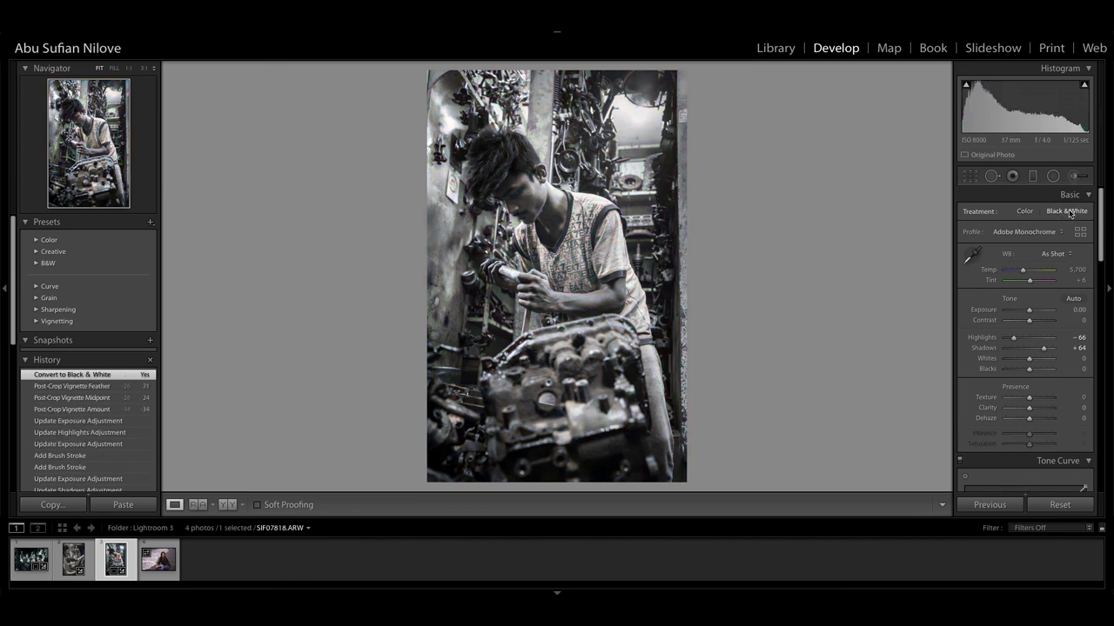
left_click(1024, 212)
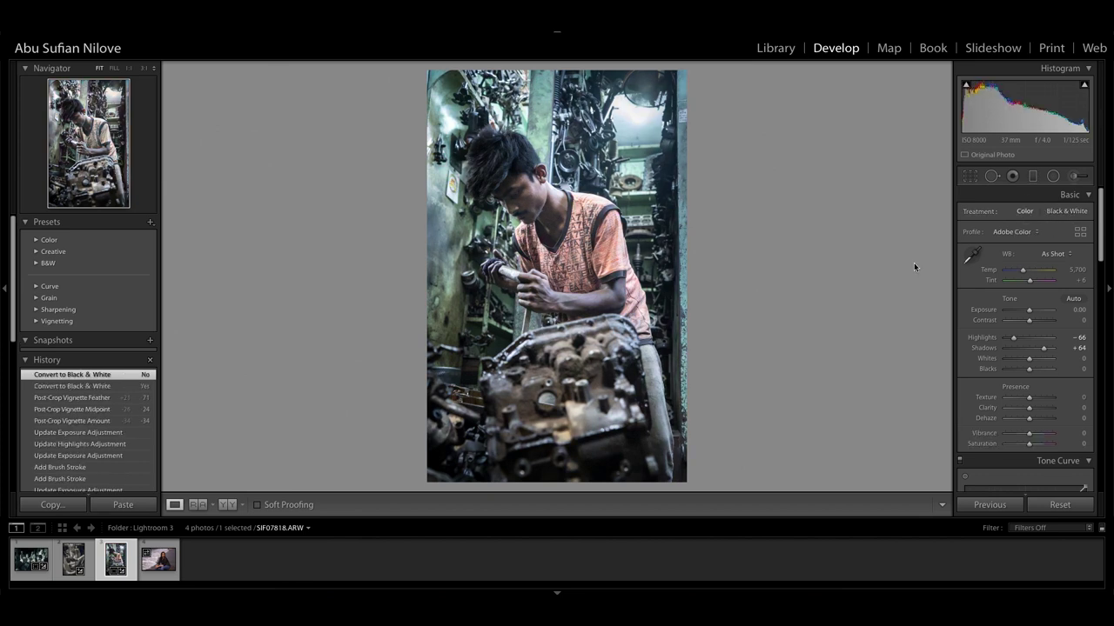
left_click(225, 507)
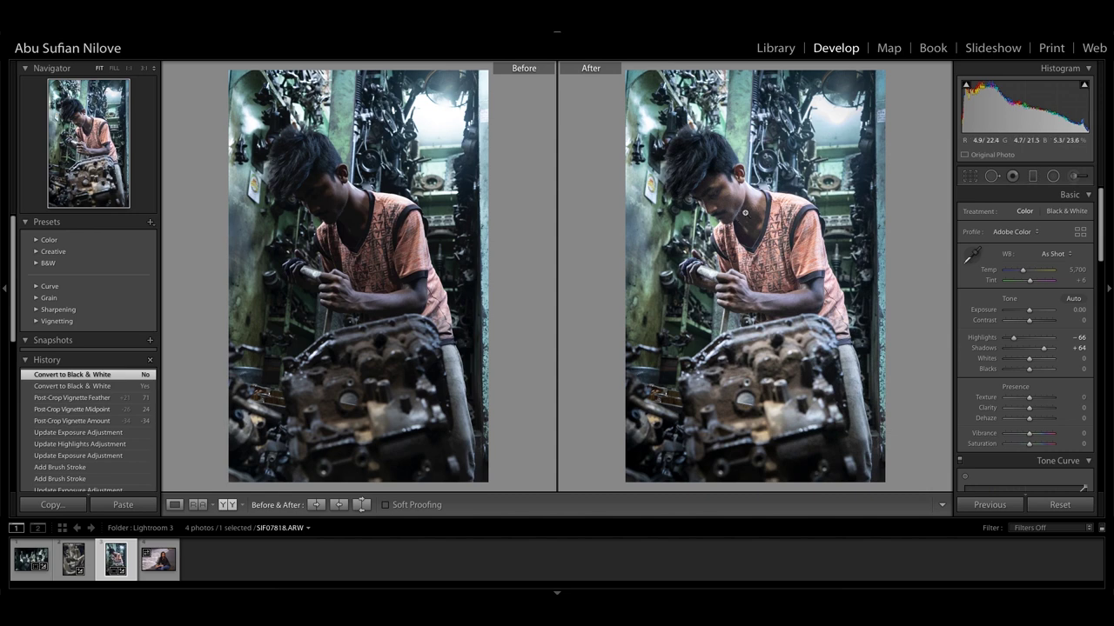
- Warm the white balance temperature to 6,660
left_click_drag(1024, 272, 1026, 271)
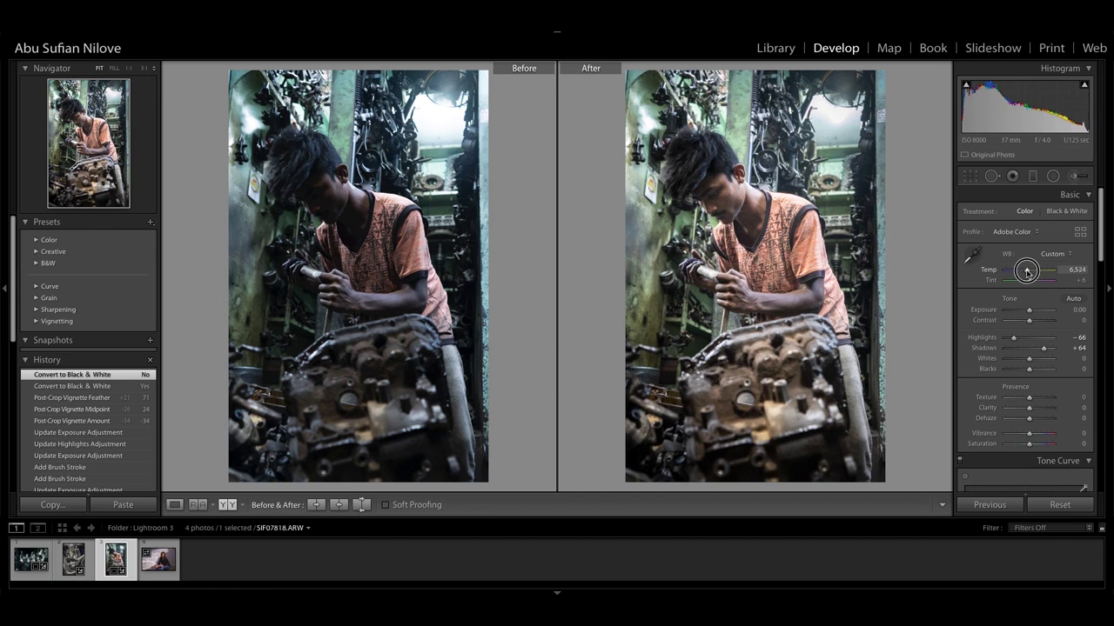
left_click_drag(1027, 273, 1029, 273)
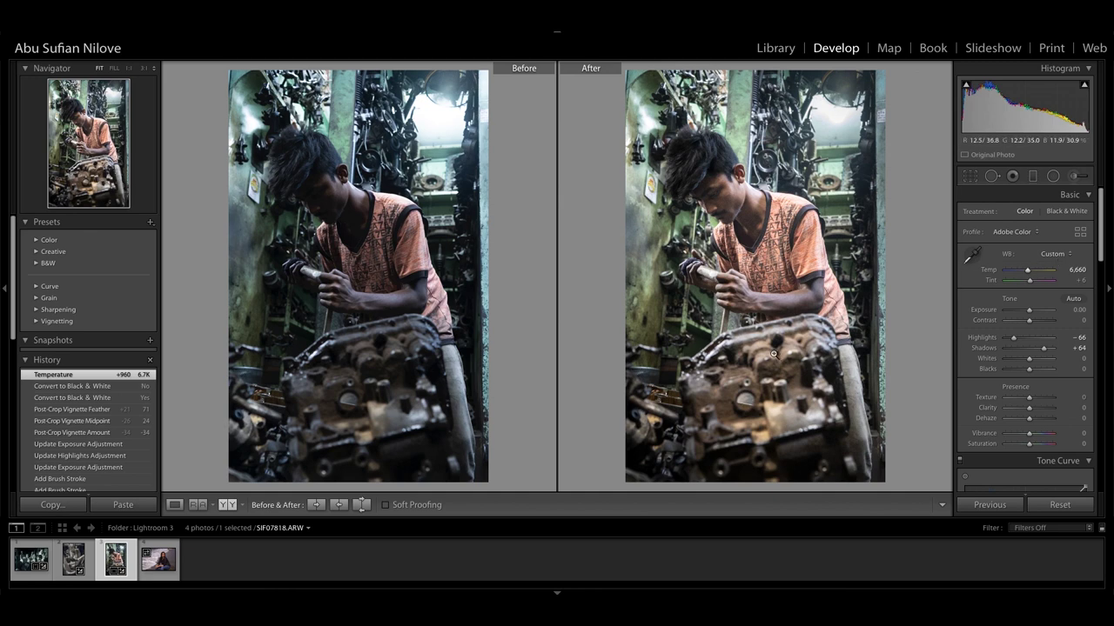
left_click(742, 191)
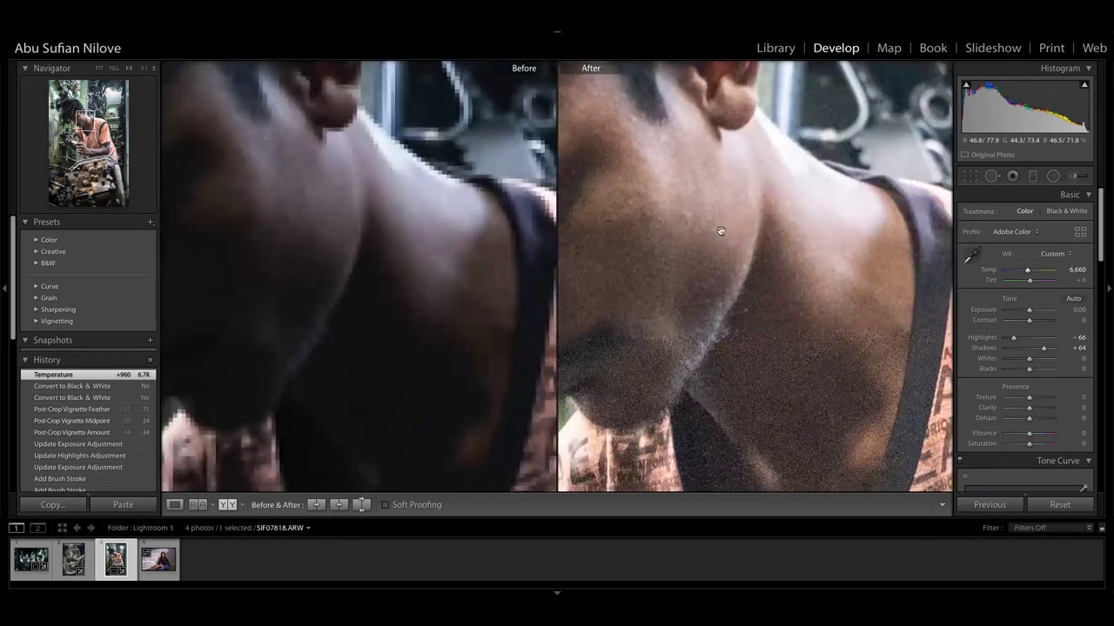
- On the zoomed-in face, add luminance noise reduction and sharpening with Masking 18
left_click_drag(813, 207, 773, 289)
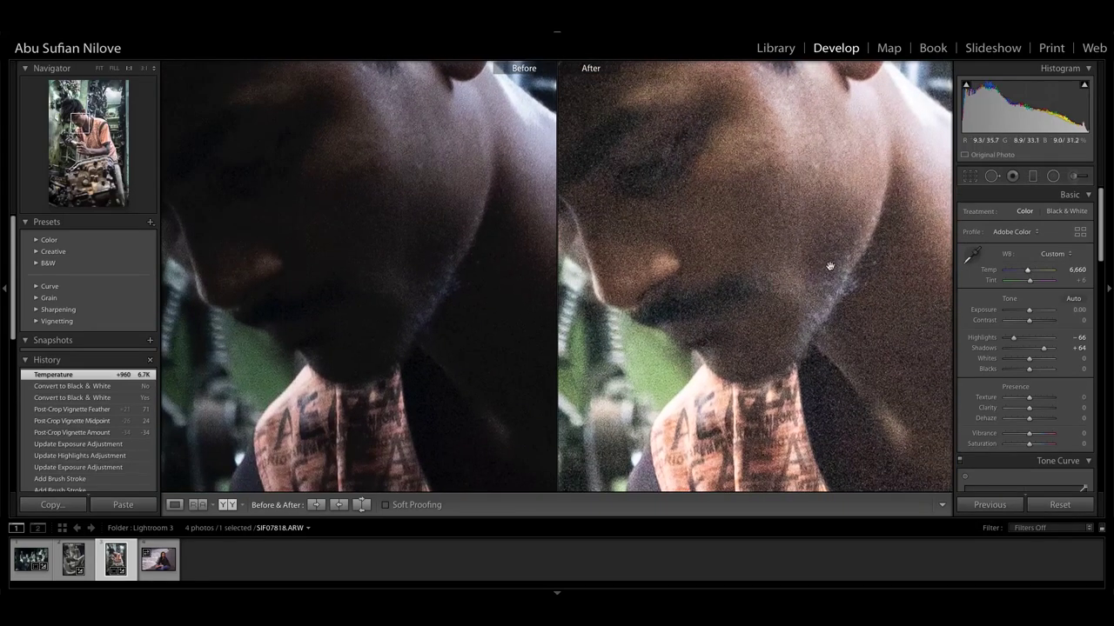
left_click_drag(1105, 228, 1108, 401)
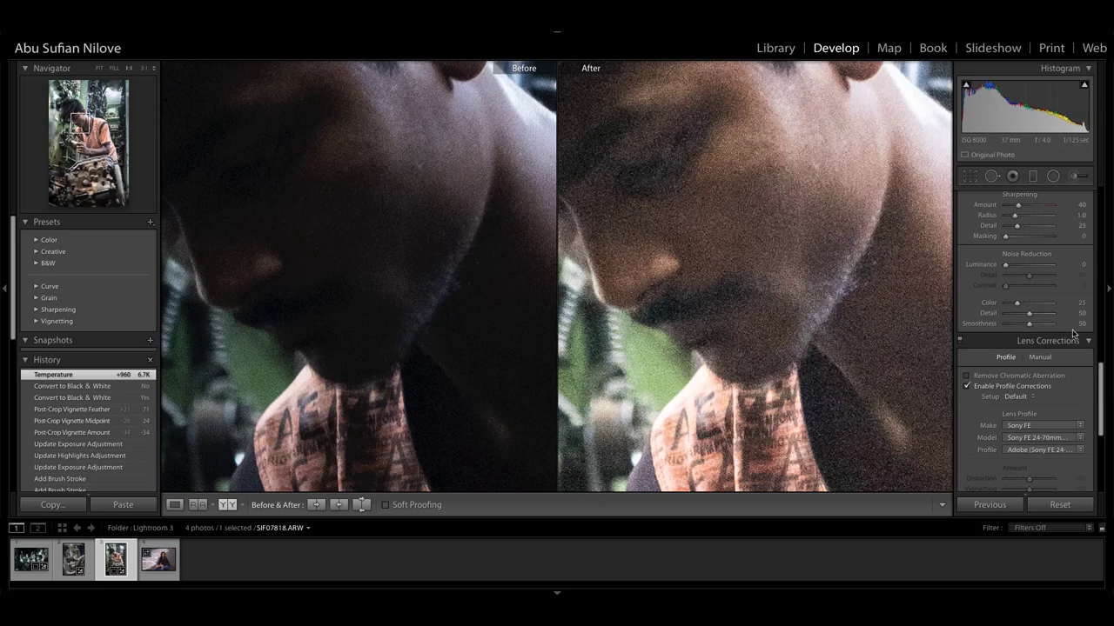
left_click_drag(1005, 265, 1030, 271)
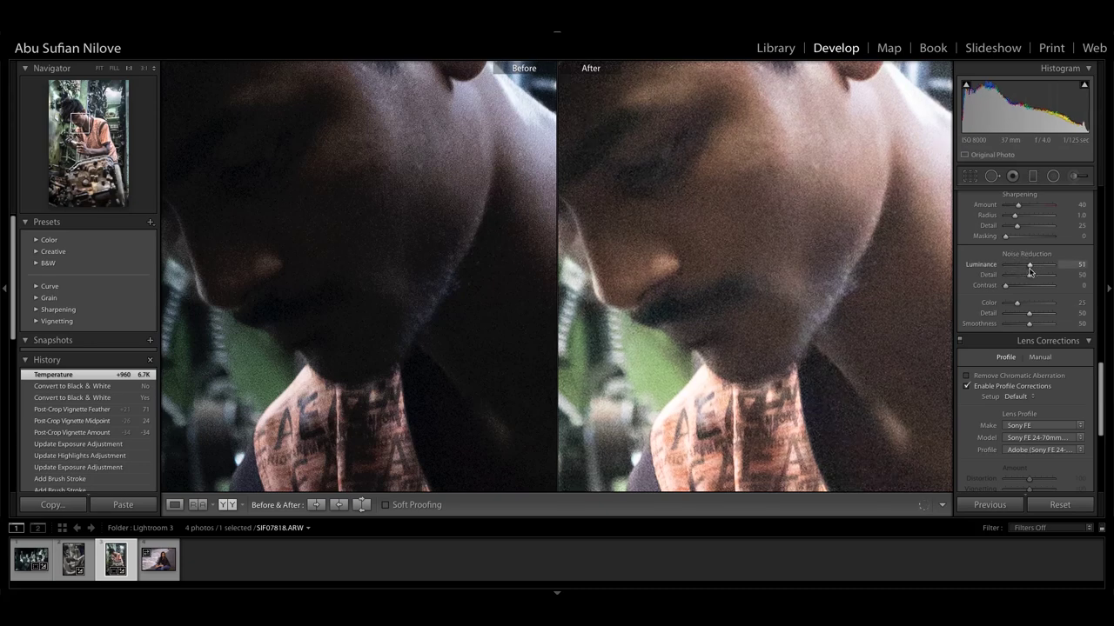
left_click_drag(1018, 205, 1032, 204)
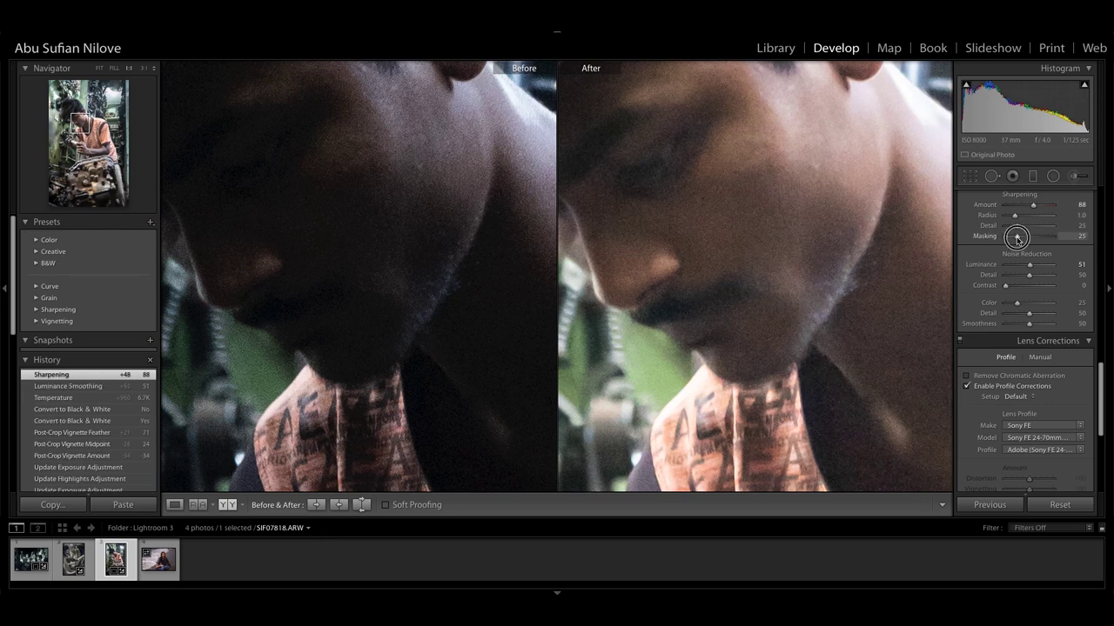
left_click_drag(1012, 240, 1051, 210)
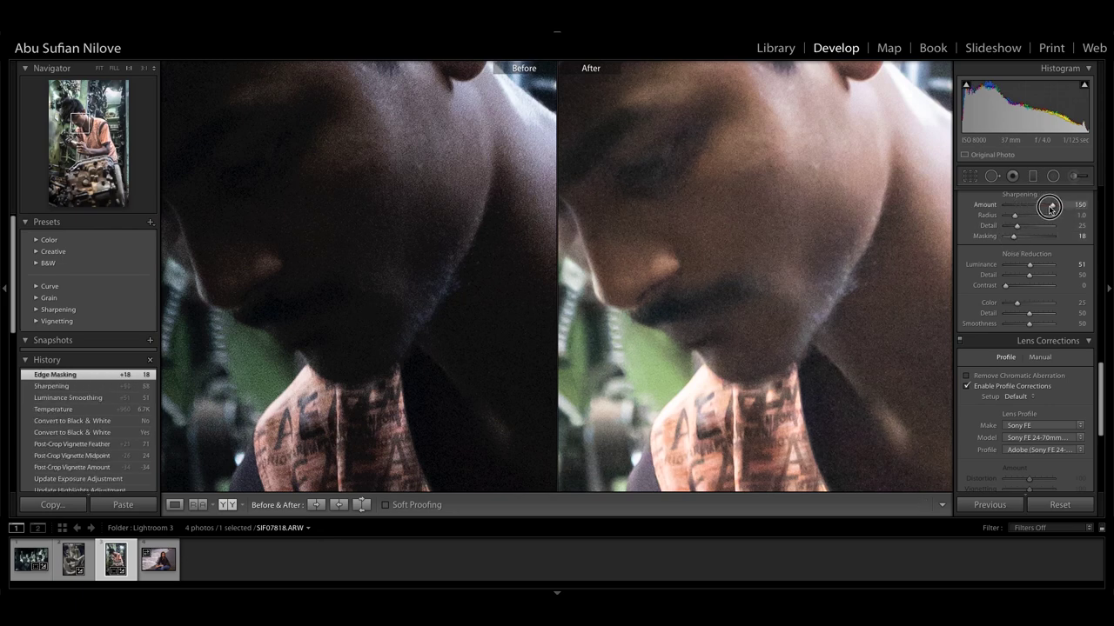
- Push Sharpening Amount to 150, set Luminance noise reduction to 33, and boost Texture
mouse_move(1052, 210)
left_mouse_down()
mouse_move(1063, 210)
mouse_move(781, 202)
mouse_move(838, 156)
mouse_move(740, 231)
mouse_move(717, 207)
left_mouse_up()
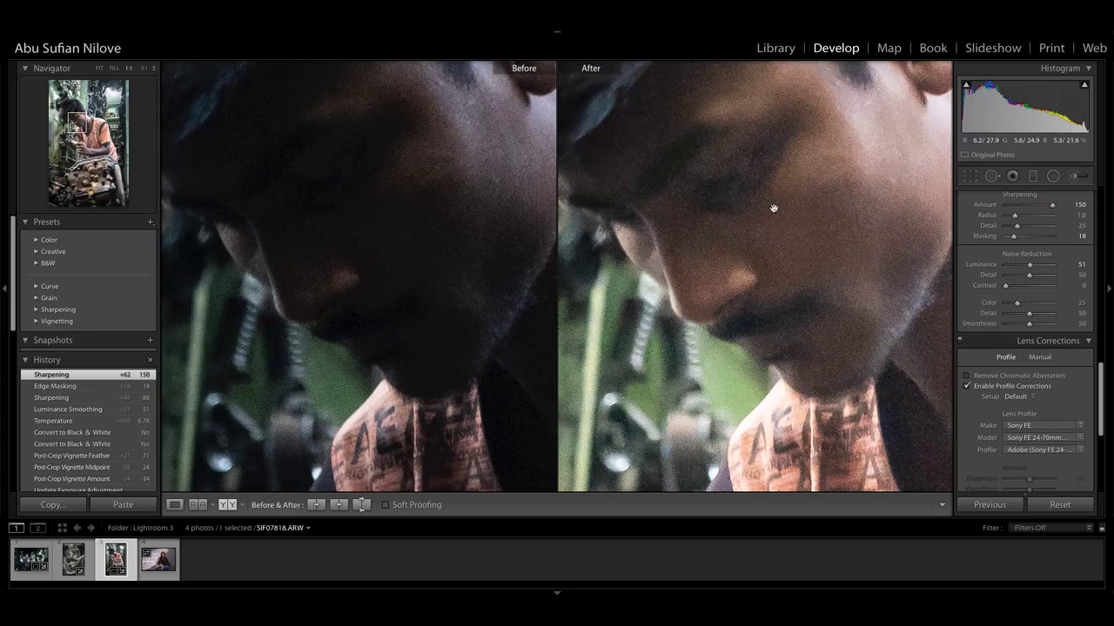
left_click_drag(1022, 266, 1022, 265)
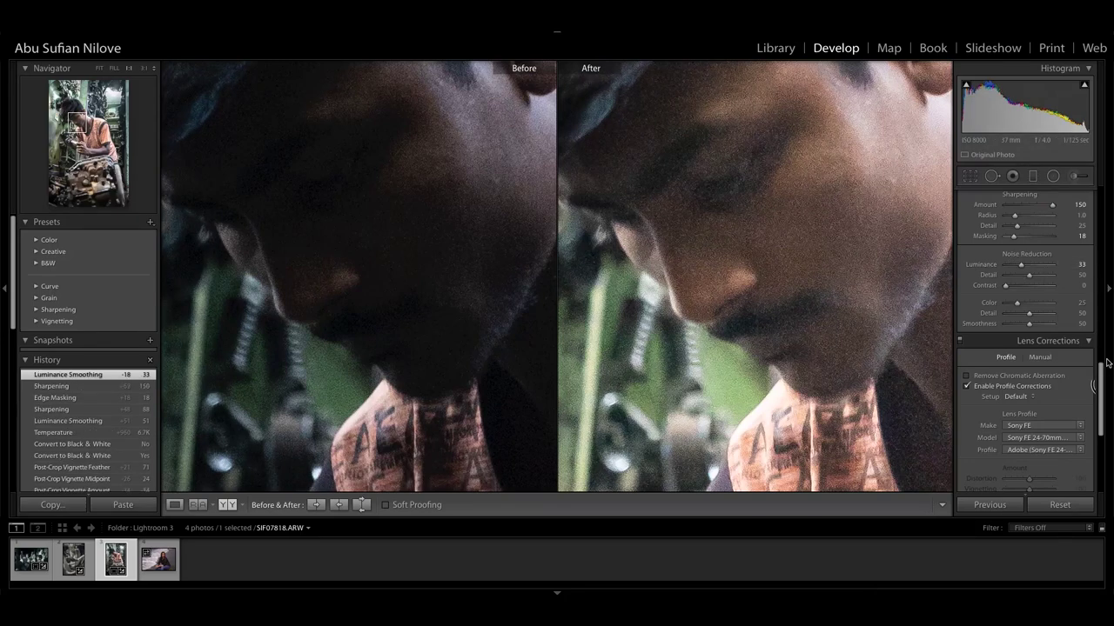
left_click_drag(1104, 396, 1106, 208)
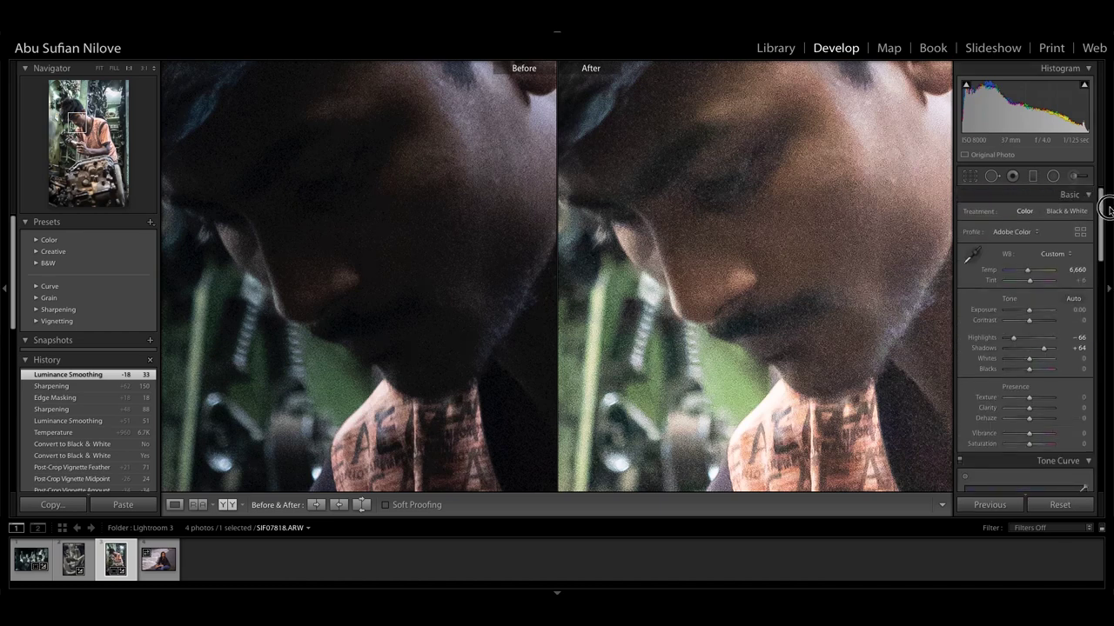
left_click_drag(1042, 399, 1052, 399)
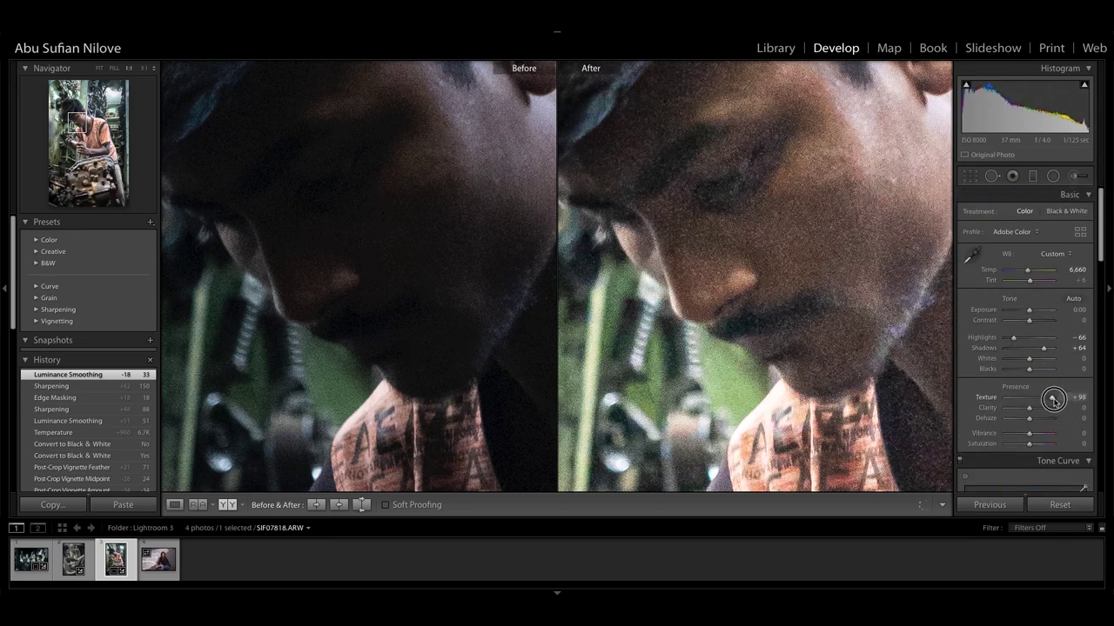
- Set Texture to +31 and Clarity to +19, fit the photo, and return to Loupe view
mouse_move(1051, 399)
left_mouse_down()
mouse_move(885, 413)
mouse_move(1088, 412)
mouse_move(1034, 412)
left_mouse_up()
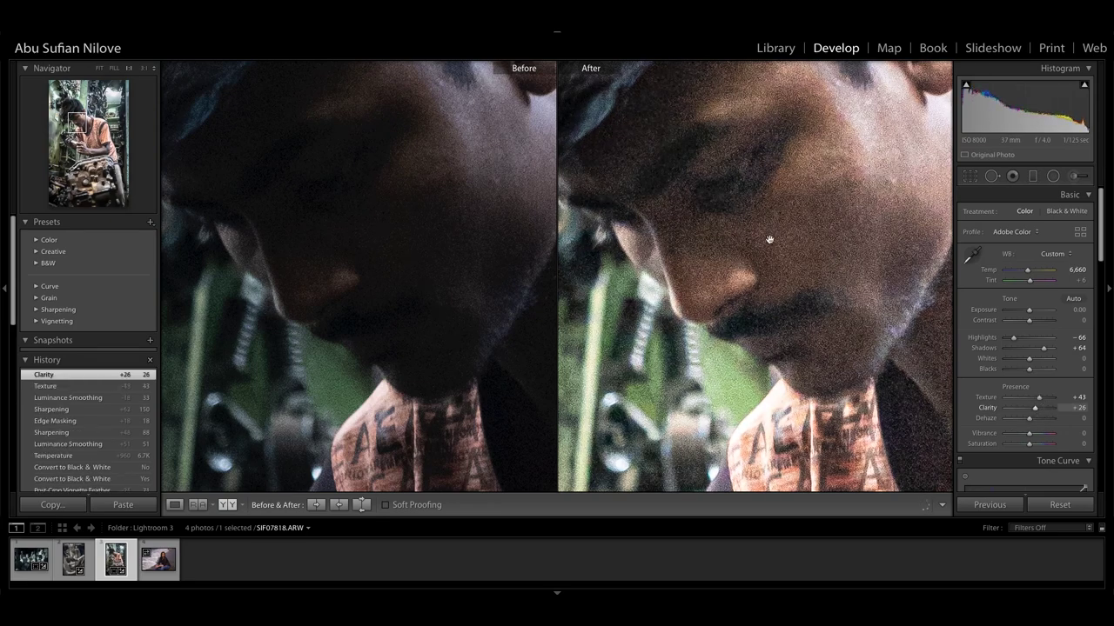
left_click(750, 237)
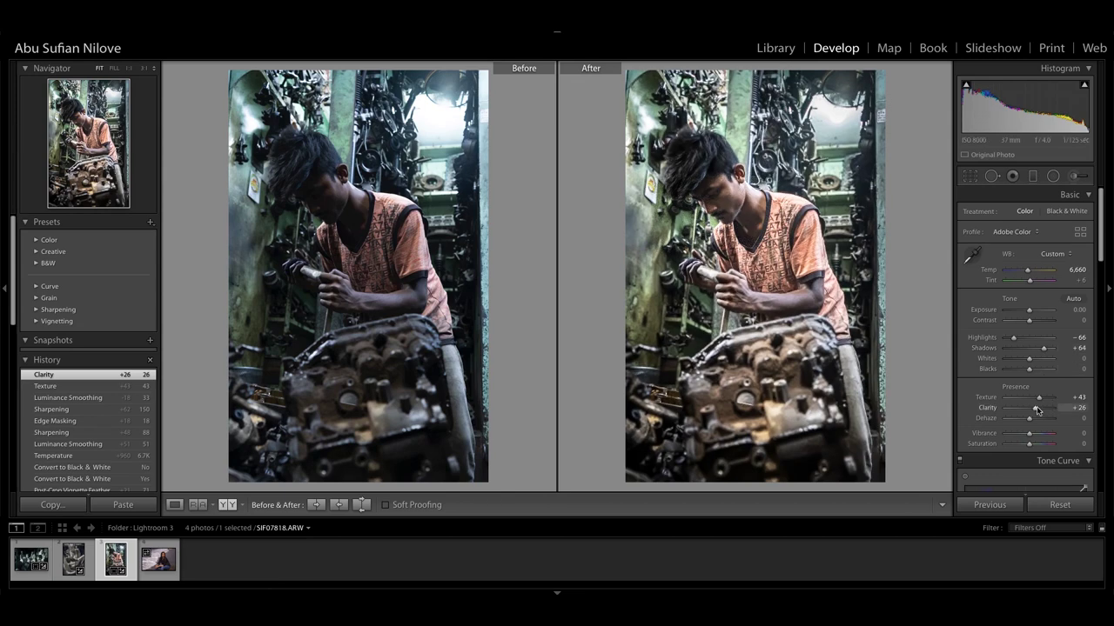
left_click_drag(1037, 410, 1035, 410)
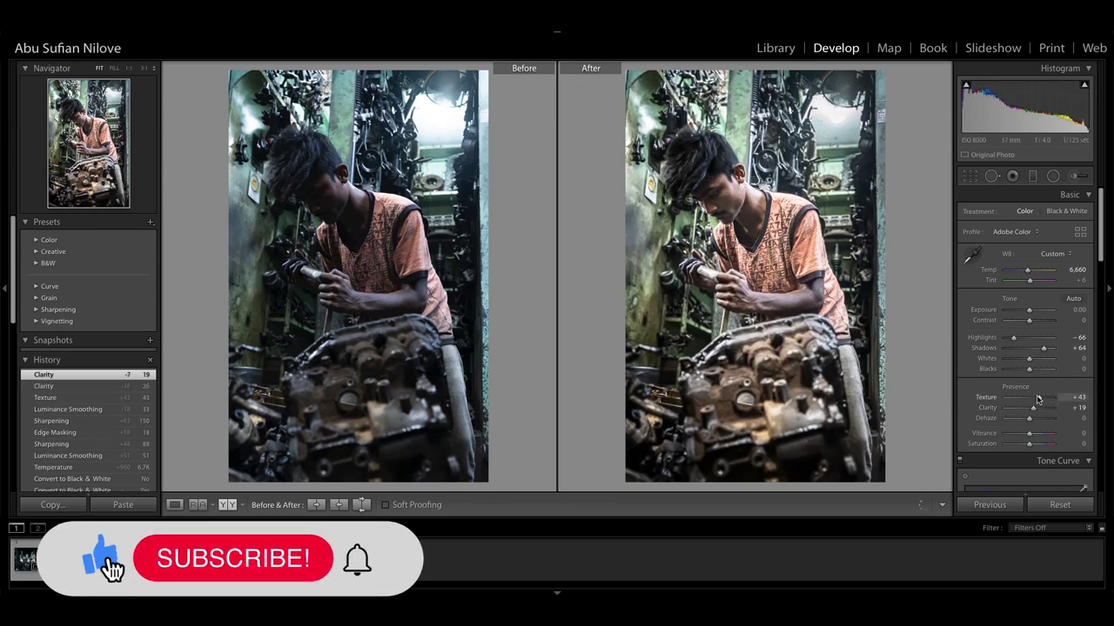
left_click_drag(1037, 399, 1035, 399)
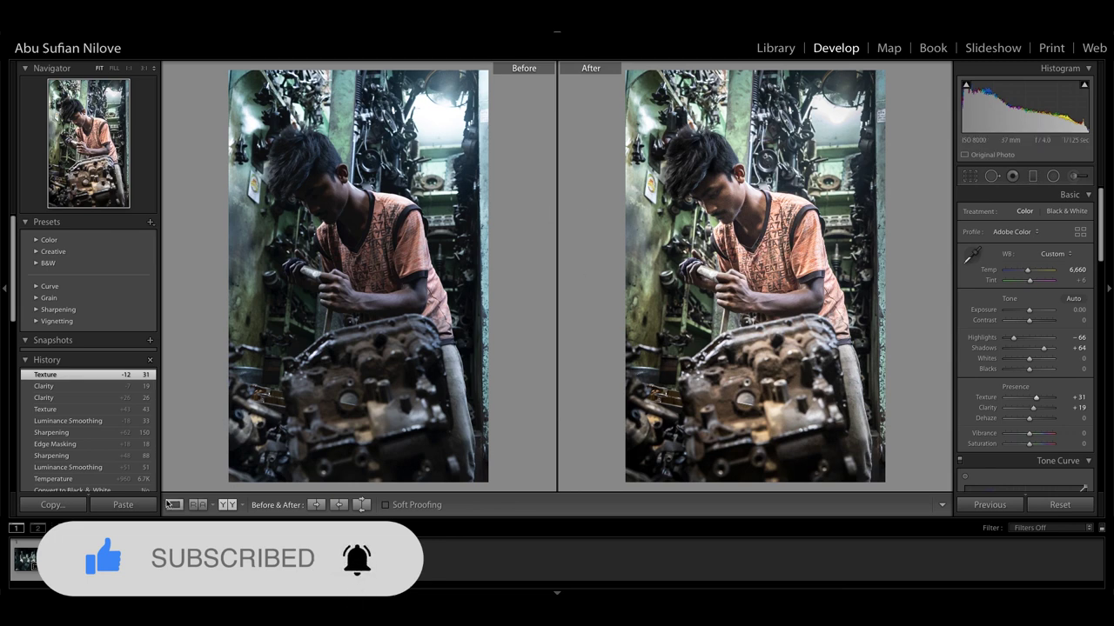
left_click(173, 504)
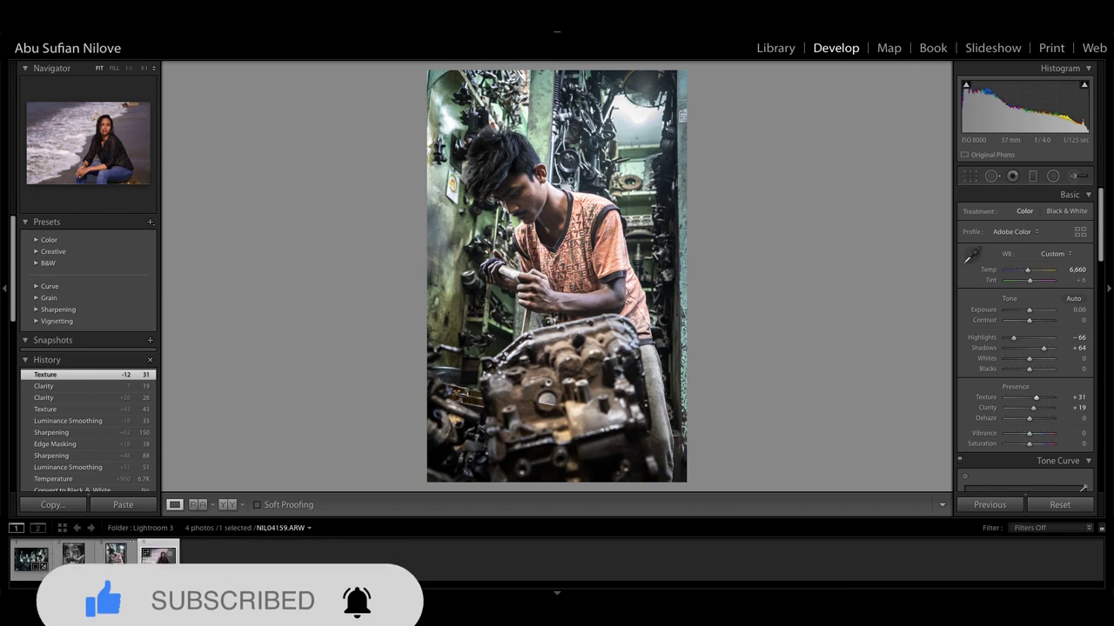
- Select the beach portrait and crop in from the top-right corner around the seated woman
left_click(159, 560)
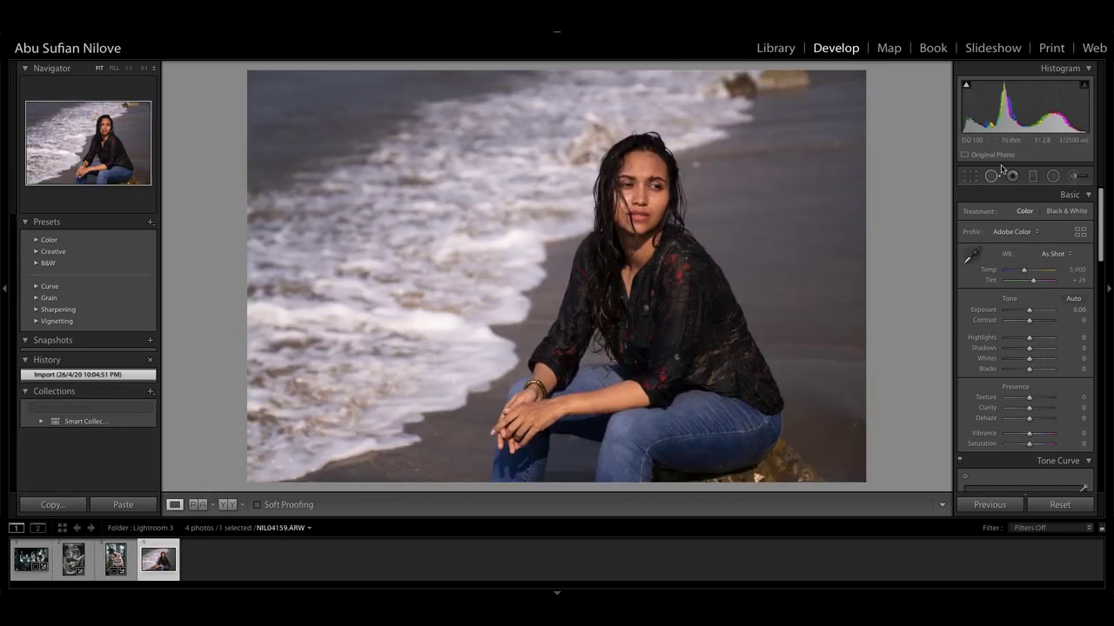
left_click(965, 178)
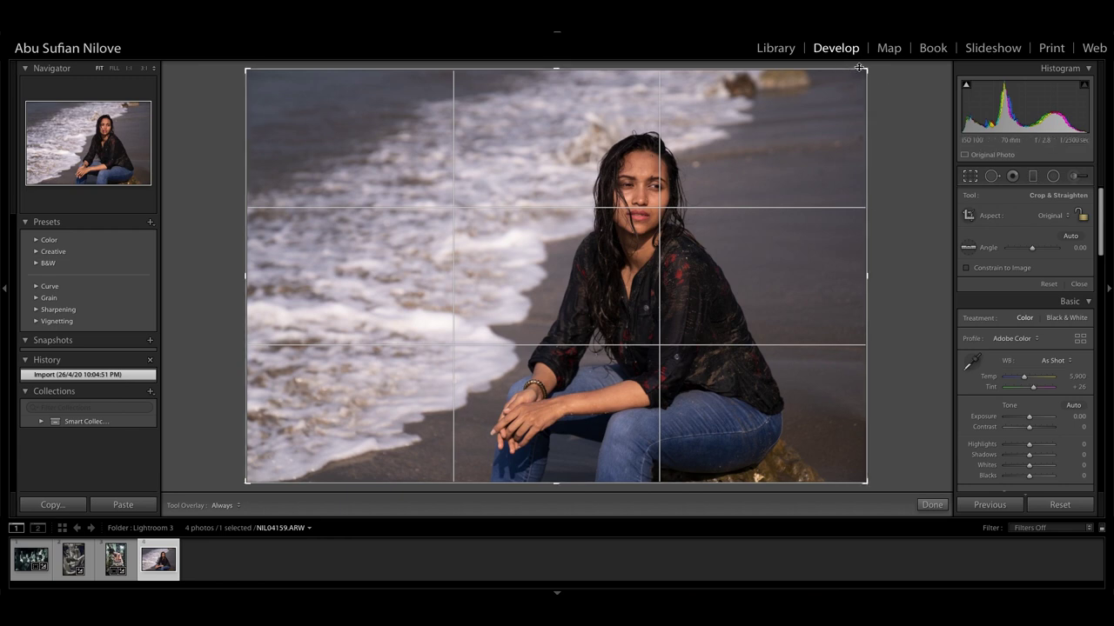
mouse_move(867, 69)
left_mouse_down()
mouse_move(851, 71)
mouse_move(850, 57)
left_mouse_up()
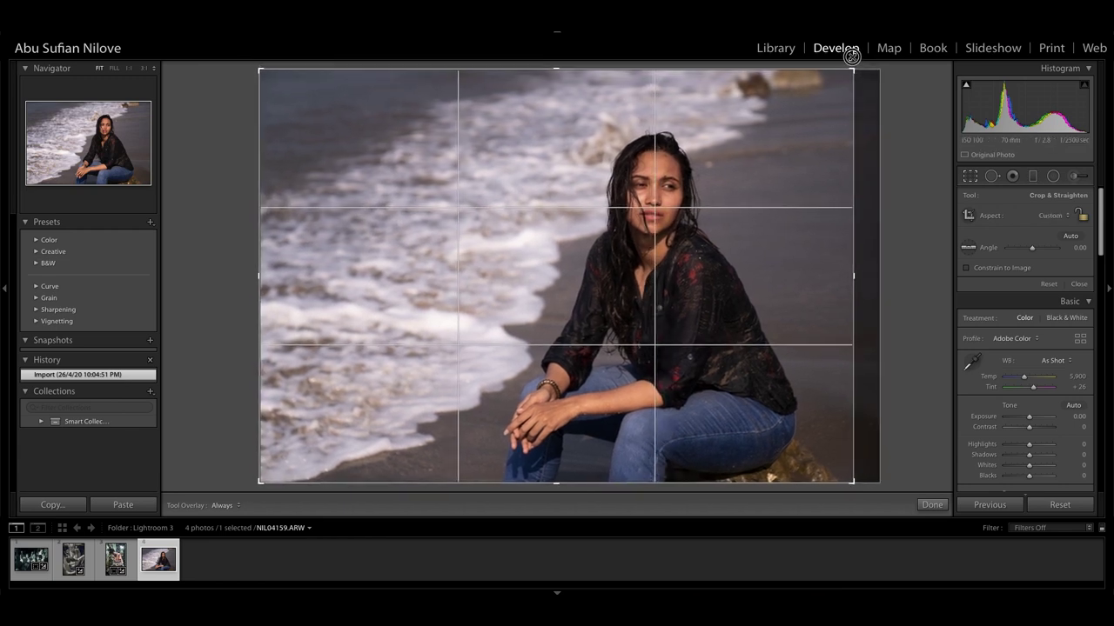
left_click_drag(849, 57, 845, 84)
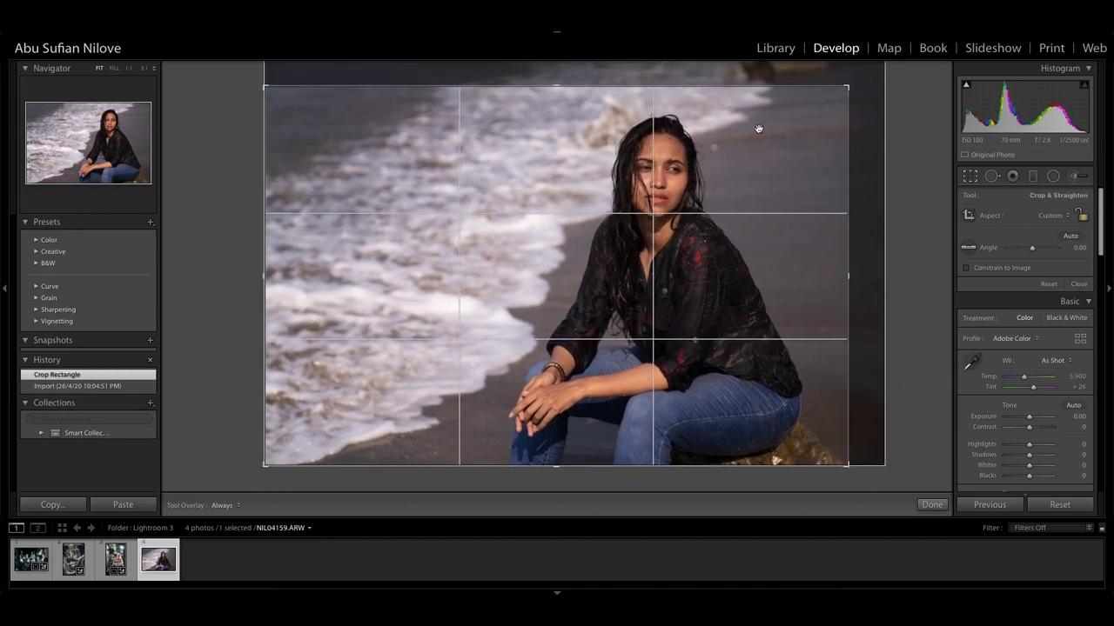
key("Return")
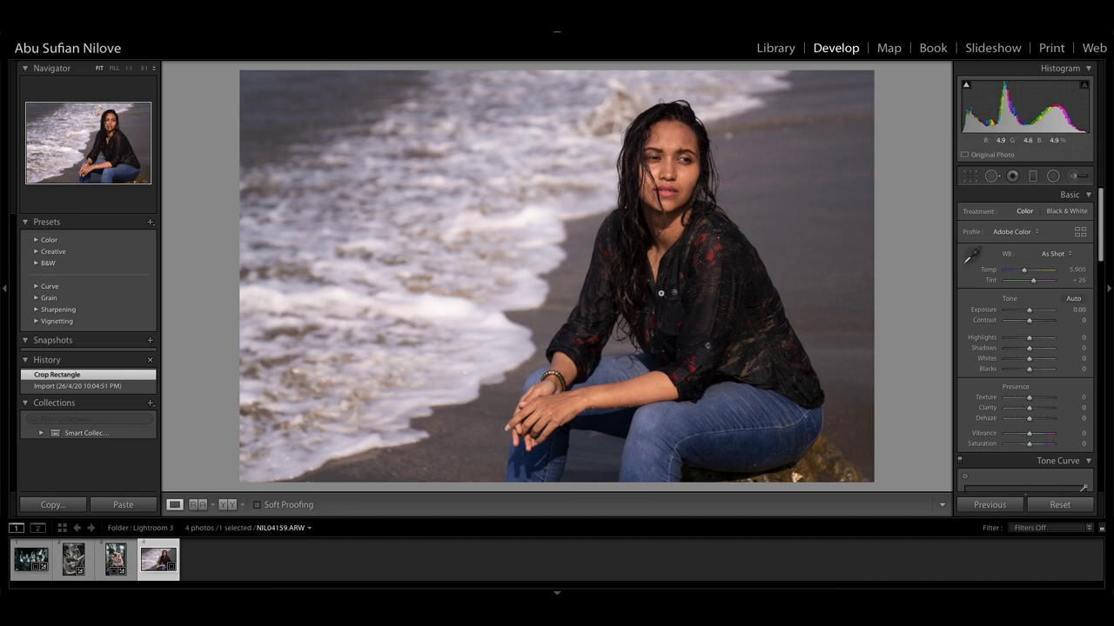
- Inspect the shirt, hair and background at 1:1, then return to Fit view
left_click(737, 330)
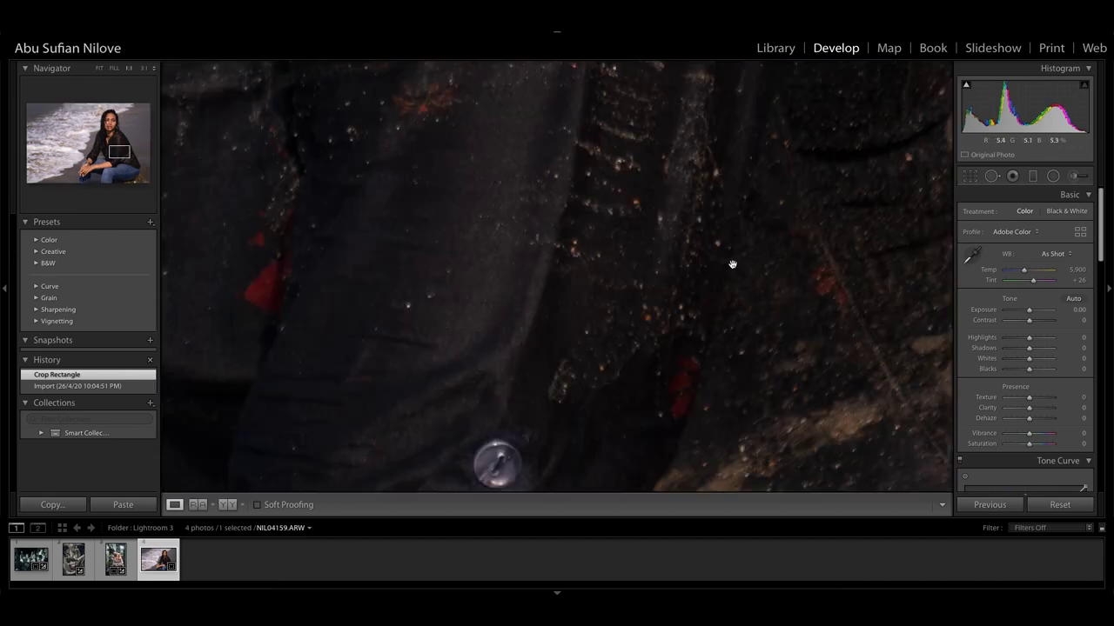
left_click_drag(732, 268, 710, 438)
mouse_move(543, 302)
left_mouse_down()
mouse_move(699, 271)
mouse_move(547, 374)
left_mouse_up()
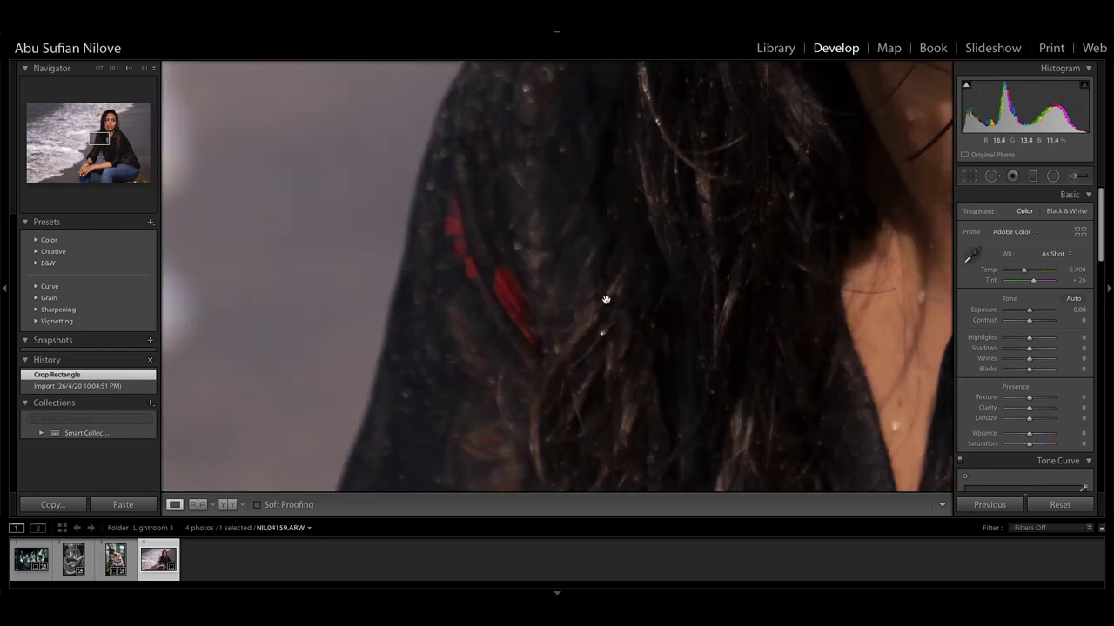
left_click(552, 365)
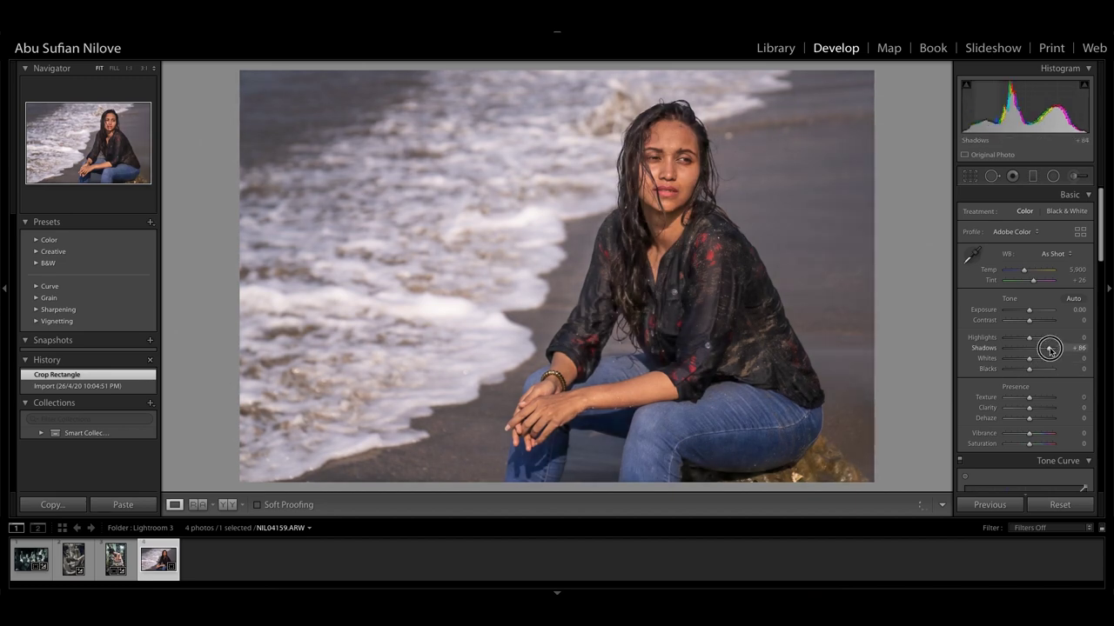
- Set Shadows +64, Highlights -64, Contrast +11 and Exposure +0.20
mouse_move(1041, 352)
left_mouse_down()
mouse_move(973, 356)
mouse_move(1044, 363)
left_mouse_up()
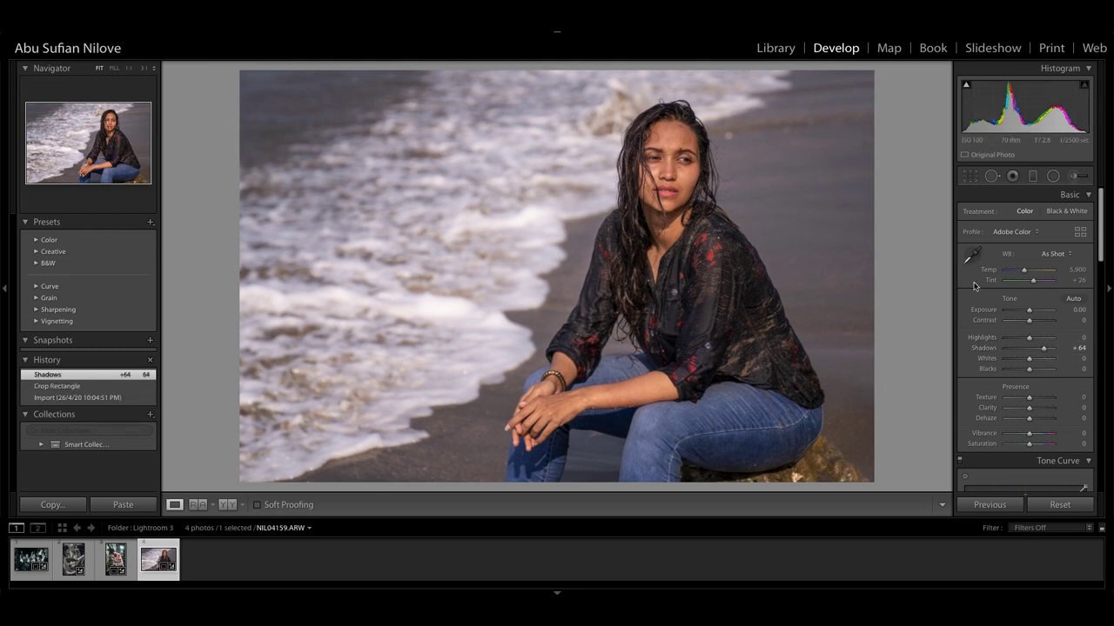
left_click_drag(1027, 340, 838, 353)
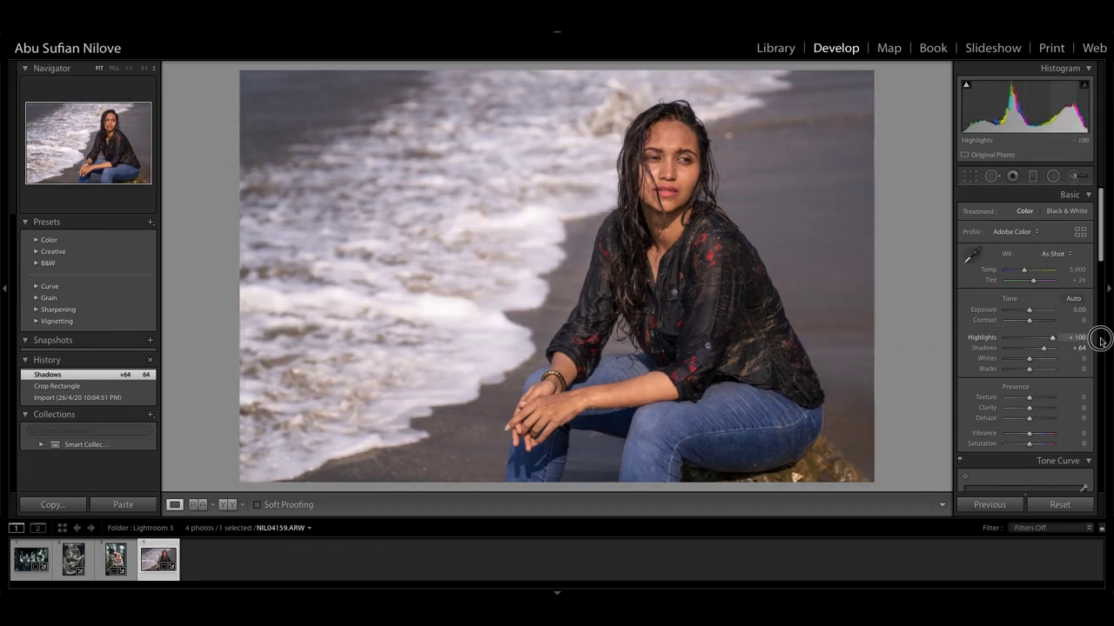
left_click_drag(839, 354, 1014, 352)
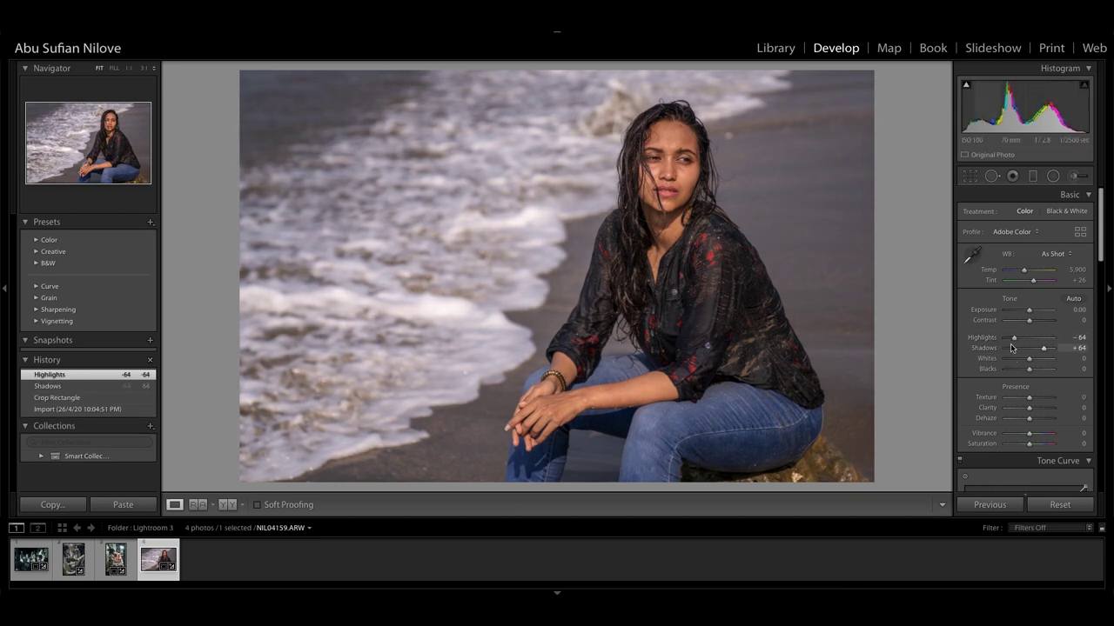
left_click_drag(1030, 323, 1031, 313)
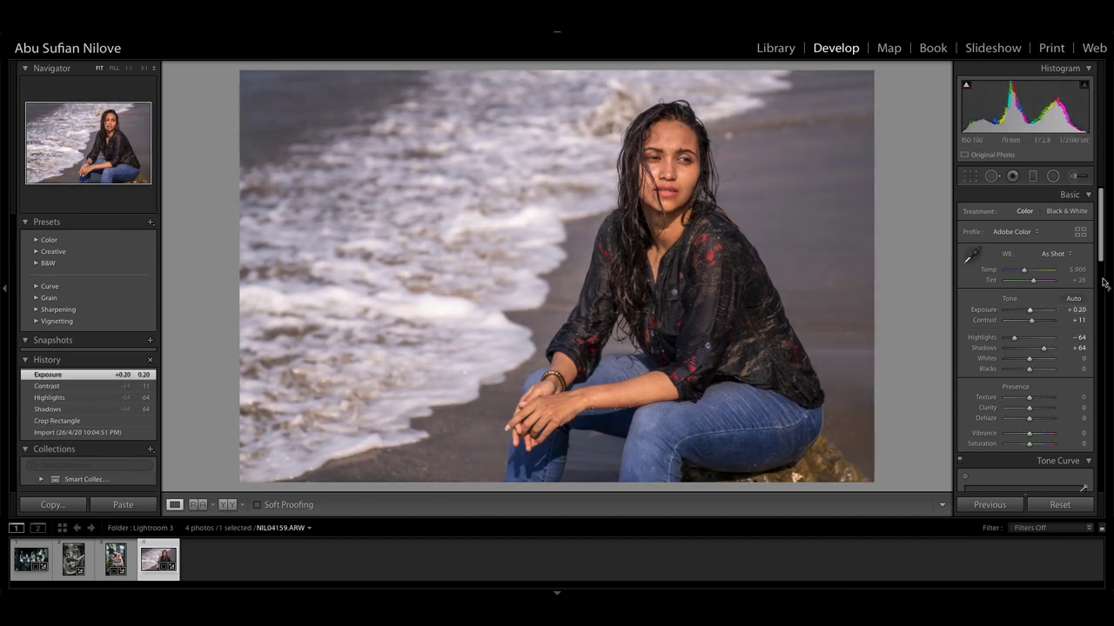
scroll(1101, 243, "down", 1)
scroll(1099, 241, "up", 1)
- Apply the Artistic 04 colour profile at Amount 50 and close the Profile Browser
left_click(1080, 232)
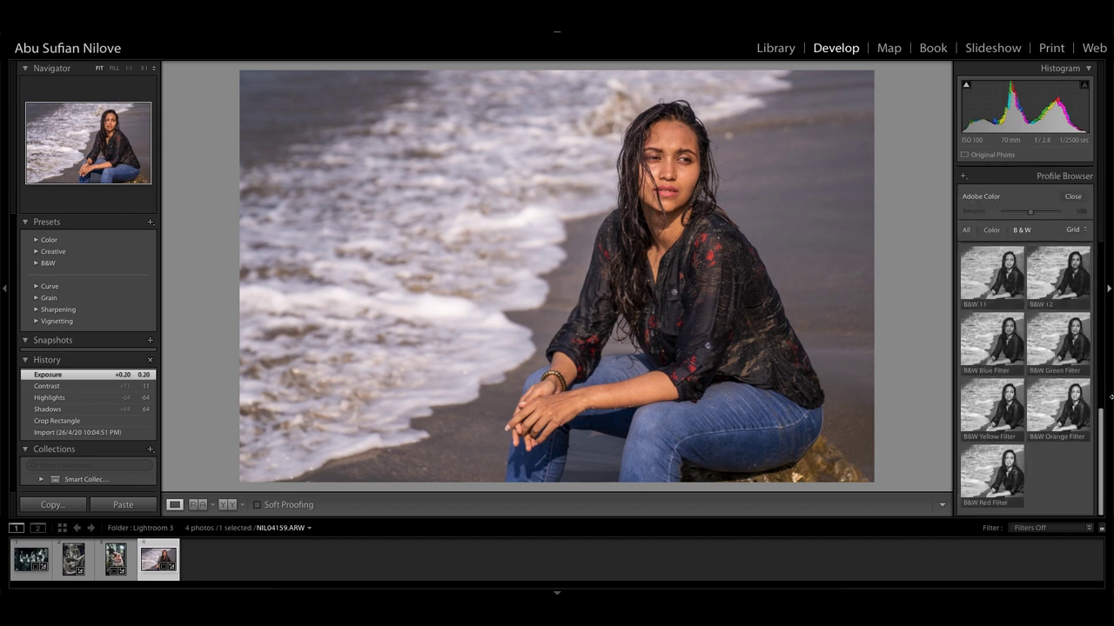
left_click(992, 230)
left_click_drag(1100, 310, 1109, 372)
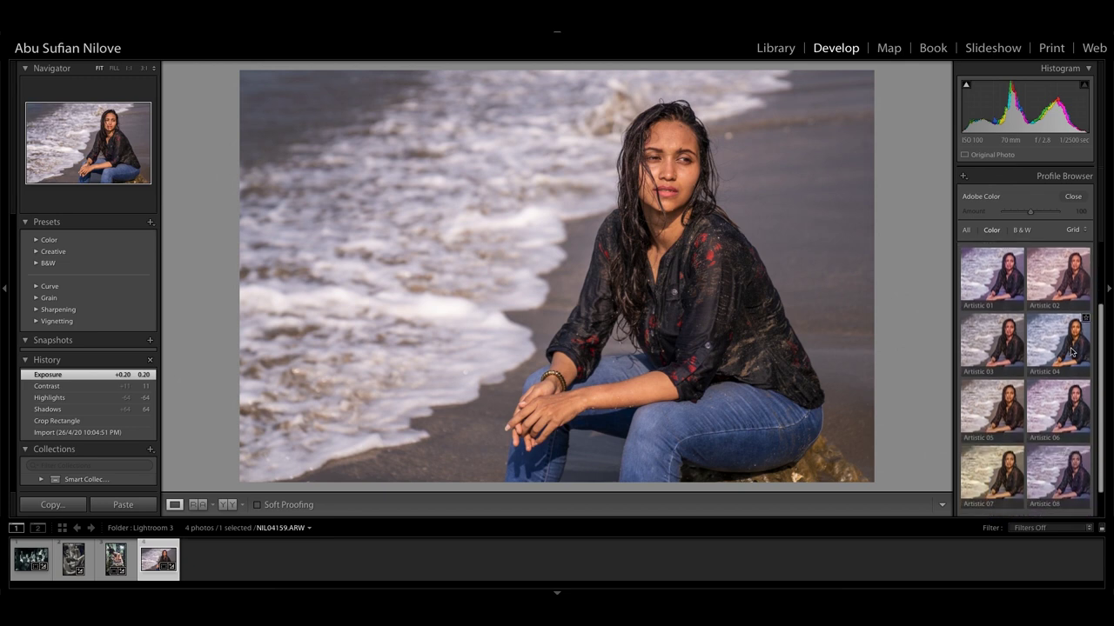
left_click(1072, 352)
left_click(1069, 349)
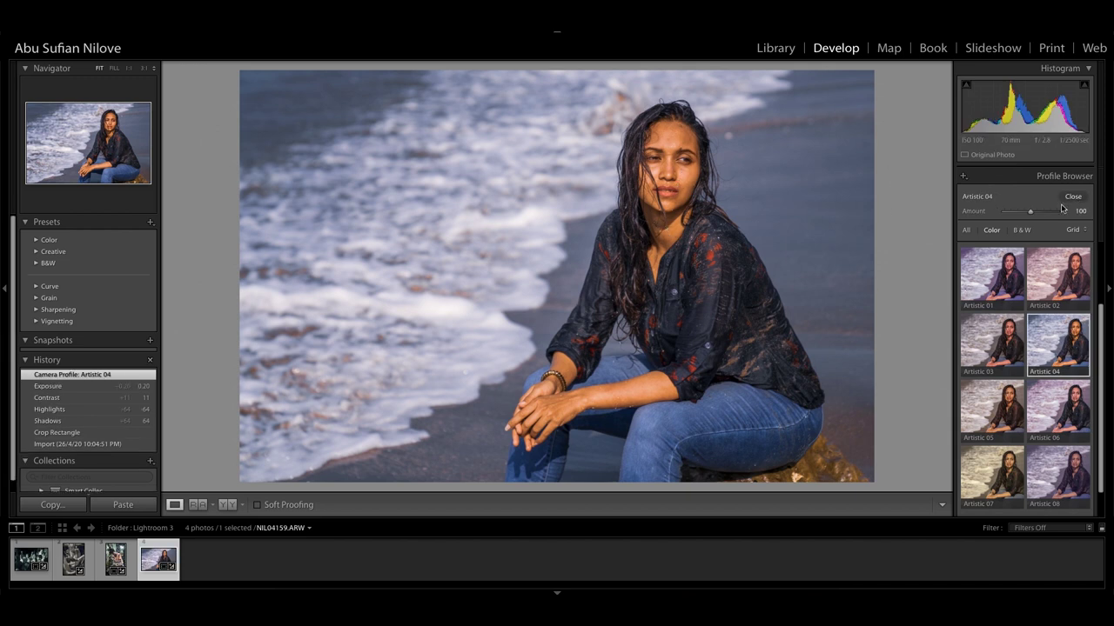
mouse_move(1031, 215)
left_mouse_down()
mouse_move(1083, 214)
mouse_move(1015, 224)
left_mouse_up()
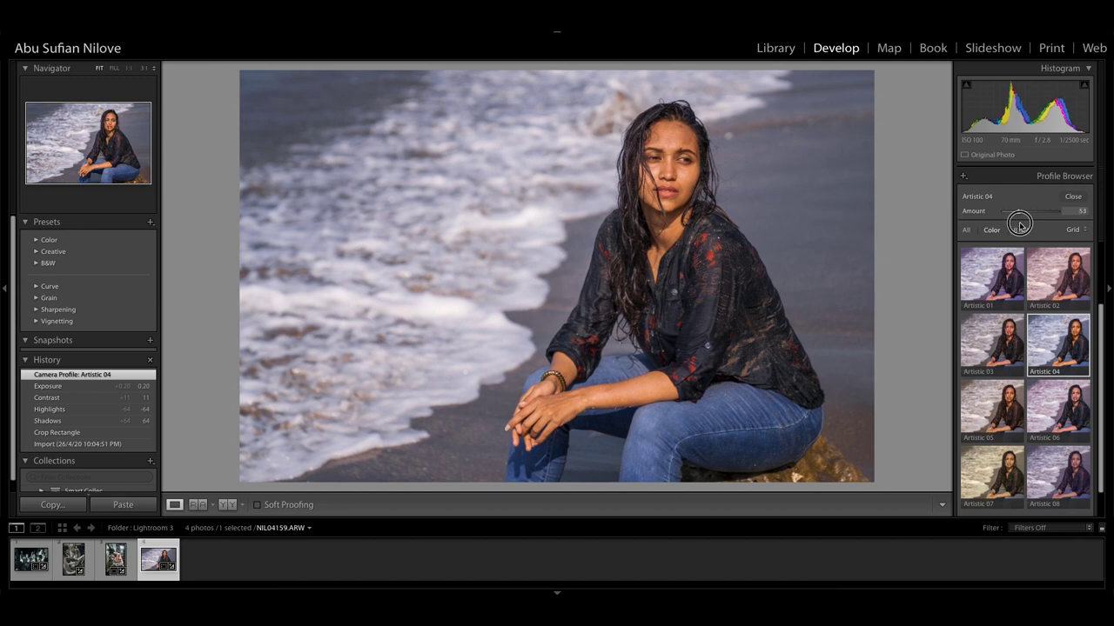
left_click(1073, 195)
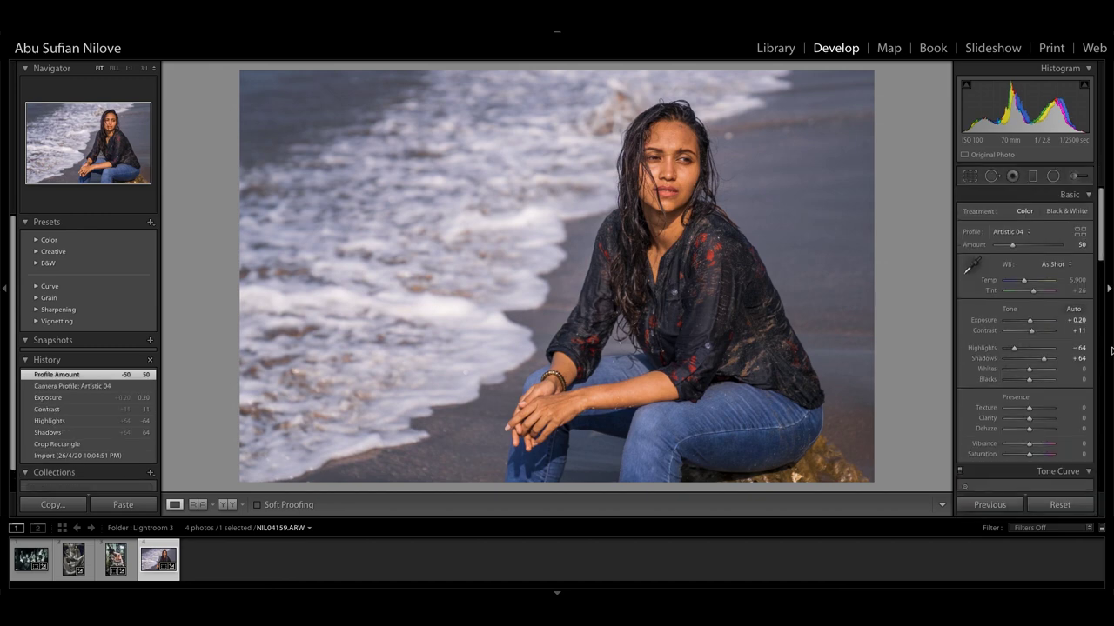
- Zoom the portrait to 1:1 and scroll over her forehead, eyes, nose, lips and chin
key("z")
scroll(606, 292, "down", 2)
scroll(547, 299, "down", 3)
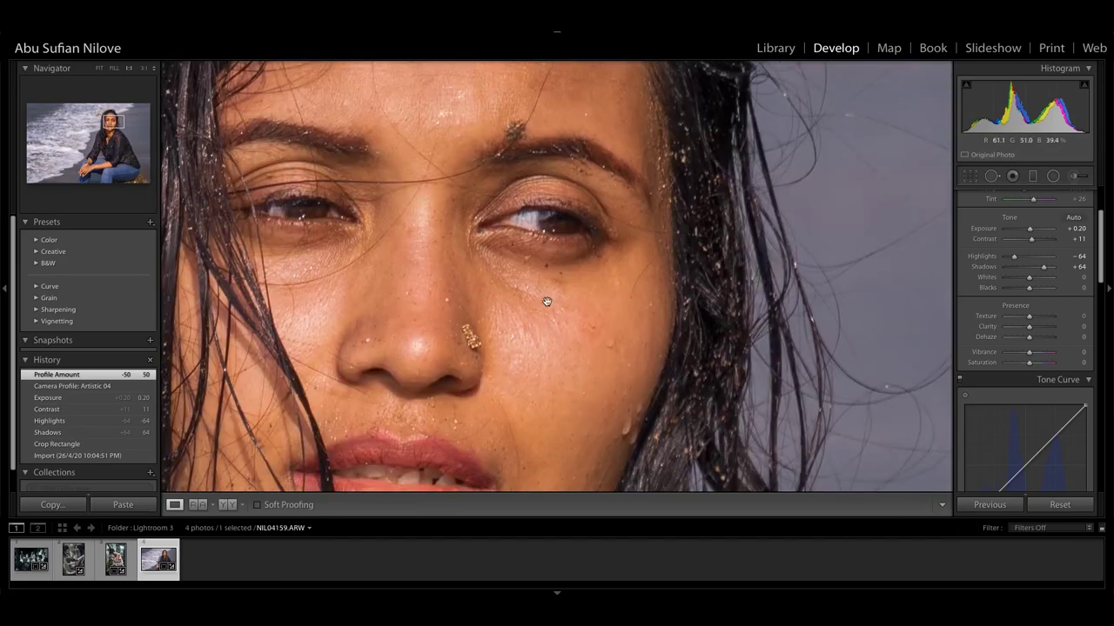
scroll(576, 330, "down", 2)
scroll(554, 283, "down", 2)
scroll(609, 261, "left", 2)
scroll(670, 253, "down", 3)
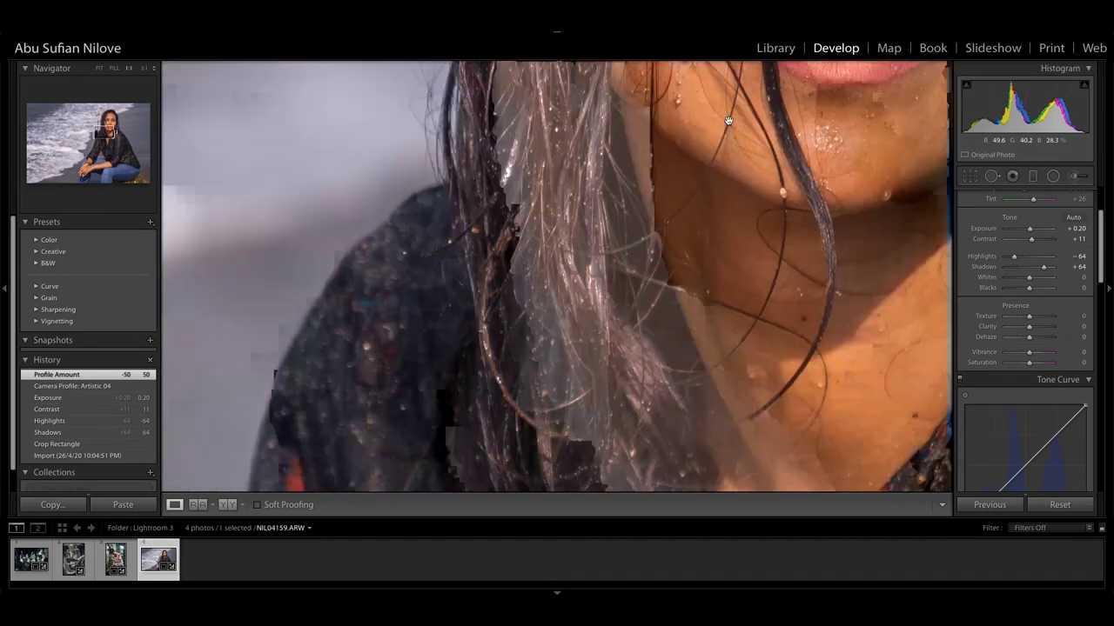
scroll(670, 252, "down", 2)
scroll(664, 278, "up", 1)
scroll(664, 279, "up", 1)
scroll(664, 278, "up", 2)
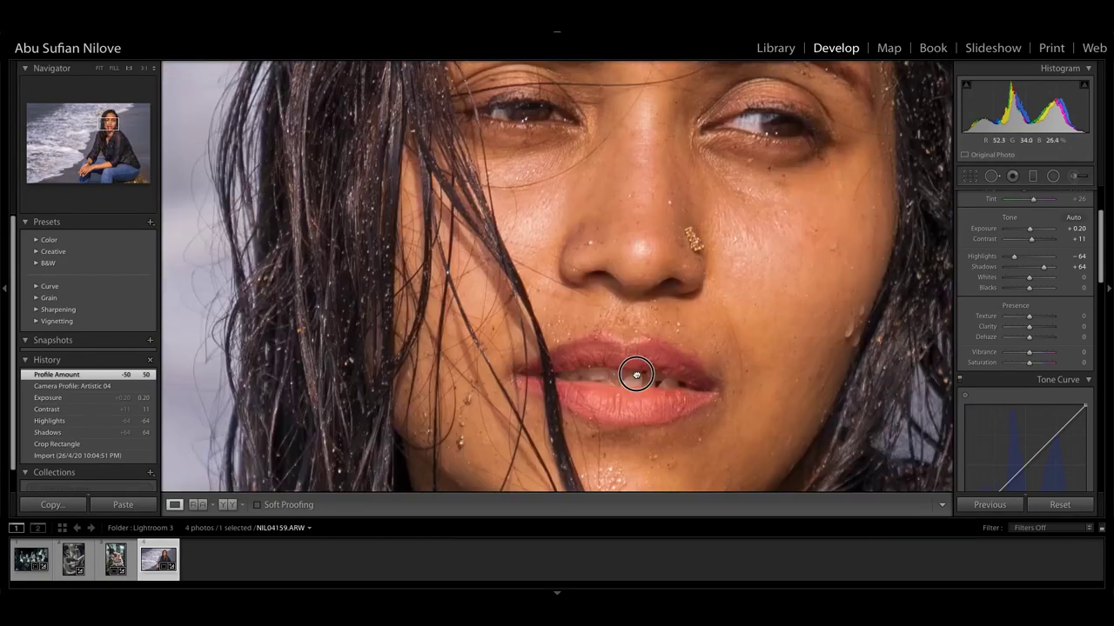
scroll(649, 357, "up", 2)
scroll(655, 205, "down", 1)
scroll(656, 205, "up", 3)
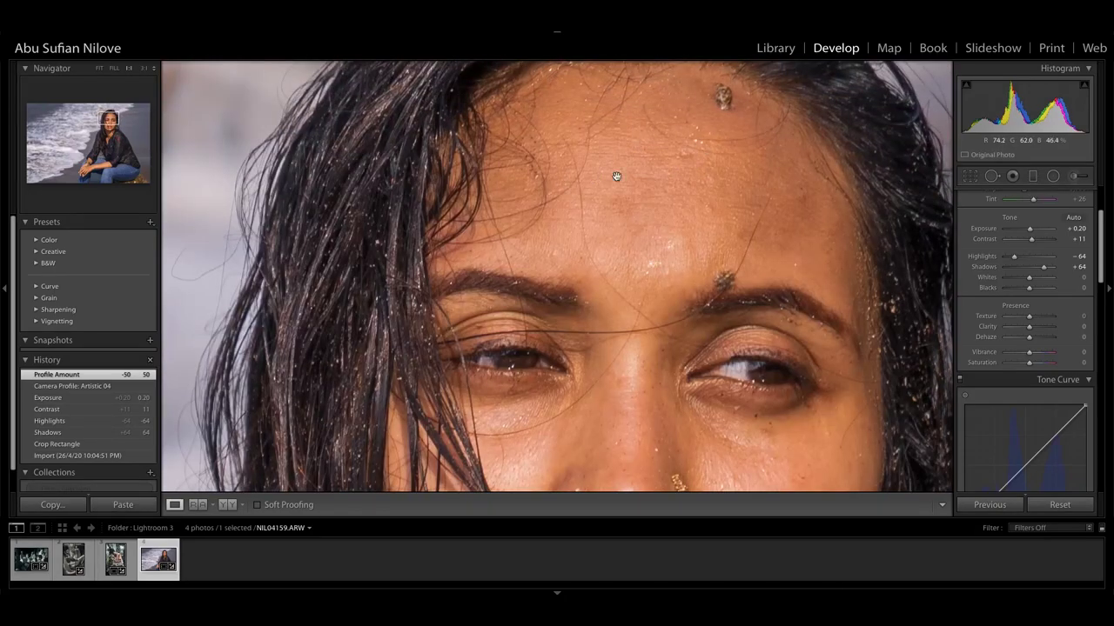
scroll(656, 183, "down", 1)
scroll(609, 179, "down", 2)
scroll(621, 162, "down", 3)
scroll(626, 200, "right", 1)
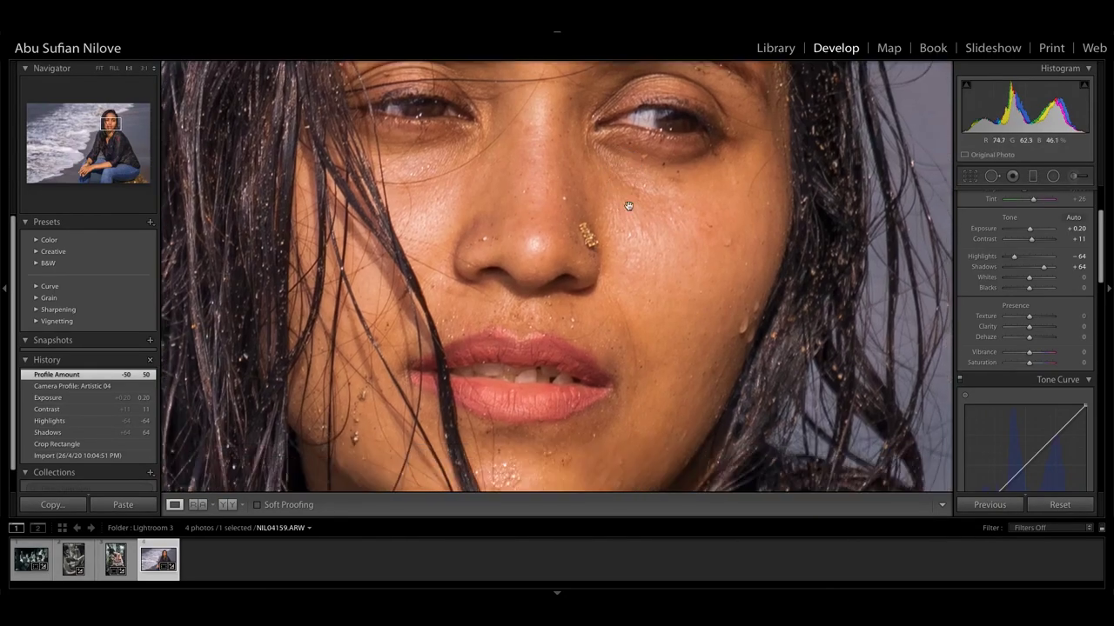
scroll(626, 200, "up", 3)
scroll(627, 288, "up", 3)
scroll(609, 226, "down", 1)
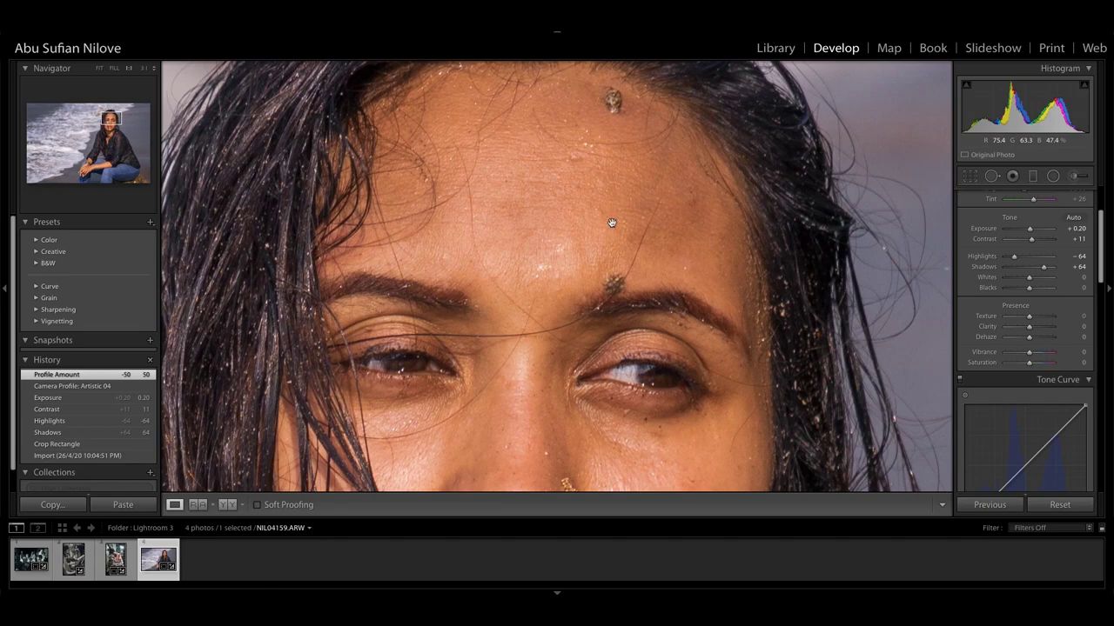
scroll(601, 190, "down", 2)
scroll(601, 189, "up", 2)
scroll(604, 196, "down", 2)
scroll(609, 202, "down", 3)
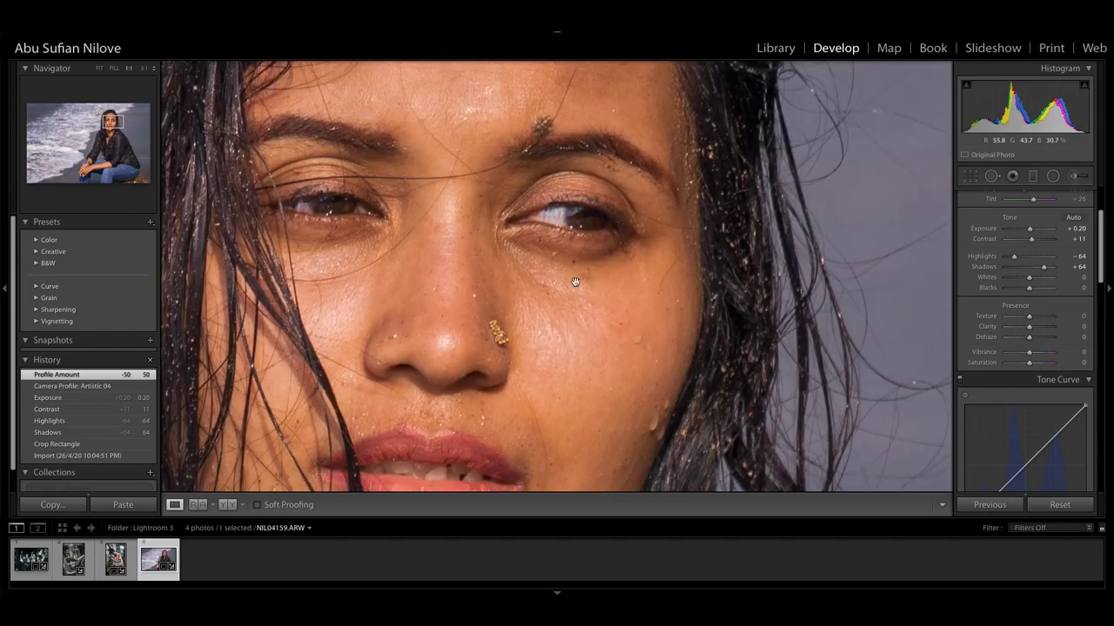
scroll(612, 207, "down", 2)
scroll(435, 331, "down", 2)
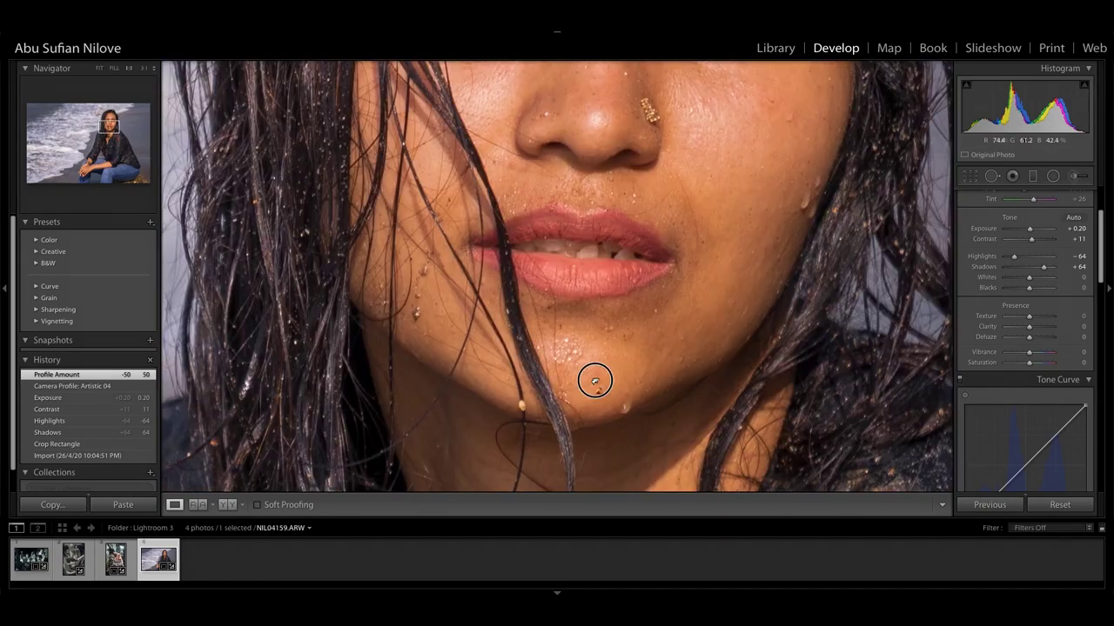
scroll(592, 377, "down", 3)
scroll(609, 261, "down", 2)
- Scroll back up the face and start a new brush adjustment with all effects at 0
scroll(621, 186, "up", 3)
scroll(653, 218, "up", 3)
scroll(691, 260, "up", 1)
scroll(691, 259, "up", 2)
scroll(716, 266, "up", 1)
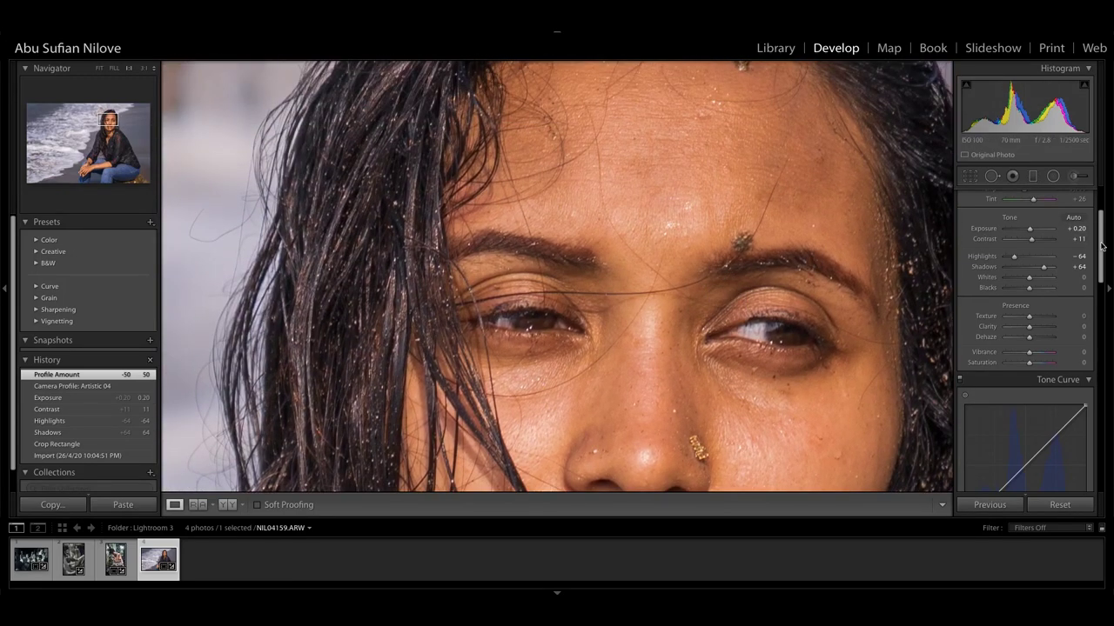
left_click_drag(1102, 248, 1101, 194)
left_click(1075, 177)
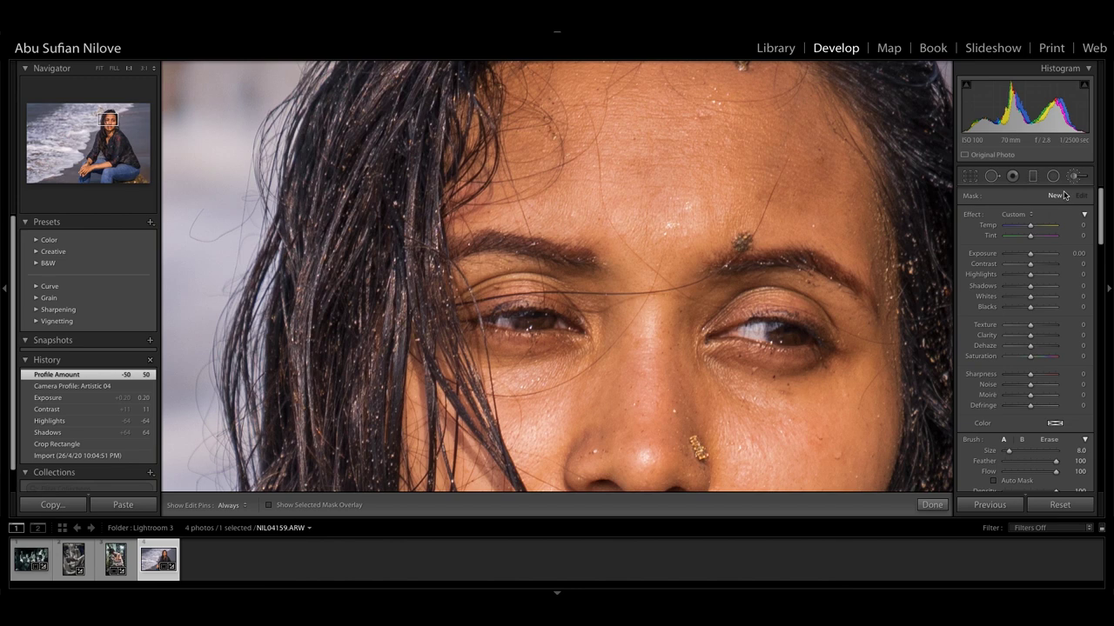
- Pick the Soften Skin brush preset and paint softening onto the forehead
left_click(1028, 216)
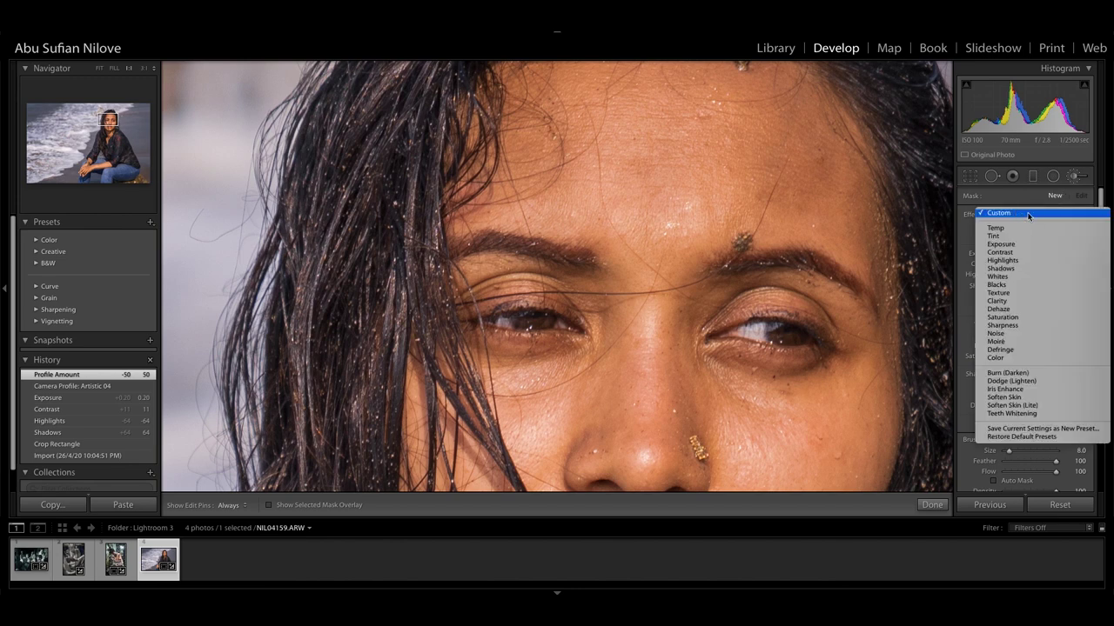
left_click(1032, 400)
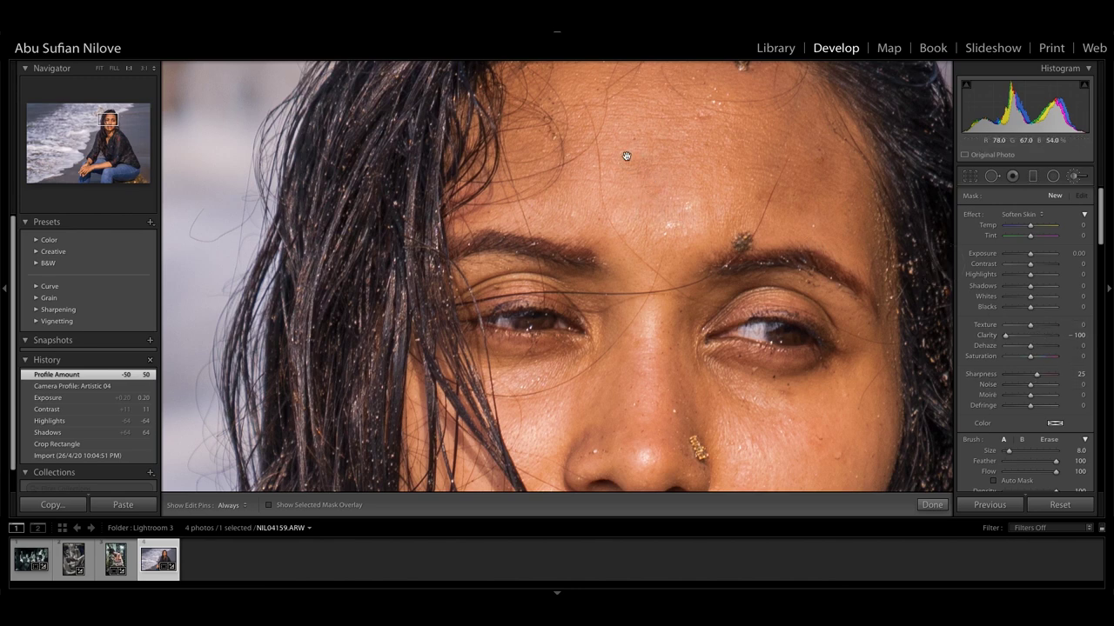
left_click_drag(626, 155, 666, 236)
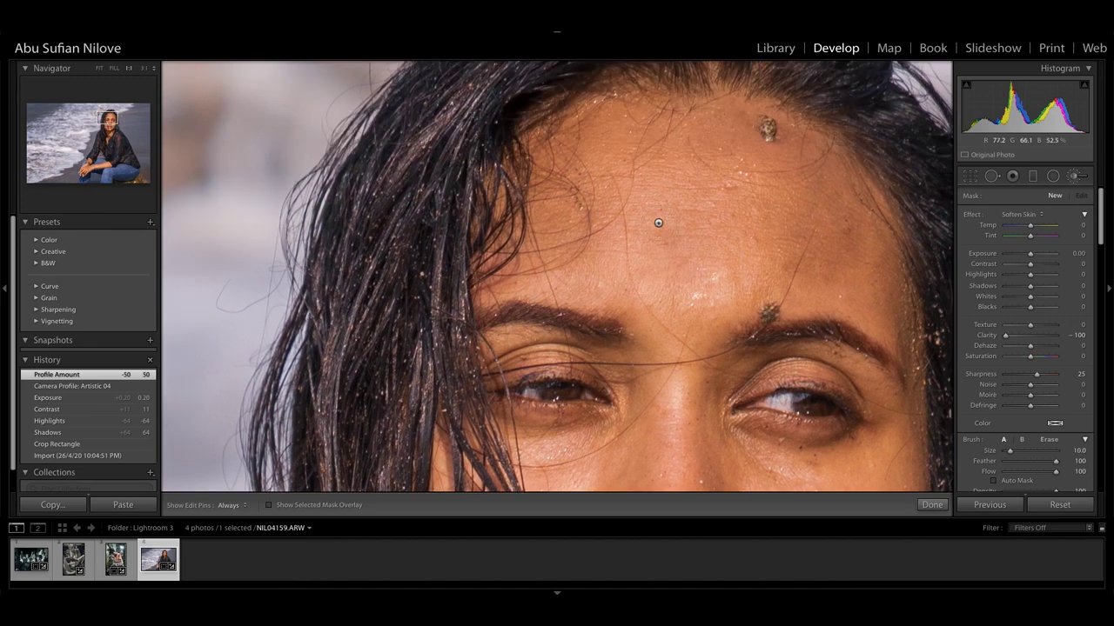
key("h")
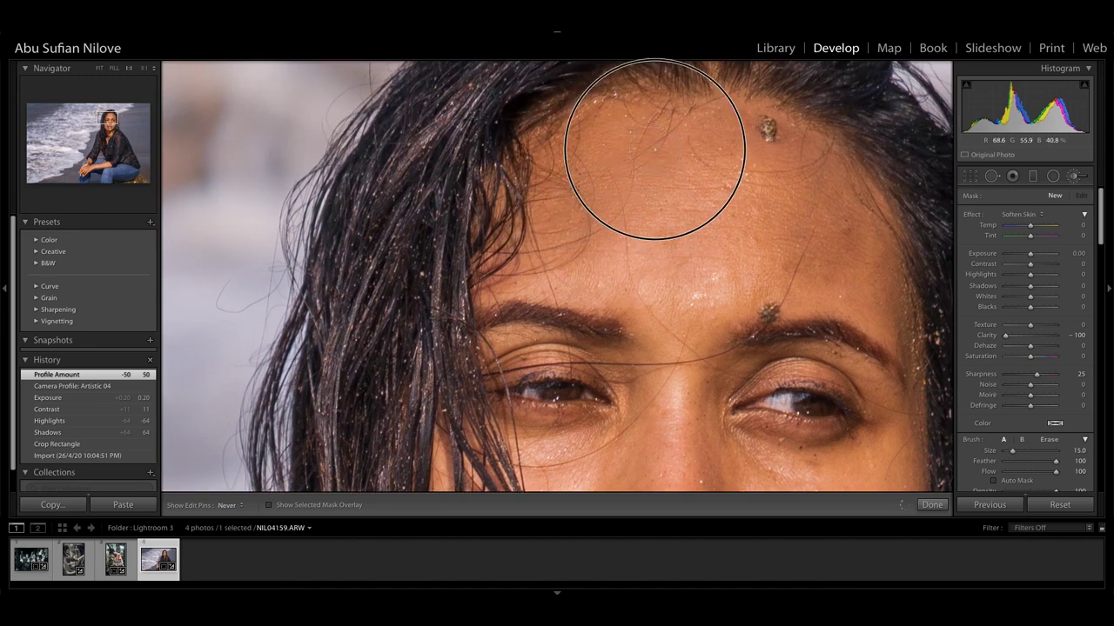
left_click(711, 139)
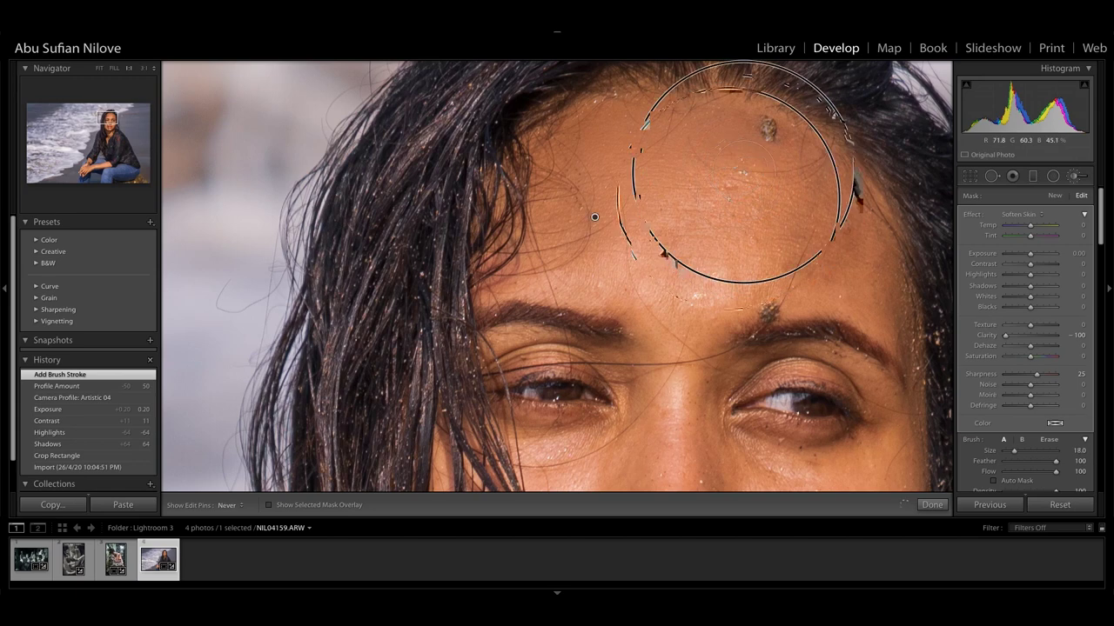
scroll(721, 233, "up", 3)
mouse_move(722, 233)
left_mouse_down()
mouse_move(597, 212)
mouse_move(709, 241)
left_mouse_up()
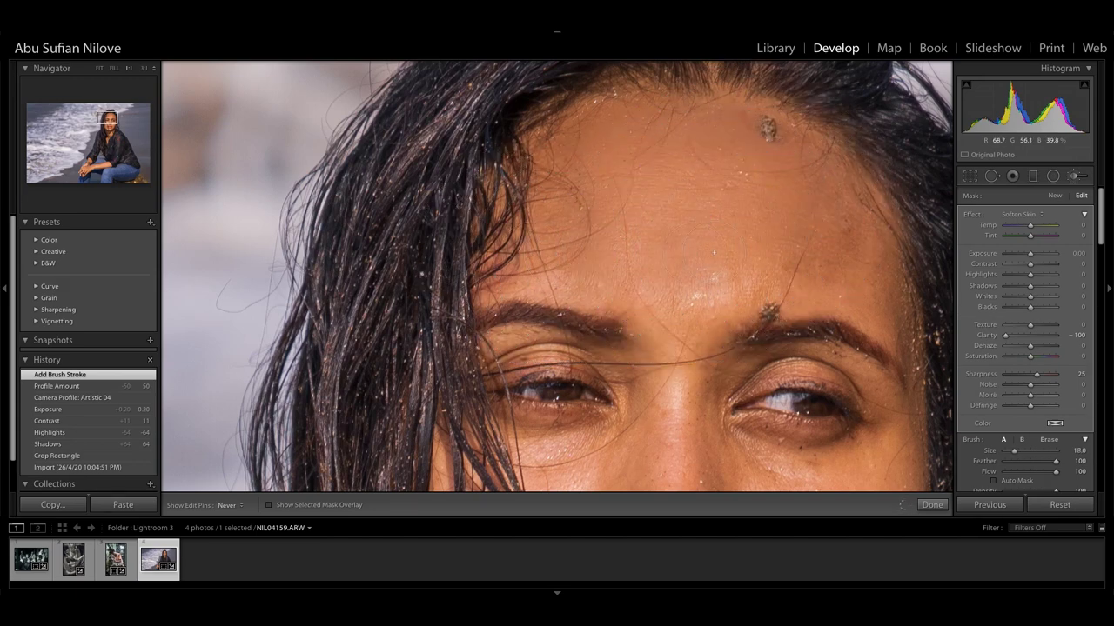
key("h")
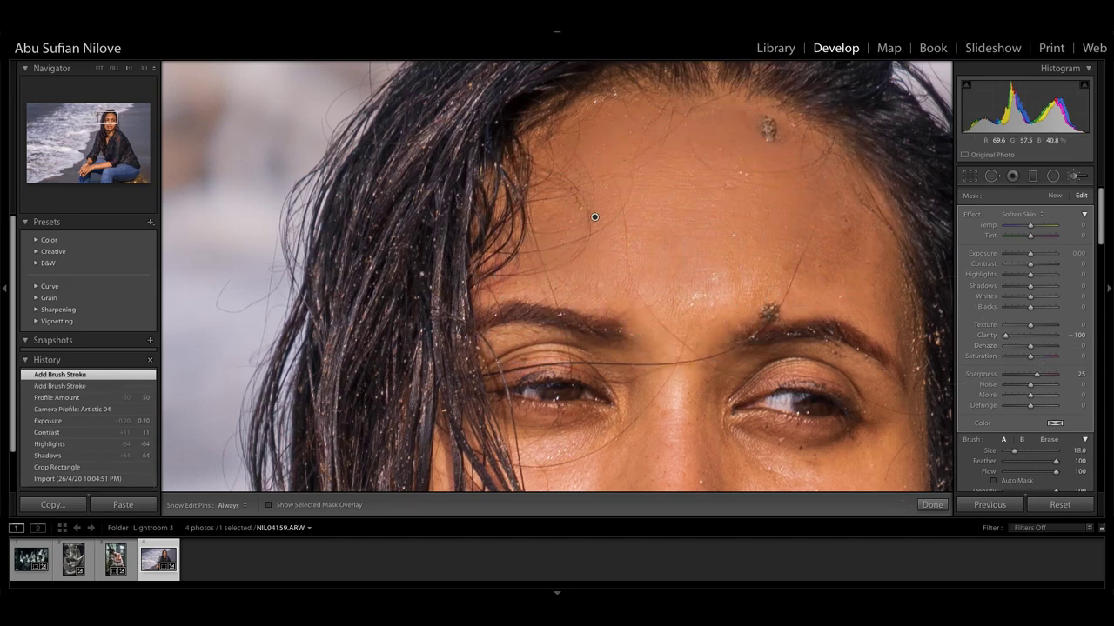
- Soften more of the forehead with a slightly larger brush, keeping exposure at +0.20
mouse_move(597, 211)
left_mouse_down()
mouse_move(679, 278)
mouse_move(790, 269)
left_mouse_up()
key("minus")
key("equal")
key("equal")
key("equal")
key("bracketright")
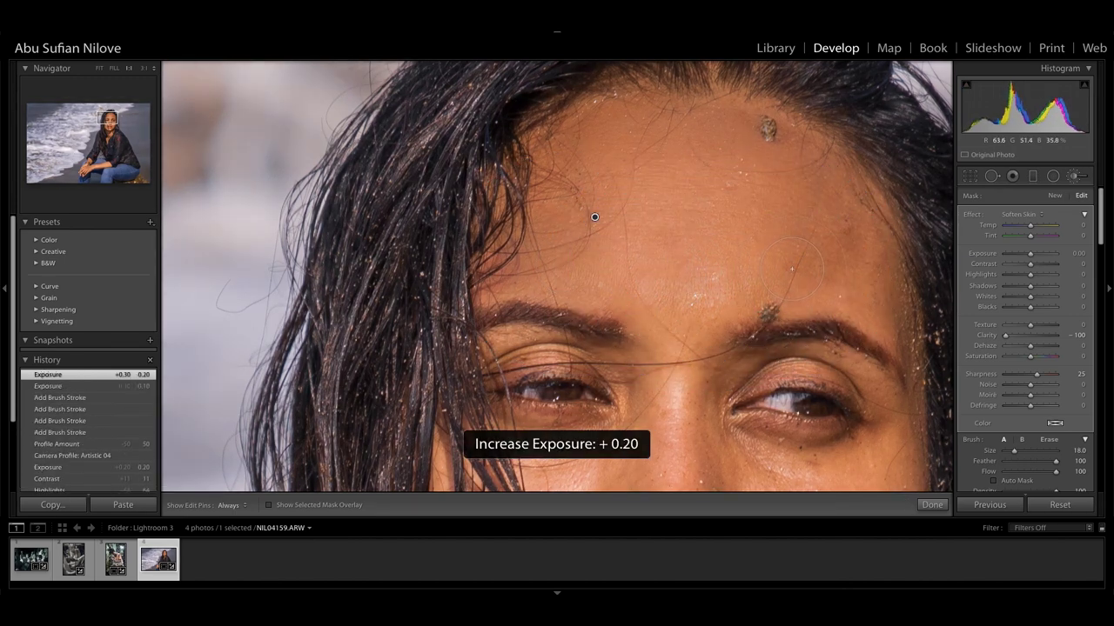
key("h")
left_click_drag(809, 233, 778, 222)
mouse_move(659, 136)
left_mouse_down()
mouse_move(663, 357)
mouse_move(674, 147)
left_mouse_up()
key("h")
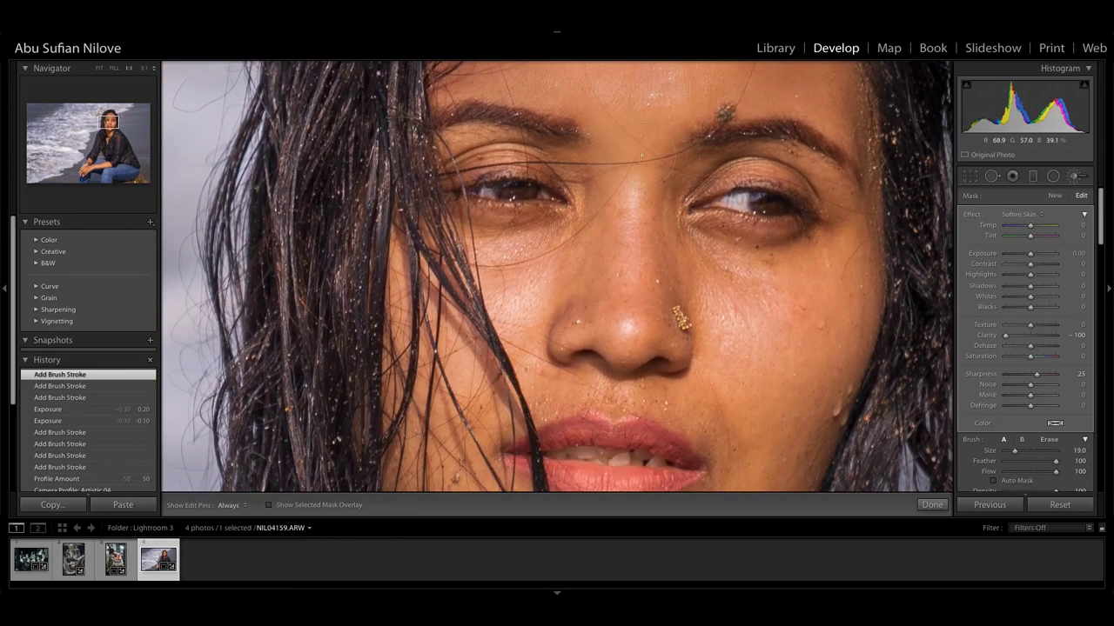
- Soften the skin around the nose, on the cheek and around both eyes and brow
mouse_move(635, 218)
left_mouse_down()
mouse_move(622, 320)
mouse_move(604, 318)
left_mouse_up()
key("h")
key("bracketleft")
left_click_drag(484, 246, 522, 298)
key("h")
key("h")
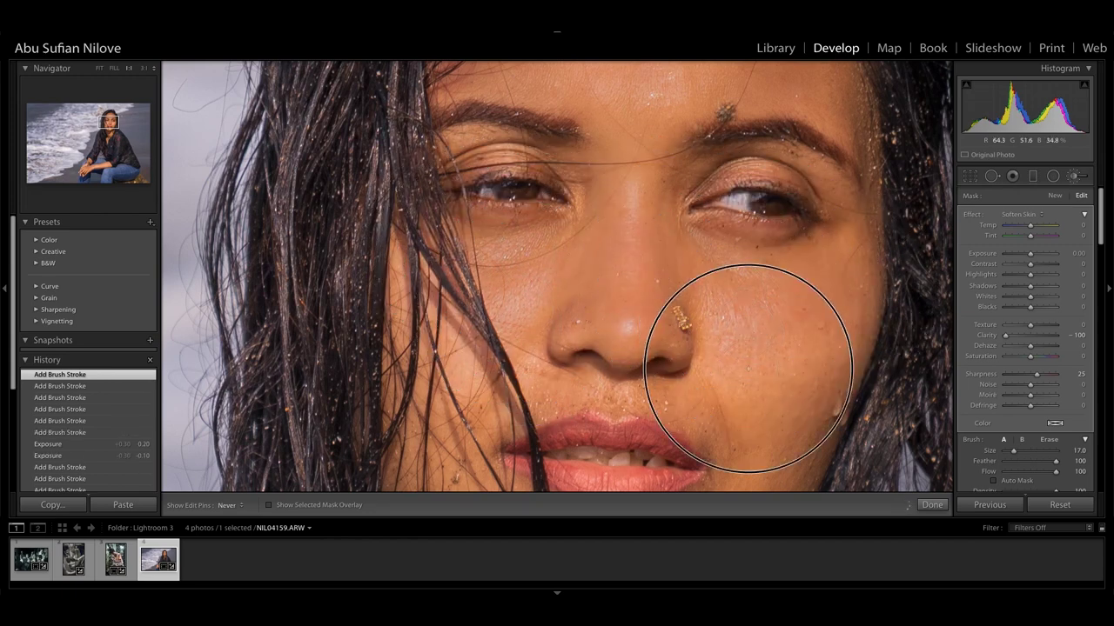
key("h")
left_click_drag(693, 184, 848, 213)
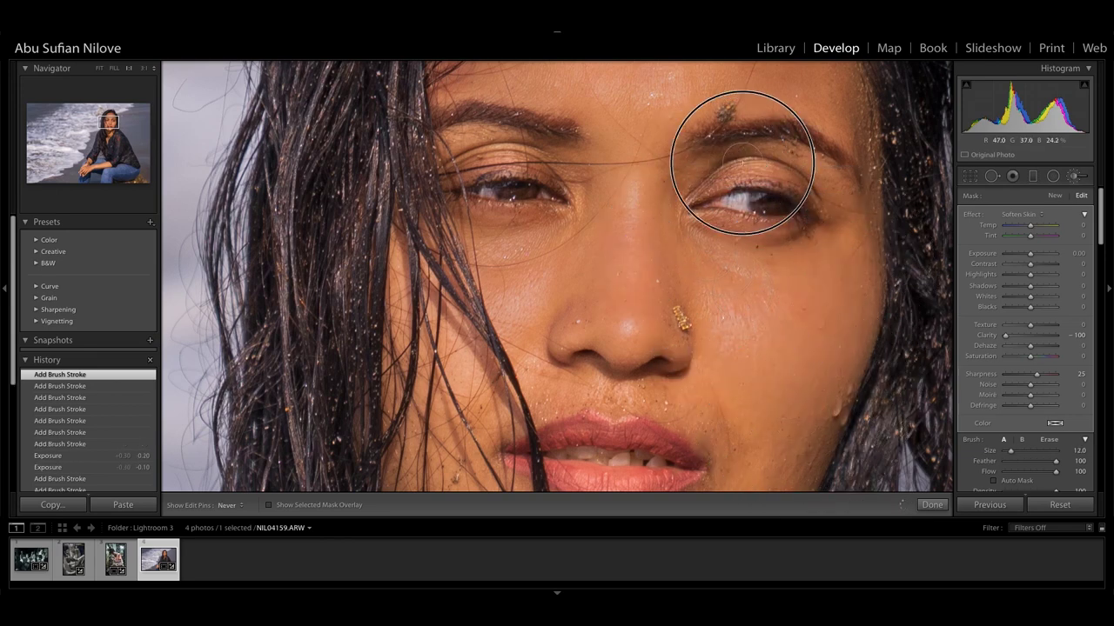
left_click_drag(565, 174, 445, 153)
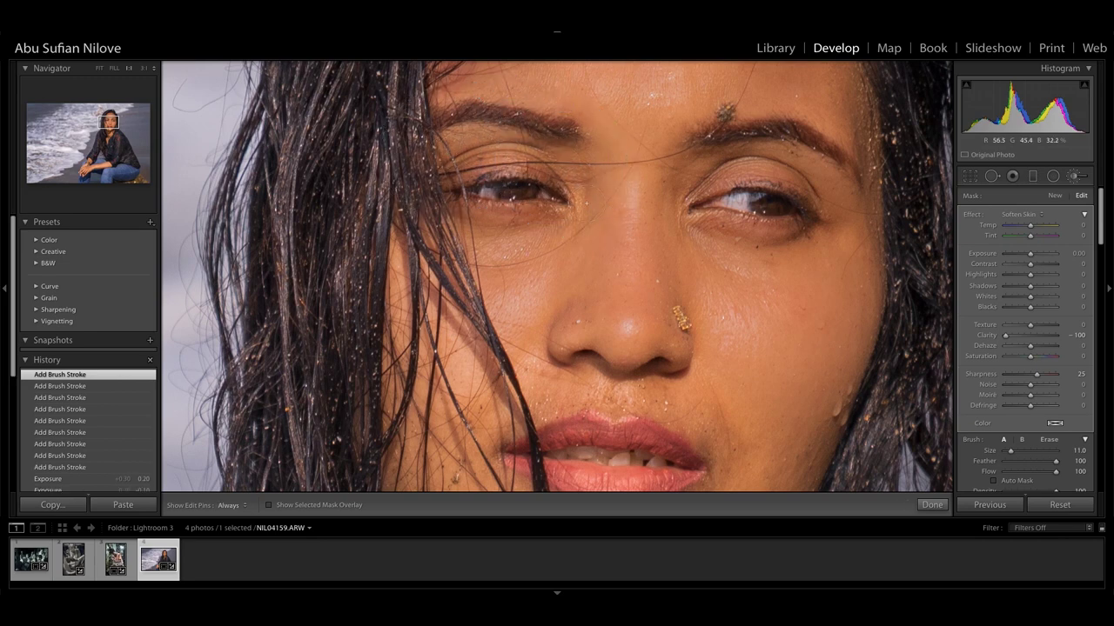
left_click_drag(645, 290, 641, 154)
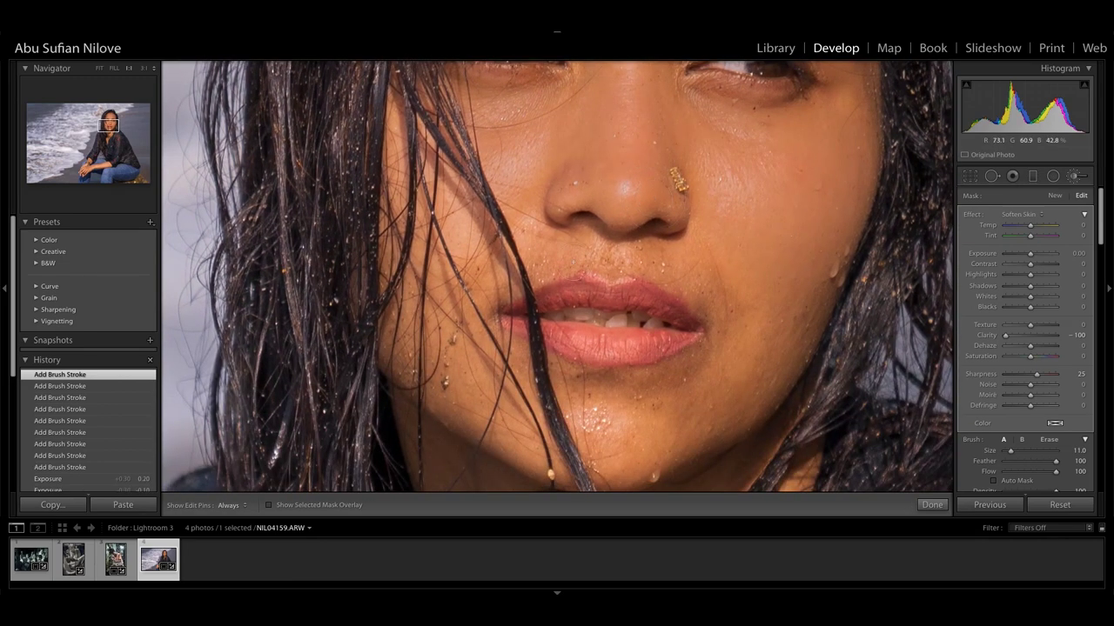
- Soften the skin between the nose and upper lip and on the chin
key("h")
scroll(600, 261, "up", 1)
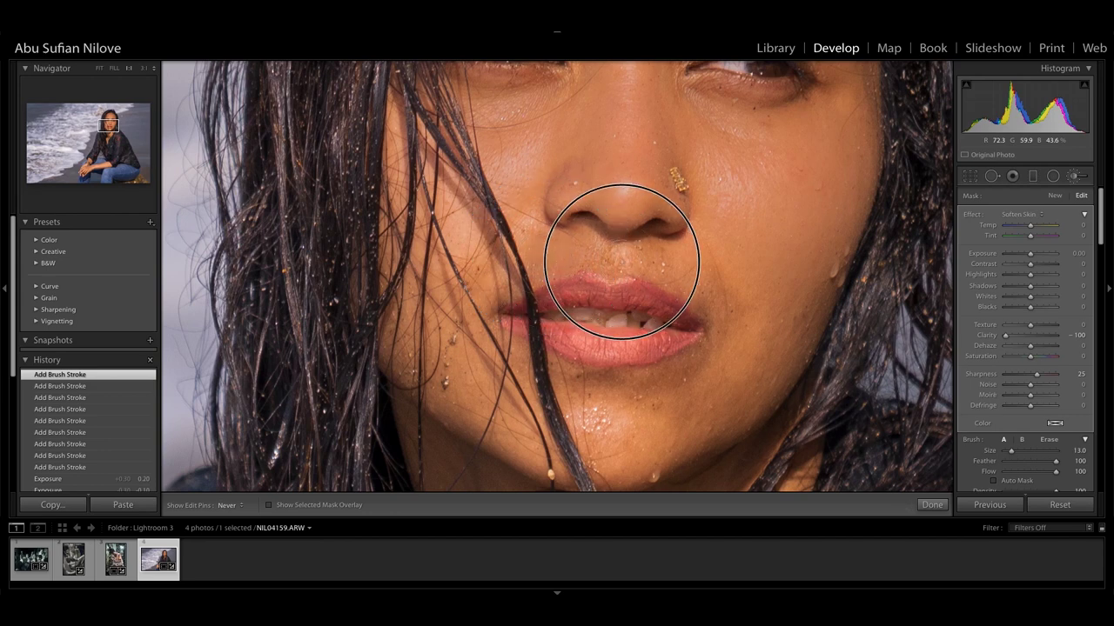
mouse_move(642, 261)
left_mouse_down()
mouse_move(750, 294)
mouse_move(684, 391)
mouse_move(627, 431)
left_mouse_up()
key("h")
key("h")
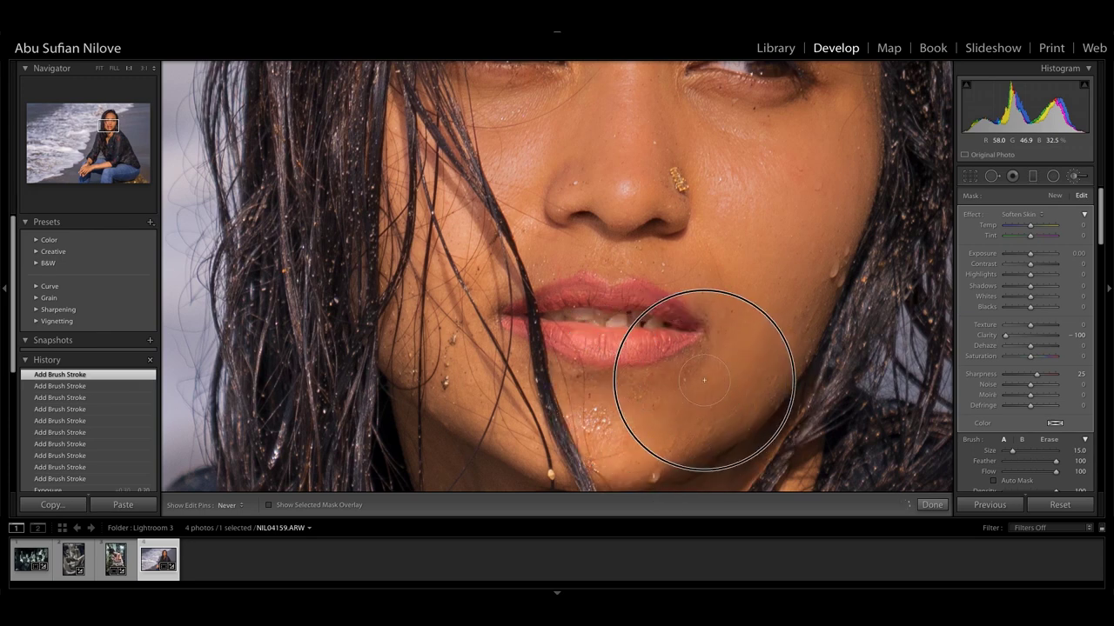
key("h")
mouse_move(646, 360)
left_mouse_down()
mouse_move(716, 366)
mouse_move(781, 330)
left_mouse_up()
key("h")
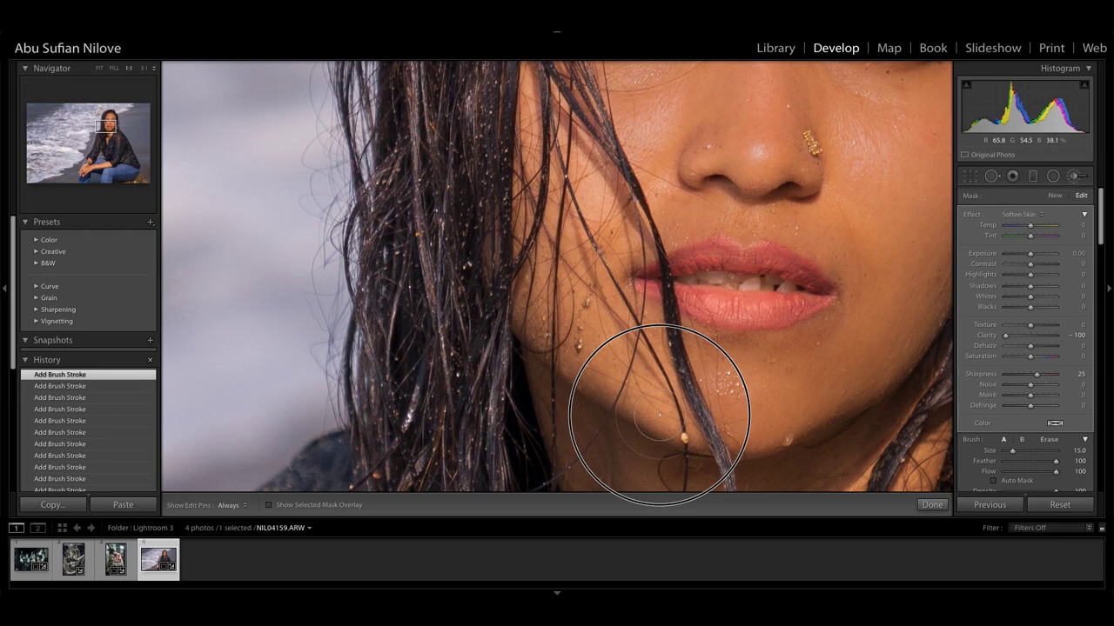
left_click_drag(651, 405, 637, 300)
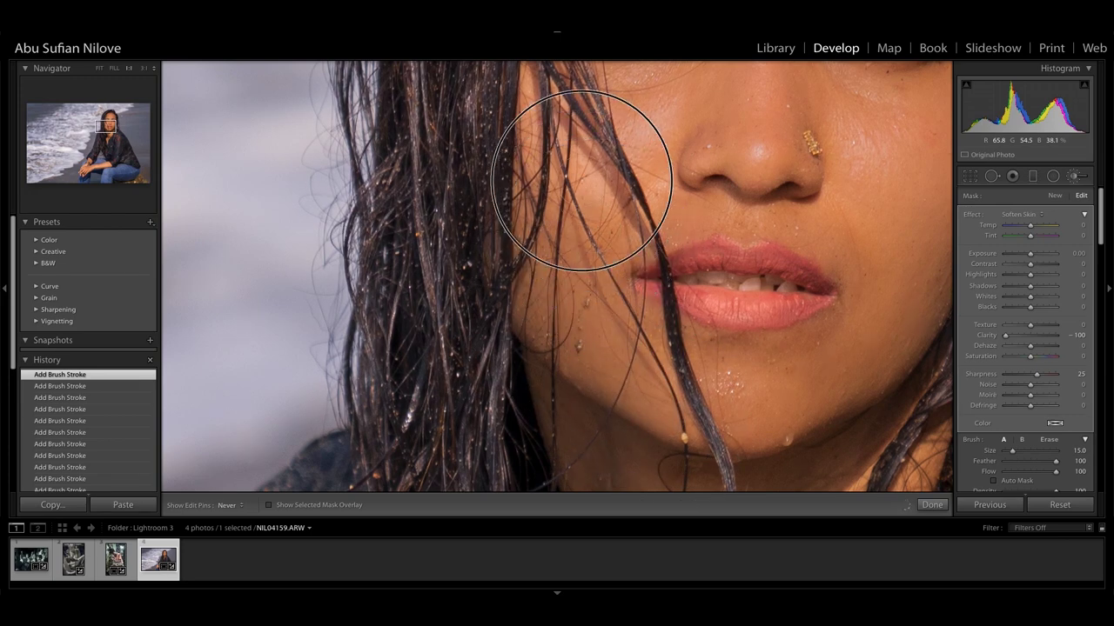
- Soften the cheek, then pan the close-up from the forehead down to the neck
left_click_drag(582, 186, 606, 294)
left_click_drag(573, 207, 552, 186)
key("h")
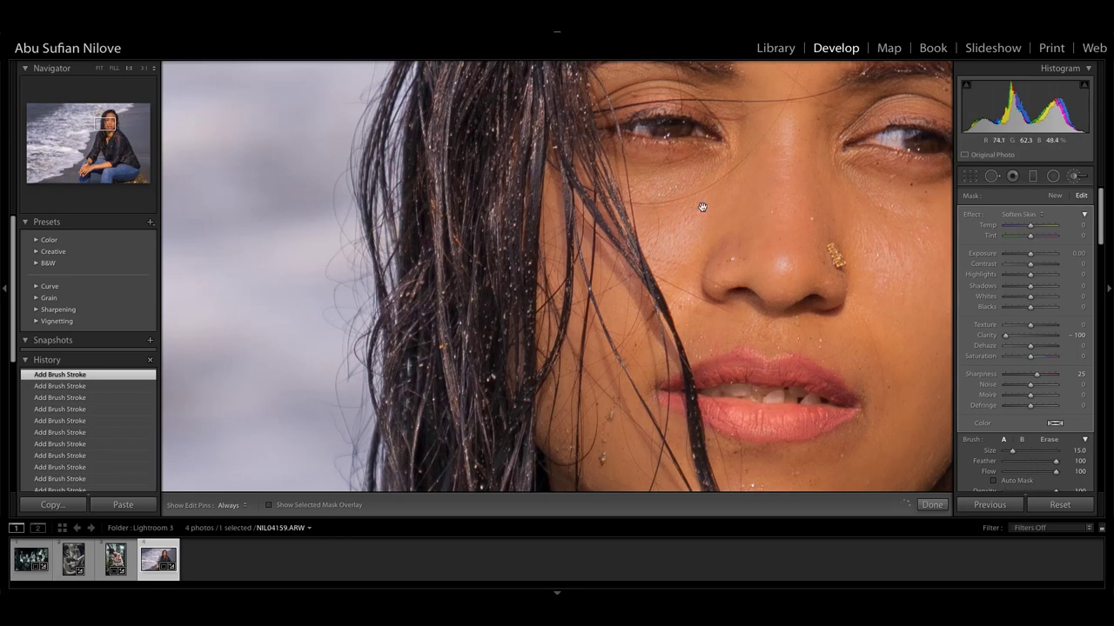
left_click_drag(651, 194, 653, 351)
left_click_drag(815, 198, 683, 318)
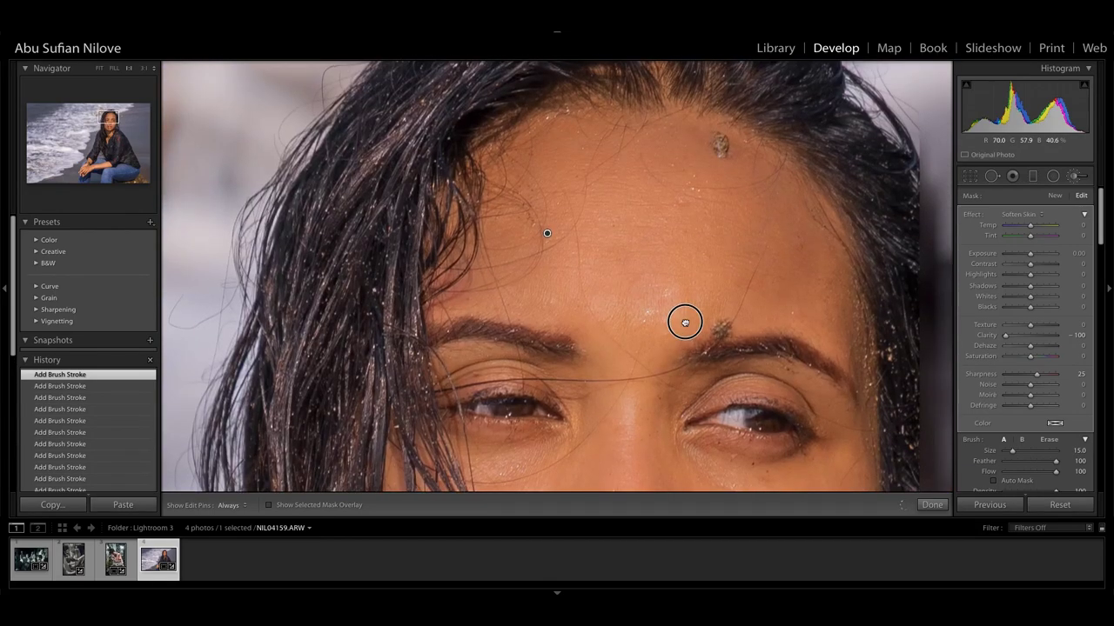
mouse_move(687, 388)
left_mouse_down()
mouse_move(674, 219)
mouse_move(684, 154)
left_mouse_up()
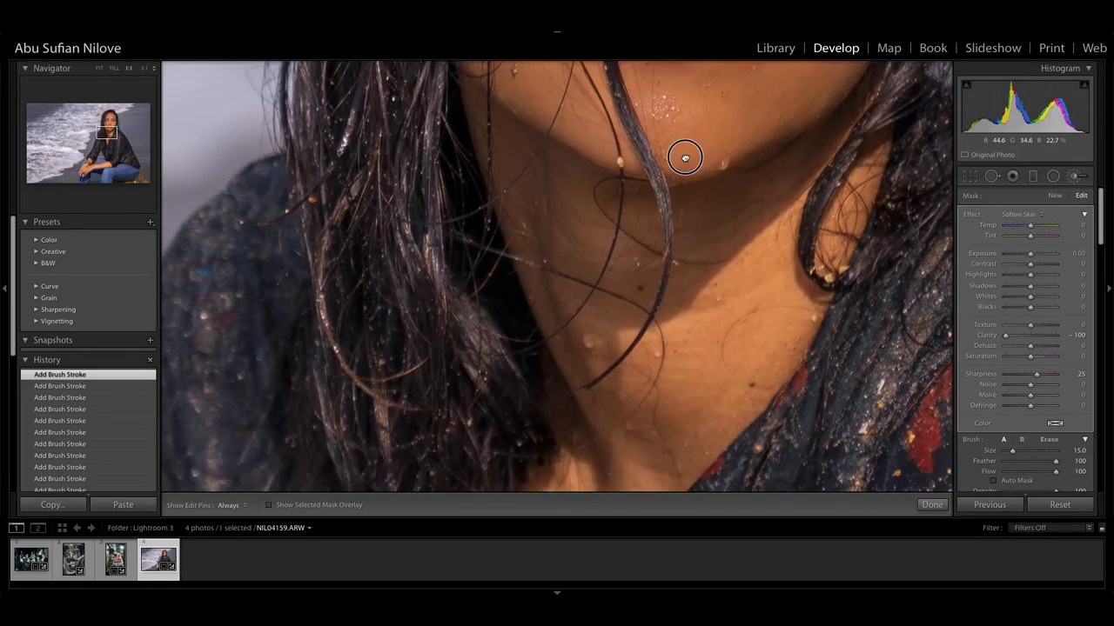
key("h")
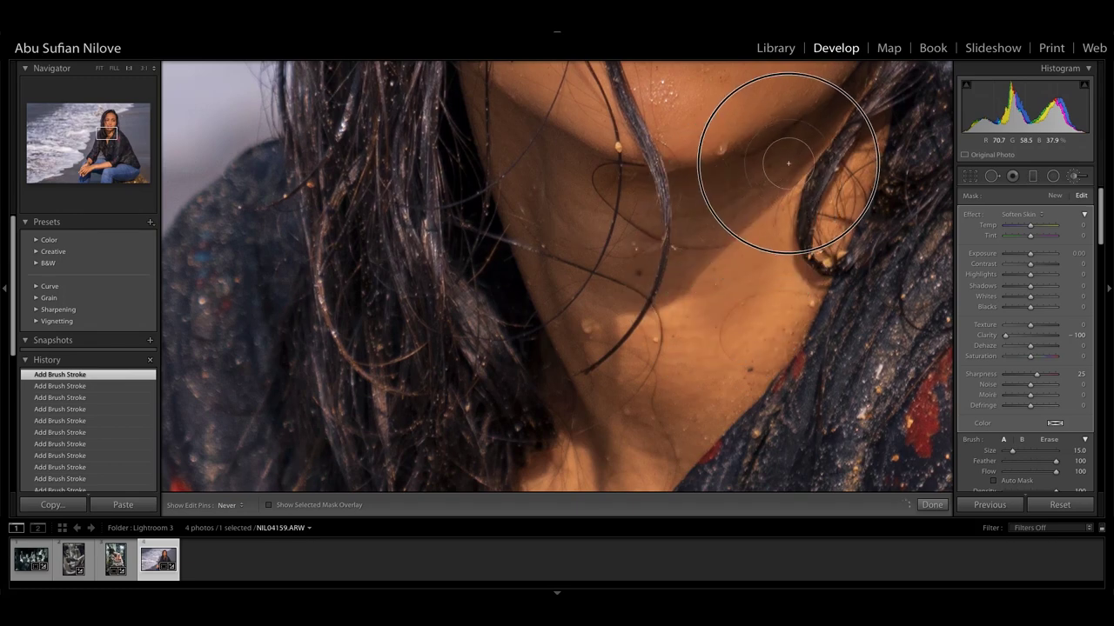
- Paint softening over the neck and collar area, then show the whole photo
key("h")
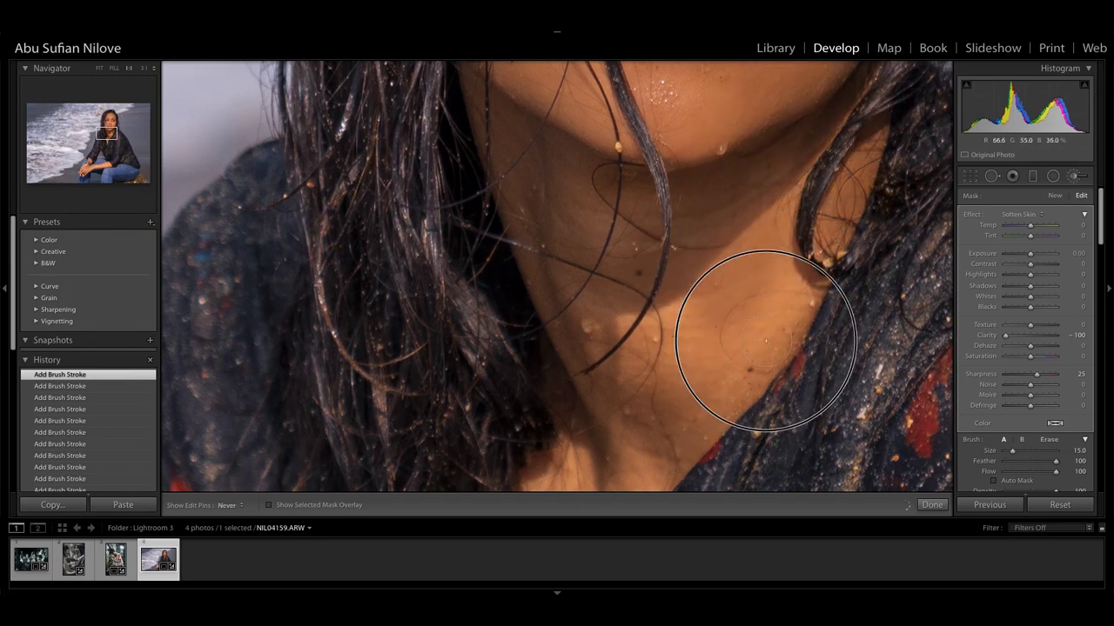
left_click_drag(758, 323, 757, 214)
key("h")
mouse_move(689, 315)
left_mouse_down()
mouse_move(731, 191)
mouse_move(636, 236)
mouse_move(721, 172)
left_mouse_up()
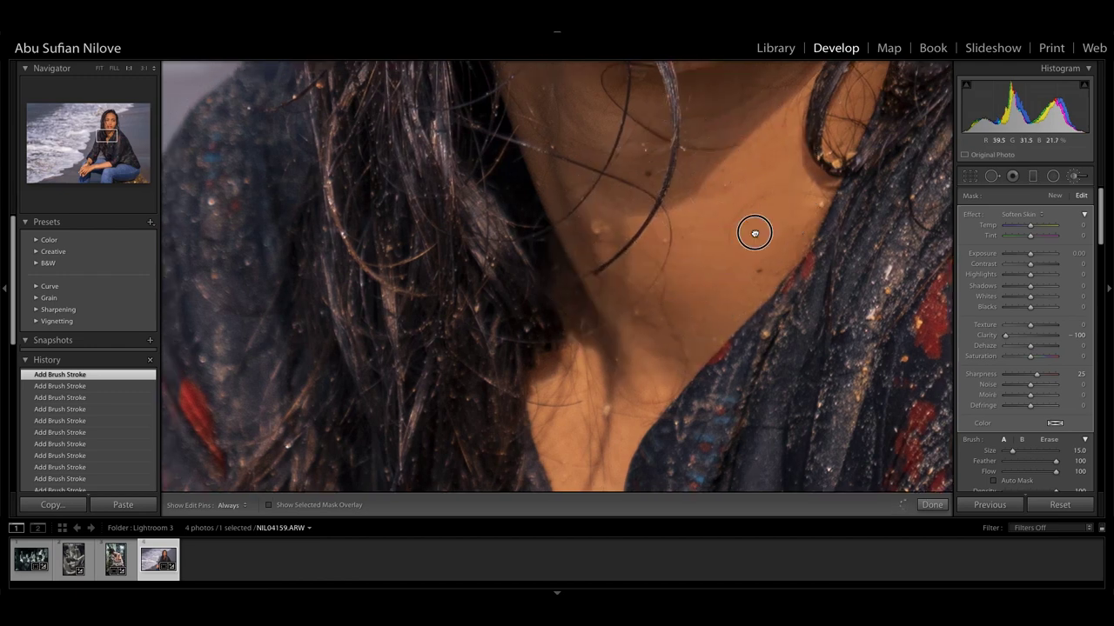
left_click_drag(754, 231, 841, 327)
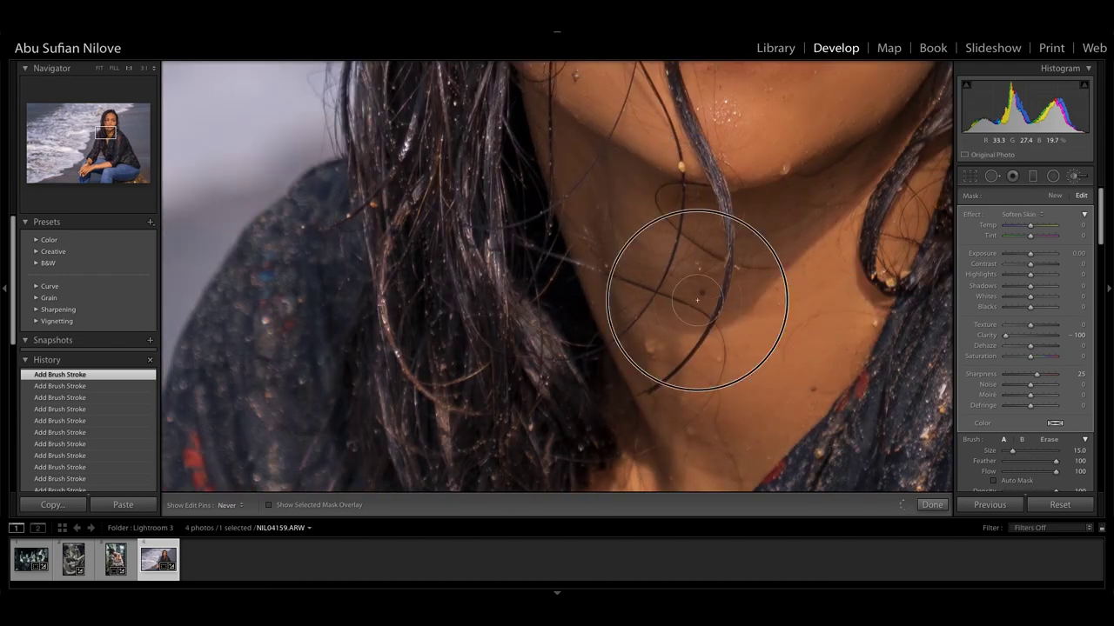
key("h")
left_click_drag(750, 359, 738, 151)
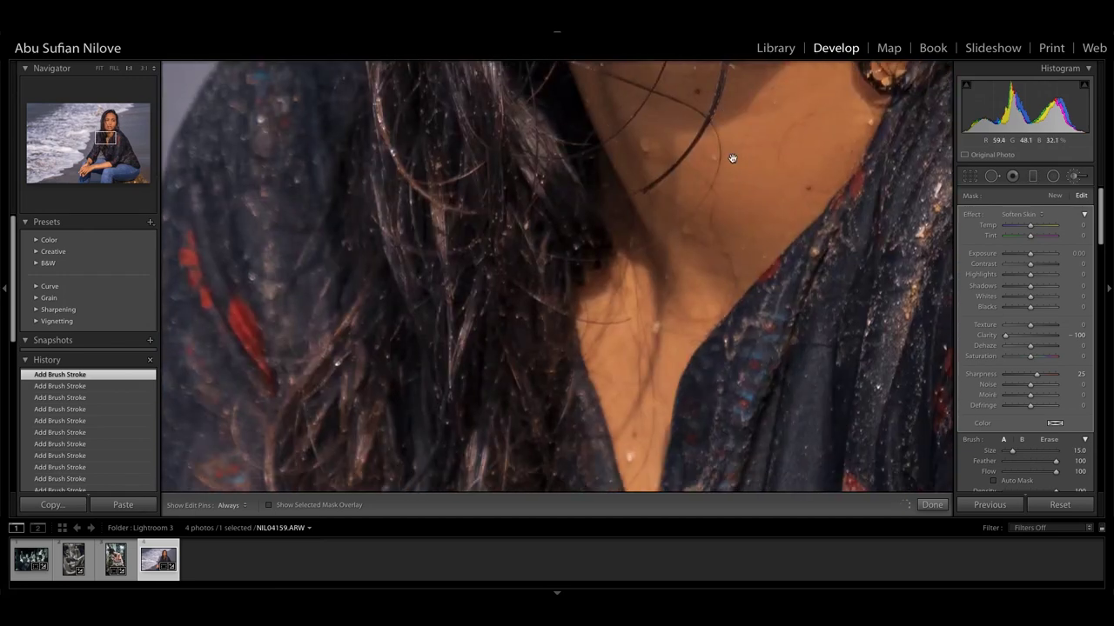
key("h")
left_click_drag(645, 383, 663, 224)
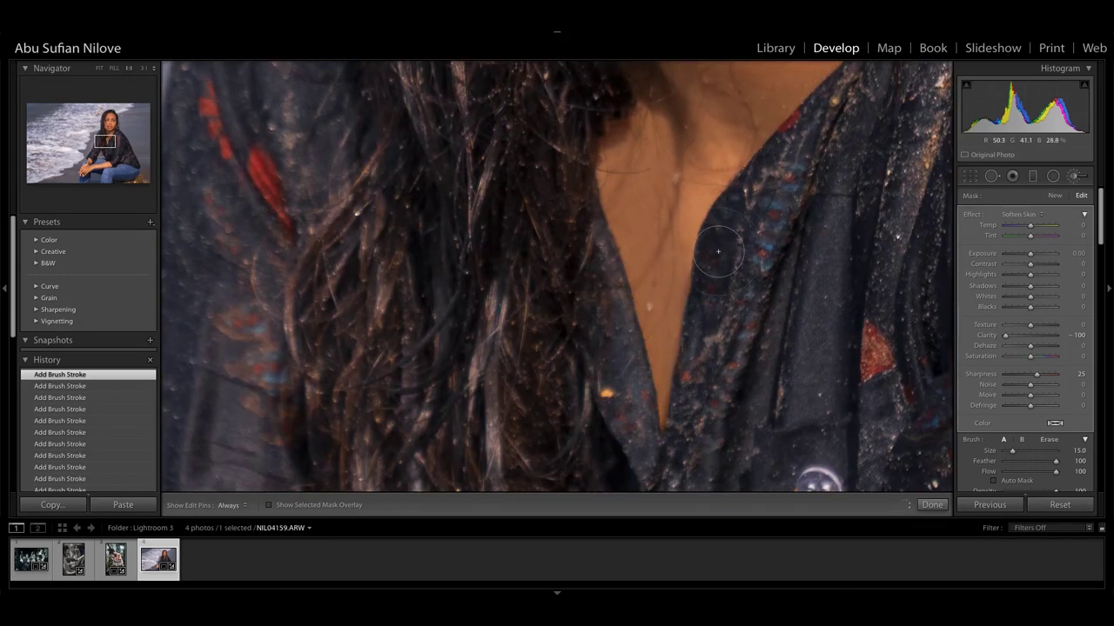
left_click_drag(751, 325, 761, 198)
left_click(761, 197)
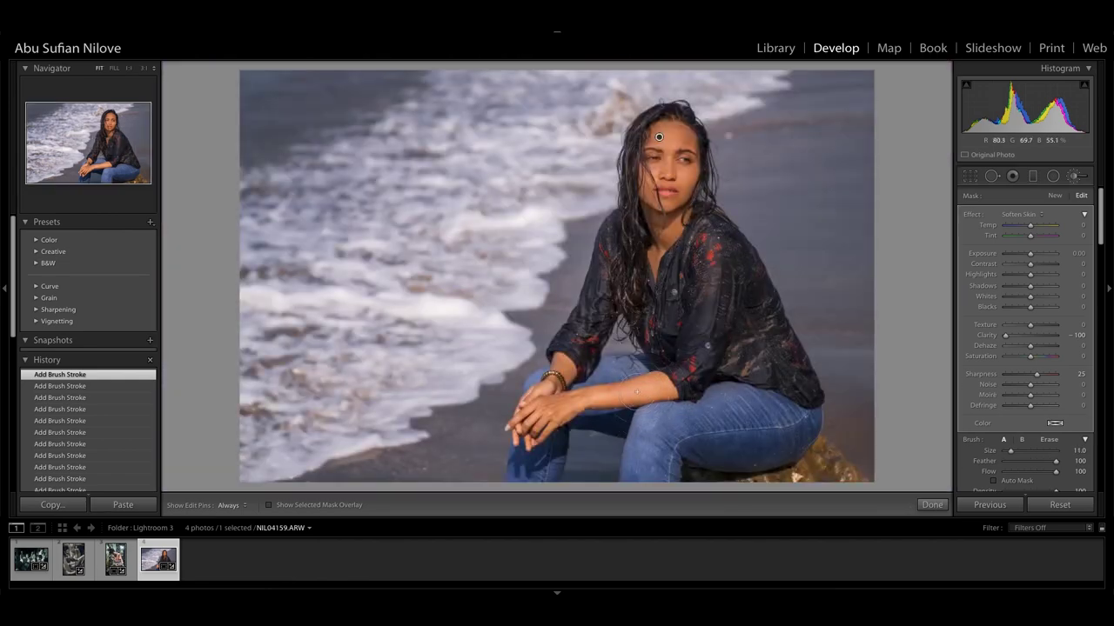
- At 1:1, set the skin mask to Texture -40, Clarity -38, Sharpness 42 and add two face strokes
key("h")
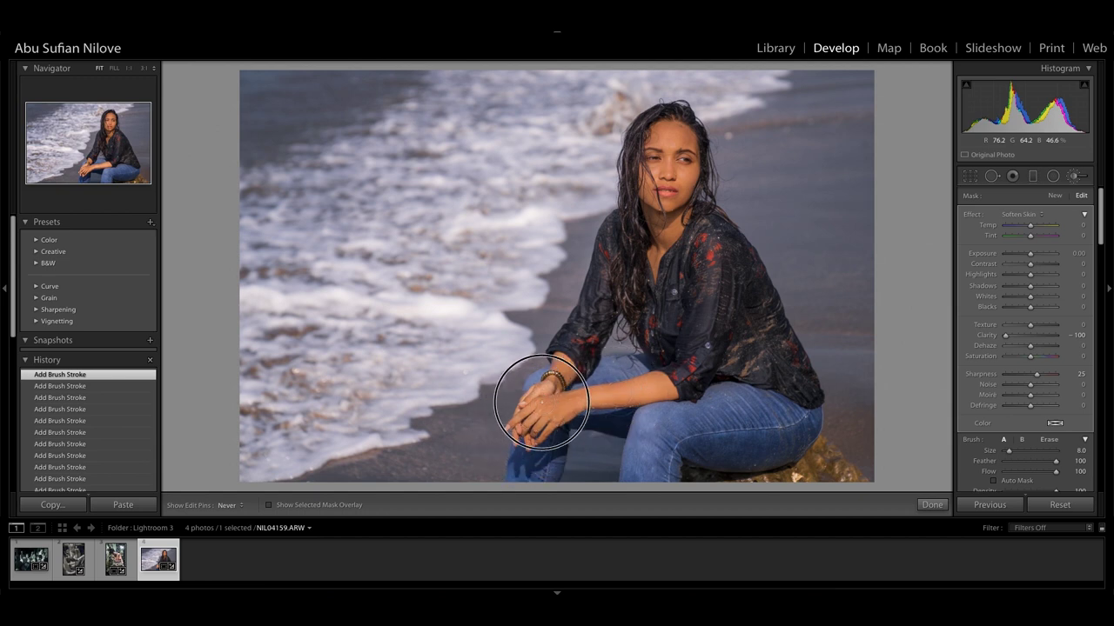
key("h")
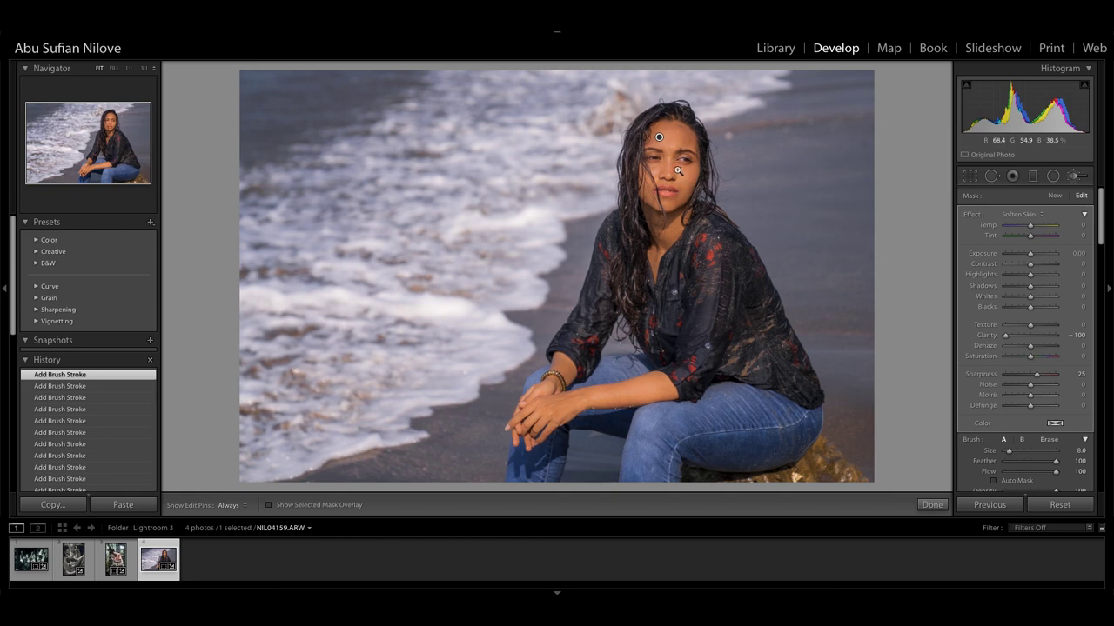
key("z")
mouse_move(677, 171)
left_mouse_down()
mouse_move(728, 181)
mouse_move(723, 308)
mouse_move(716, 273)
left_mouse_up()
left_click_drag(1005, 335, 1021, 340)
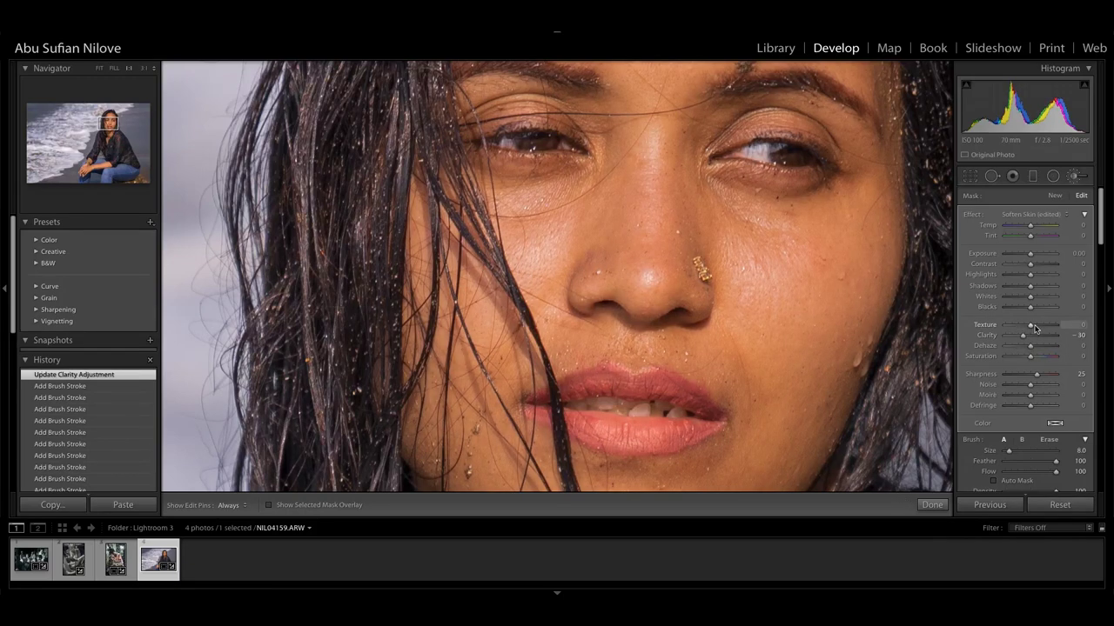
left_click_drag(1031, 327, 1022, 326)
left_click_drag(1016, 329, 1023, 338)
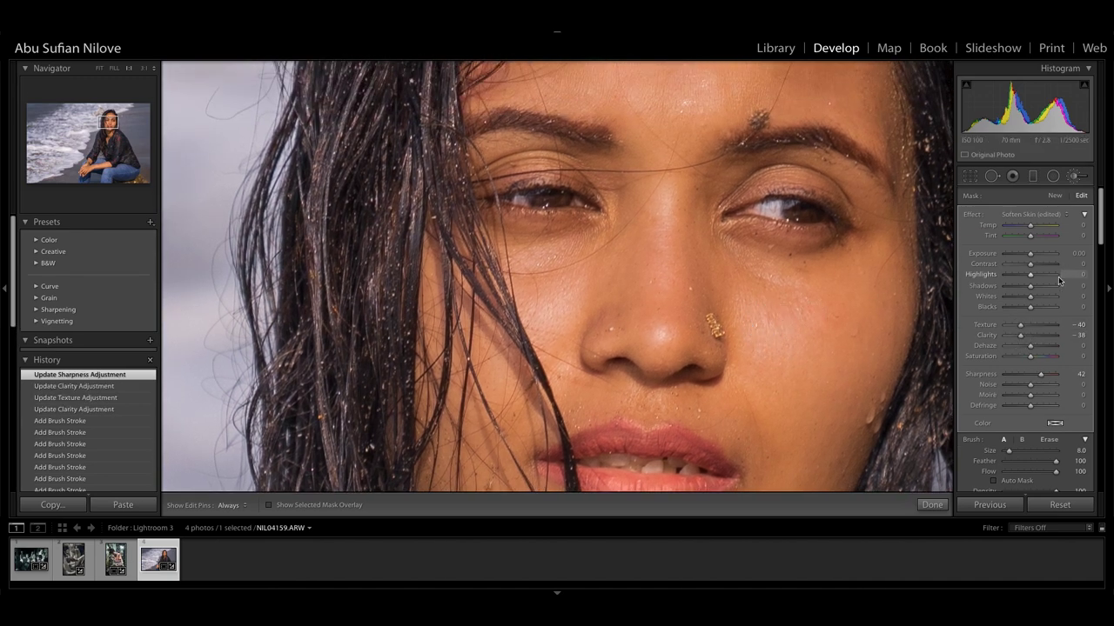
left_click_drag(705, 234, 709, 243)
left_click(709, 243)
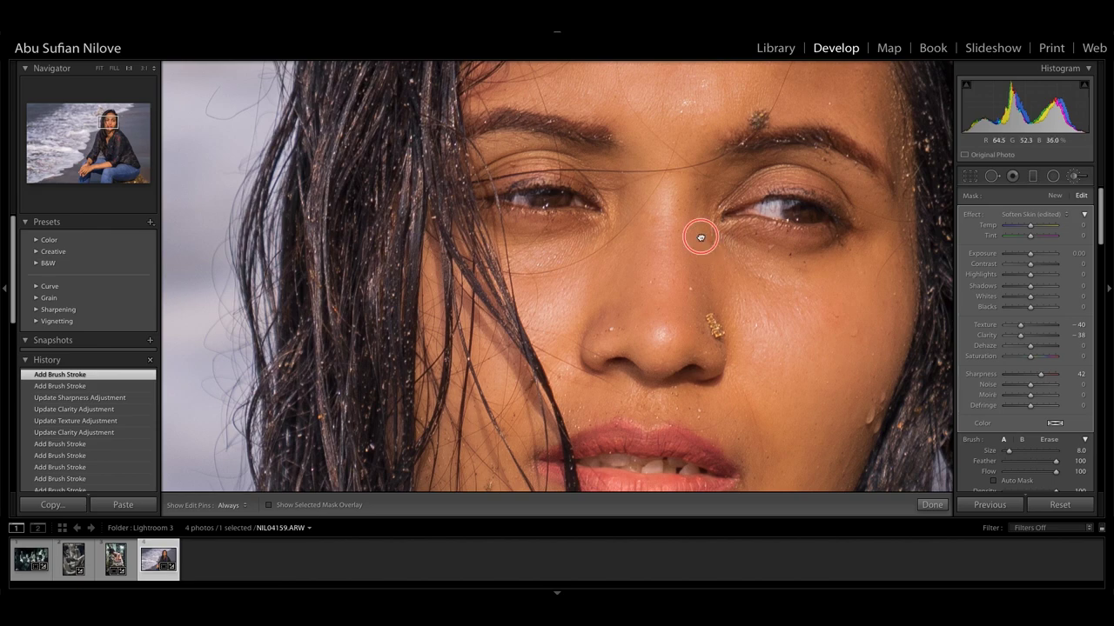
- Give the skin mask Highlights 58, Contrast 13 and Exposure 0.32, then close the Adjustment Brush
key("z")
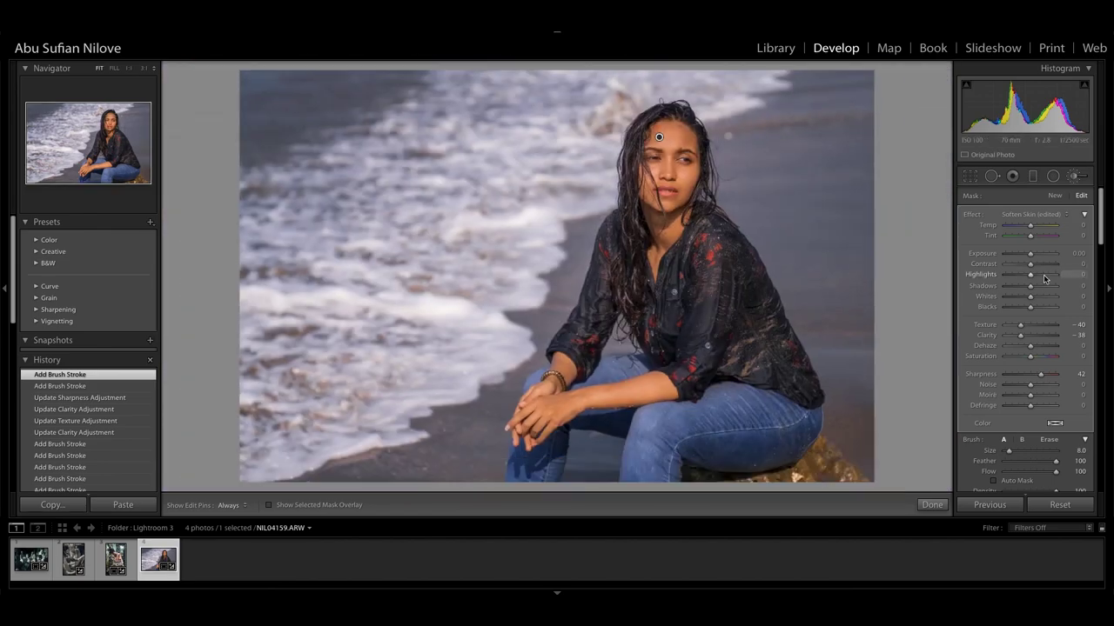
left_click_drag(1042, 276, 975, 284)
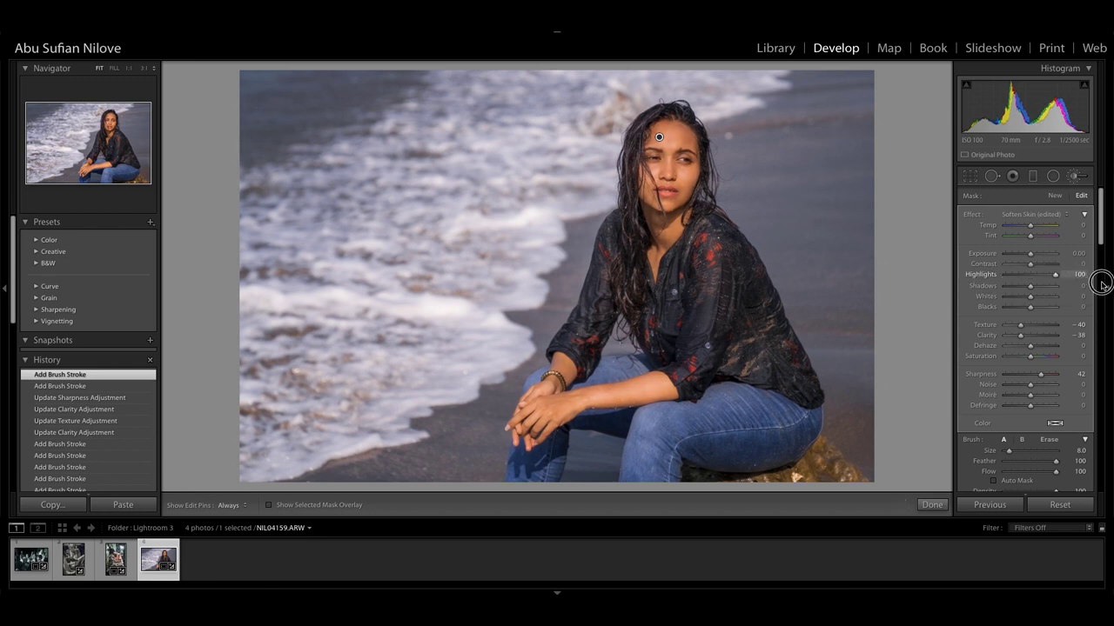
left_click_drag(979, 290, 1046, 286)
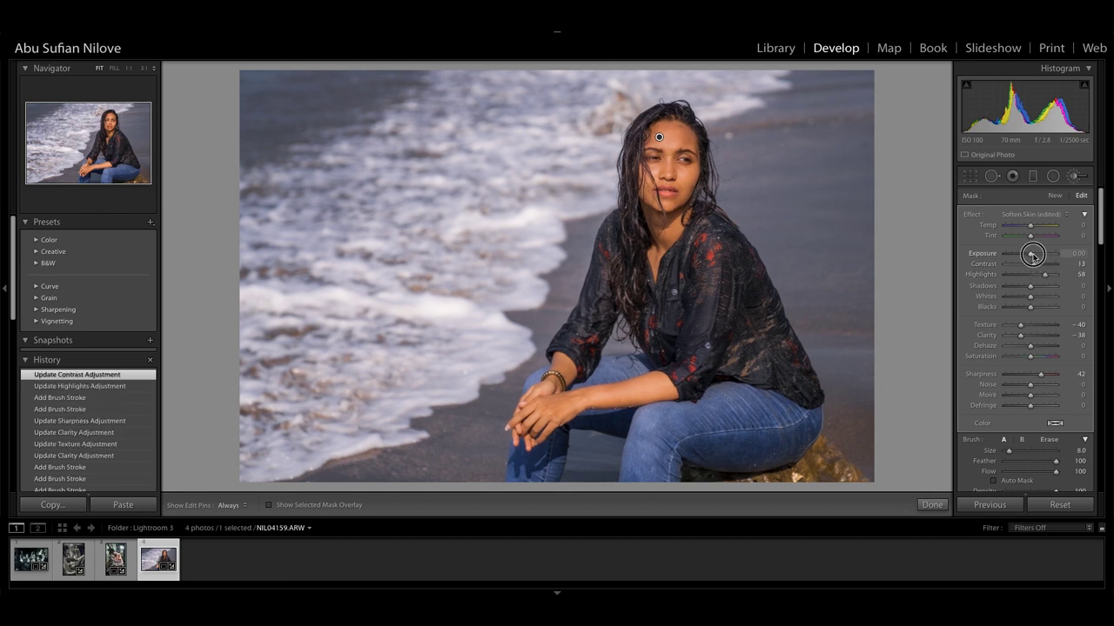
left_click_drag(1031, 253, 1035, 255)
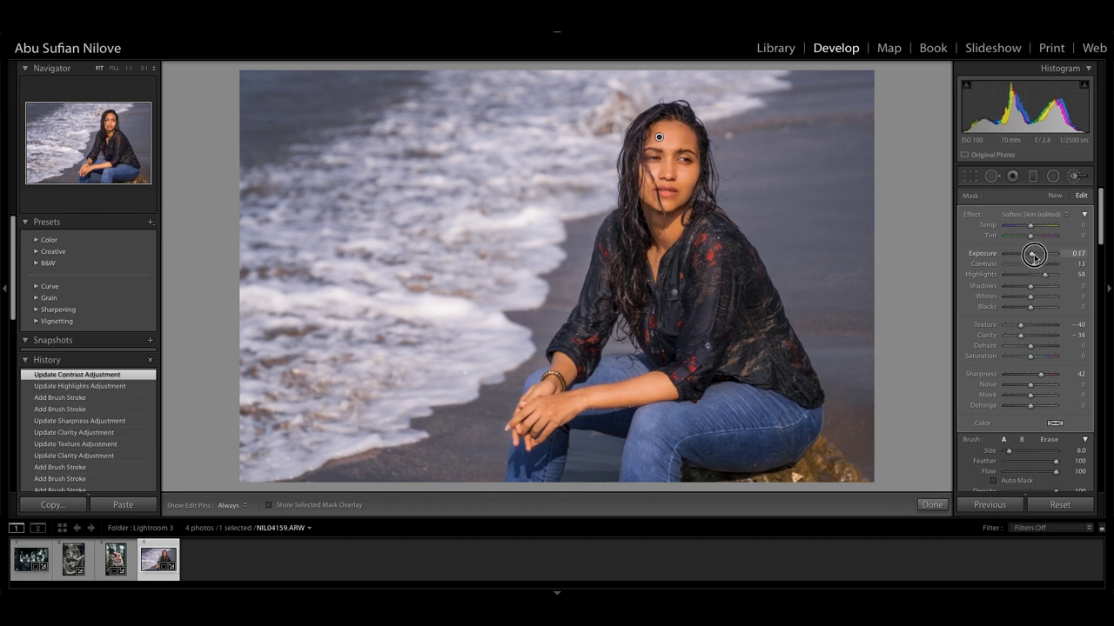
left_click_drag(1035, 255, 1035, 255)
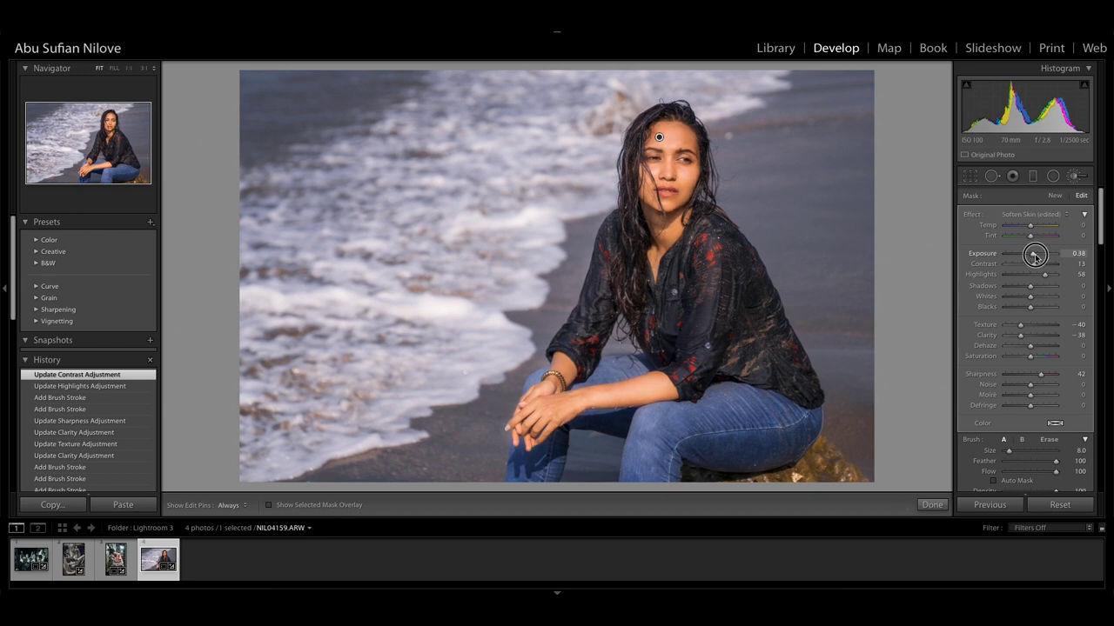
left_click(1066, 179)
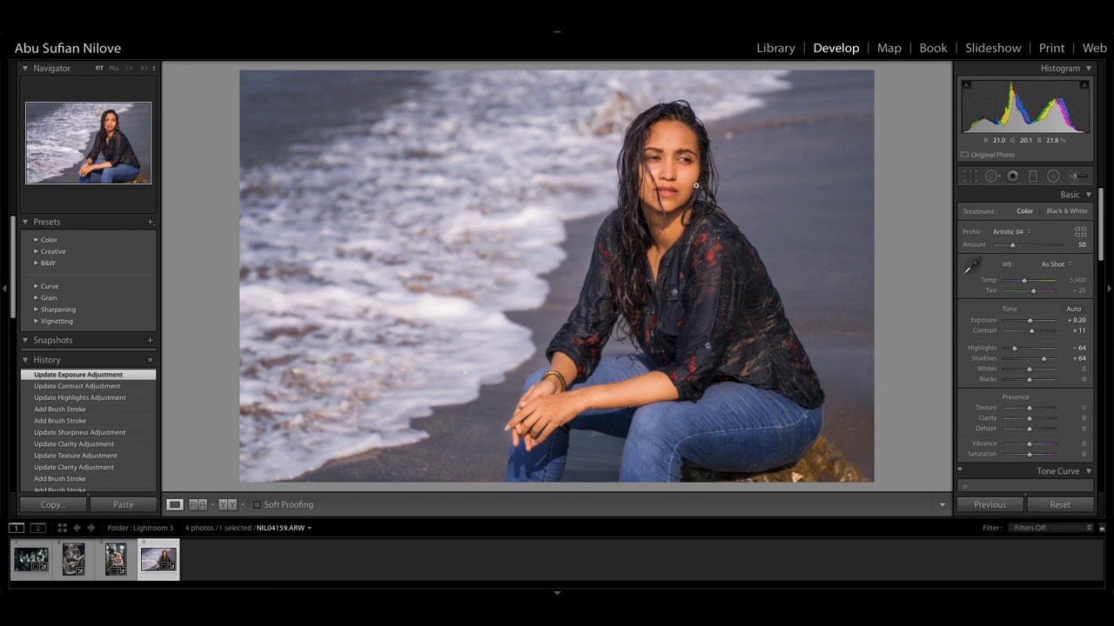
left_click(696, 185)
left_click_drag(666, 293, 683, 191)
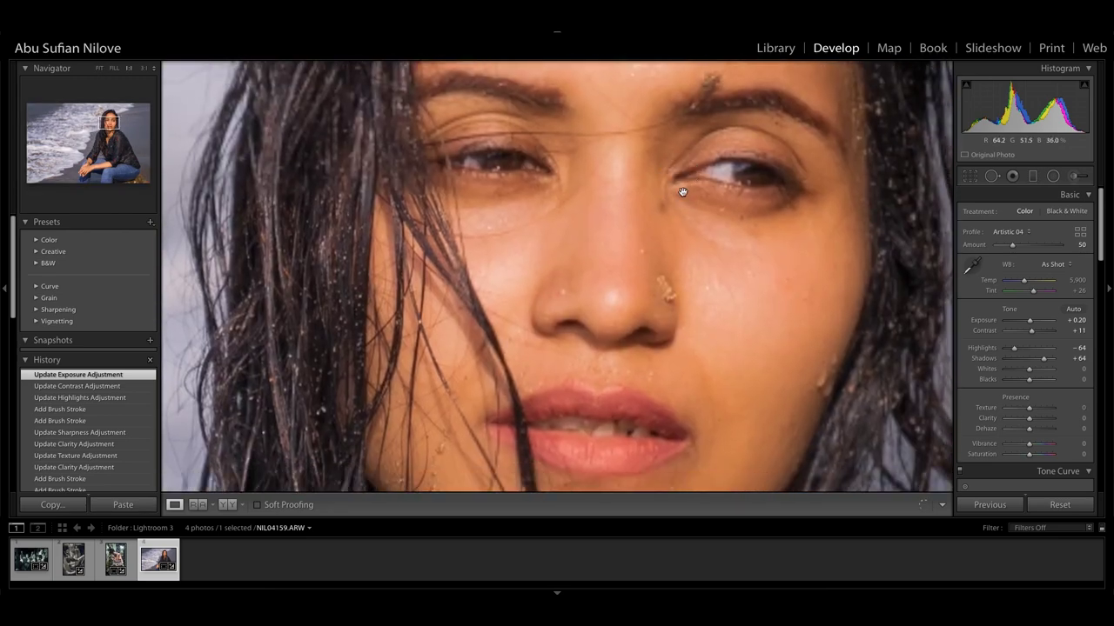
left_click(227, 504)
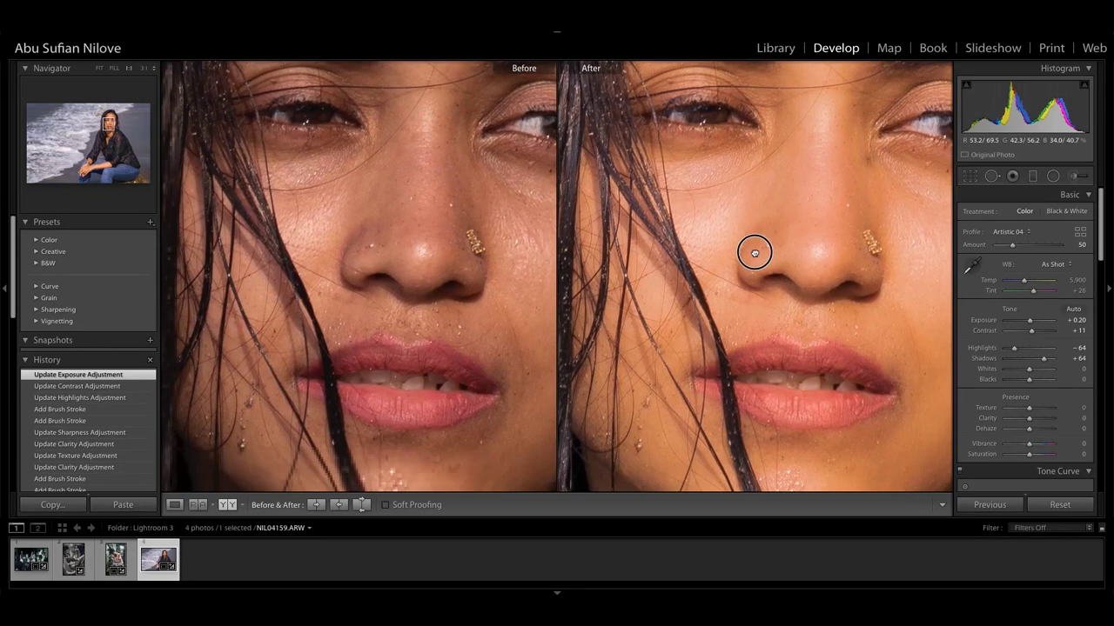
left_click_drag(747, 286, 754, 249)
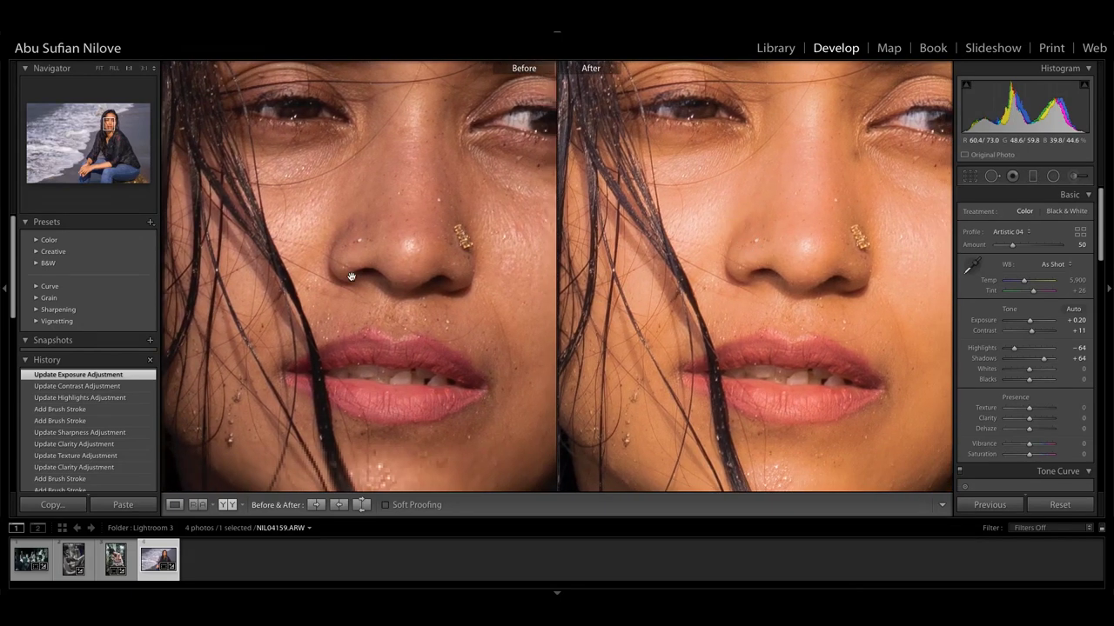
mouse_move(809, 218)
left_mouse_down()
mouse_move(809, 311)
mouse_move(809, 235)
mouse_move(735, 226)
mouse_move(754, 318)
mouse_move(778, 194)
left_mouse_up()
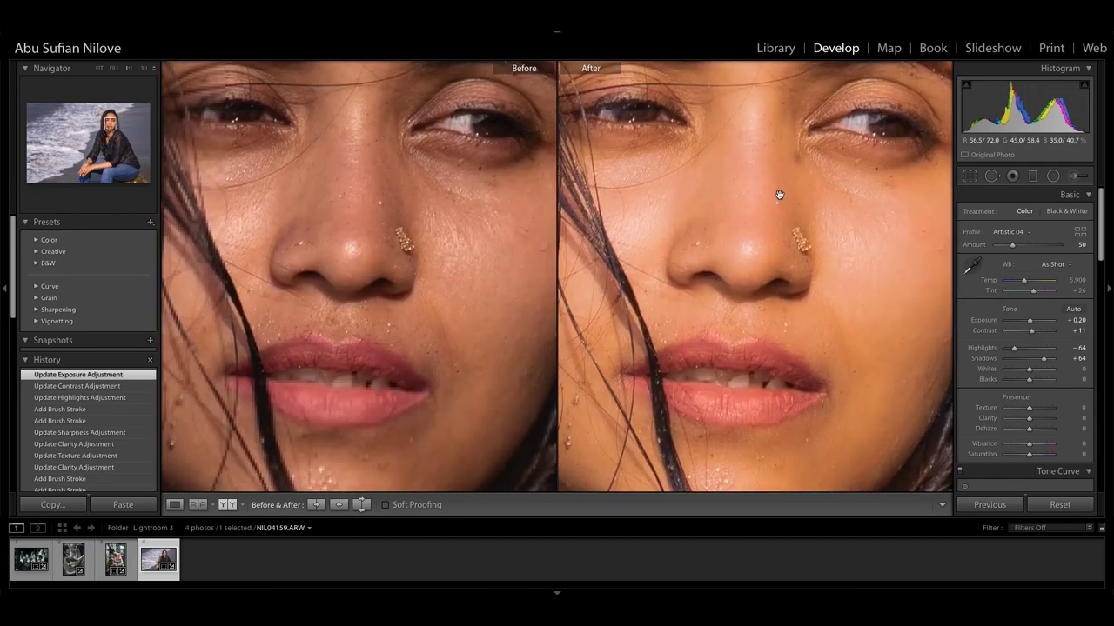
left_click_drag(753, 299, 763, 251)
mouse_move(733, 302)
left_mouse_down()
mouse_move(773, 276)
mouse_move(763, 301)
mouse_move(773, 194)
mouse_move(787, 279)
mouse_move(794, 251)
left_mouse_up()
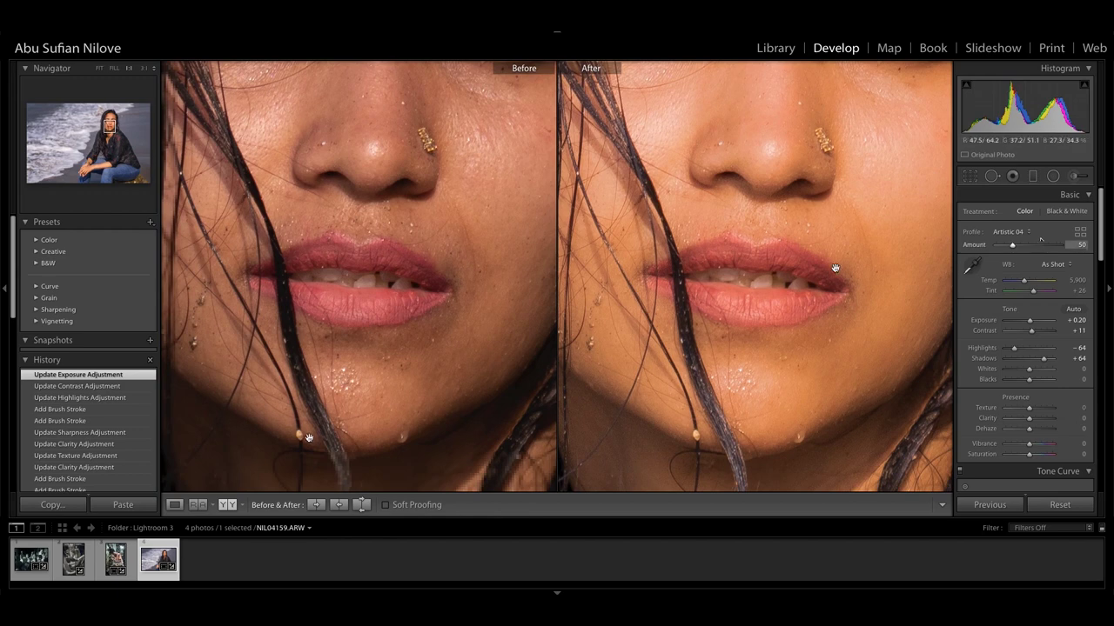
left_click(174, 505)
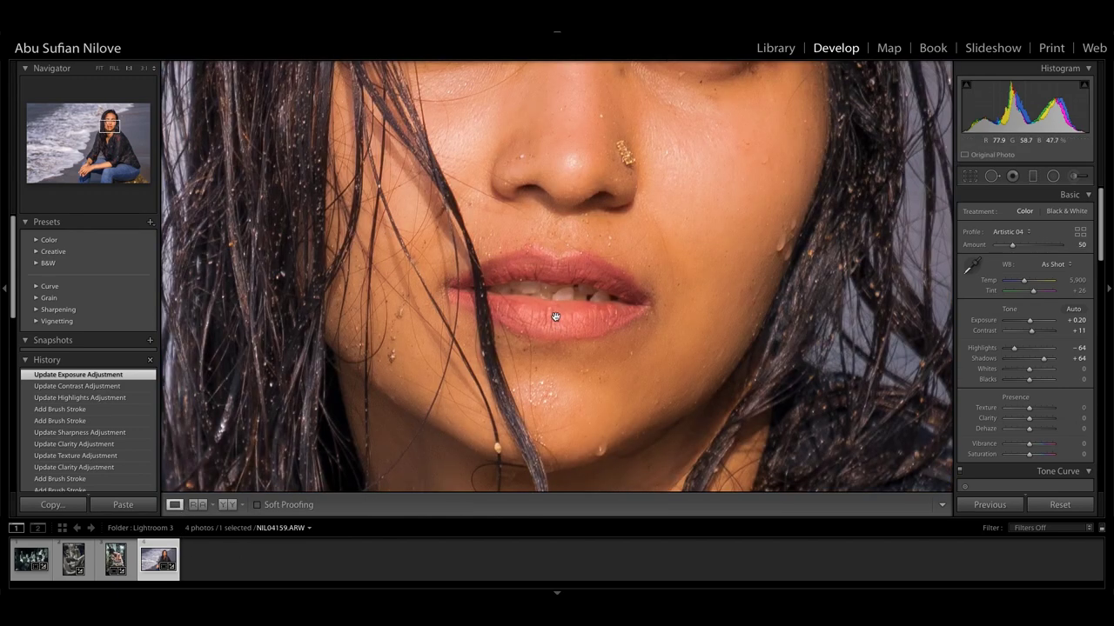
left_click_drag(555, 317, 589, 279)
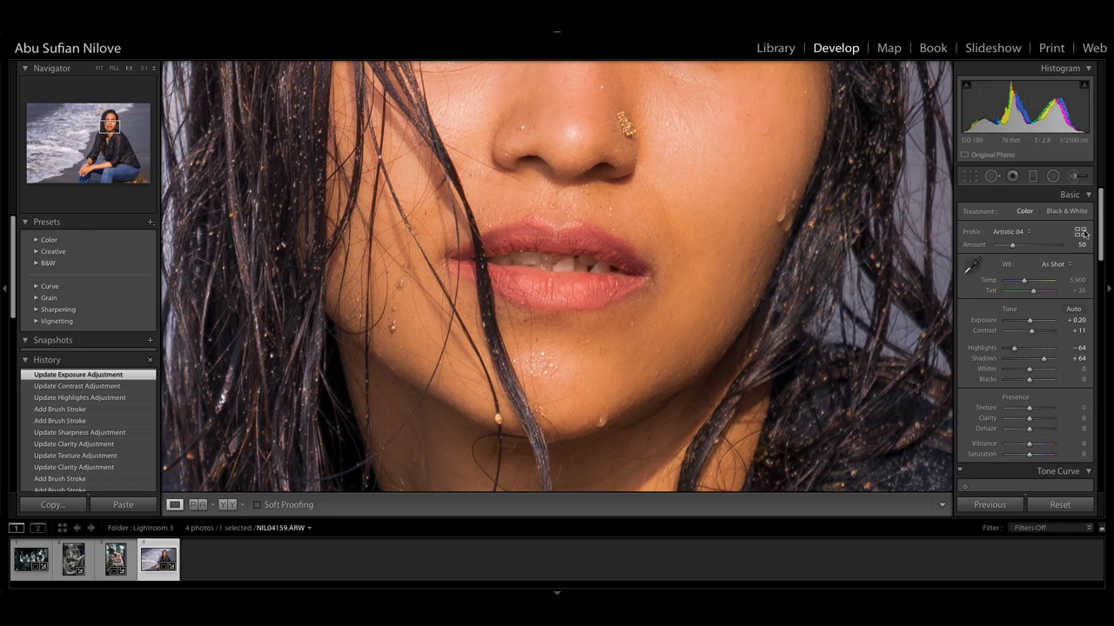
- Start a new Teeth Whitening brush (Exposure 0.40, Saturation -60) and paint over the teeth
left_click(1076, 175)
left_click(1029, 214)
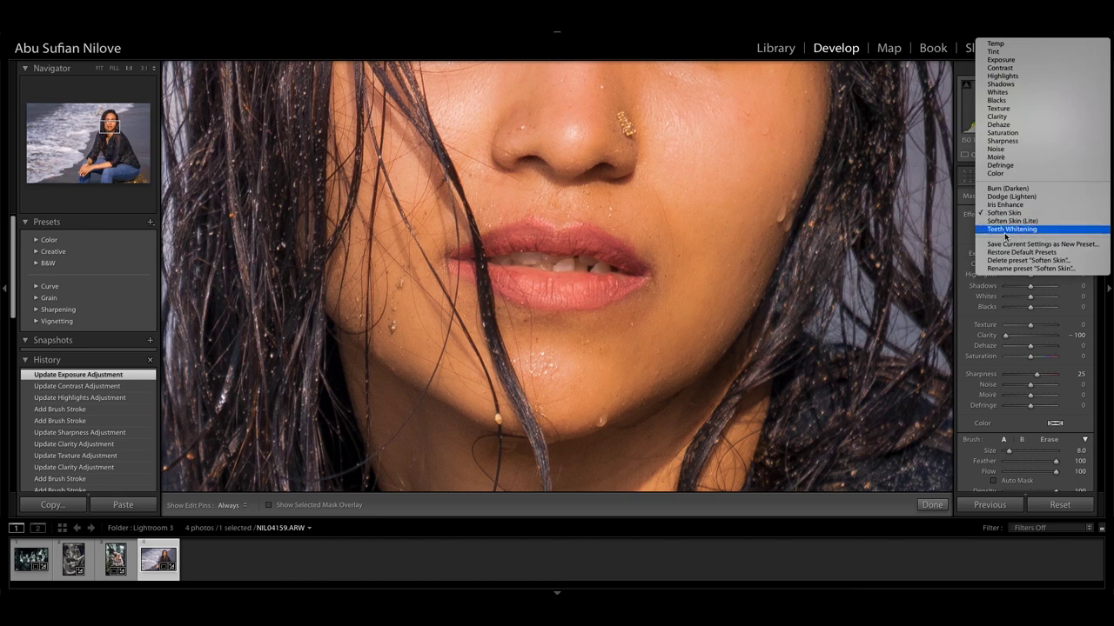
left_click(1019, 230)
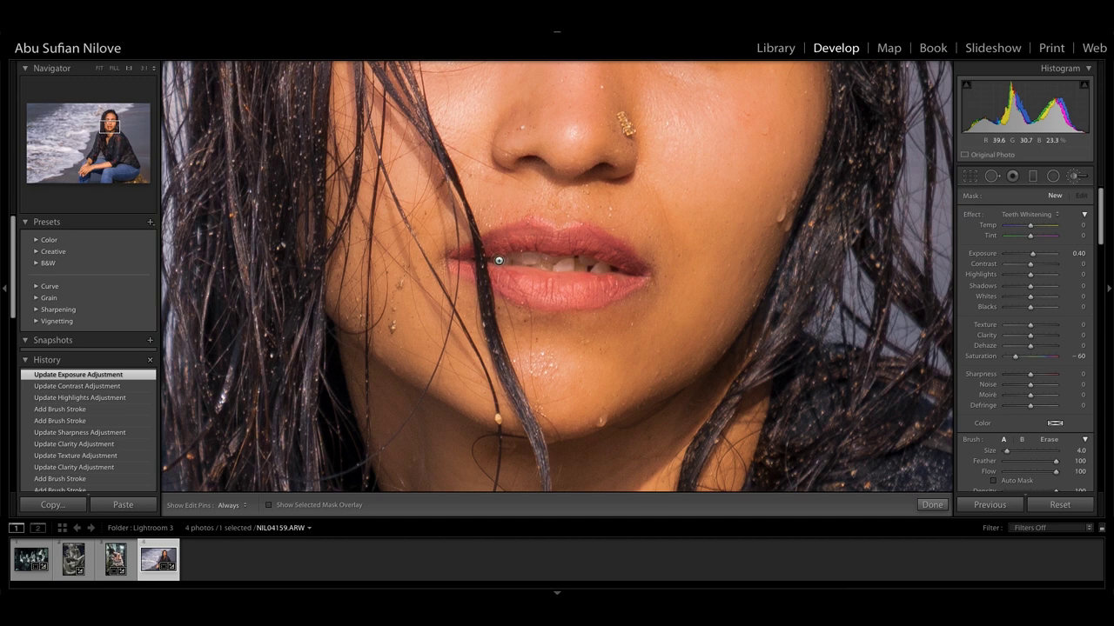
left_click_drag(498, 261, 550, 261)
scroll(498, 260, "up", 3)
- Paint more whitening across the teeth with a smaller brush and finish the brush edit
key("h")
key("bracketleft")
mouse_move(514, 259)
left_mouse_down()
mouse_move(607, 271)
mouse_move(477, 260)
left_mouse_up()
key("h")
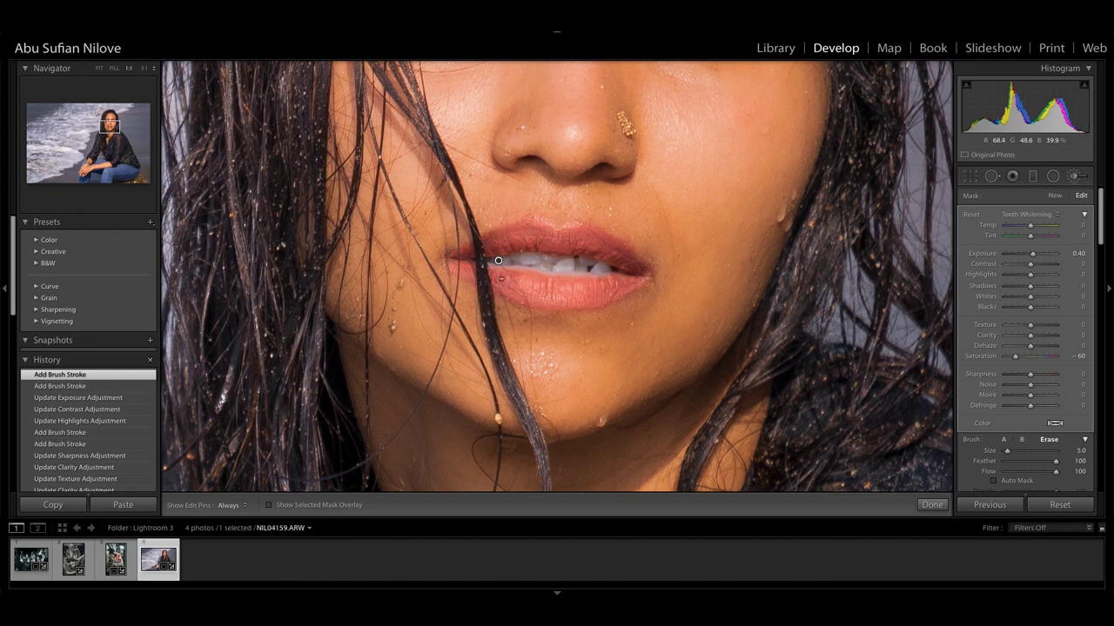
key("h")
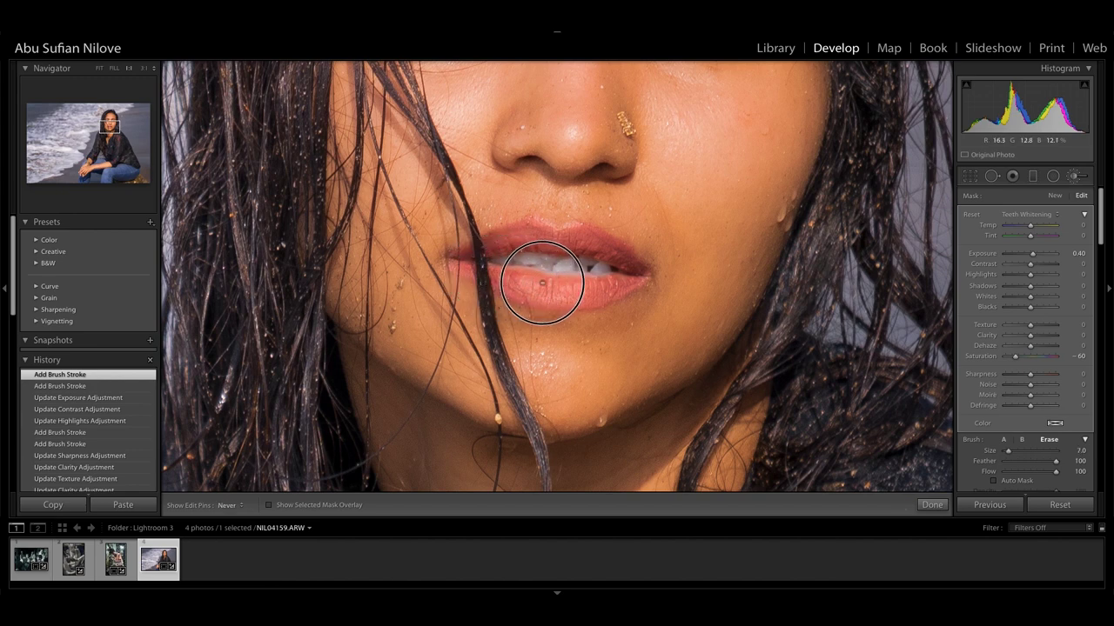
left_click_drag(624, 288, 487, 287)
key("h")
left_click_drag(554, 240, 490, 241)
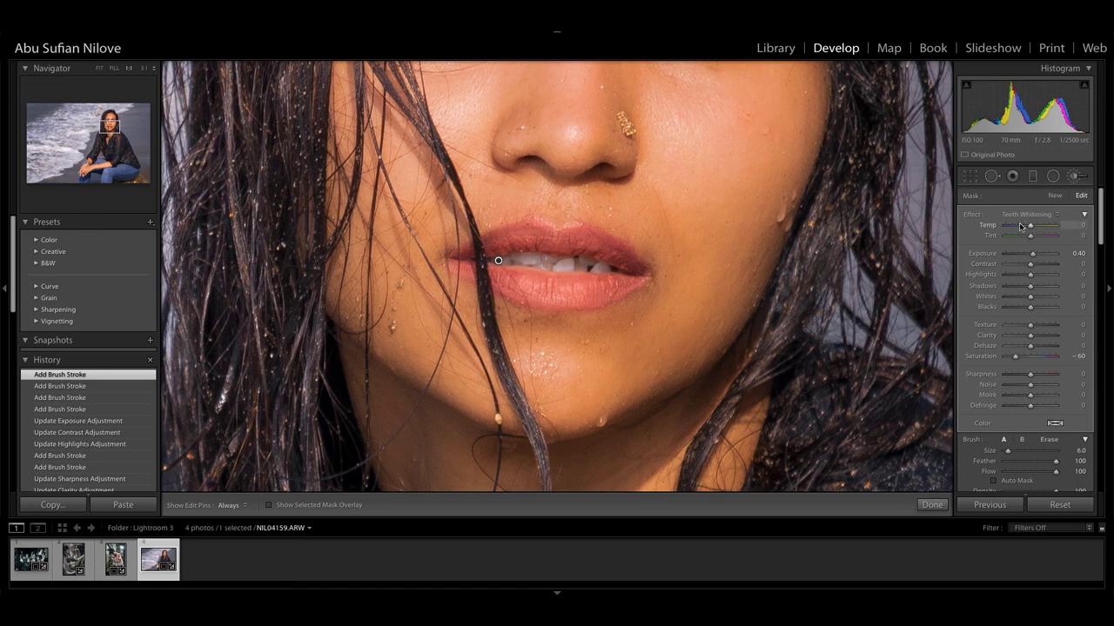
left_click(1071, 179)
- Pan around the close-up toward the forehead and return the photo to Fit view
left_click_drag(574, 82, 635, 327)
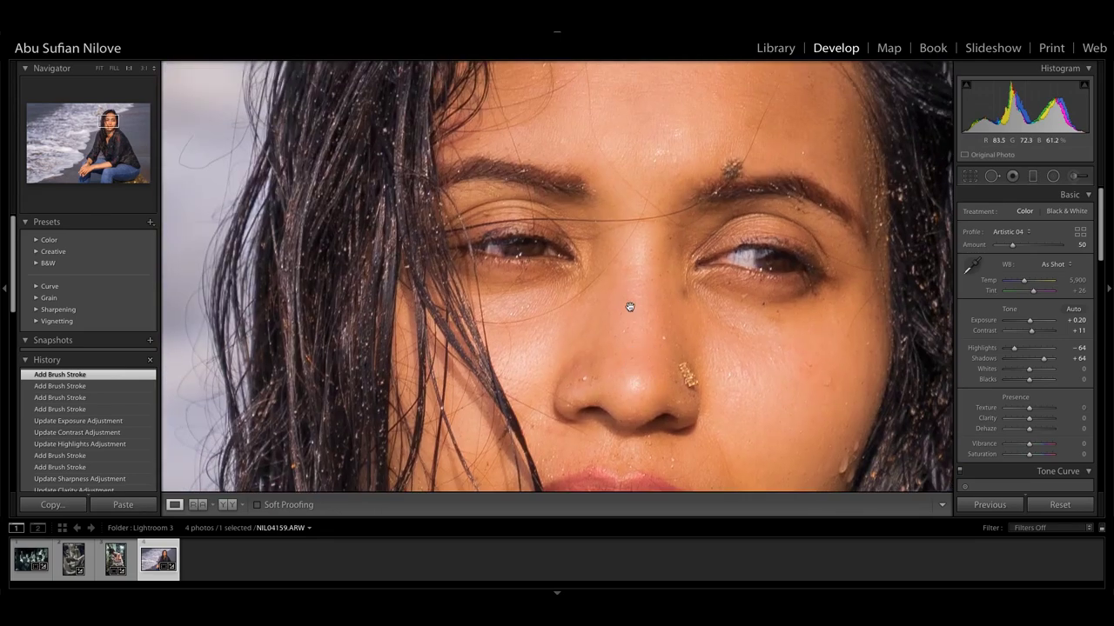
scroll(641, 297, "up", 1)
scroll(667, 316, "up", 1)
scroll(667, 252, "up", 3)
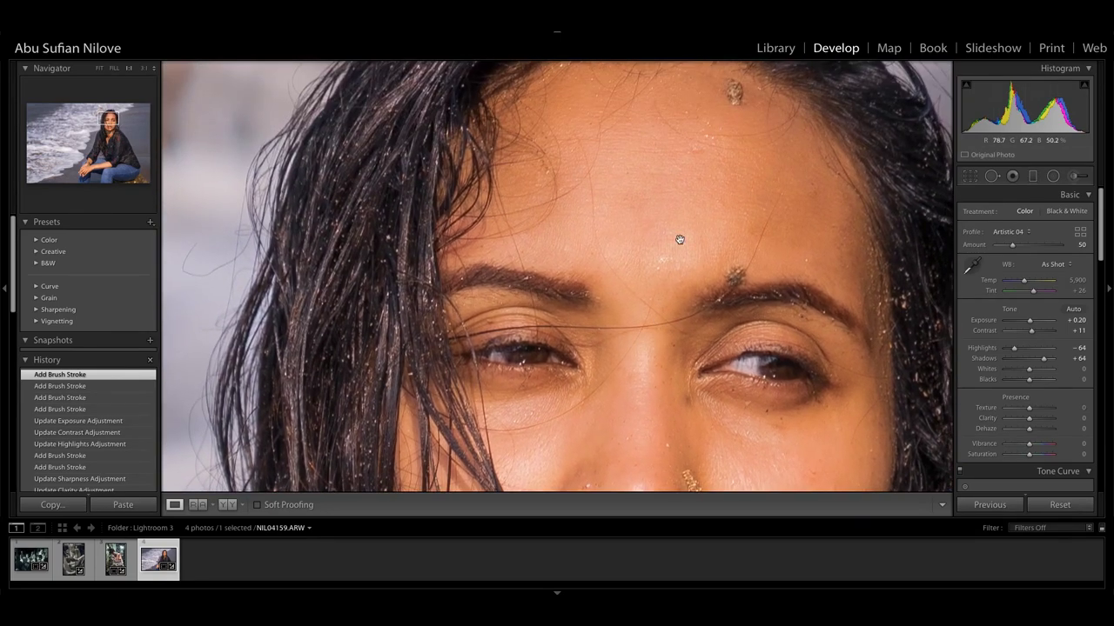
scroll(656, 332, "up", 3)
scroll(657, 332, "up", 1)
scroll(626, 219, "down", 3)
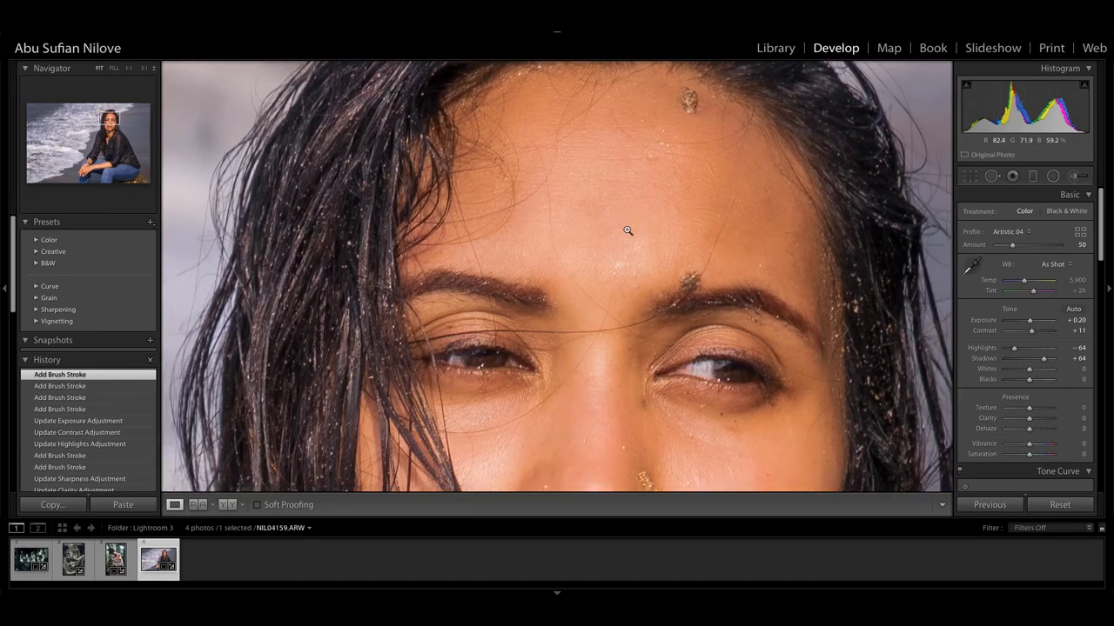
left_click(642, 261)
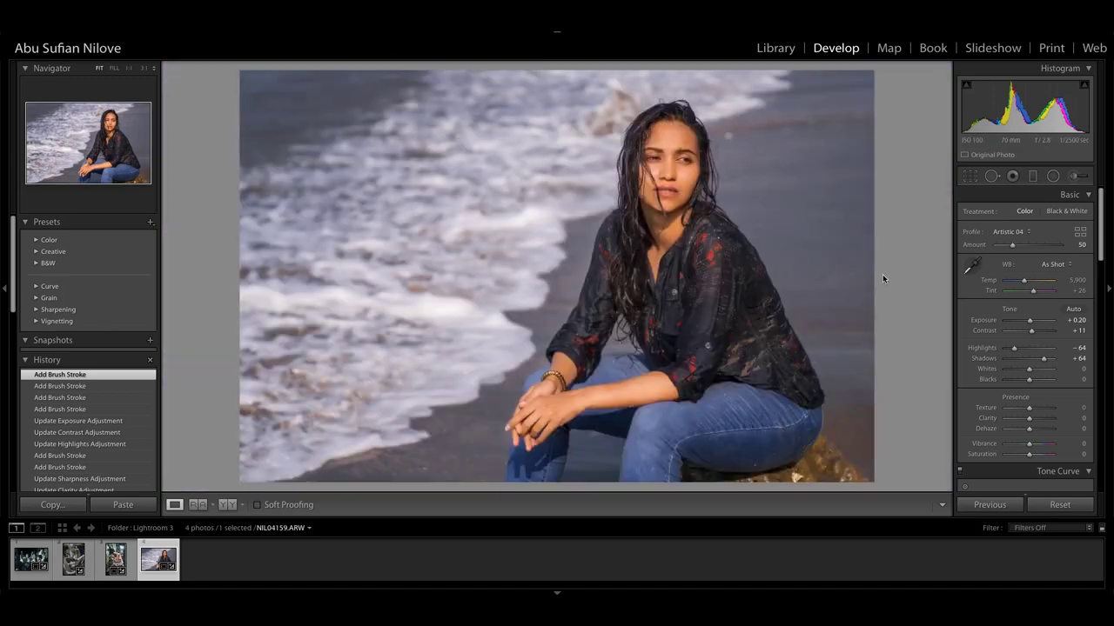
- Set global Texture to +8 and Clarity to +15 in the Basic panel
left_click_drag(1103, 233, 1094, 271)
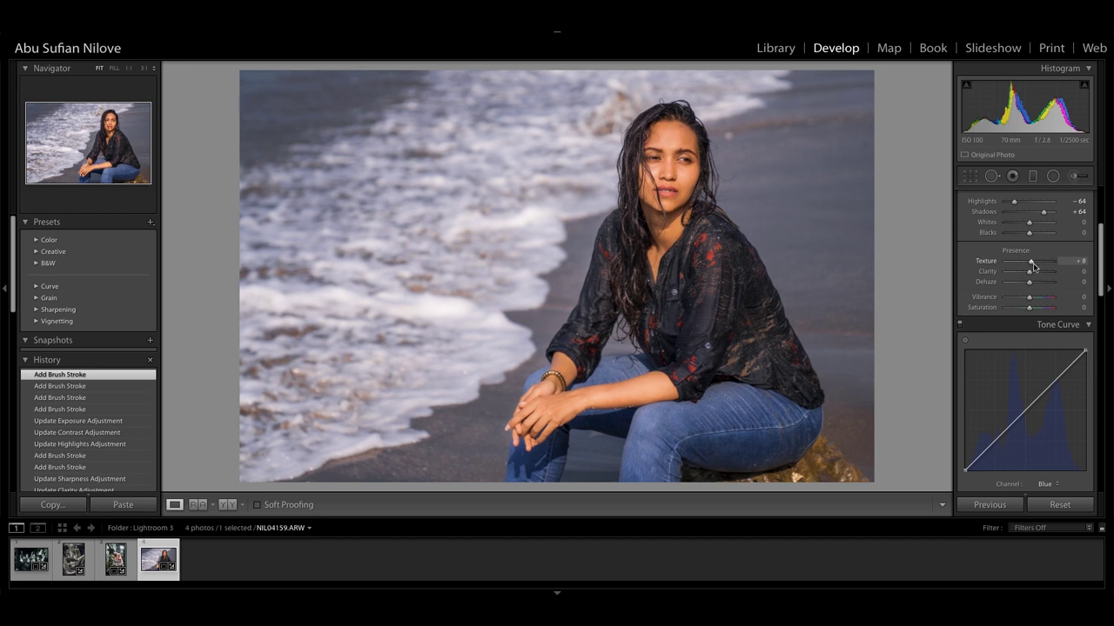
left_click_drag(1033, 273, 1034, 273)
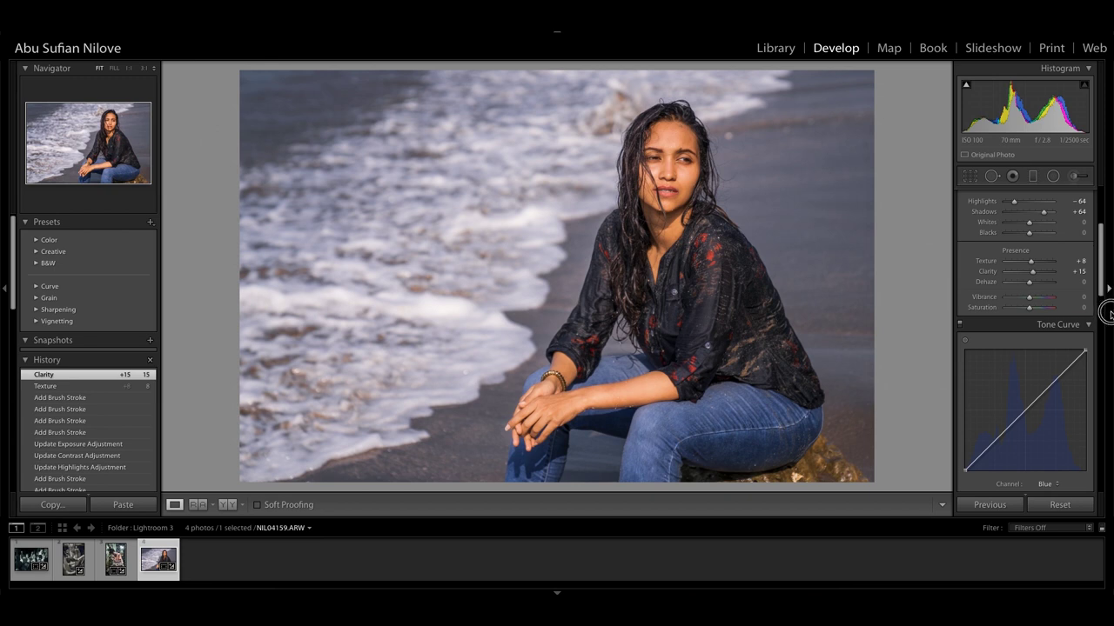
left_click_drag(1103, 275, 1107, 334)
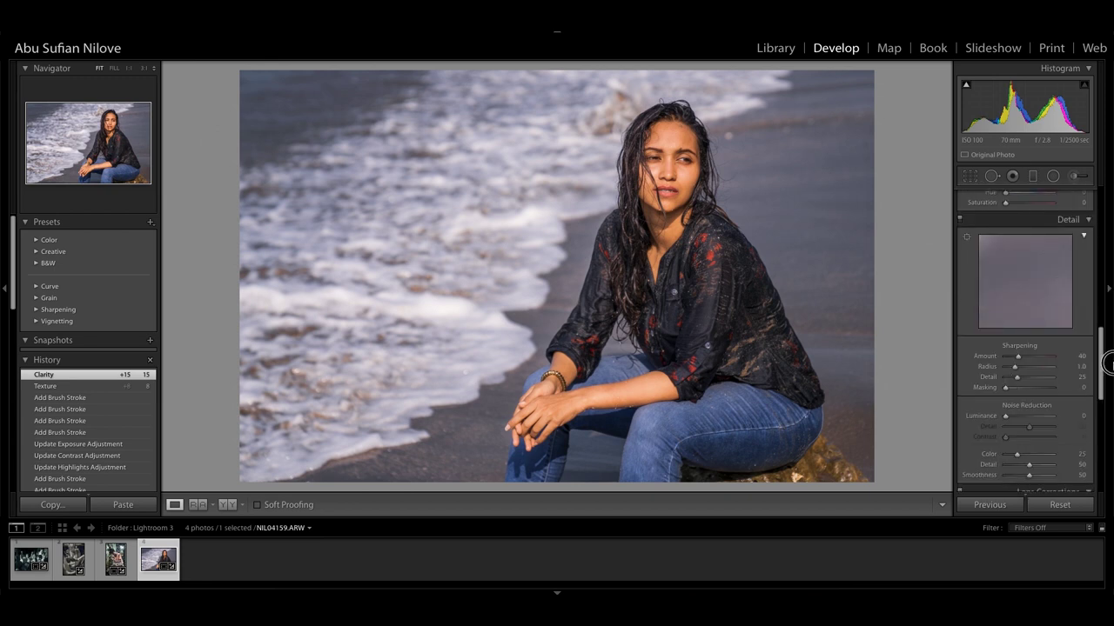
scroll(1107, 333, "up", 3)
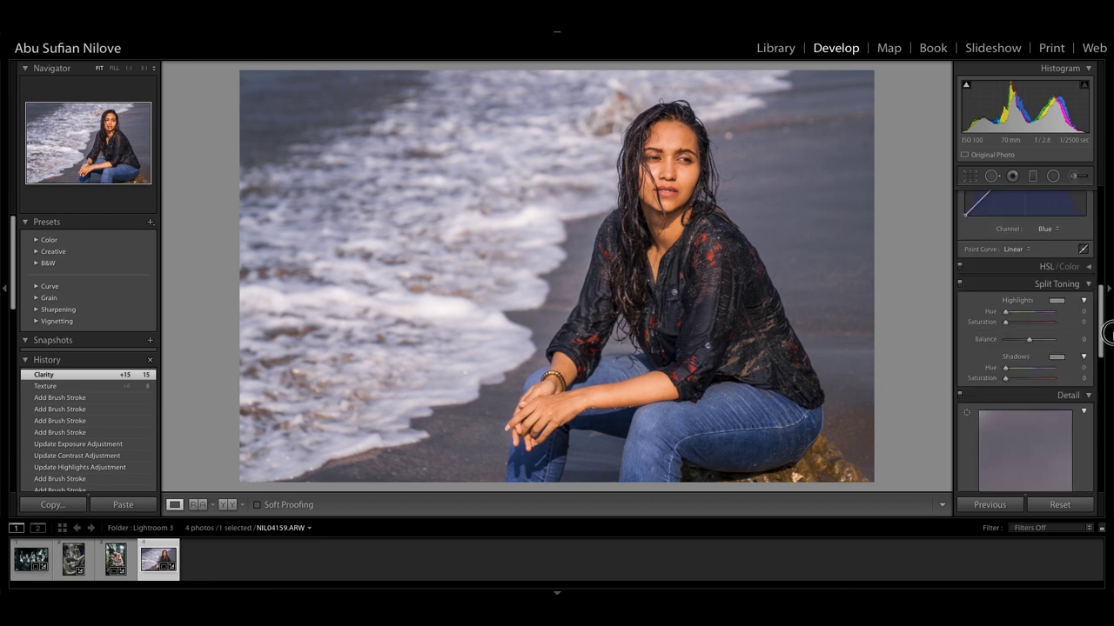
- Tint the shadows blue (hue 215, saturation 50) and highlights warm (hue 37, saturation 13)
left_click(1058, 358)
left_click(971, 341)
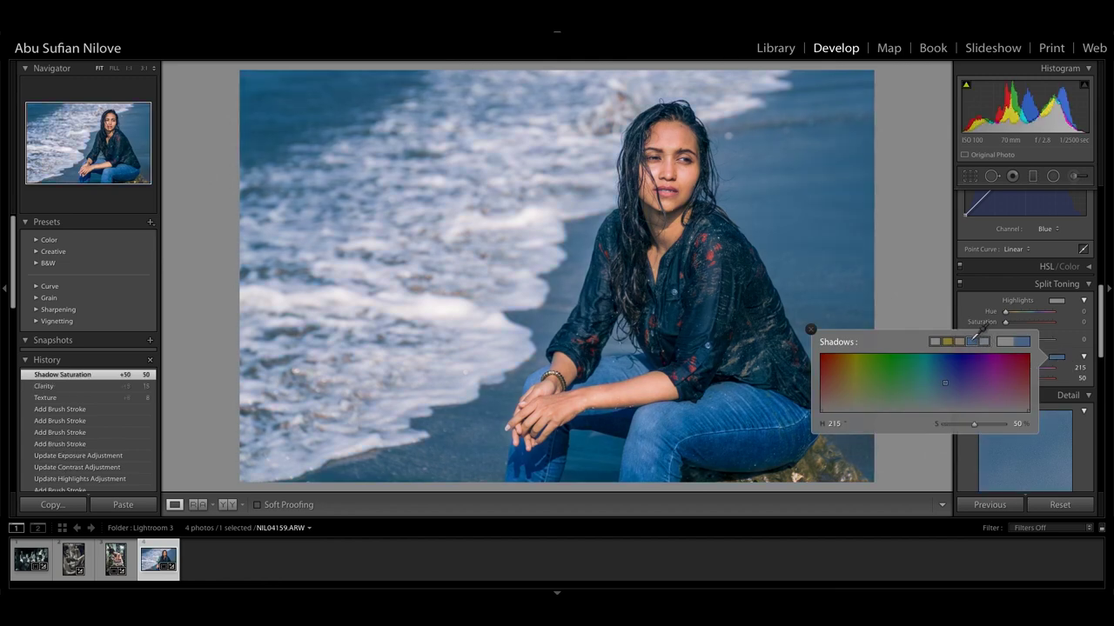
left_click(1058, 301)
left_click_drag(958, 275, 917, 234)
left_click(1059, 303)
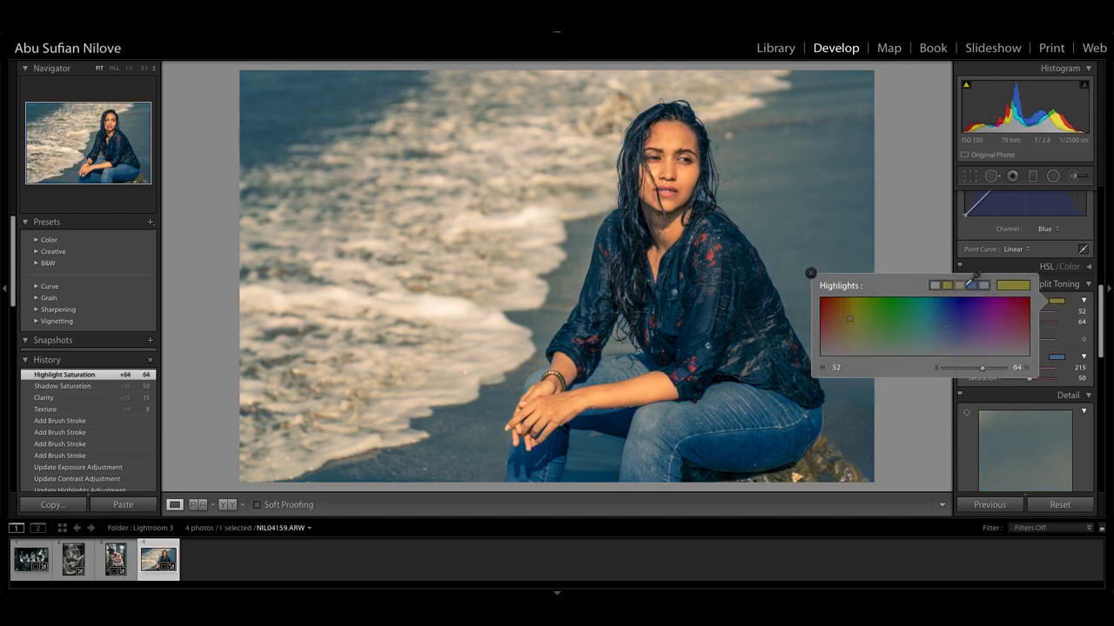
left_click(905, 218)
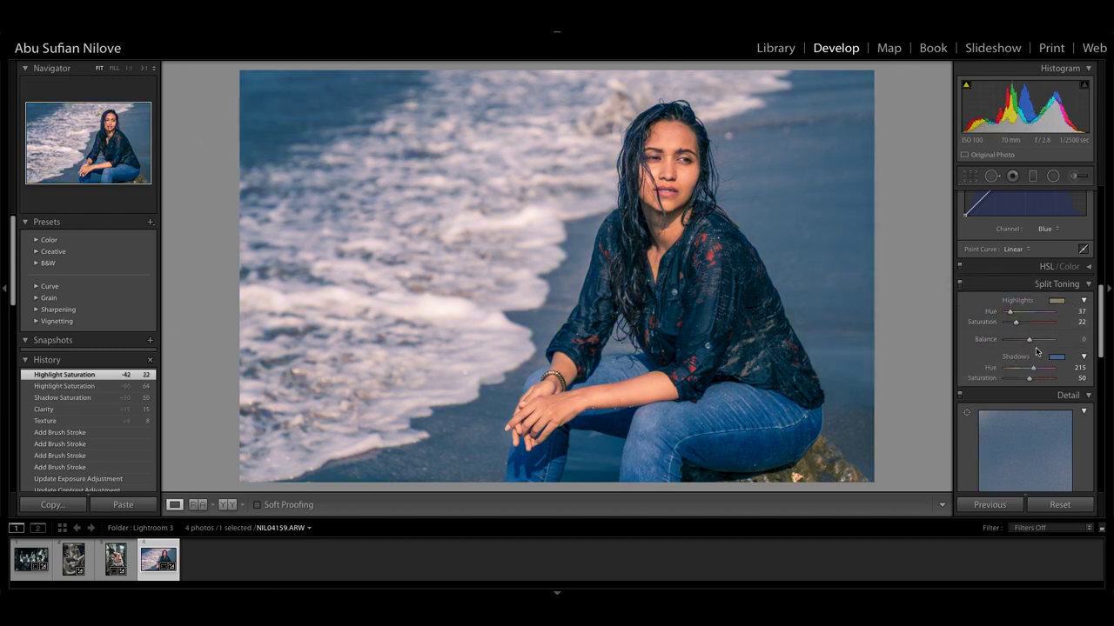
- Shift the split-toning balance toward the highlights, to +64
left_click_drag(1035, 342, 1046, 343)
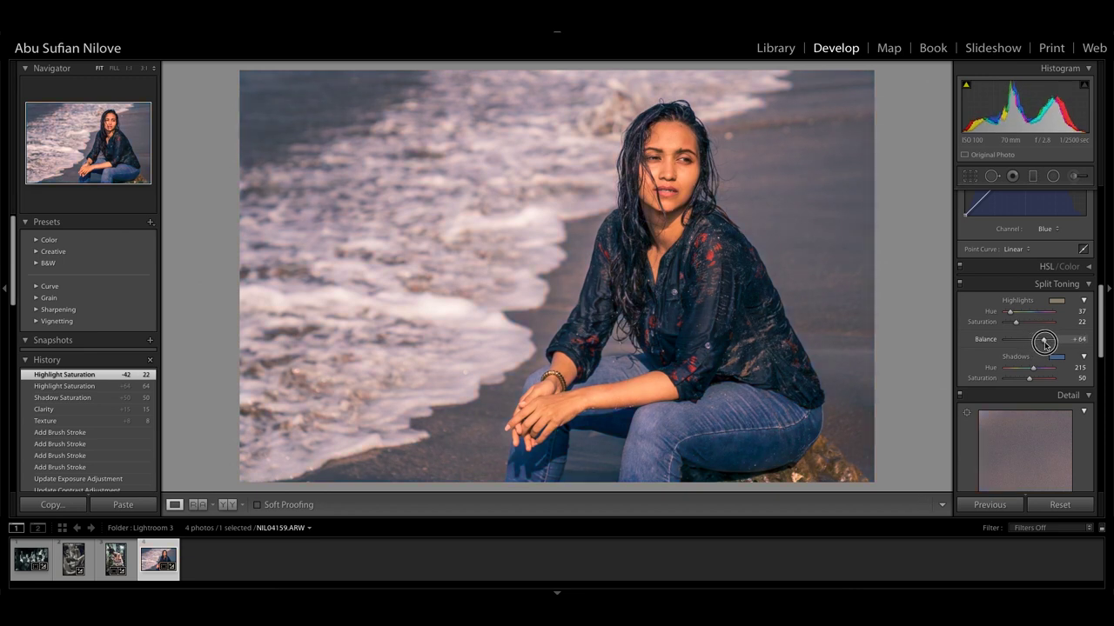
left_click_drag(1044, 343, 1014, 327)
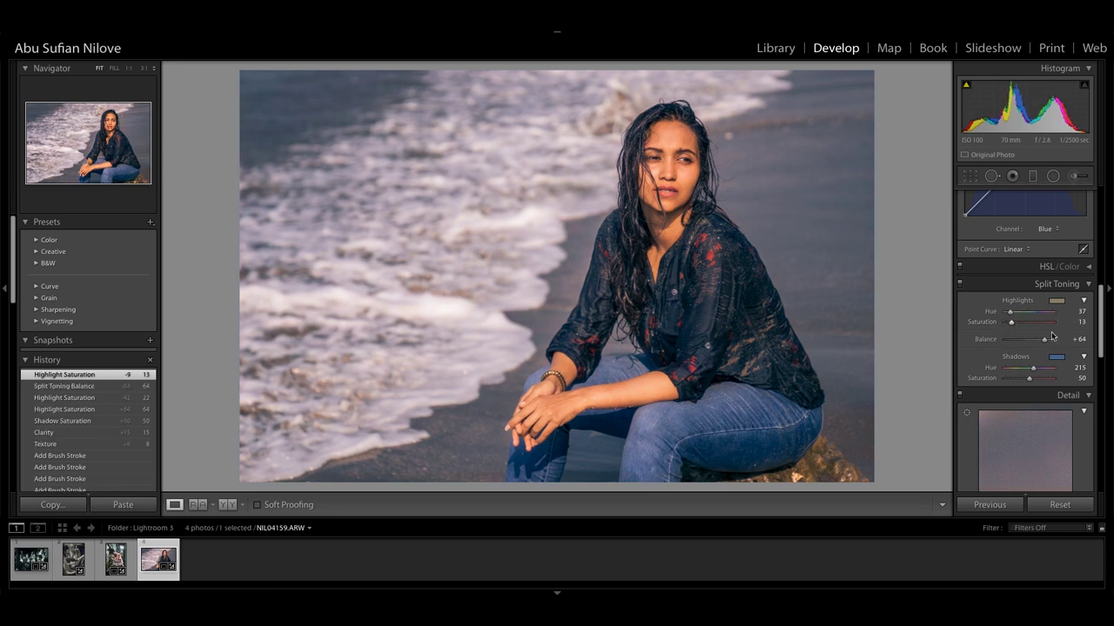
left_click_drag(1102, 337, 1093, 374)
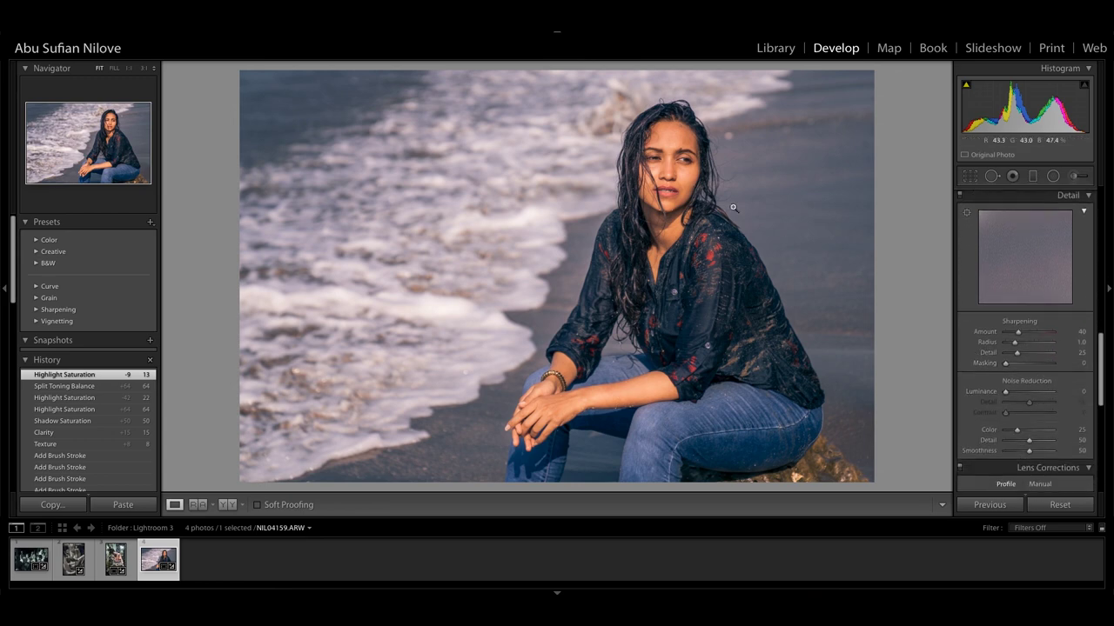
- Checking the face at 1:1, set Detail luminance noise reduction to 25 and sharpening amount to 65
left_click(639, 167)
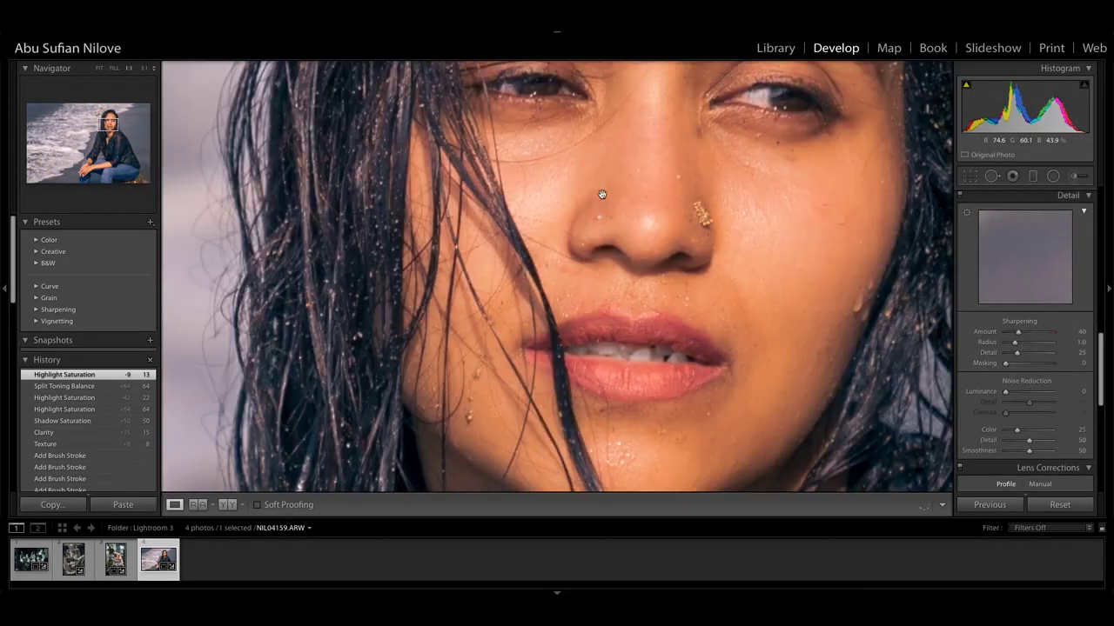
left_click(1017, 394)
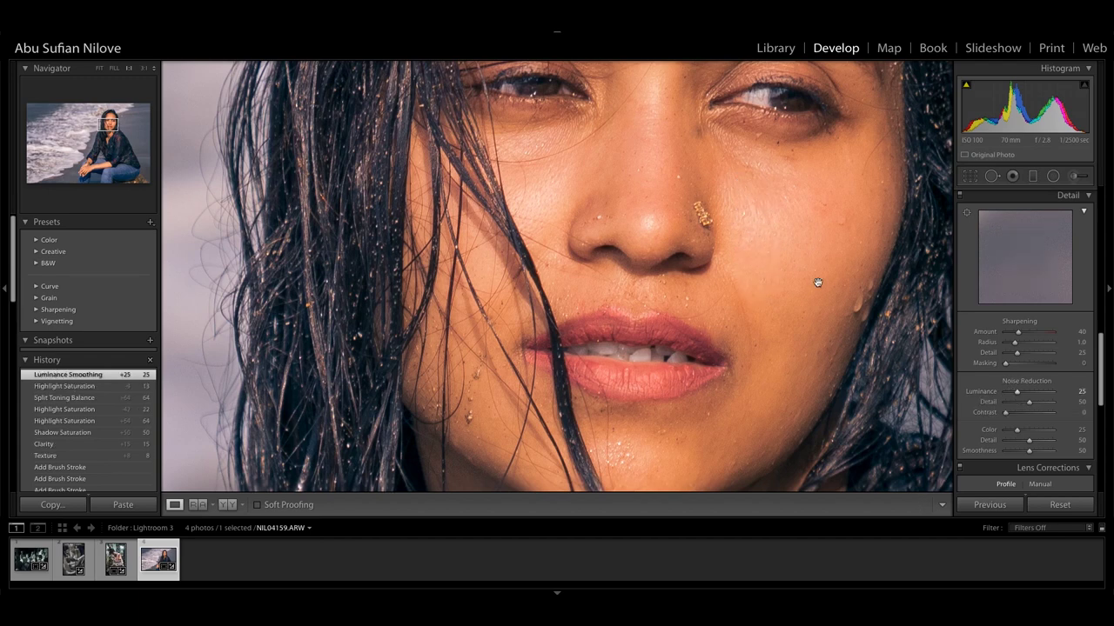
scroll(768, 277, "up", 2)
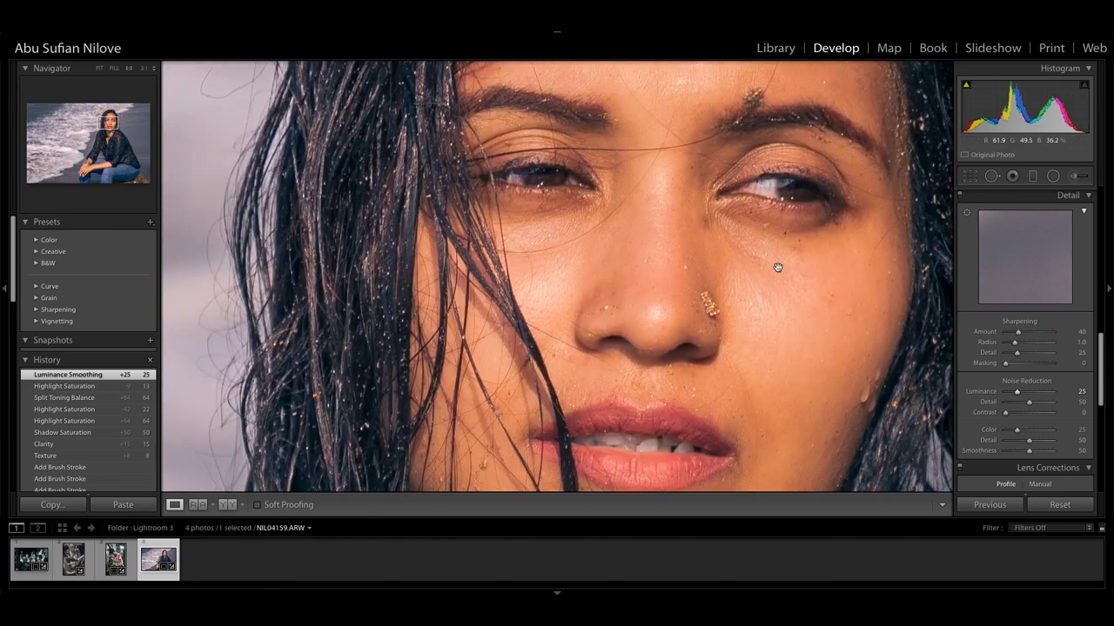
left_click(1025, 336)
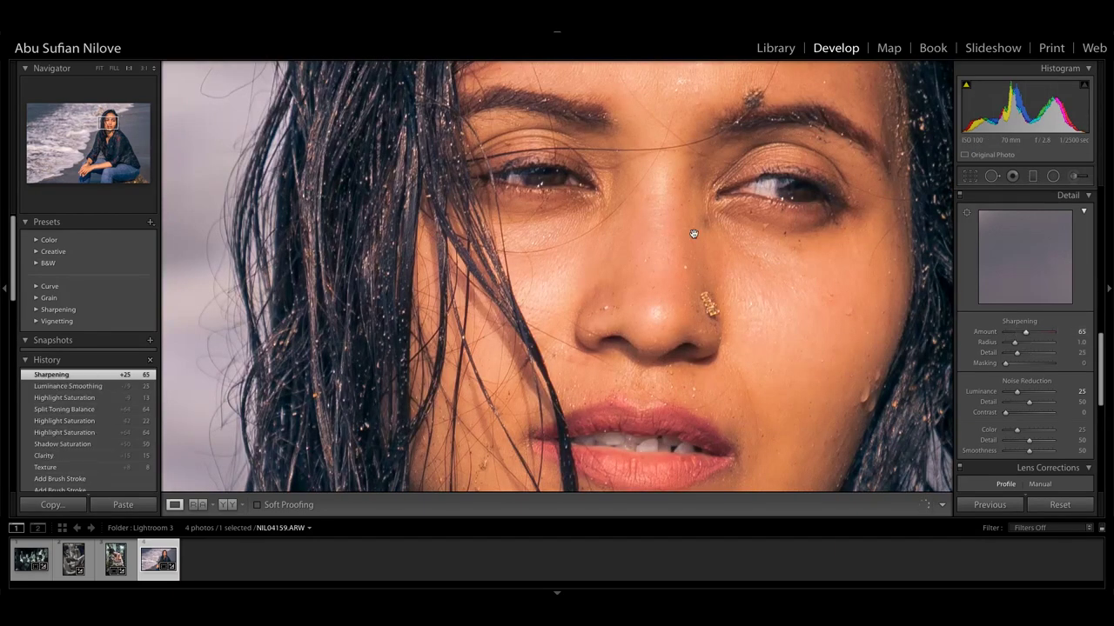
left_click(687, 240)
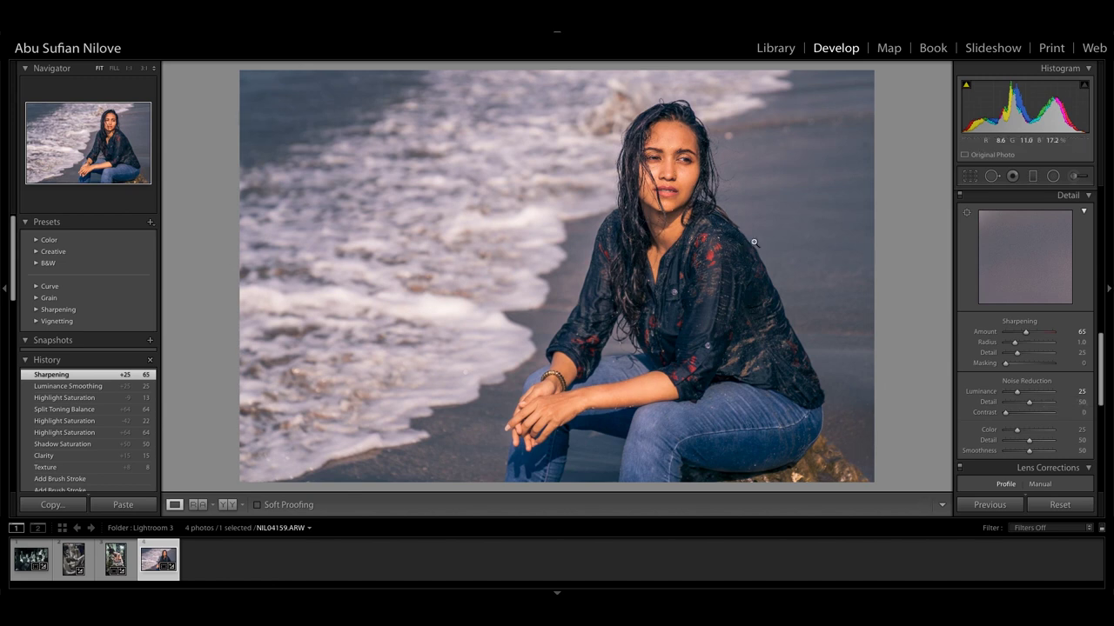
- Add a Post-Crop Vignetting effect with amount -18, midpoint 33 and feather 100
left_click_drag(1102, 380, 1100, 462)
left_click_drag(1029, 370, 1024, 373)
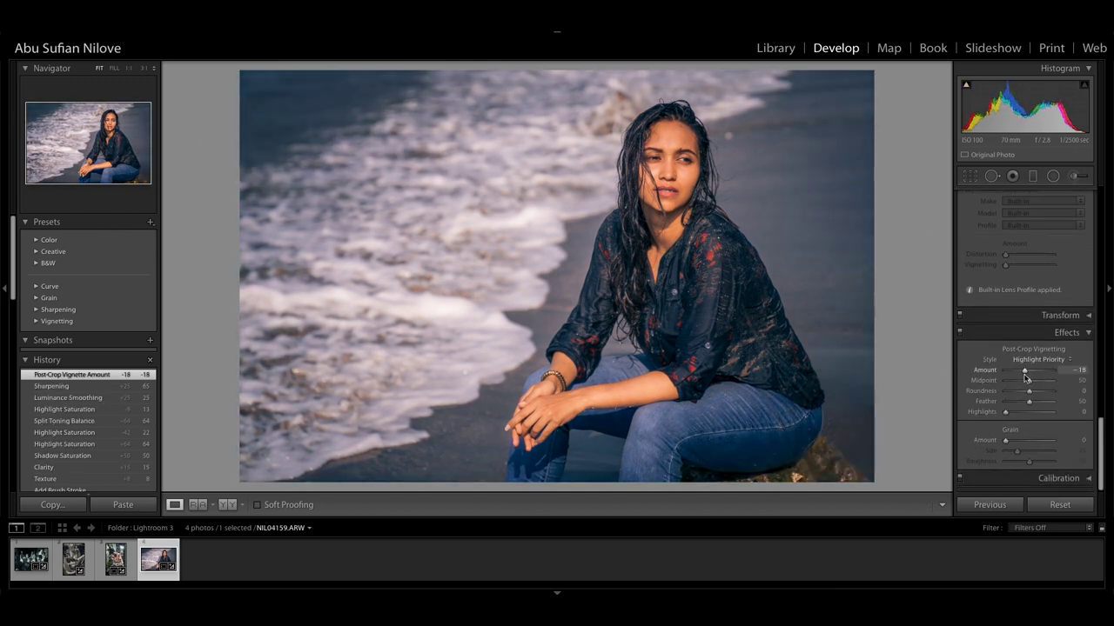
mouse_move(1029, 380)
left_mouse_down()
mouse_move(1049, 401)
mouse_move(1083, 402)
left_mouse_up()
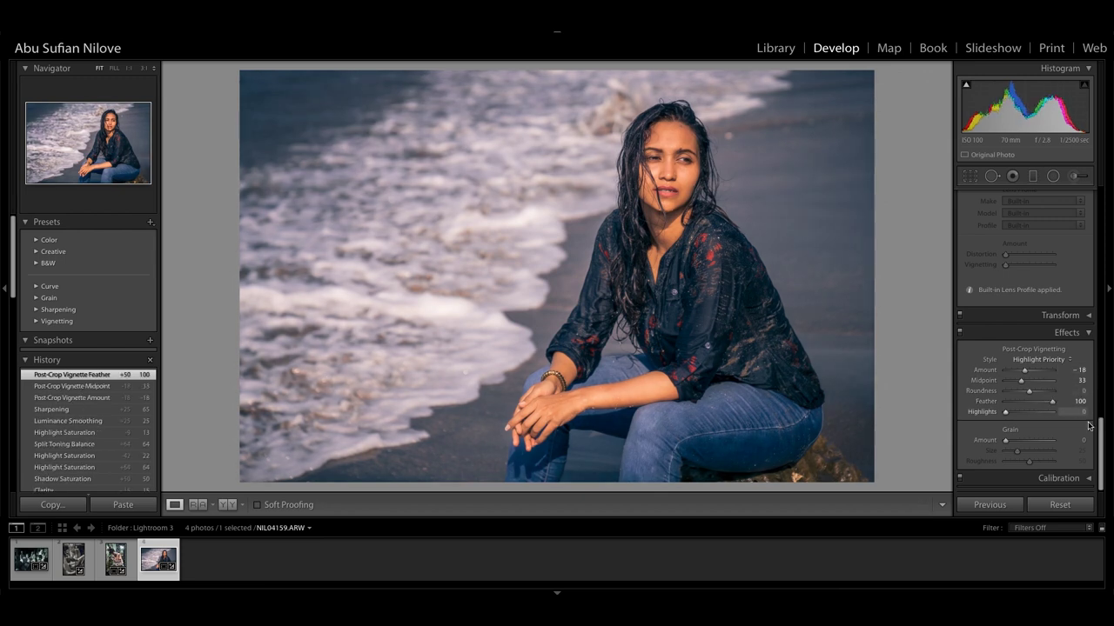
scroll(1072, 370, "up", 5)
scroll(1027, 348, "up", 5)
scroll(988, 328, "up", 1)
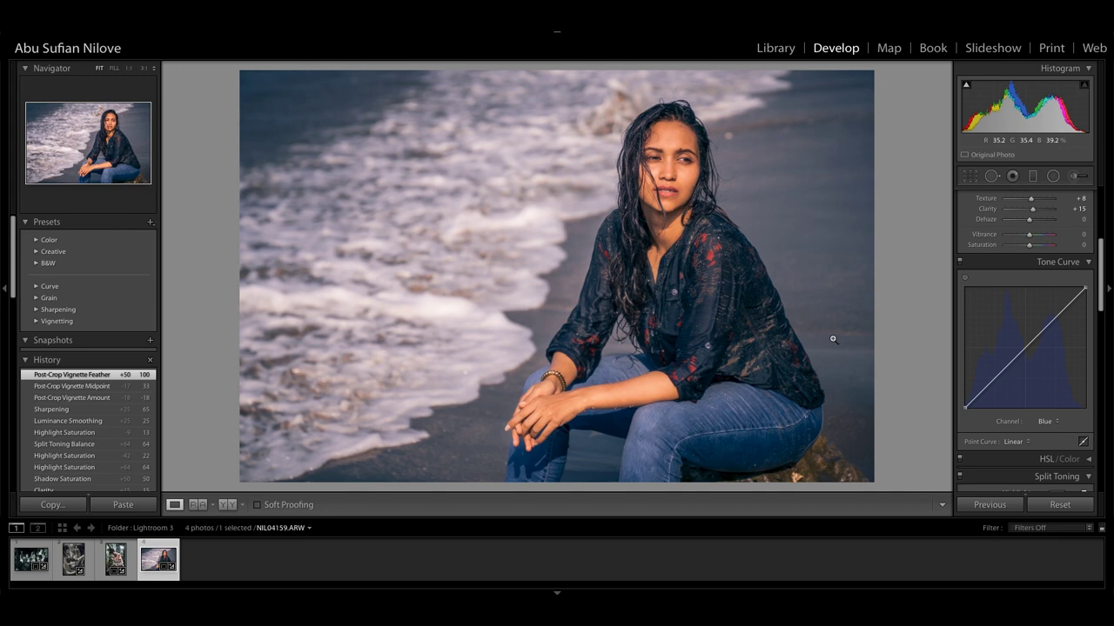
- Show the Y|Y Before & After view, inspecting the face and lips at 1:1, then back to Fit
left_click(227, 505)
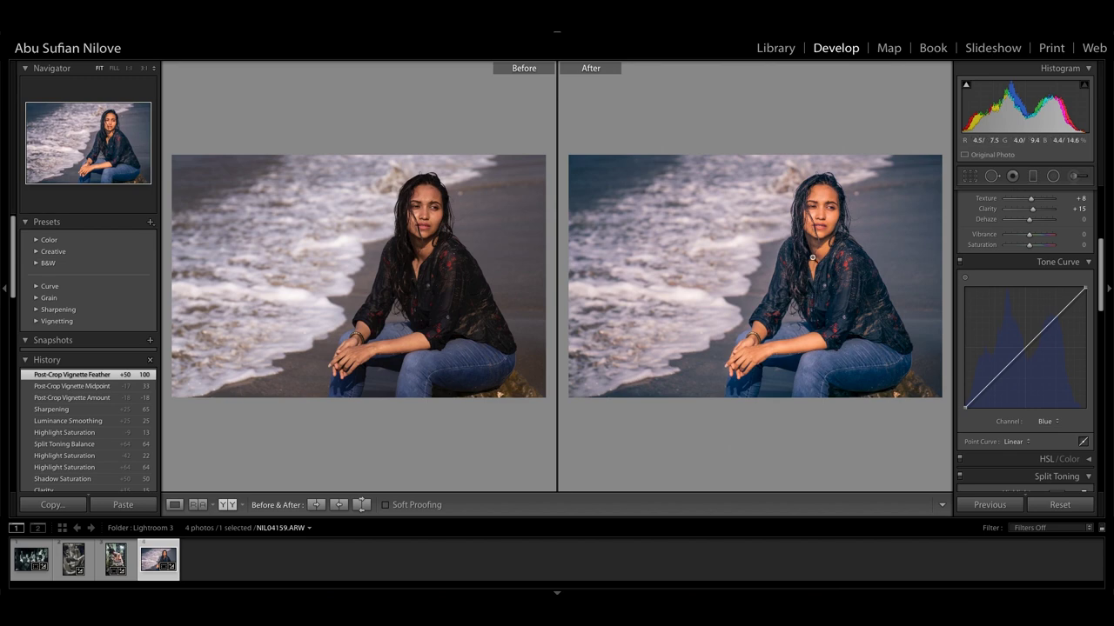
left_click(833, 192)
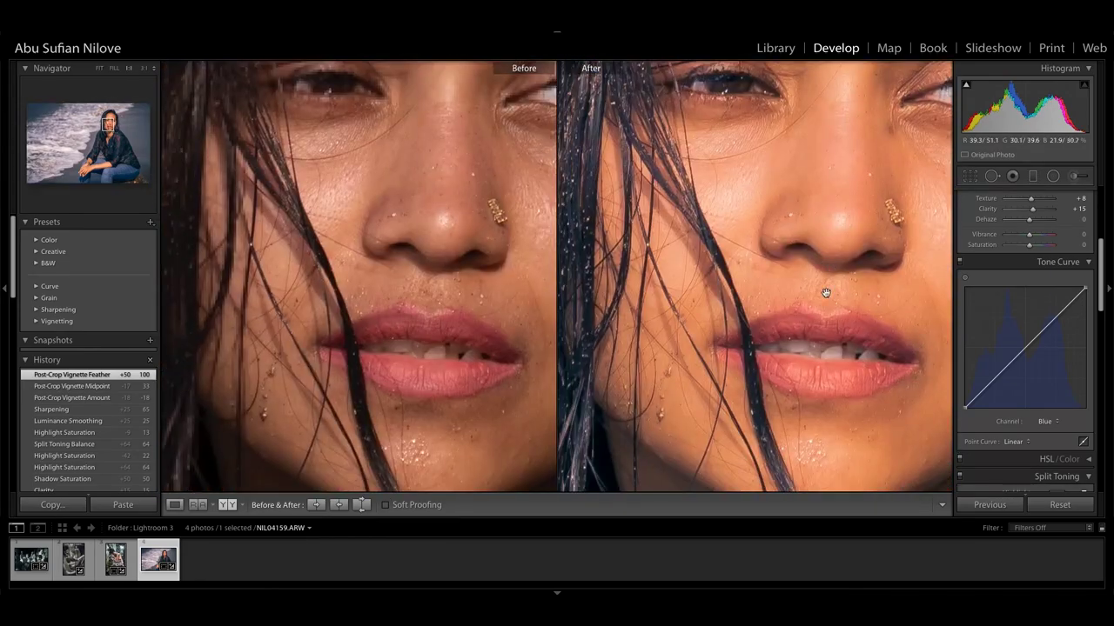
left_click_drag(825, 293, 796, 231)
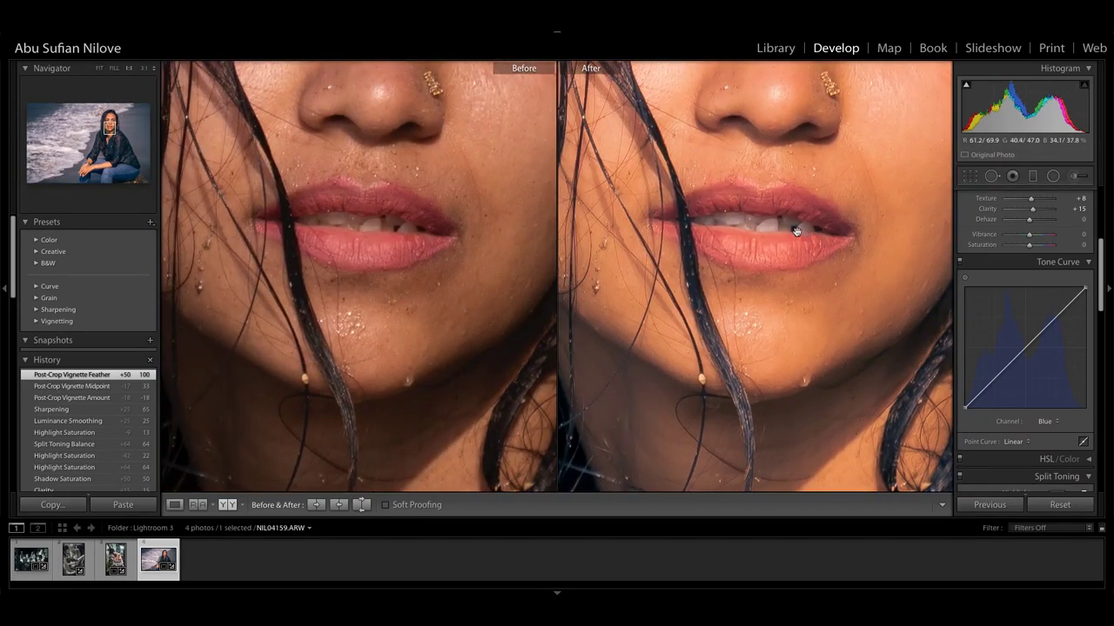
left_click(796, 231)
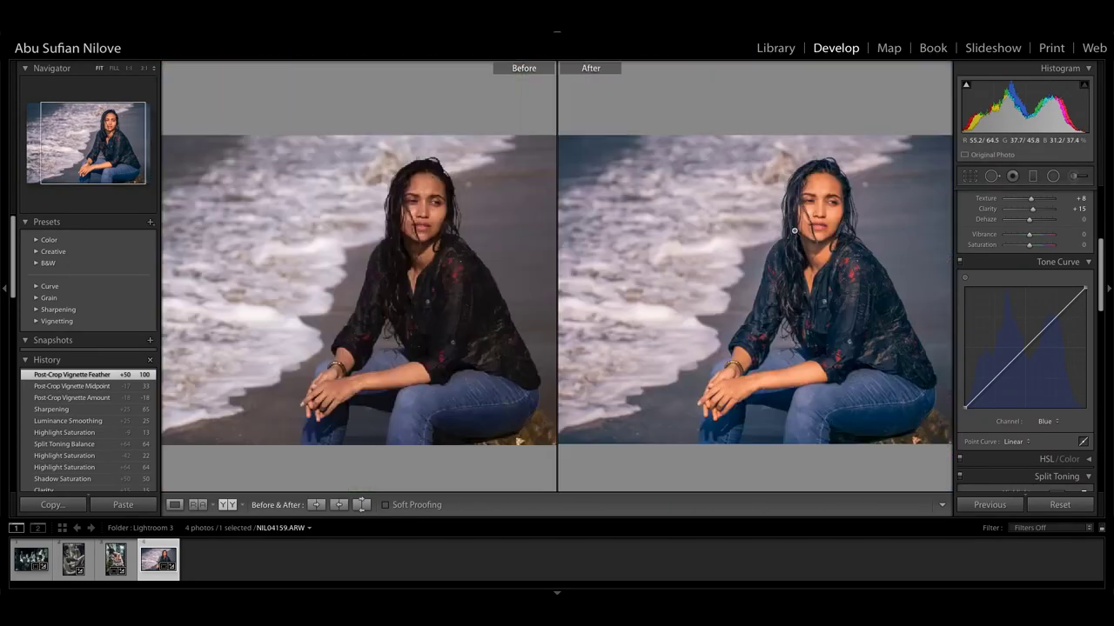